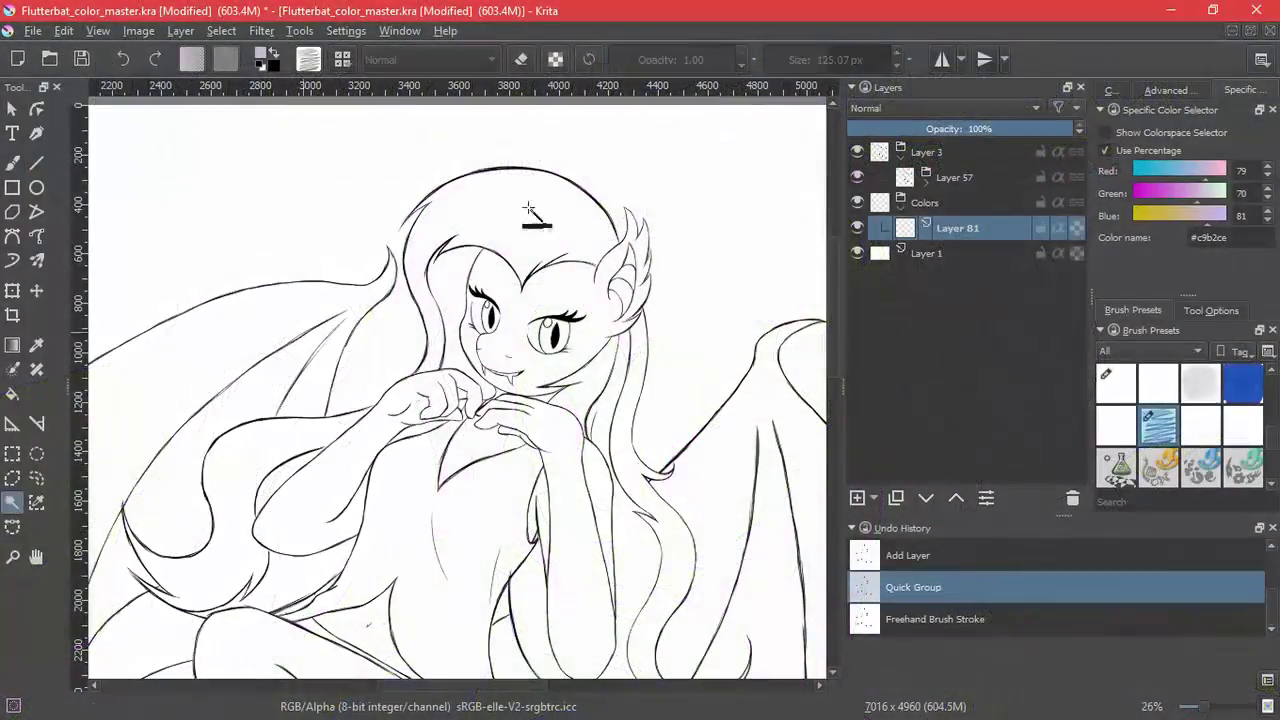
- Select the hair on the head, beside the face and behind the raised forearm as contiguous areas
{"action": "left_click", "coordinate": [538, 216]}
{"action": "left_click", "coordinate": [464, 354]}
{"action": "left_click", "coordinate": [602, 400]}
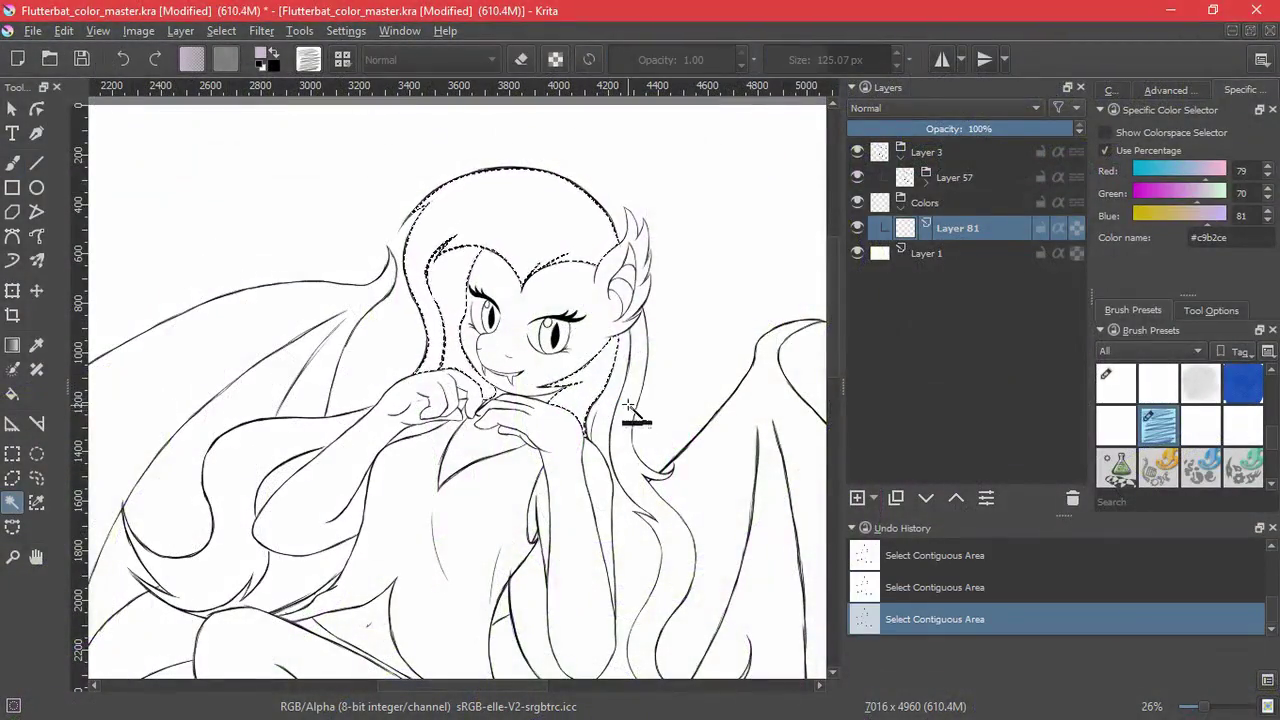
{"action": "left_click", "coordinate": [625, 458]}
{"action": "left_click_drag", "start_coordinate": [602, 556], "coordinate": [822, 603]}
- Try to add the lock of hair in front of the left wing to the contiguous selection
{"action": "left_click", "coordinate": [461, 543]}
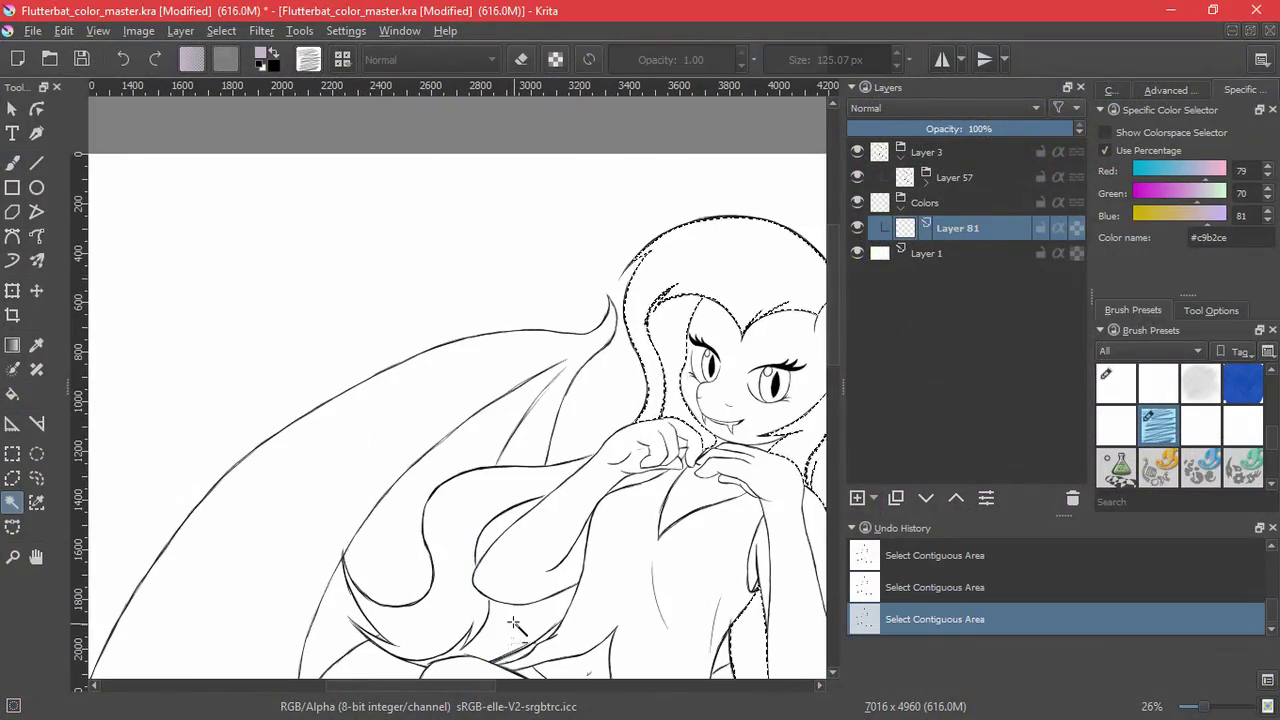
{"action": "key", "text": "ctrl+z"}
{"action": "left_click_drag", "start_coordinate": [612, 468], "coordinate": [603, 505]}
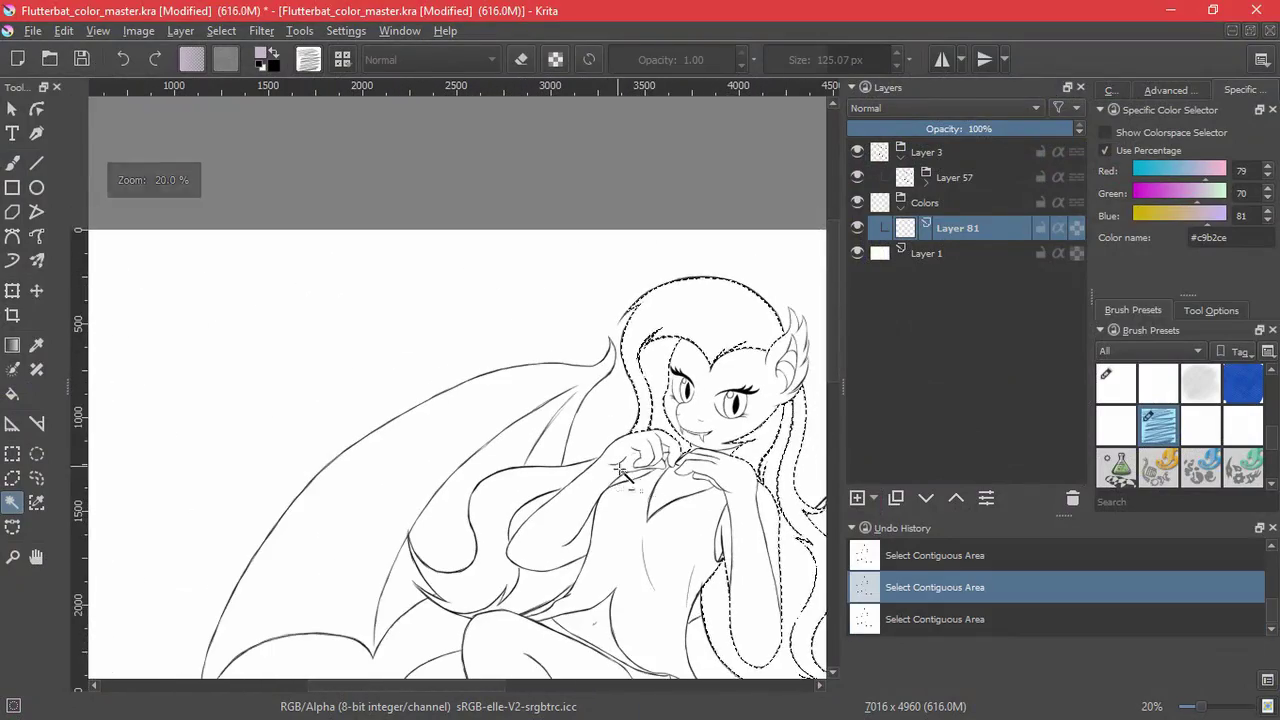
{"action": "left_click_drag", "start_coordinate": [537, 597], "coordinate": [525, 543]}
{"action": "left_click", "coordinate": [610, 423]}
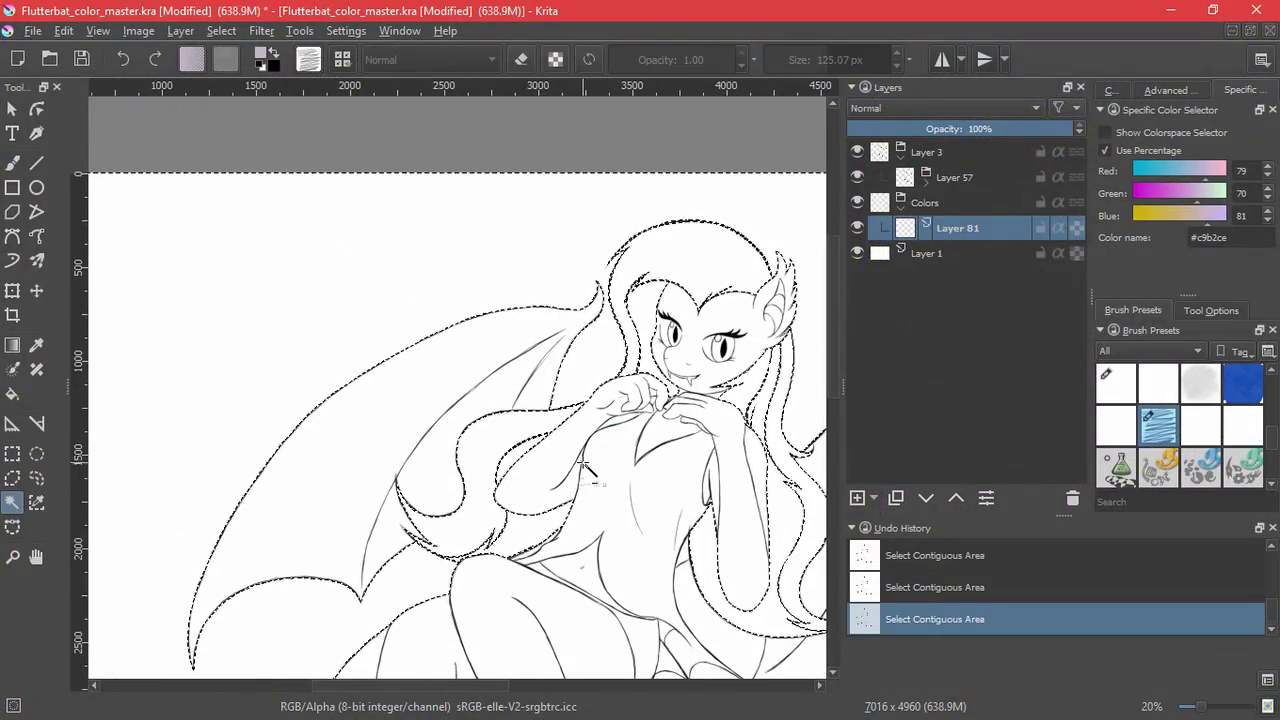
{"action": "key", "text": "ctrl+z"}
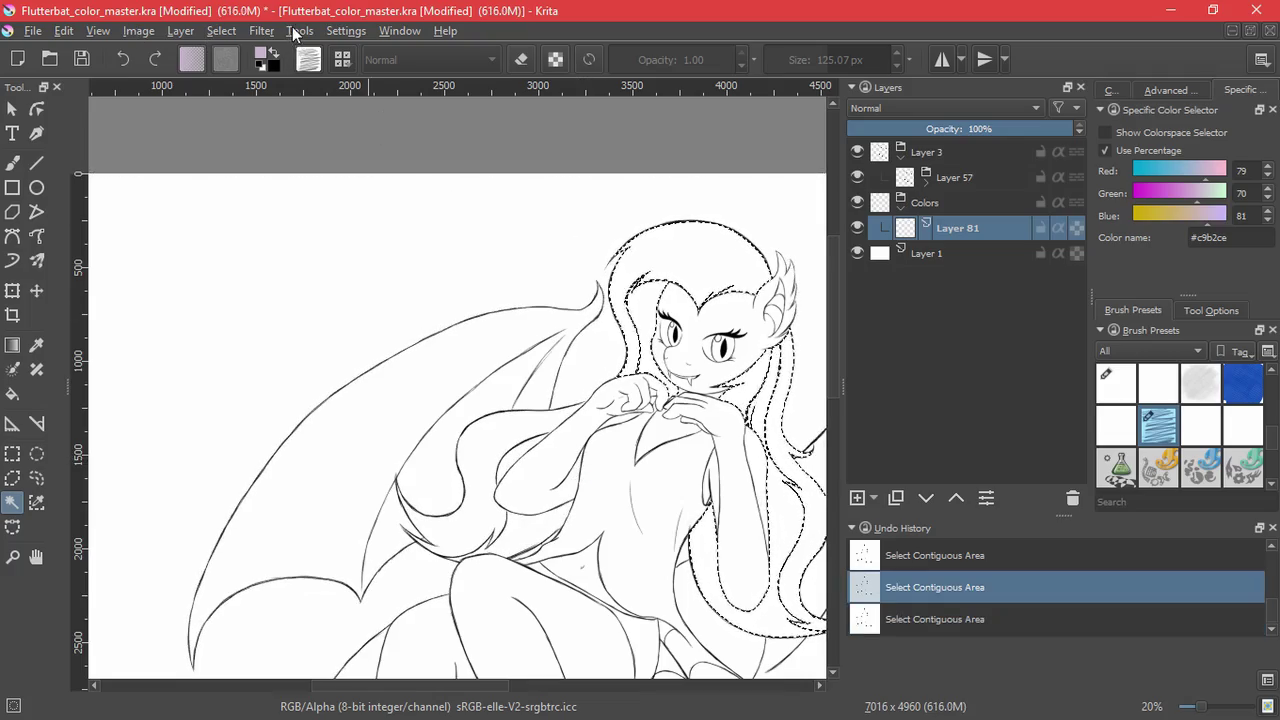
- Add a paint layer above Layer 81, clear the selection and switch to the freehand brush
{"action": "scroll", "coordinate": [556, 422], "scroll_direction": "up", "scroll_amount": 5}
{"action": "key", "text": "Insert"}
{"action": "key", "text": "ctrl+shift+a"}
{"action": "key", "text": "b"}
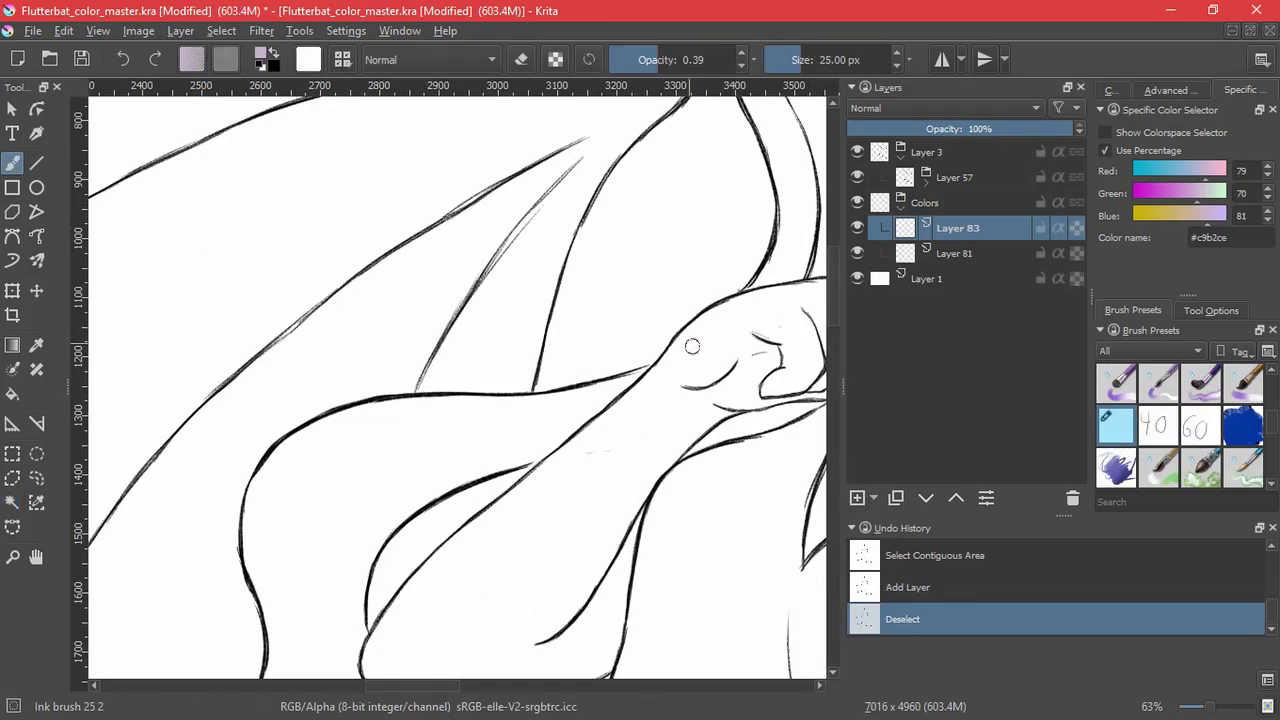
- Paint over the open gap where the left lock of hair meets the wrist, using Ink brush 25 in #c9b2ce
{"action": "scroll", "coordinate": [692, 346], "scroll_direction": "up", "scroll_amount": 5}
{"action": "left_click_drag", "start_coordinate": [598, 330], "coordinate": [518, 371]}
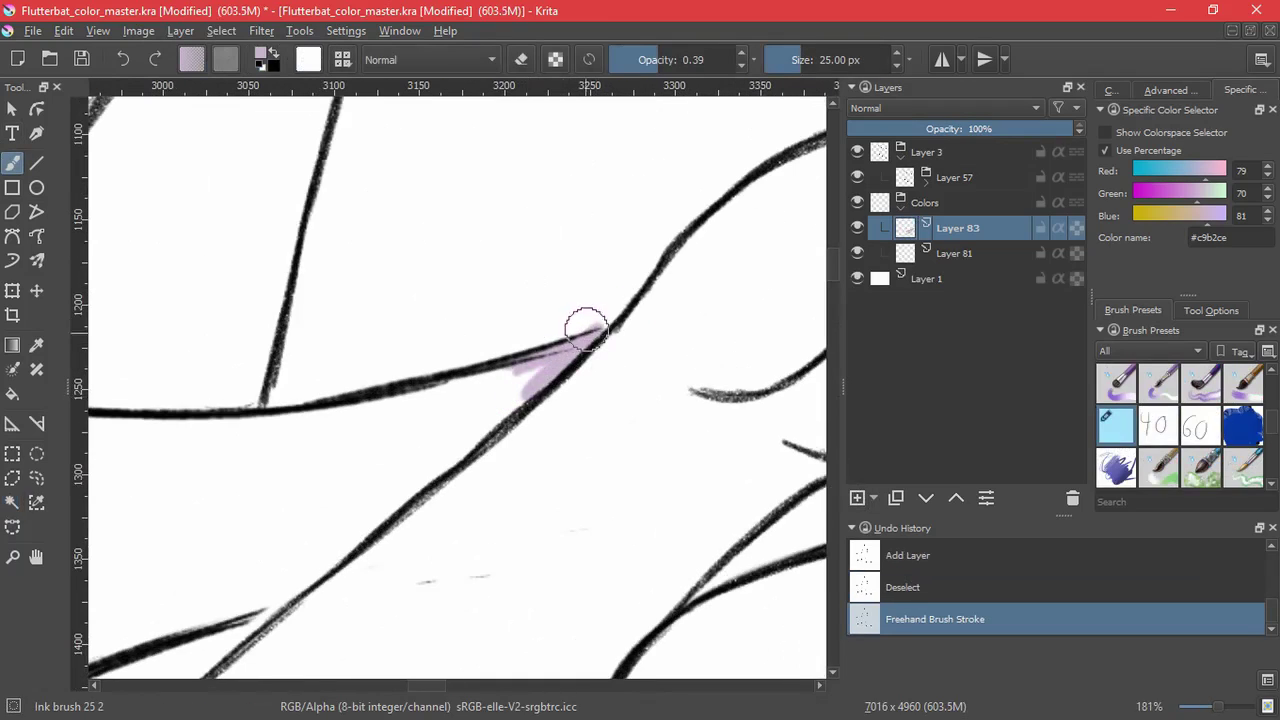
{"action": "left_click_drag", "start_coordinate": [587, 330], "coordinate": [556, 362]}
{"action": "mouse_move", "coordinate": [642, 299]}
{"action": "left_mouse_down"}
{"action": "mouse_move", "coordinate": [617, 357]}
{"action": "mouse_move", "coordinate": [690, 430]}
{"action": "left_mouse_up"}
{"action": "mouse_move", "coordinate": [735, 400]}
{"action": "left_mouse_down"}
{"action": "mouse_move", "coordinate": [625, 450]}
{"action": "mouse_move", "coordinate": [566, 447]}
{"action": "left_mouse_up"}
{"action": "left_click", "coordinate": [888, 256]}
{"action": "left_click", "coordinate": [893, 229]}
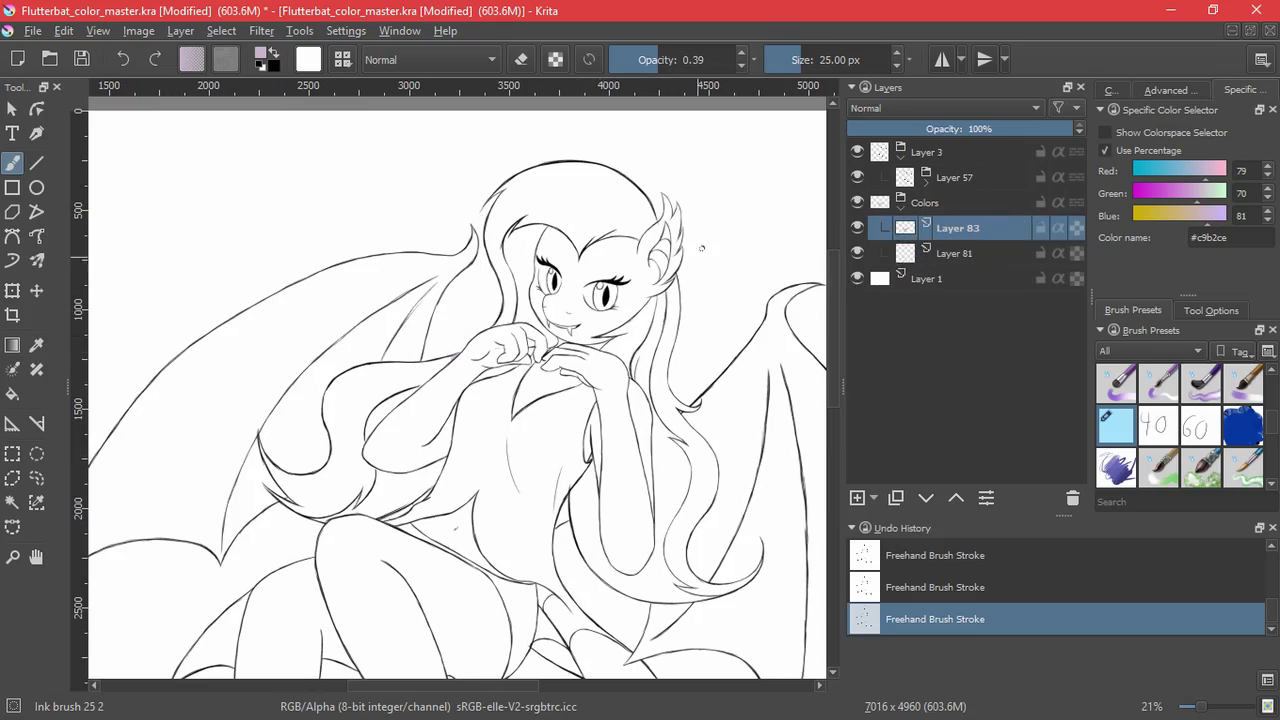
- Select every part of the hair, including the left lock, as contiguous areas and grow the selection
{"action": "left_click", "coordinate": [13, 502]}
{"action": "left_click", "coordinate": [399, 389]}
{"action": "left_click", "coordinate": [553, 196]}
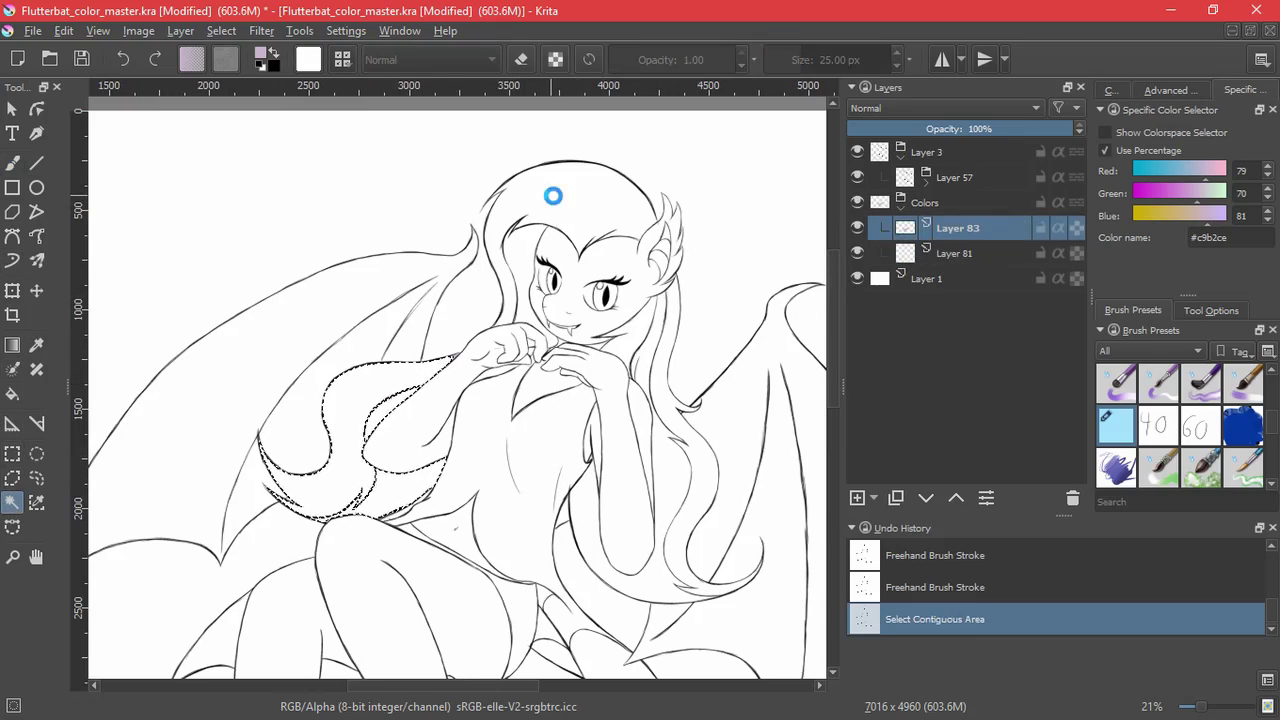
{"action": "left_click", "coordinate": [523, 283]}
{"action": "left_click", "coordinate": [655, 340]}
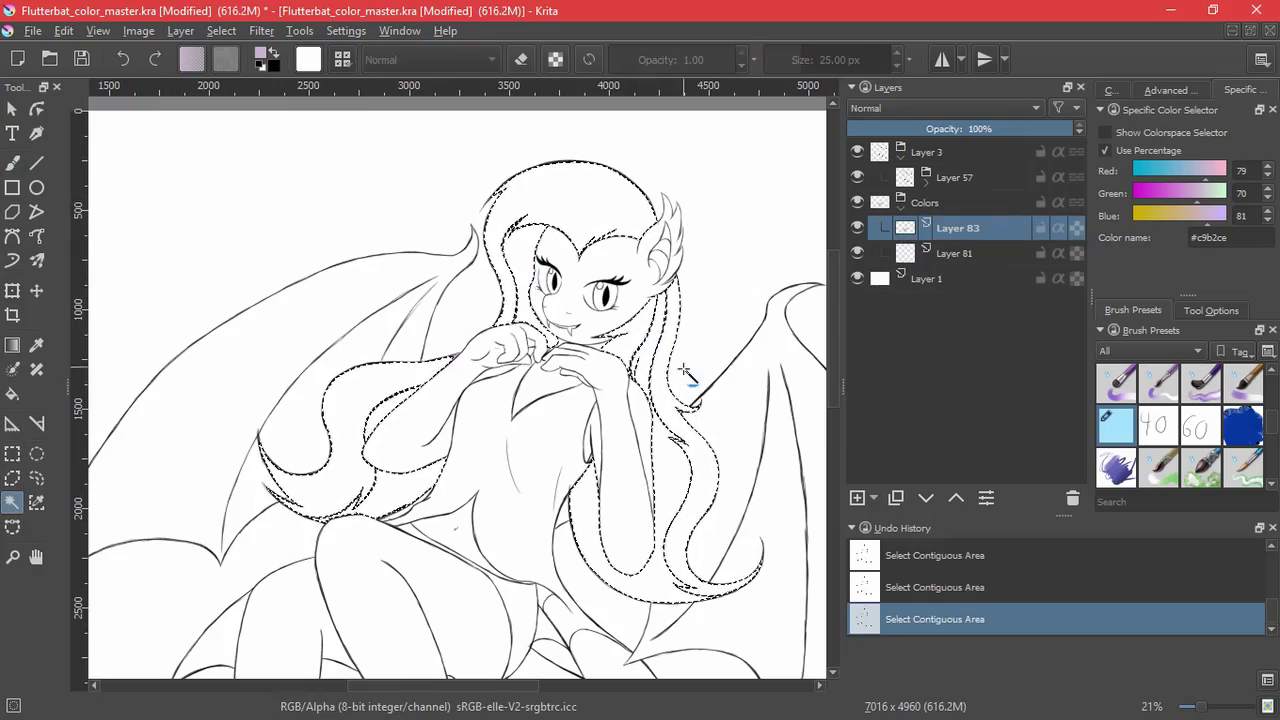
{"action": "left_click", "coordinate": [221, 30]}
{"action": "left_click", "coordinate": [290, 337]}
{"action": "left_click", "coordinate": [645, 398]}
- Place Layer 83 in its own group and add a transparency mask made from the hair selection
{"action": "left_click", "coordinate": [953, 205]}
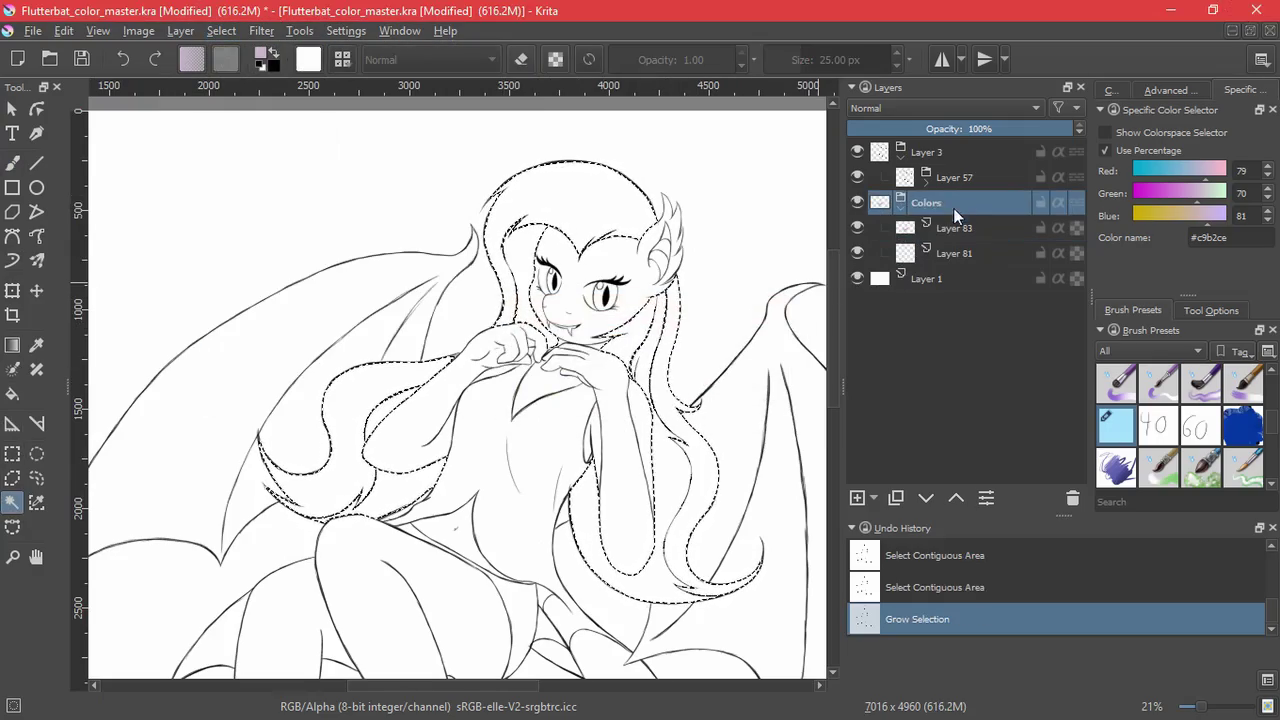
{"action": "left_click", "coordinate": [858, 497]}
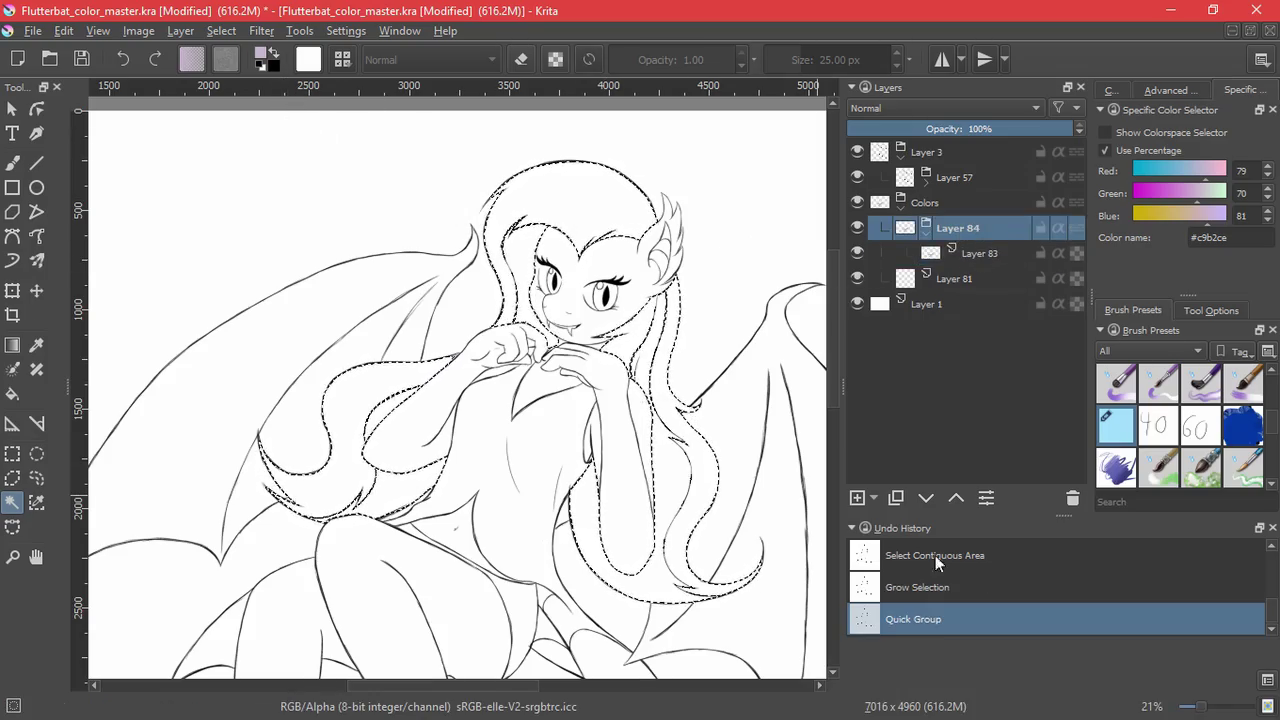
{"action": "left_click", "coordinate": [873, 498]}
{"action": "left_click", "coordinate": [943, 623]}
- Switch to the freehand brush with the Sketch brush 02 preset
{"action": "left_click", "coordinate": [12, 163]}
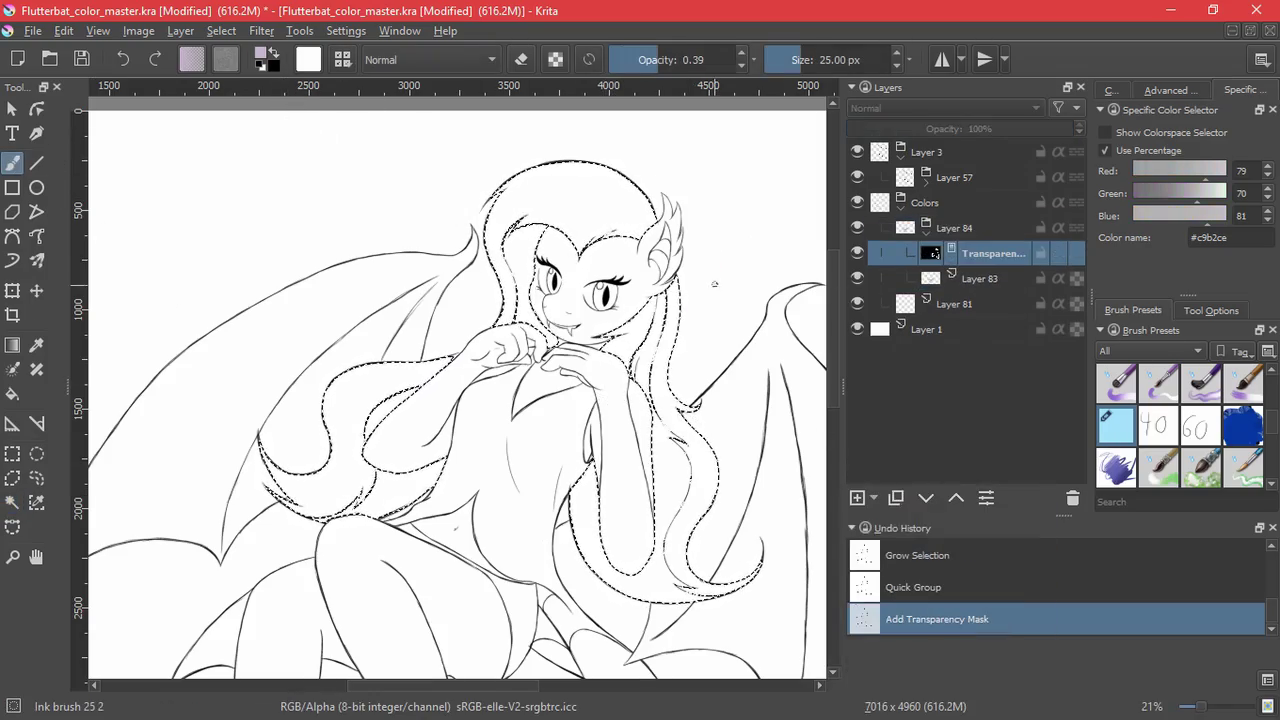
{"action": "left_click_drag", "start_coordinate": [1272, 424], "coordinate": [1272, 440]}
{"action": "left_click", "coordinate": [1159, 426]}
- Try painting brush strokes over the hair directly on the transparency mask
{"action": "left_click_drag", "start_coordinate": [525, 230], "coordinate": [488, 246]}
{"action": "mouse_move", "coordinate": [510, 236]}
{"action": "left_mouse_down"}
{"action": "mouse_move", "coordinate": [463, 249]}
{"action": "mouse_move", "coordinate": [541, 344]}
{"action": "left_mouse_up"}
{"action": "key", "text": "ctrl+z"}
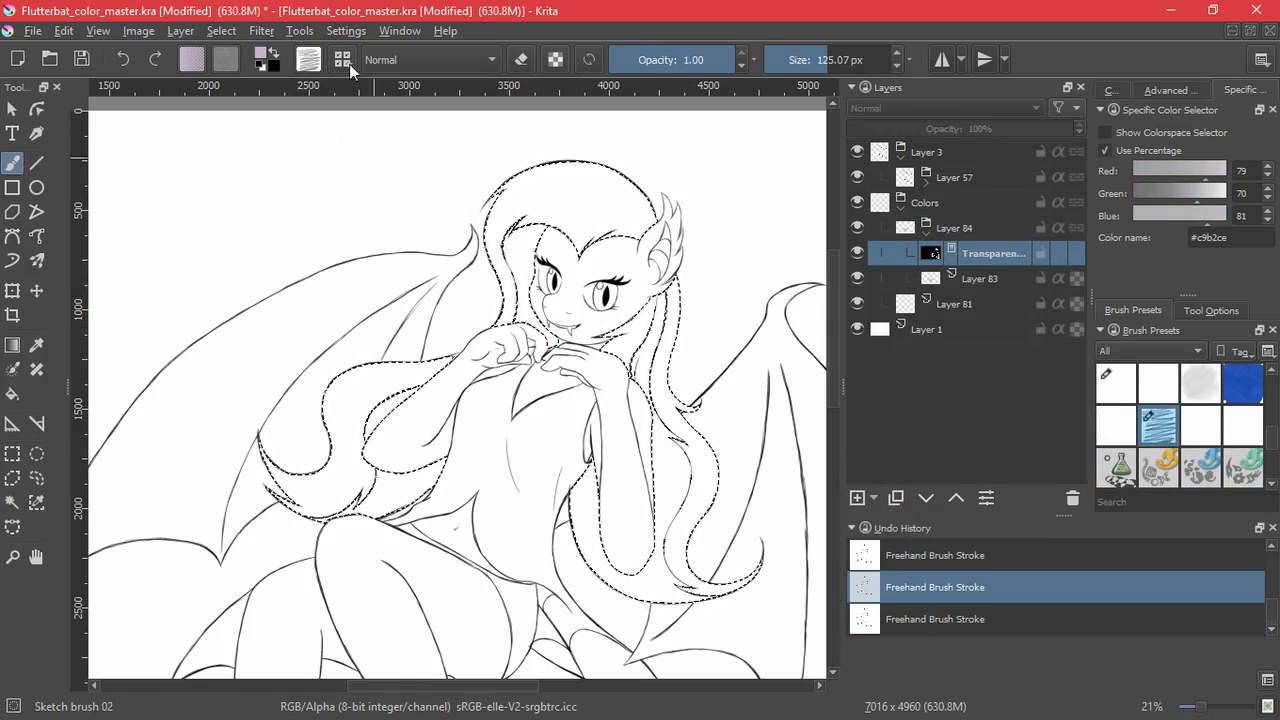
- Clear the selection and paint all of the hair light purple on Layer 83, with the brush opacity at 0.42
{"action": "left_click", "coordinate": [221, 31]}
{"action": "left_click", "coordinate": [236, 70]}
{"action": "left_click", "coordinate": [982, 280]}
{"action": "mouse_move", "coordinate": [490, 238]}
{"action": "left_mouse_down"}
{"action": "mouse_move", "coordinate": [524, 178]}
{"action": "mouse_move", "coordinate": [560, 172]}
{"action": "mouse_move", "coordinate": [527, 171]}
{"action": "mouse_move", "coordinate": [614, 131]}
{"action": "mouse_move", "coordinate": [535, 347]}
{"action": "mouse_move", "coordinate": [655, 380]}
{"action": "mouse_move", "coordinate": [590, 530]}
{"action": "mouse_move", "coordinate": [680, 500]}
{"action": "mouse_move", "coordinate": [729, 543]}
{"action": "left_mouse_up"}
{"action": "key", "text": "ctrl+z"}
{"action": "left_click", "coordinate": [662, 60]}
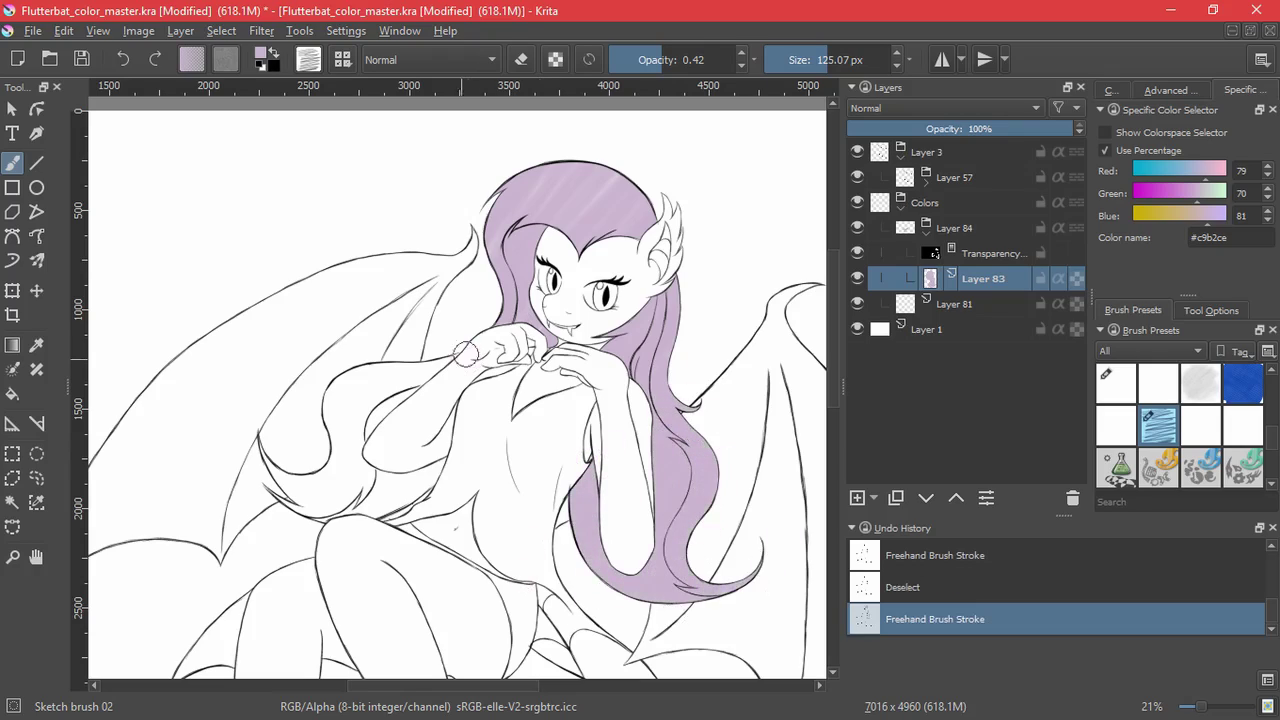
{"action": "mouse_move", "coordinate": [465, 353]}
{"action": "left_mouse_down"}
{"action": "mouse_move", "coordinate": [340, 470]}
{"action": "mouse_move", "coordinate": [270, 455]}
{"action": "mouse_move", "coordinate": [457, 448]}
{"action": "left_mouse_up"}
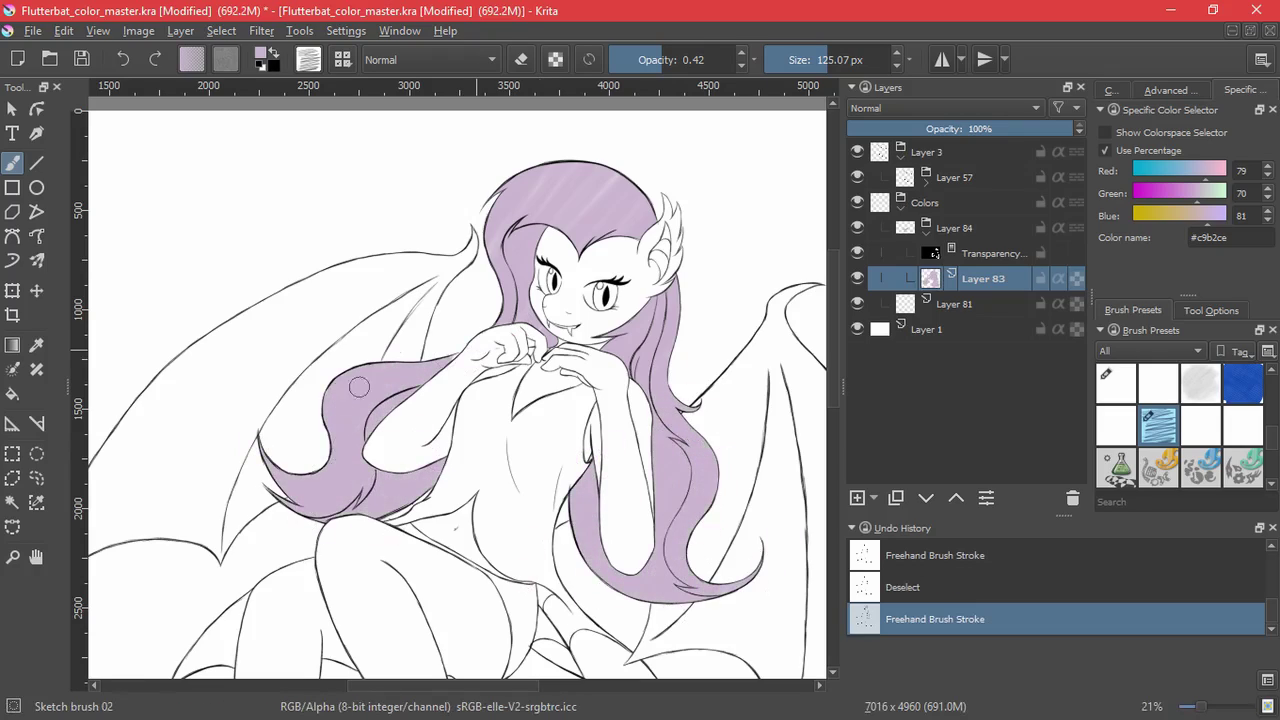
- Paint white with Ink brush 25 on the transparency mask over the missing patch near the left lock's tip
{"action": "left_click", "coordinate": [978, 254]}
{"action": "scroll", "coordinate": [1152, 395], "scroll_direction": "up", "scroll_amount": 4}
{"action": "left_click", "coordinate": [1116, 384]}
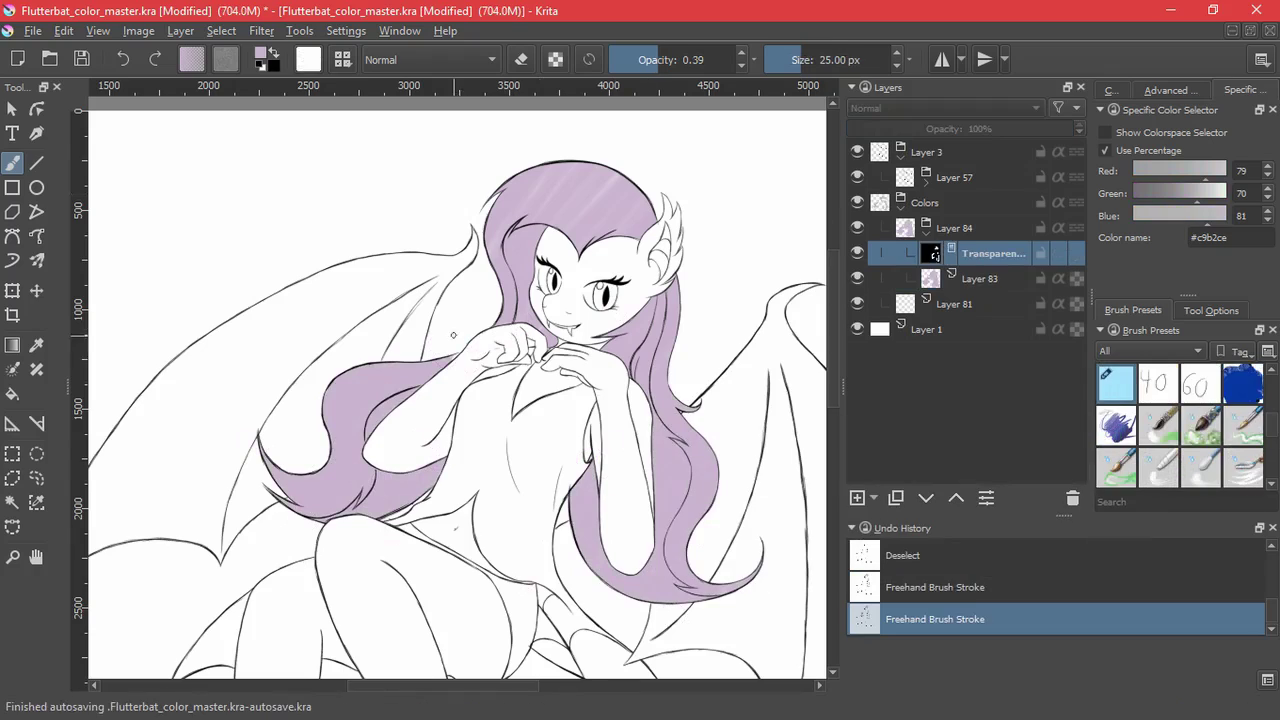
{"action": "scroll", "coordinate": [448, 358], "scroll_direction": "up", "scroll_amount": 4}
{"action": "left_click", "coordinate": [261, 65]}
{"action": "key", "text": "x"}
{"action": "scroll", "coordinate": [425, 295], "scroll_direction": "up", "scroll_amount": 4}
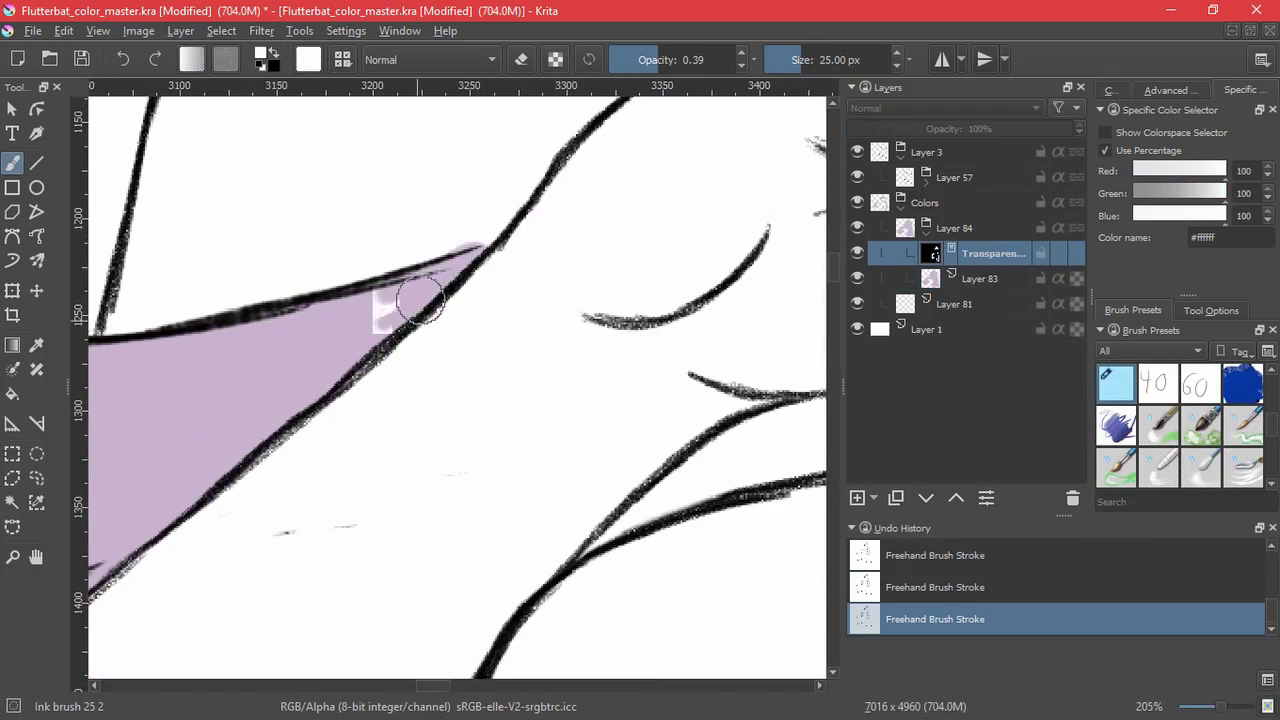
- Switch to the Basic-1 brush and fill the remaining gap near the left lock's tip in white on the mask
{"action": "scroll", "coordinate": [1272, 428], "scroll_direction": "down", "scroll_amount": 8}
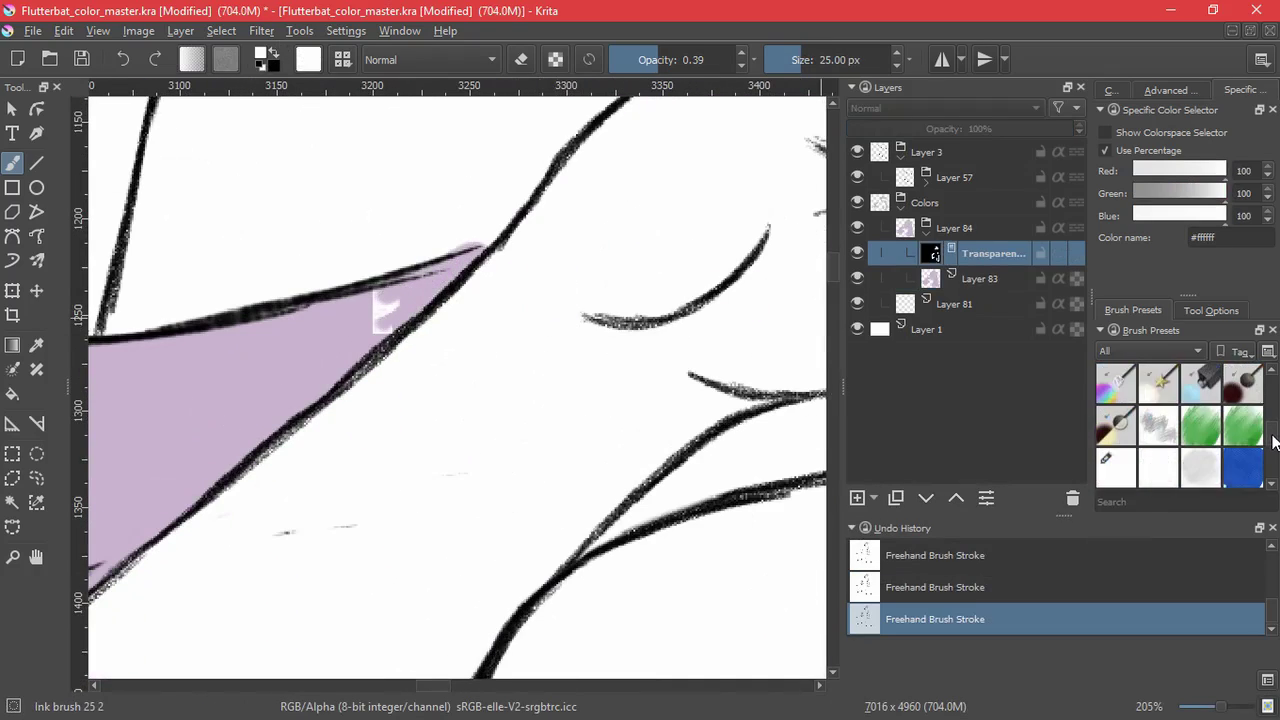
{"action": "scroll", "coordinate": [1272, 458], "scroll_direction": "up", "scroll_amount": 5}
{"action": "left_click", "coordinate": [1116, 424]}
{"action": "mouse_move", "coordinate": [560, 360]}
{"action": "left_mouse_down"}
{"action": "mouse_move", "coordinate": [514, 377]}
{"action": "mouse_move", "coordinate": [726, 434]}
{"action": "mouse_move", "coordinate": [496, 284]}
{"action": "left_mouse_up"}
{"action": "key", "text": "ctrl+z"}
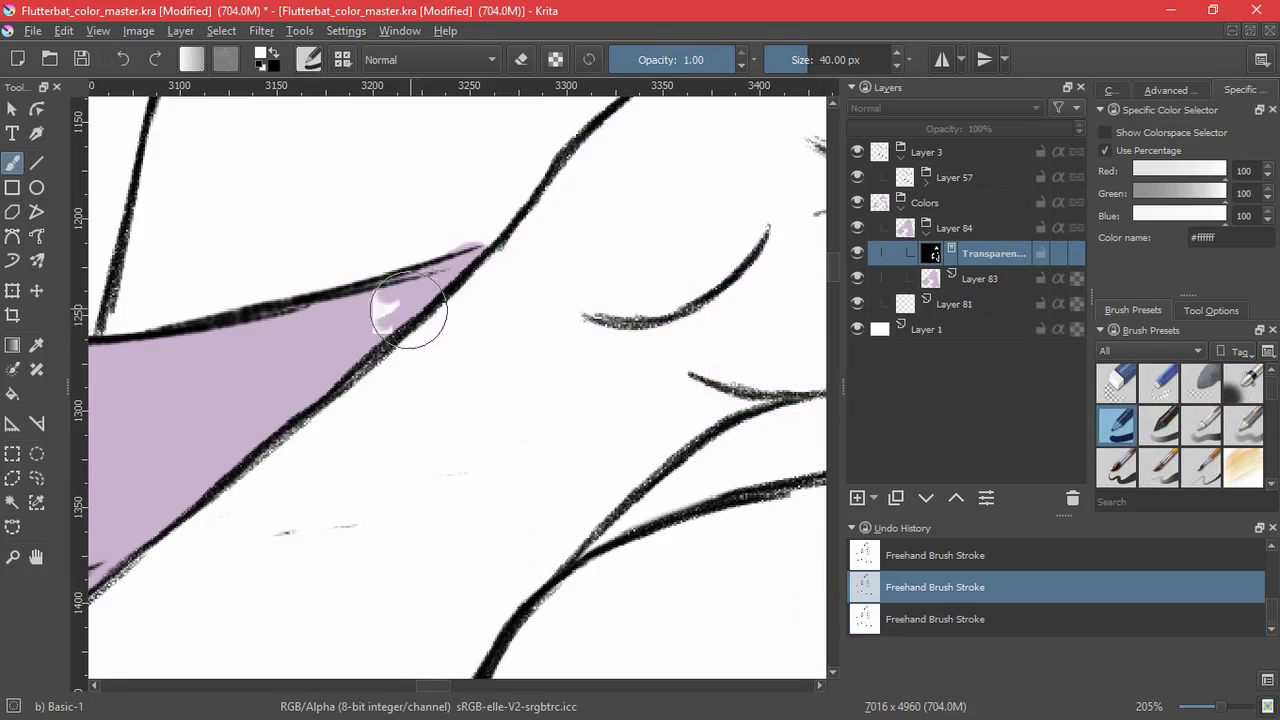
{"action": "left_click_drag", "start_coordinate": [420, 335], "coordinate": [394, 286]}
- Paint black on the mask with a smaller brush to remove the purple overspill above the left lock's tip
{"action": "key", "text": "bracketleft"}
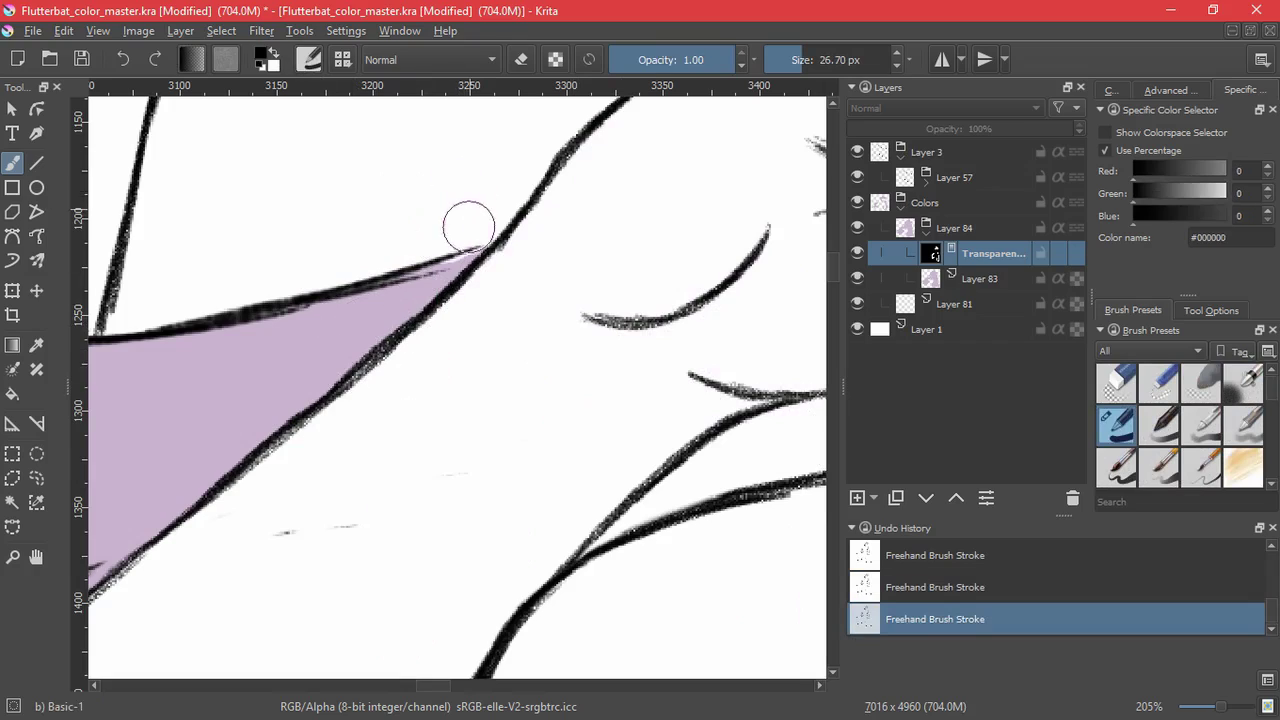
{"action": "key", "text": "x"}
{"action": "left_click_drag", "start_coordinate": [476, 236], "coordinate": [448, 260]}
{"action": "key", "text": "x"}
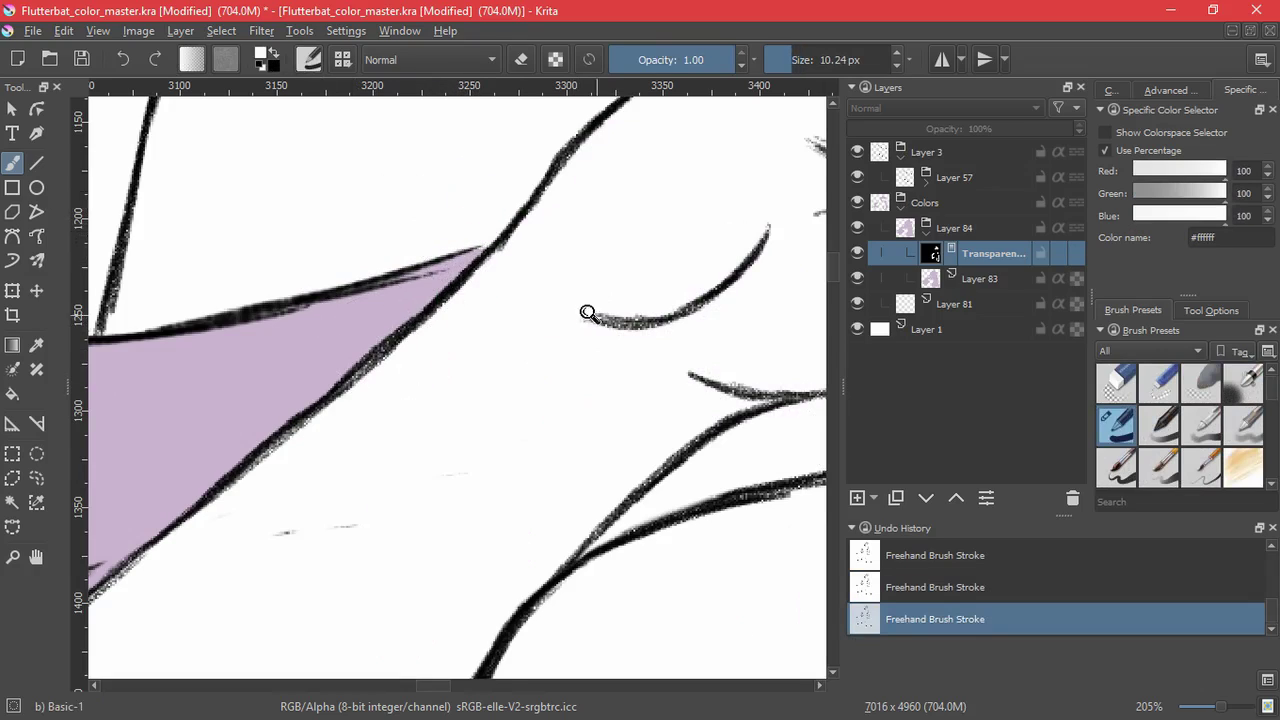
- Even out the light streaks on top of the head on Layer 83 with Sketch brush 02 in the hair's purple
{"action": "mouse_move", "coordinate": [589, 314]}
{"action": "left_mouse_down"}
{"action": "mouse_move", "coordinate": [551, 420]}
{"action": "mouse_move", "coordinate": [537, 420]}
{"action": "left_mouse_up"}
{"action": "left_click", "coordinate": [953, 281]}
{"action": "scroll", "coordinate": [1272, 432], "scroll_direction": "down", "scroll_amount": 6}
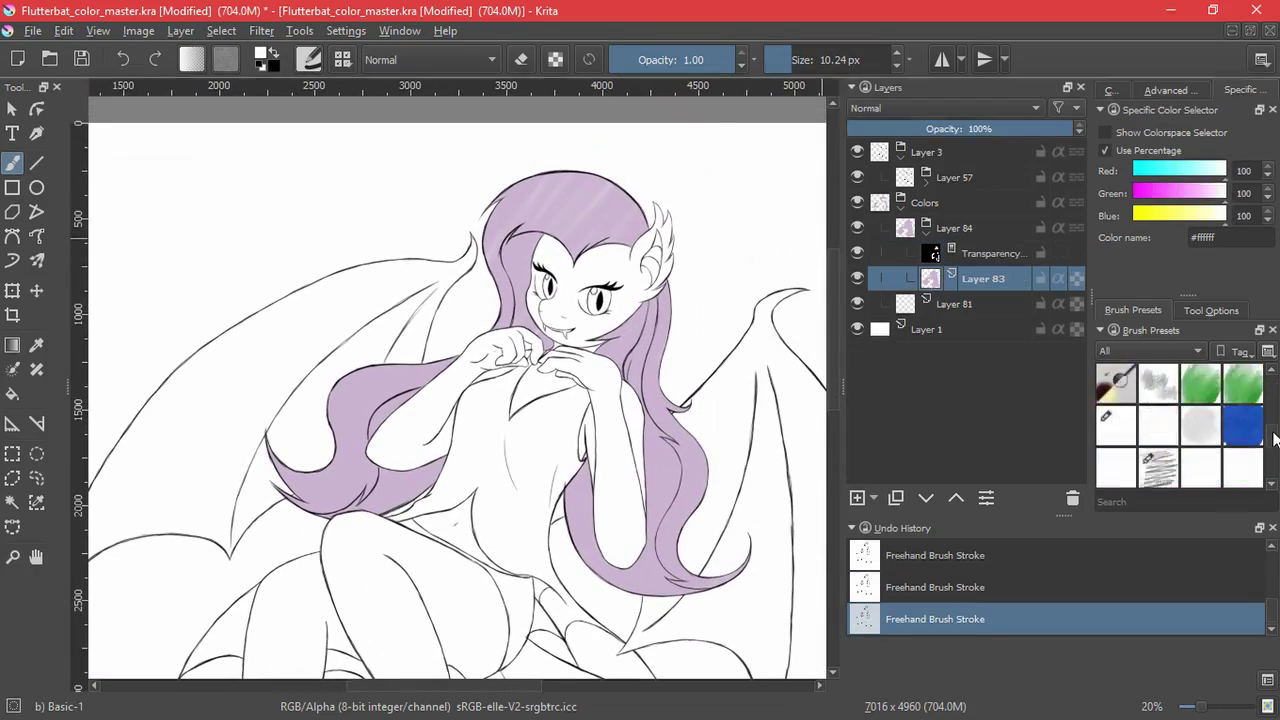
{"action": "left_click_drag", "start_coordinate": [1272, 432], "coordinate": [1272, 440]}
{"action": "left_click", "coordinate": [1158, 384]}
{"action": "left_click_drag", "start_coordinate": [562, 256], "coordinate": [630, 177]}
{"action": "key", "text": "ctrl+z"}
{"action": "left_click", "coordinate": [273, 55]}
{"action": "left_click", "coordinate": [1148, 95]}
{"action": "left_click", "coordinate": [542, 180], "text": "ctrl"}
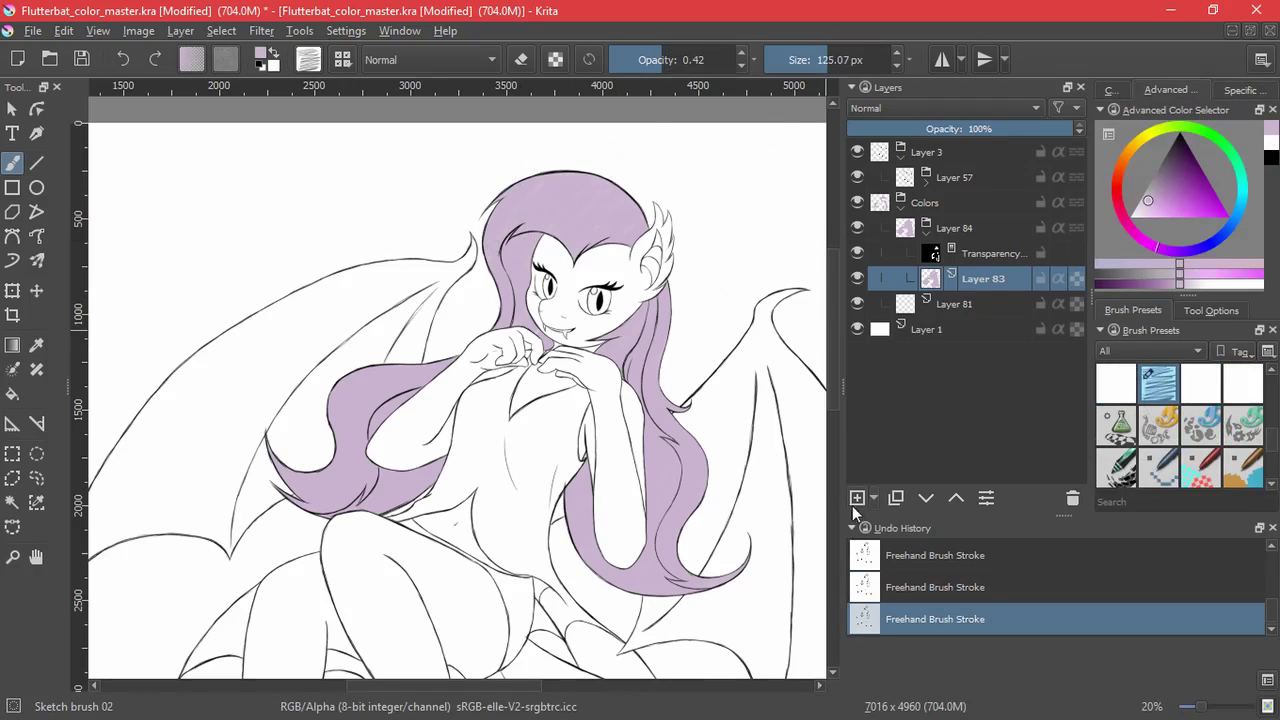
- Add a paint layer above Layer 83 and choose the My Bristles hairy brush
{"action": "left_click", "coordinate": [857, 498]}
{"action": "left_click", "coordinate": [1116, 384]}
{"action": "left_click_drag", "start_coordinate": [1272, 448], "coordinate": [1272, 444]}
{"action": "left_click", "coordinate": [1116, 427]}
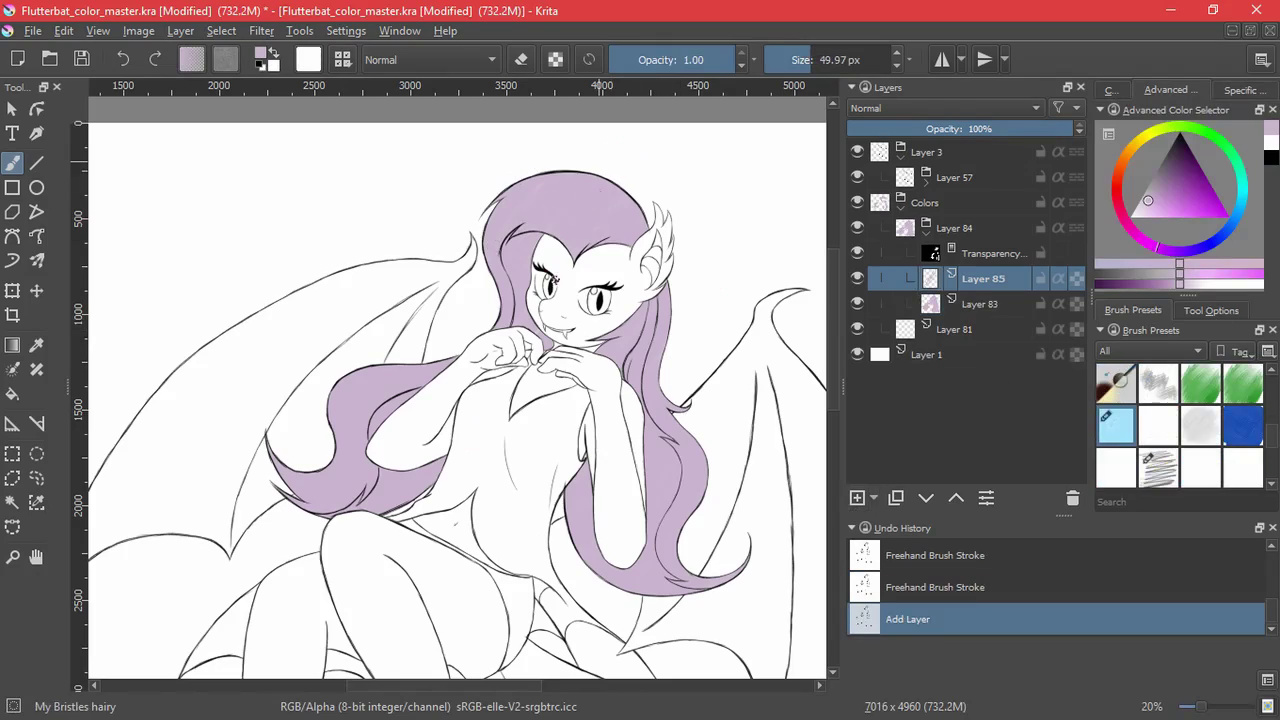
{"action": "key", "text": "ctrl+z"}
- Set the blending mode of Layer 85 to Multiply
{"action": "left_click", "coordinate": [937, 107]}
{"action": "left_click", "coordinate": [873, 226]}
{"action": "left_click", "coordinate": [890, 108]}
{"action": "left_click", "coordinate": [884, 199]}
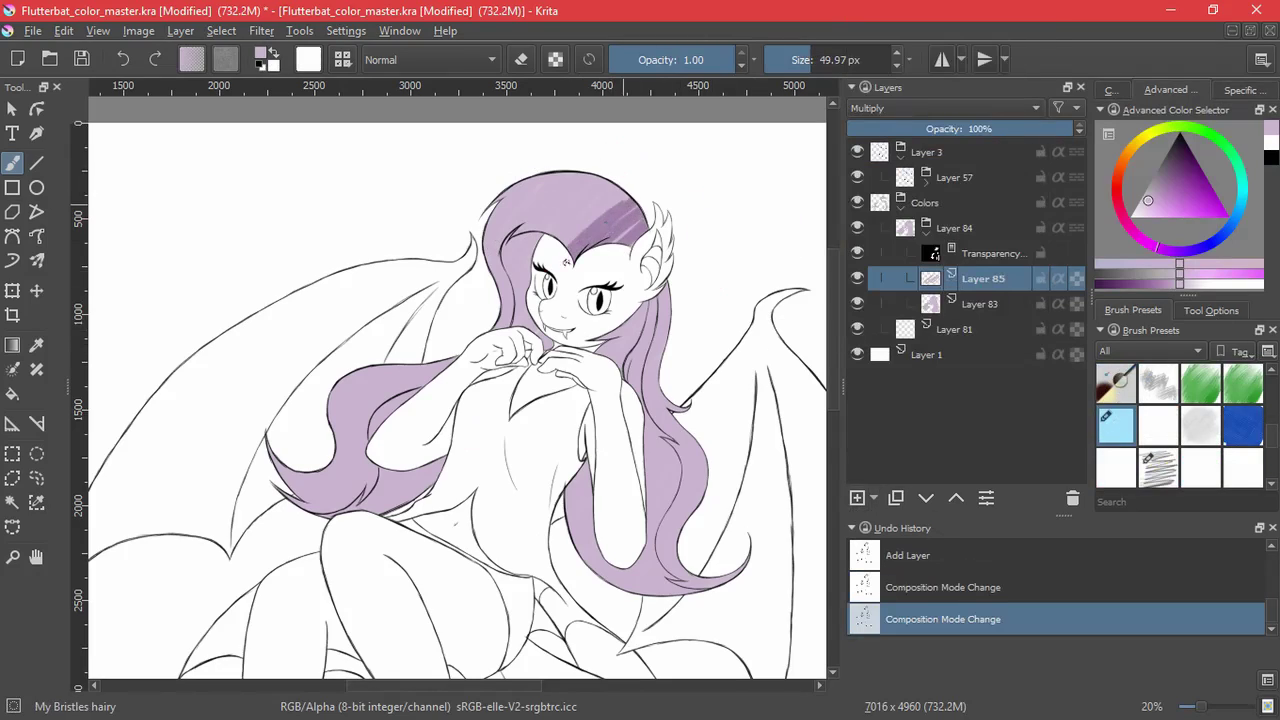
- Shade the hair on the head and down the right side with bristle strokes at a brush size of 135.20 px
{"action": "key", "text": "ctrl+z"}
{"action": "mouse_move", "coordinate": [626, 186]}
{"action": "left_mouse_down"}
{"action": "mouse_move", "coordinate": [638, 236]}
{"action": "mouse_move", "coordinate": [565, 182]}
{"action": "mouse_move", "coordinate": [502, 196]}
{"action": "left_mouse_up"}
{"action": "key", "text": "ctrl+z"}
{"action": "mouse_move", "coordinate": [578, 188]}
{"action": "left_mouse_down"}
{"action": "mouse_move", "coordinate": [505, 194]}
{"action": "mouse_move", "coordinate": [625, 222]}
{"action": "mouse_move", "coordinate": [497, 262]}
{"action": "left_mouse_up"}
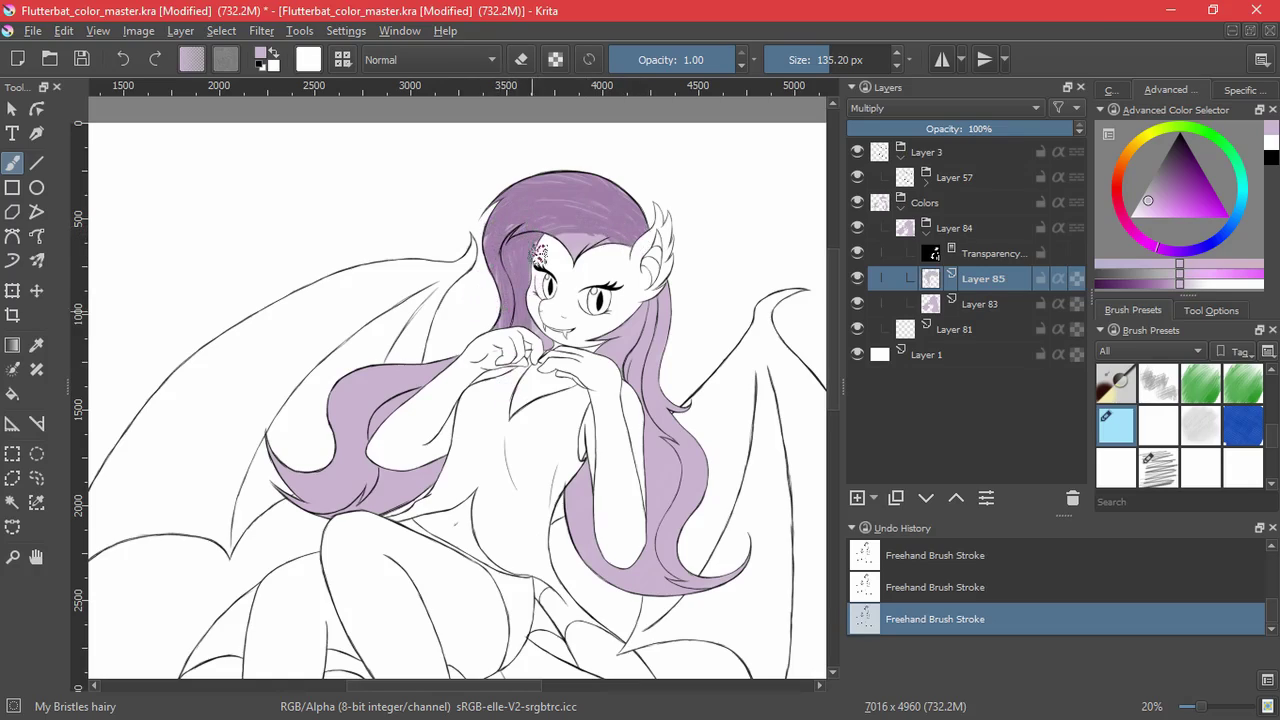
{"action": "mouse_move", "coordinate": [650, 355]}
{"action": "left_mouse_down"}
{"action": "mouse_move", "coordinate": [662, 420]}
{"action": "mouse_move", "coordinate": [692, 462]}
{"action": "mouse_move", "coordinate": [668, 600]}
{"action": "mouse_move", "coordinate": [690, 595]}
{"action": "left_mouse_up"}
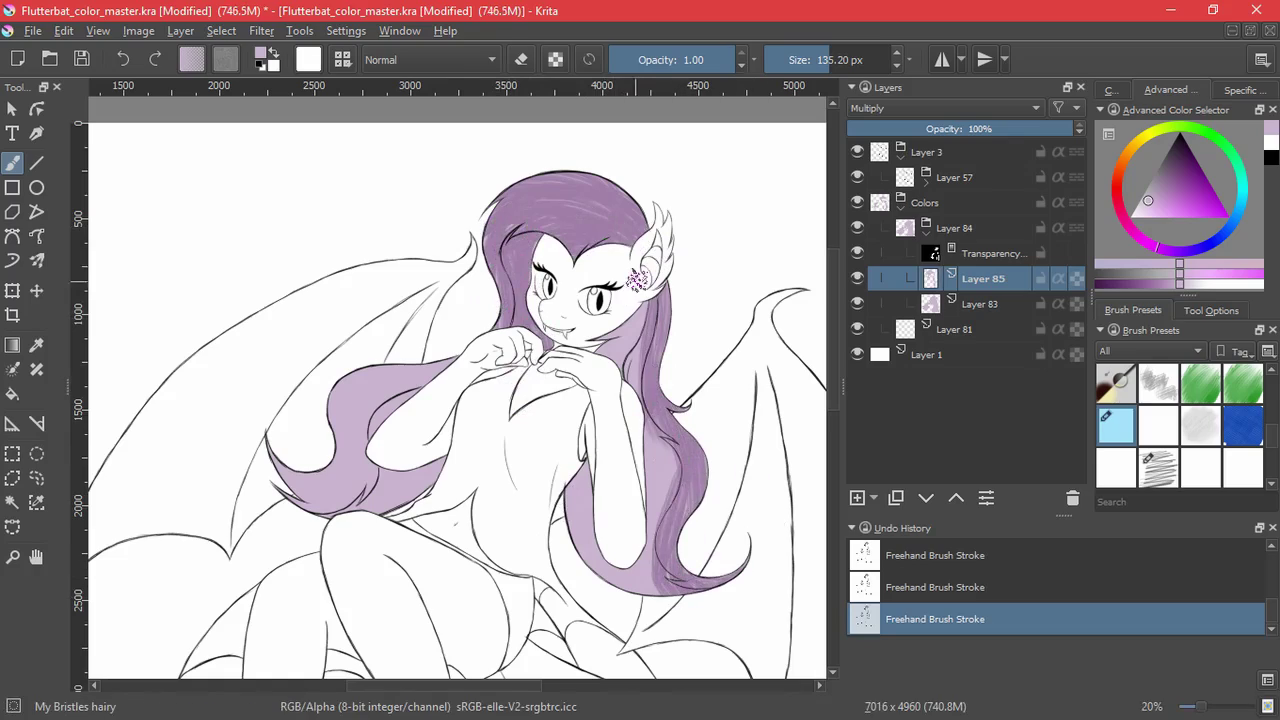
{"action": "left_click_drag", "start_coordinate": [658, 445], "coordinate": [645, 592]}
{"action": "left_click_drag", "start_coordinate": [585, 436], "coordinate": [588, 498]}
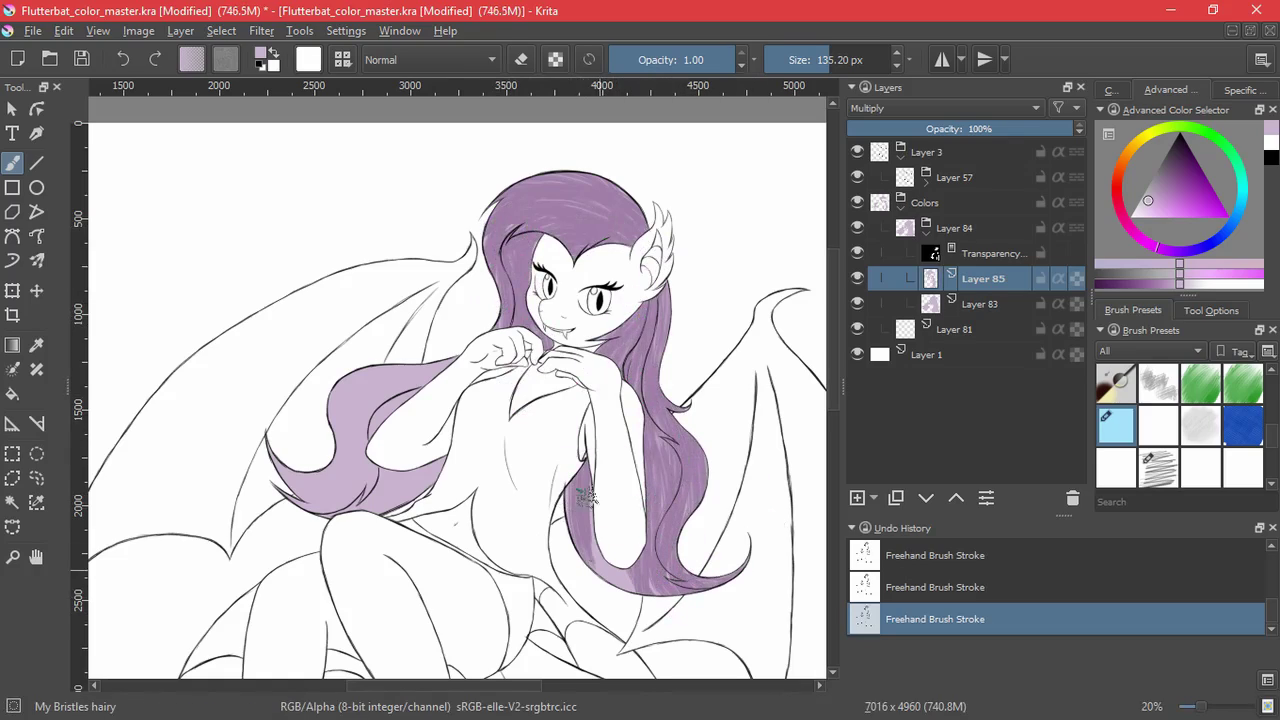
- Try the Screen blending mode on Layer 85, and return the layer to Multiply at 100% opacity
{"action": "left_click", "coordinate": [905, 108]}
{"action": "left_click", "coordinate": [909, 200]}
{"action": "left_click", "coordinate": [902, 106]}
{"action": "left_click", "coordinate": [899, 240]}
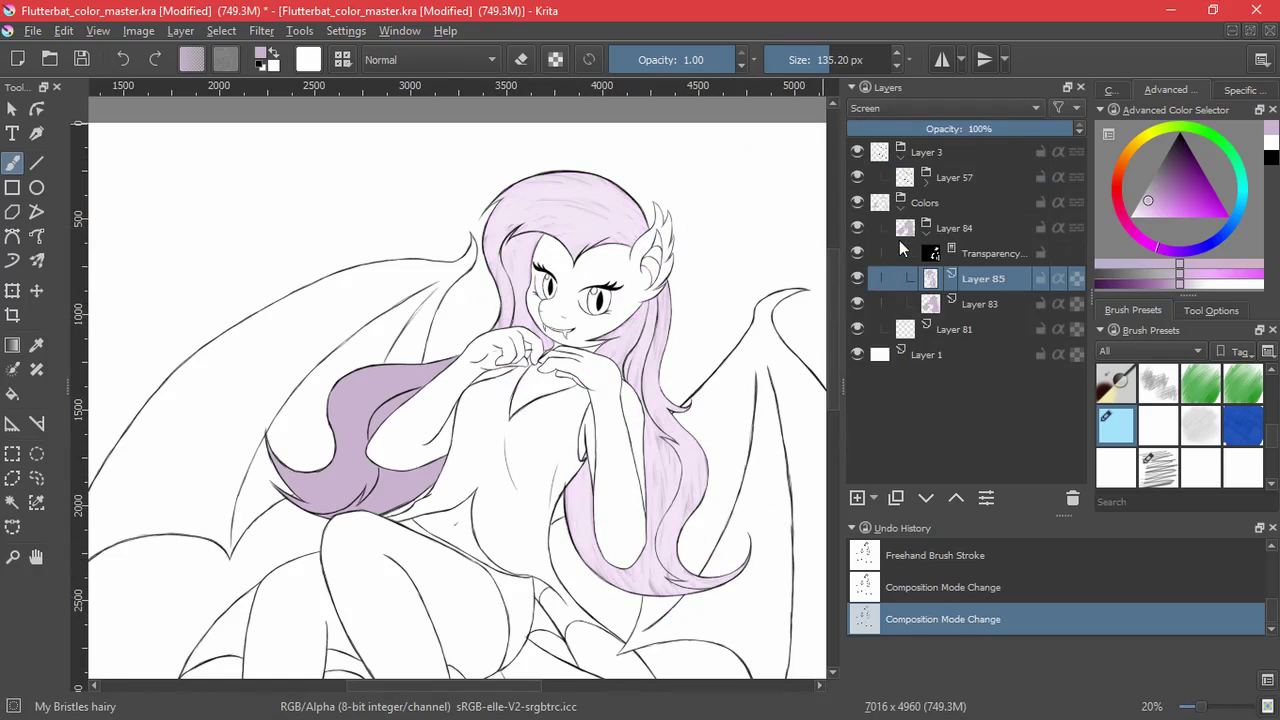
{"action": "left_click", "coordinate": [905, 110]}
{"action": "left_click", "coordinate": [866, 232]}
{"action": "mouse_move", "coordinate": [1010, 130]}
{"action": "left_mouse_down"}
{"action": "mouse_move", "coordinate": [981, 132]}
{"action": "mouse_move", "coordinate": [1078, 127]}
{"action": "left_mouse_up"}
- Shade the left lock of hair with bristle strokes on Layer 85, undoing the unwanted strokes
{"action": "left_click_drag", "start_coordinate": [448, 364], "coordinate": [395, 373]}
{"action": "mouse_move", "coordinate": [438, 370]}
{"action": "left_mouse_down"}
{"action": "mouse_move", "coordinate": [343, 402]}
{"action": "mouse_move", "coordinate": [356, 430]}
{"action": "left_mouse_up"}
{"action": "left_click_drag", "start_coordinate": [357, 408], "coordinate": [305, 502]}
{"action": "key", "text": "ctrl+z"}
{"action": "key", "text": "ctrl+z"}
{"action": "left_click_drag", "start_coordinate": [366, 412], "coordinate": [336, 480]}
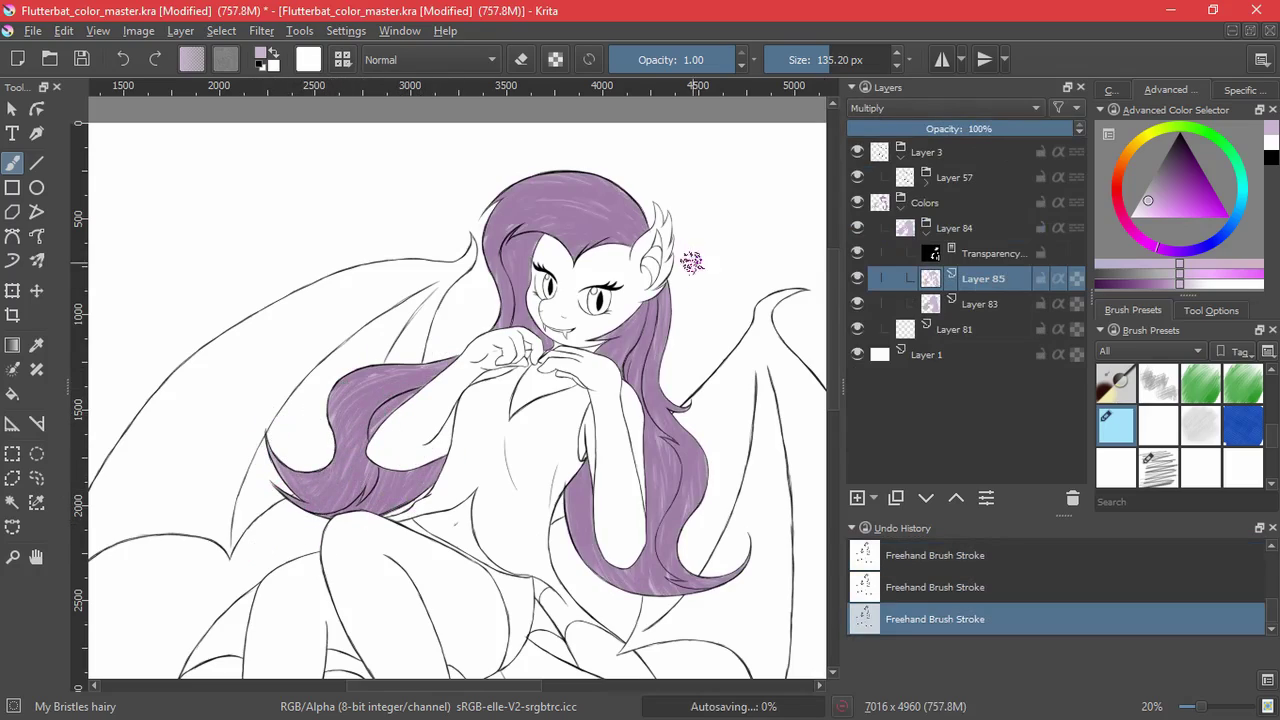
- Collapse the hair group, place Layer 81 in its own group and set the painting colour to #bdc594
{"action": "left_click", "coordinate": [924, 233]}
{"action": "left_click", "coordinate": [911, 252]}
{"action": "key", "text": "ctrl+g"}
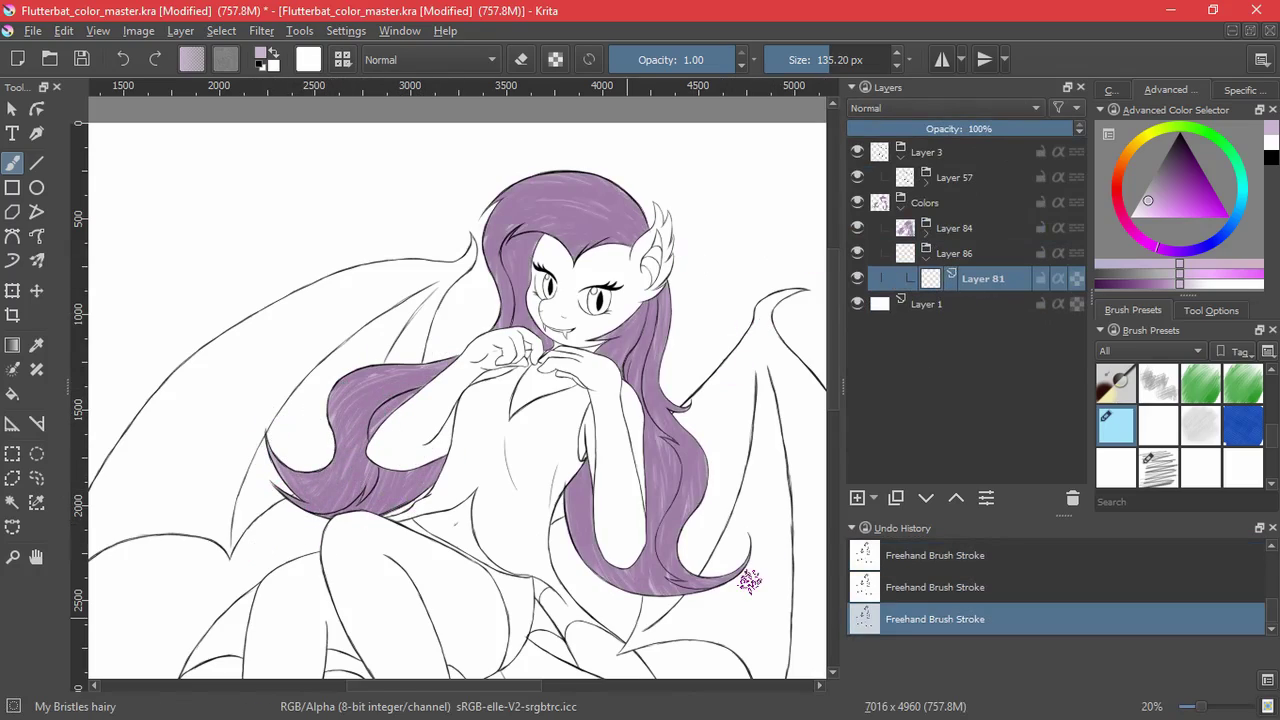
{"action": "left_click", "coordinate": [1240, 90]}
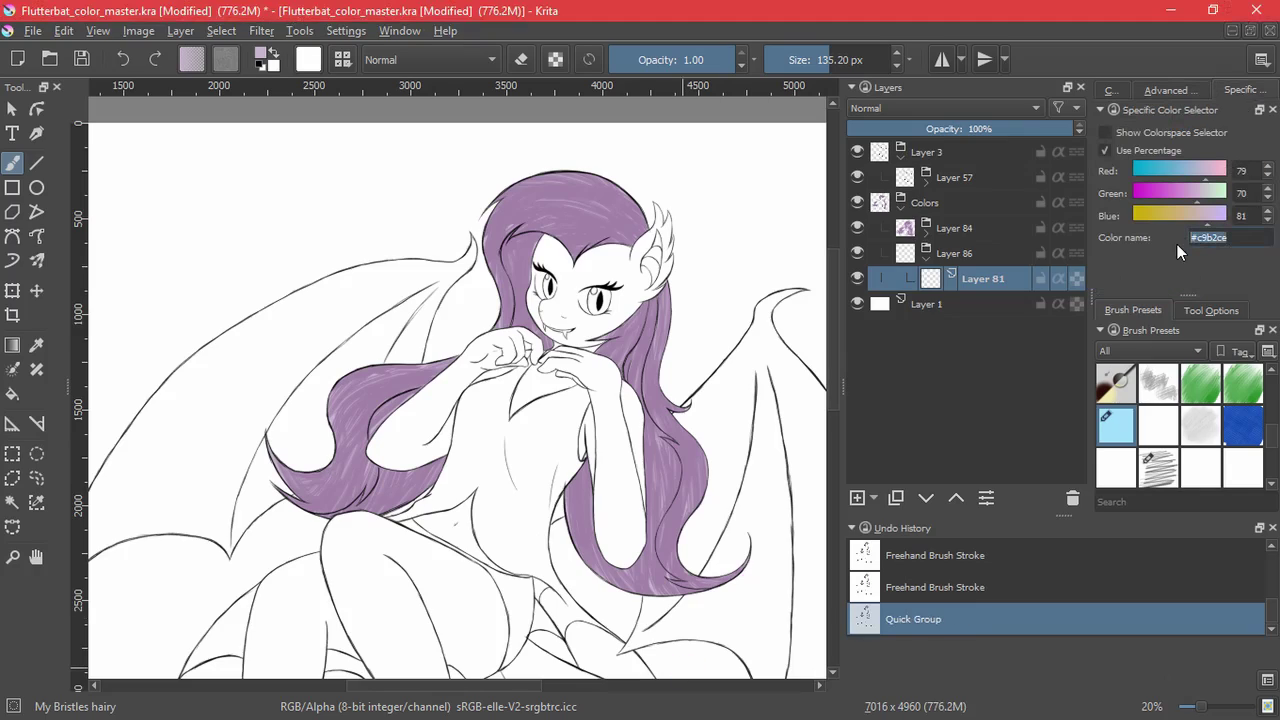
{"action": "type", "text": "#bdc594"}
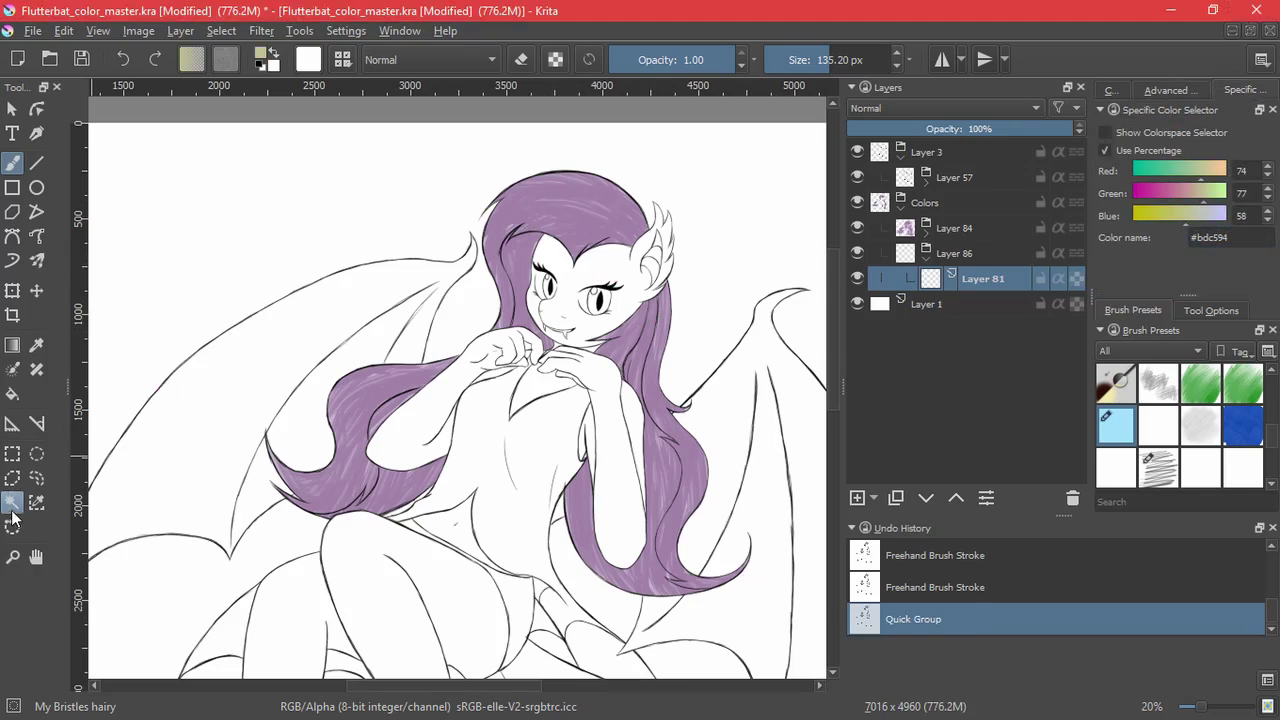
- Select the face, ear, neck and both arms as contiguous areas of the line art
{"action": "left_click", "coordinate": [12, 508]}
{"action": "left_click", "coordinate": [600, 270]}
{"action": "left_click", "coordinate": [608, 442]}
{"action": "left_click", "coordinate": [591, 448]}
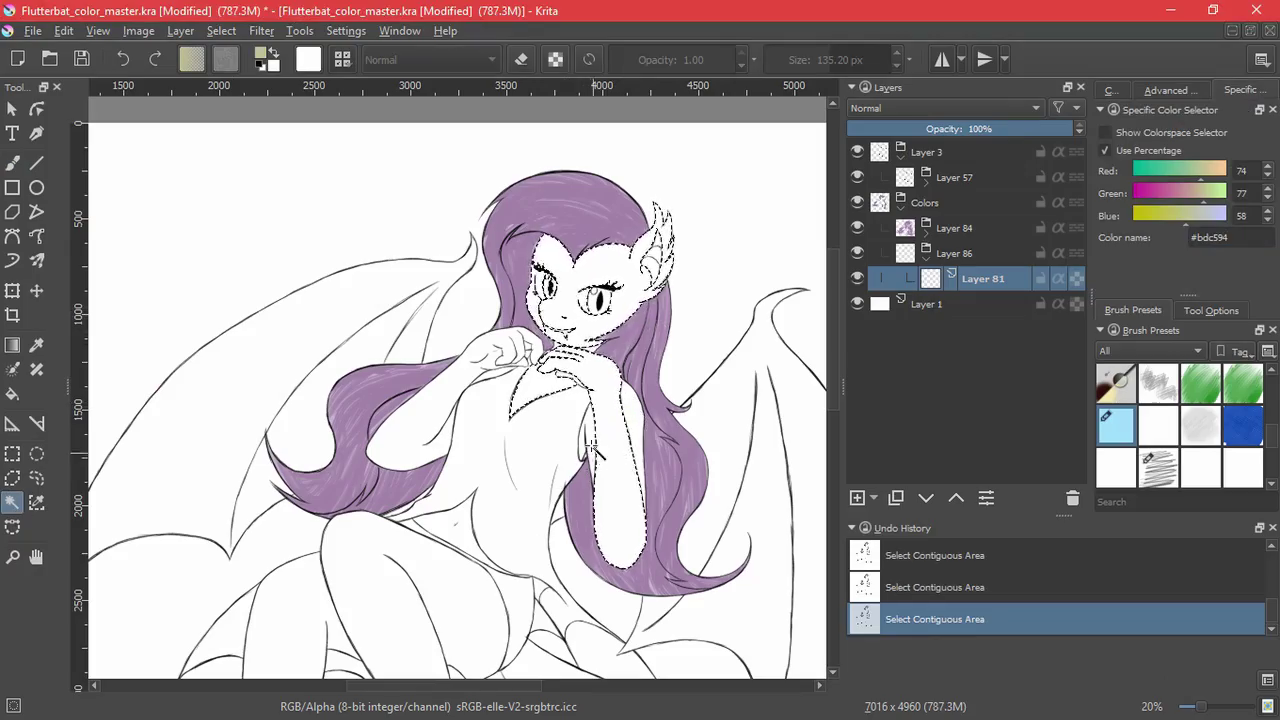
{"action": "left_click", "coordinate": [458, 374]}
- Extend the contiguous-area selection to the remaining parts of the fingers, hands and legs
{"action": "scroll", "coordinate": [510, 374], "scroll_direction": "up", "scroll_amount": 5}
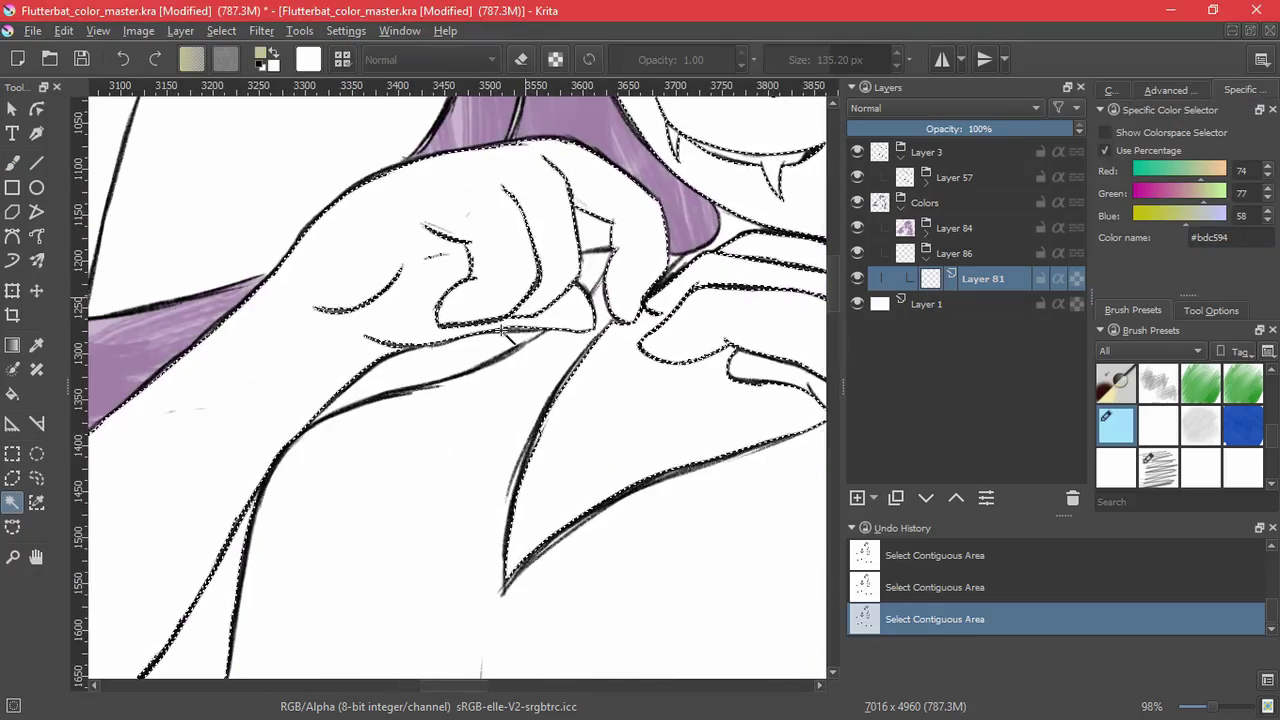
{"action": "left_click", "coordinate": [594, 262]}
{"action": "left_click_drag", "start_coordinate": [708, 263], "coordinate": [710, 218]}
{"action": "left_click_drag", "start_coordinate": [699, 342], "coordinate": [628, 354]}
{"action": "left_click", "coordinate": [588, 343]}
{"action": "left_click", "coordinate": [485, 343]}
{"action": "left_click_drag", "start_coordinate": [523, 480], "coordinate": [370, 598]}
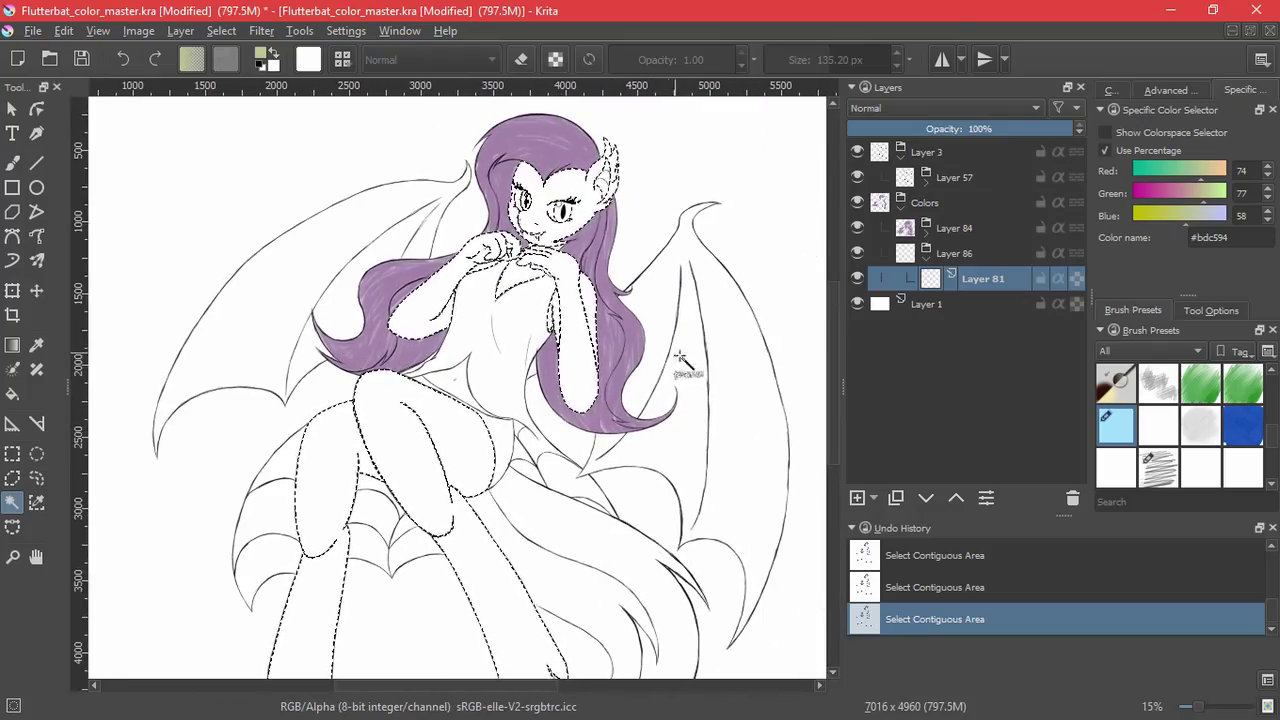
{"action": "left_click", "coordinate": [366, 243], "text": "shift"}
- Grow the skin selection, add it as a transparency mask in the skin group, and deselect
{"action": "left_click", "coordinate": [221, 30]}
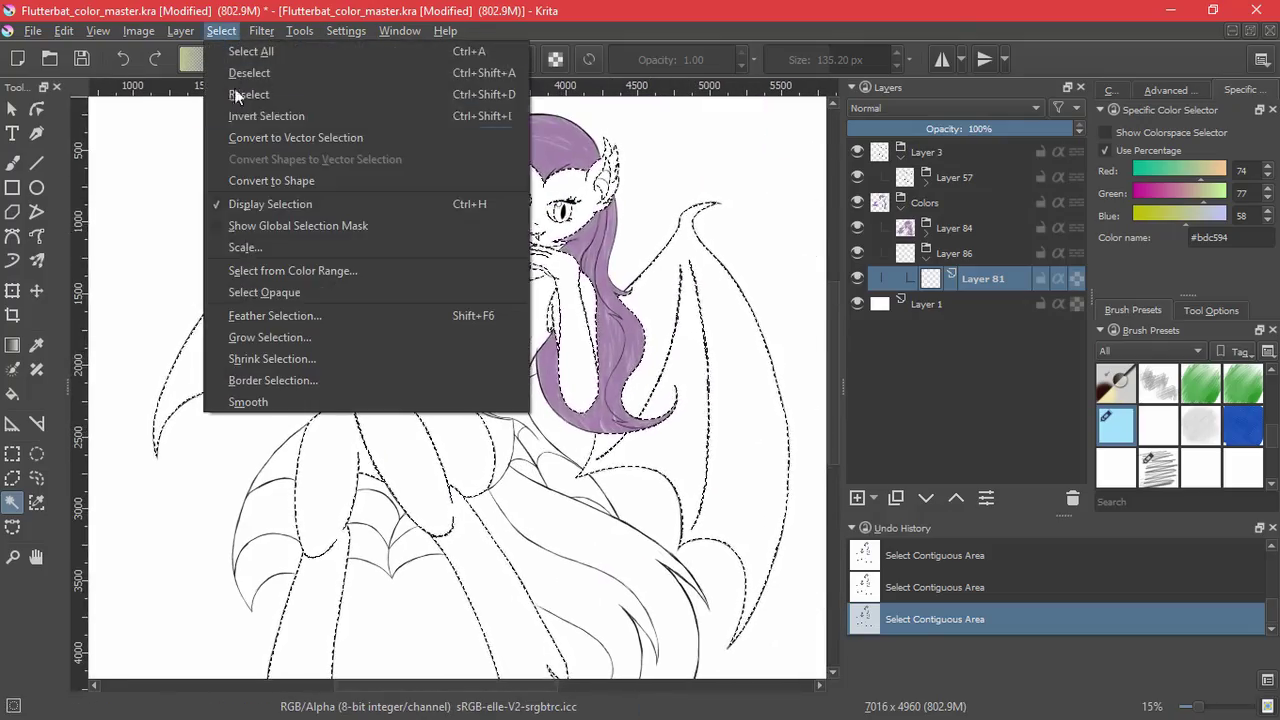
{"action": "left_click", "coordinate": [269, 337]}
{"action": "left_click", "coordinate": [660, 400]}
{"action": "left_click", "coordinate": [874, 497]}
{"action": "left_click", "coordinate": [905, 622]}
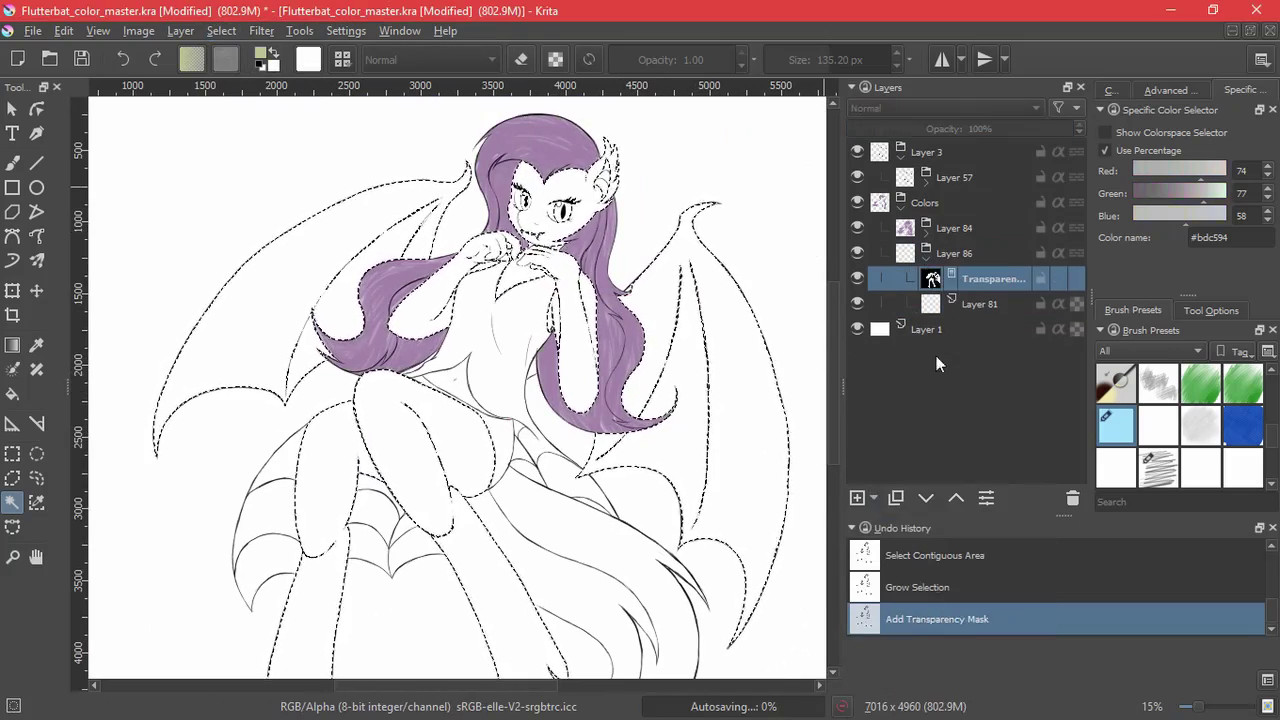
{"action": "left_click", "coordinate": [221, 30]}
{"action": "left_click", "coordinate": [215, 75]}
- Paint the face, neck and both arms in #bdc594 on Layer 81 with Sketch brush 02 at 125.07 px
{"action": "left_click", "coordinate": [930, 304]}
{"action": "left_click", "coordinate": [1159, 468]}
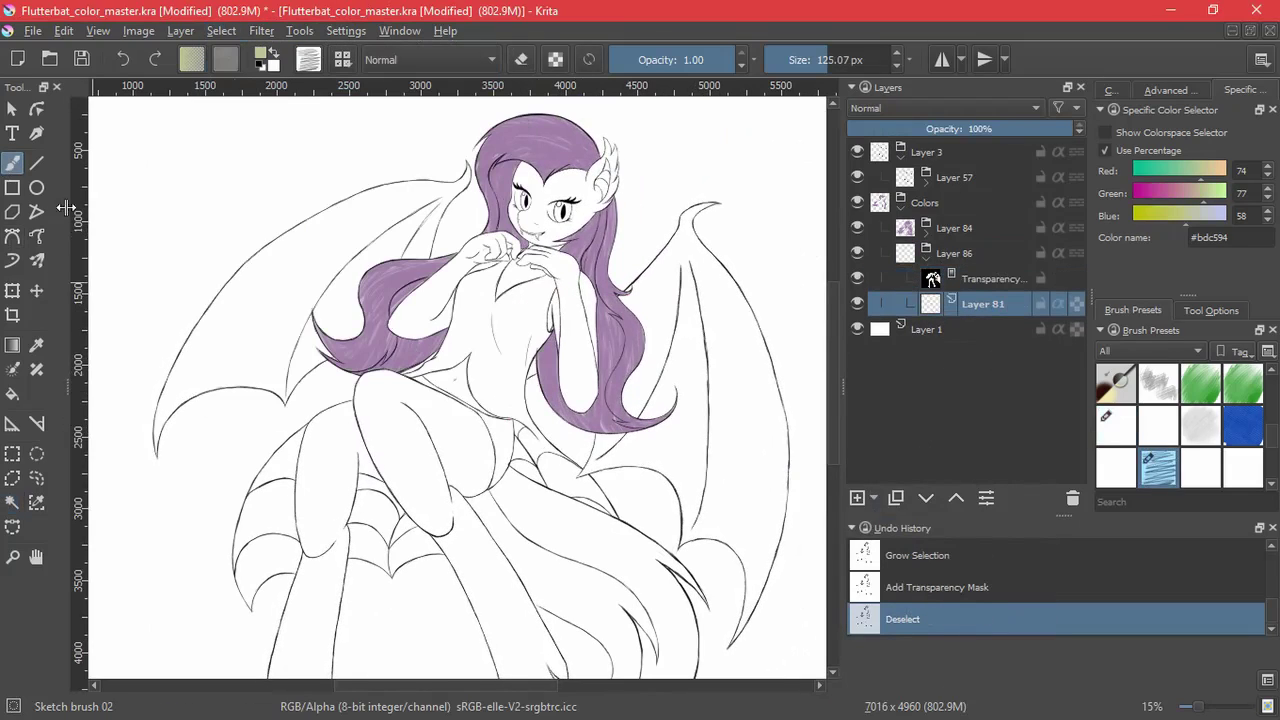
{"action": "mouse_move", "coordinate": [587, 201]}
{"action": "left_mouse_down"}
{"action": "mouse_move", "coordinate": [545, 225]}
{"action": "mouse_move", "coordinate": [507, 213]}
{"action": "left_mouse_up"}
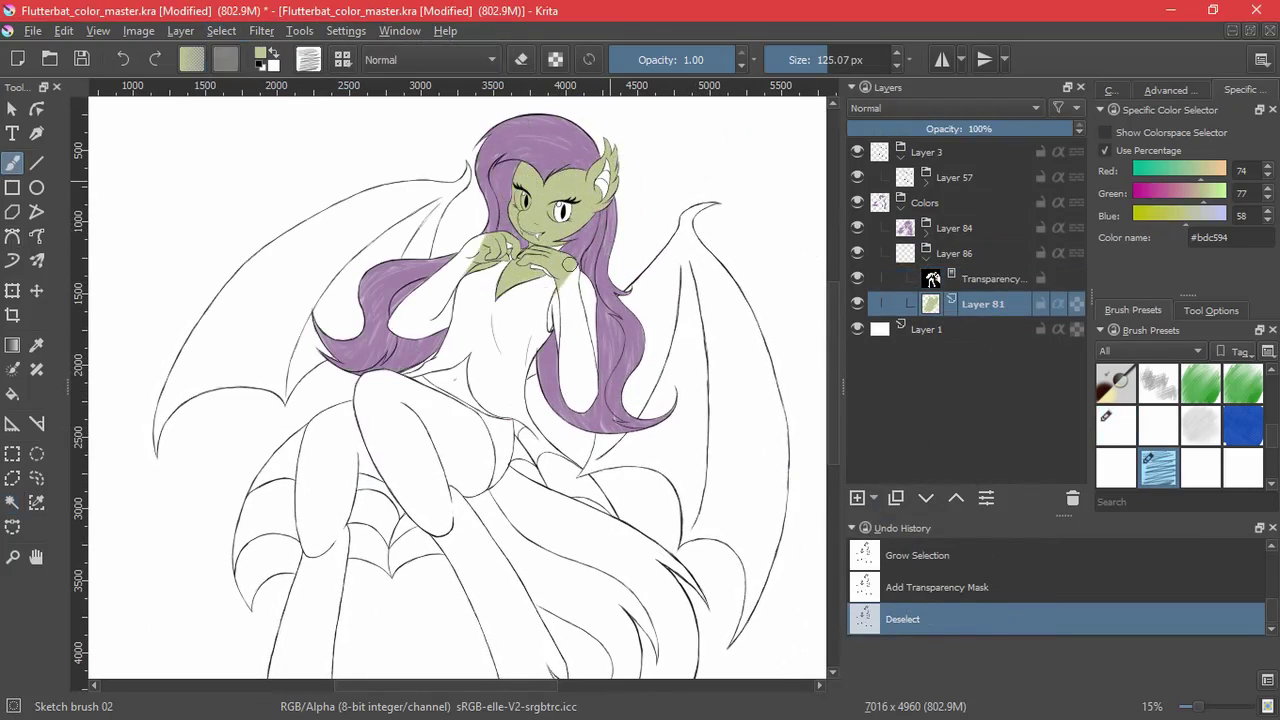
{"action": "left_click_drag", "start_coordinate": [568, 264], "coordinate": [572, 377]}
{"action": "left_click_drag", "start_coordinate": [485, 242], "coordinate": [421, 317]}
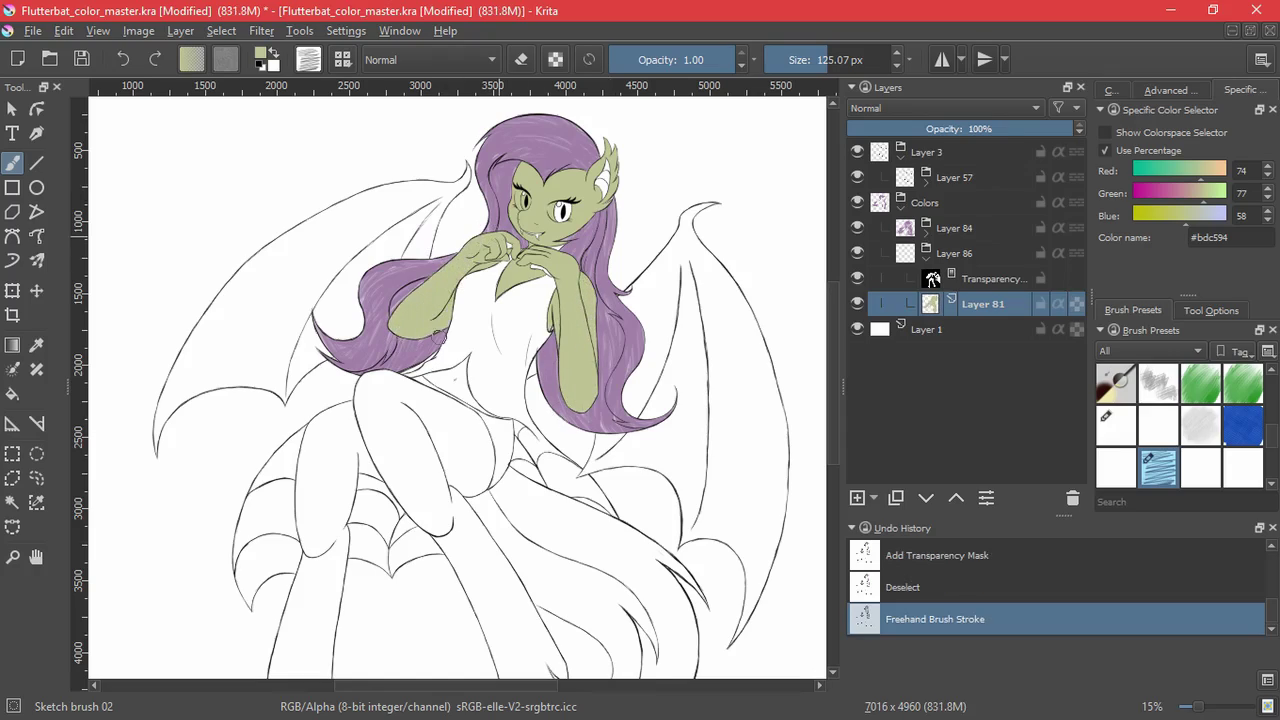
- Paint the thighs and lower legs in the same flat skin green
{"action": "mouse_move", "coordinate": [450, 390]}
{"action": "left_mouse_down"}
{"action": "mouse_move", "coordinate": [385, 460]}
{"action": "mouse_move", "coordinate": [360, 435]}
{"action": "left_mouse_up"}
{"action": "mouse_move", "coordinate": [473, 418]}
{"action": "left_mouse_down"}
{"action": "mouse_move", "coordinate": [430, 480]}
{"action": "mouse_move", "coordinate": [397, 460]}
{"action": "left_mouse_up"}
{"action": "mouse_move", "coordinate": [330, 415]}
{"action": "left_mouse_down"}
{"action": "mouse_move", "coordinate": [318, 470]}
{"action": "mouse_move", "coordinate": [334, 485]}
{"action": "mouse_move", "coordinate": [312, 560]}
{"action": "left_mouse_up"}
{"action": "mouse_move", "coordinate": [316, 580]}
{"action": "left_mouse_down"}
{"action": "mouse_move", "coordinate": [350, 395]}
{"action": "mouse_move", "coordinate": [314, 545]}
{"action": "mouse_move", "coordinate": [329, 557]}
{"action": "left_mouse_up"}
{"action": "mouse_move", "coordinate": [466, 305]}
{"action": "left_mouse_down"}
{"action": "mouse_move", "coordinate": [571, 449]}
{"action": "mouse_move", "coordinate": [592, 535]}
{"action": "left_mouse_up"}
- Undo the last stroke and set up the b) Basic-5 Size brush at 40 px with white on the skin group's transparency mask
{"action": "scroll", "coordinate": [556, 470], "scroll_direction": "up", "scroll_amount": 5}
{"action": "mouse_move", "coordinate": [580, 362]}
{"action": "left_mouse_down"}
{"action": "mouse_move", "coordinate": [580, 205]}
{"action": "mouse_move", "coordinate": [575, 412]}
{"action": "left_mouse_up"}
{"action": "left_click", "coordinate": [1116, 426]}
{"action": "left_click", "coordinate": [1158, 384]}
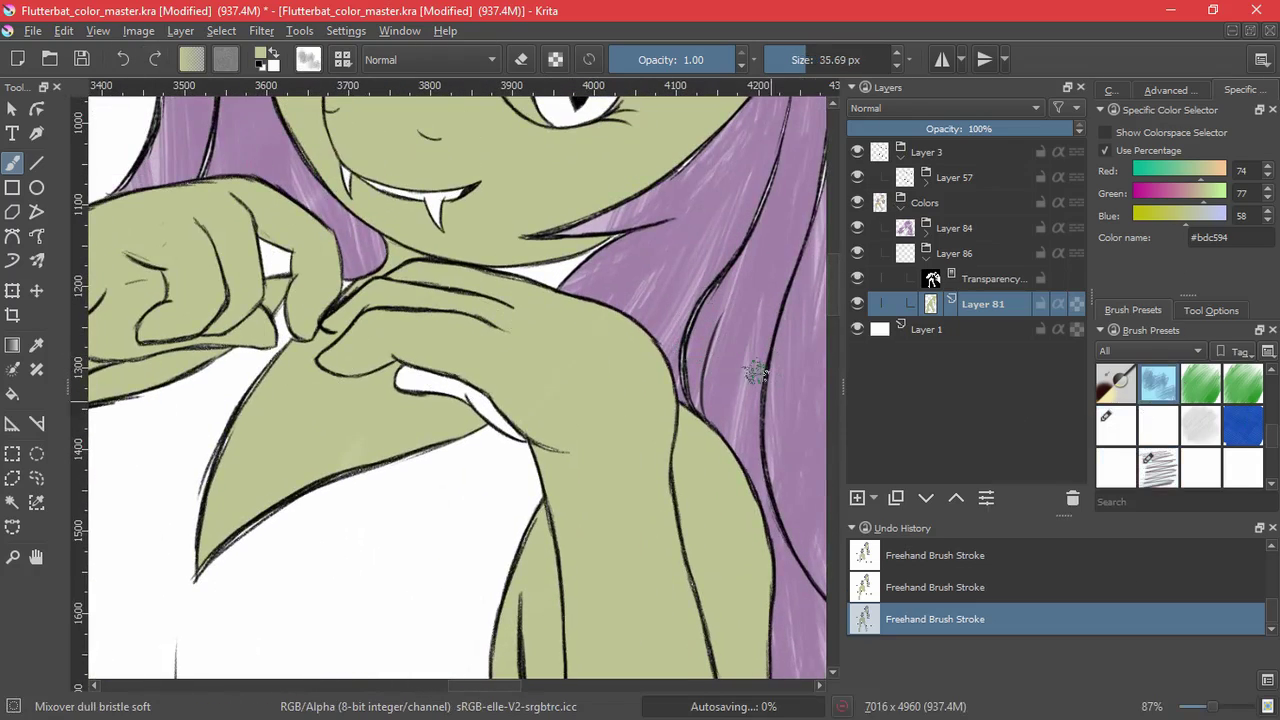
{"action": "left_click_drag", "start_coordinate": [1272, 436], "coordinate": [1272, 424]}
{"action": "scroll", "coordinate": [1200, 425], "scroll_direction": "up", "scroll_amount": 5}
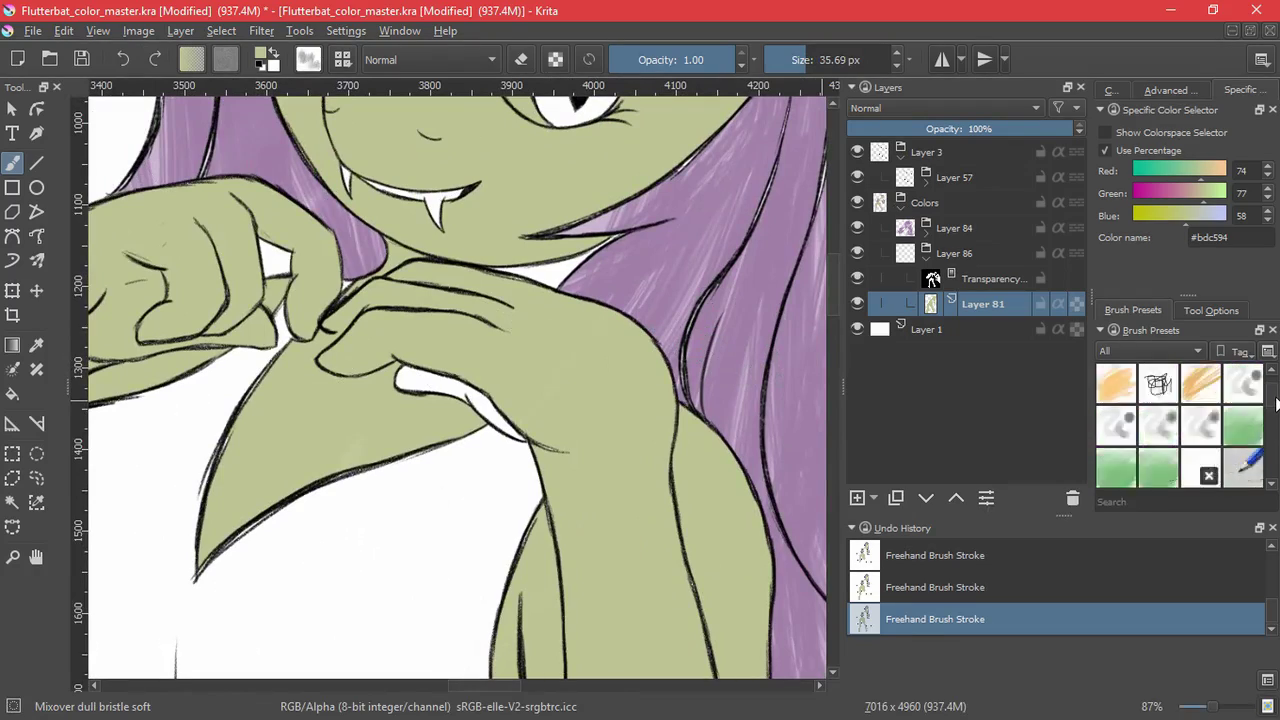
{"action": "left_click", "coordinate": [1116, 383]}
{"action": "left_click", "coordinate": [930, 281]}
{"action": "left_click", "coordinate": [258, 66]}
{"action": "key", "text": "ctrl+z"}
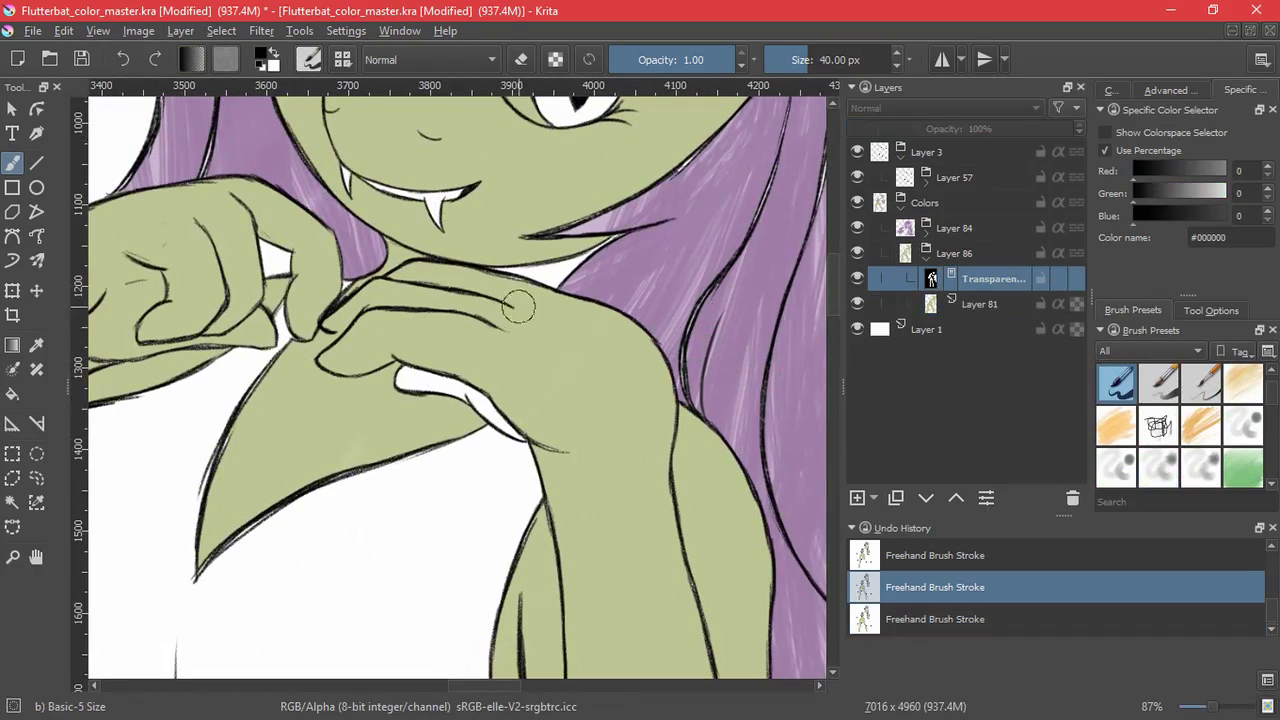
{"action": "key", "text": "x"}
- Paint white on the skin mask to close the unpainted gap between the jaw, neck and hair
{"action": "left_click_drag", "start_coordinate": [537, 277], "coordinate": [537, 164]}
{"action": "left_click_drag", "start_coordinate": [537, 164], "coordinate": [526, 262]}
{"action": "mouse_move", "coordinate": [420, 338]}
{"action": "left_mouse_down"}
{"action": "mouse_move", "coordinate": [374, 323]}
{"action": "mouse_move", "coordinate": [612, 312]}
{"action": "mouse_move", "coordinate": [590, 372]}
{"action": "left_mouse_up"}
{"action": "left_click_drag", "start_coordinate": [802, 211], "coordinate": [702, 271]}
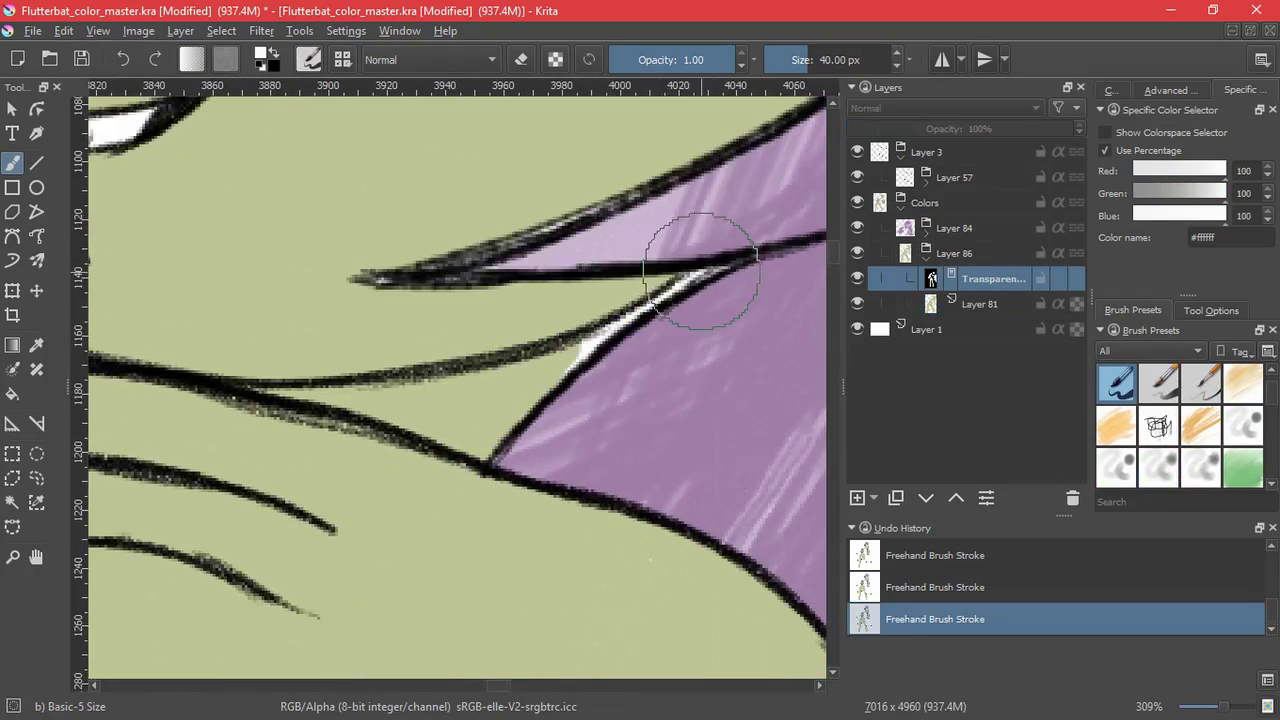
- Paint white on the skin mask to fill the unpainted sliver along the thumb of the raised hand
{"action": "scroll", "coordinate": [366, 343], "scroll_direction": "down", "scroll_amount": 4}
{"action": "scroll", "coordinate": [430, 380], "scroll_direction": "up", "scroll_amount": 3}
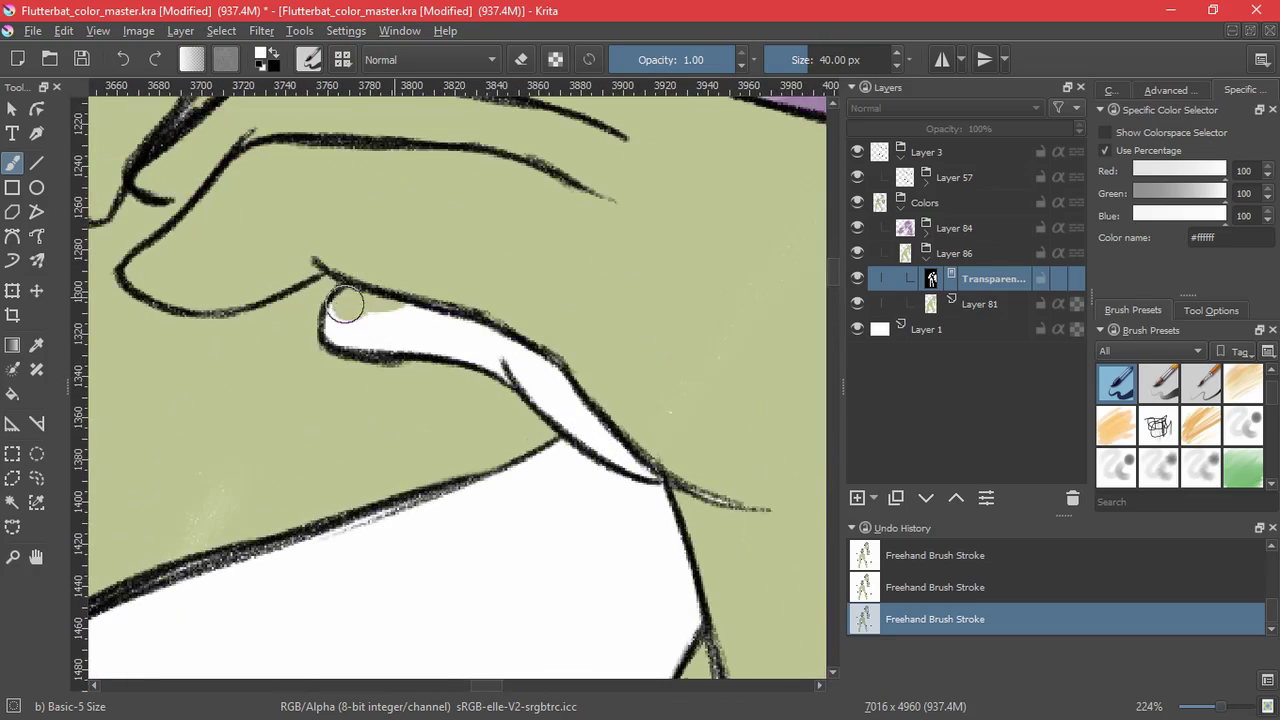
{"action": "left_click_drag", "start_coordinate": [422, 336], "coordinate": [572, 420]}
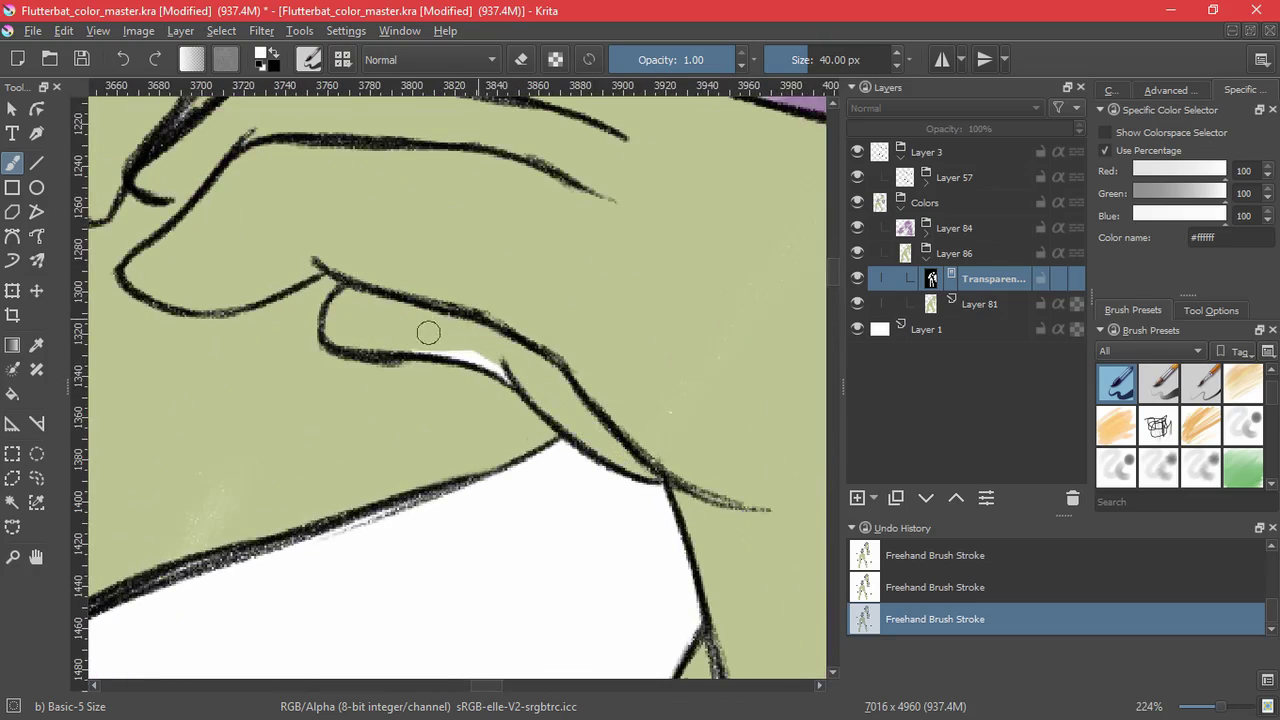
- Select the bare midriff, grow the selection, fill it with white on the skin mask, and deselect
{"action": "left_click_drag", "start_coordinate": [586, 233], "coordinate": [549, 512]}
{"action": "left_click_drag", "start_coordinate": [377, 506], "coordinate": [355, 430]}
{"action": "left_click", "coordinate": [12, 502]}
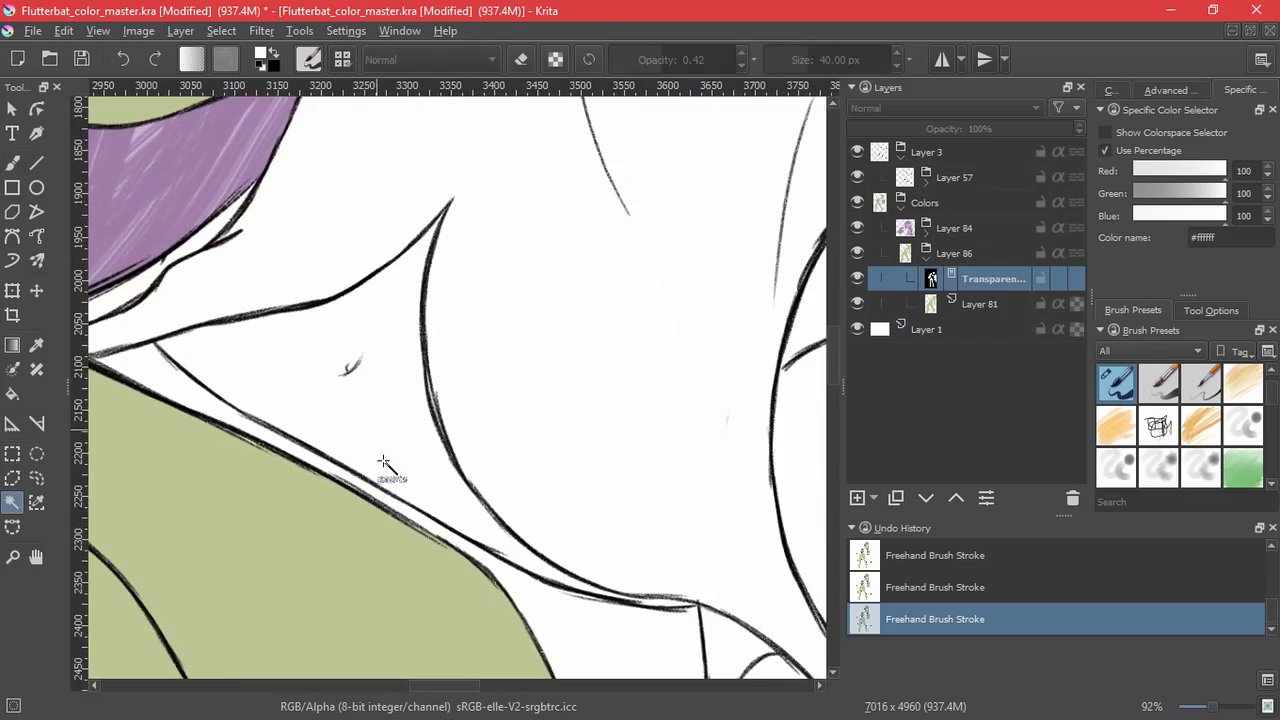
{"action": "left_click", "coordinate": [384, 423]}
{"action": "left_click", "coordinate": [221, 30]}
{"action": "left_click", "coordinate": [306, 344]}
{"action": "left_click", "coordinate": [677, 392]}
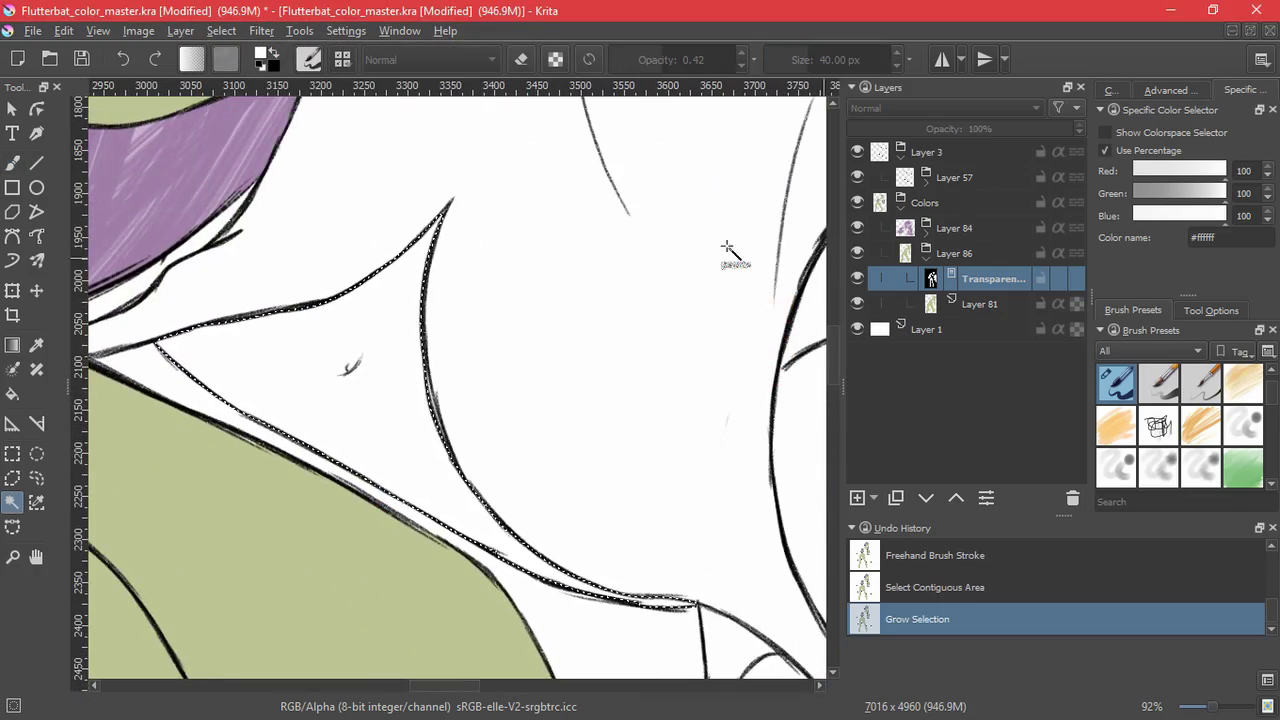
{"action": "left_click", "coordinate": [12, 393]}
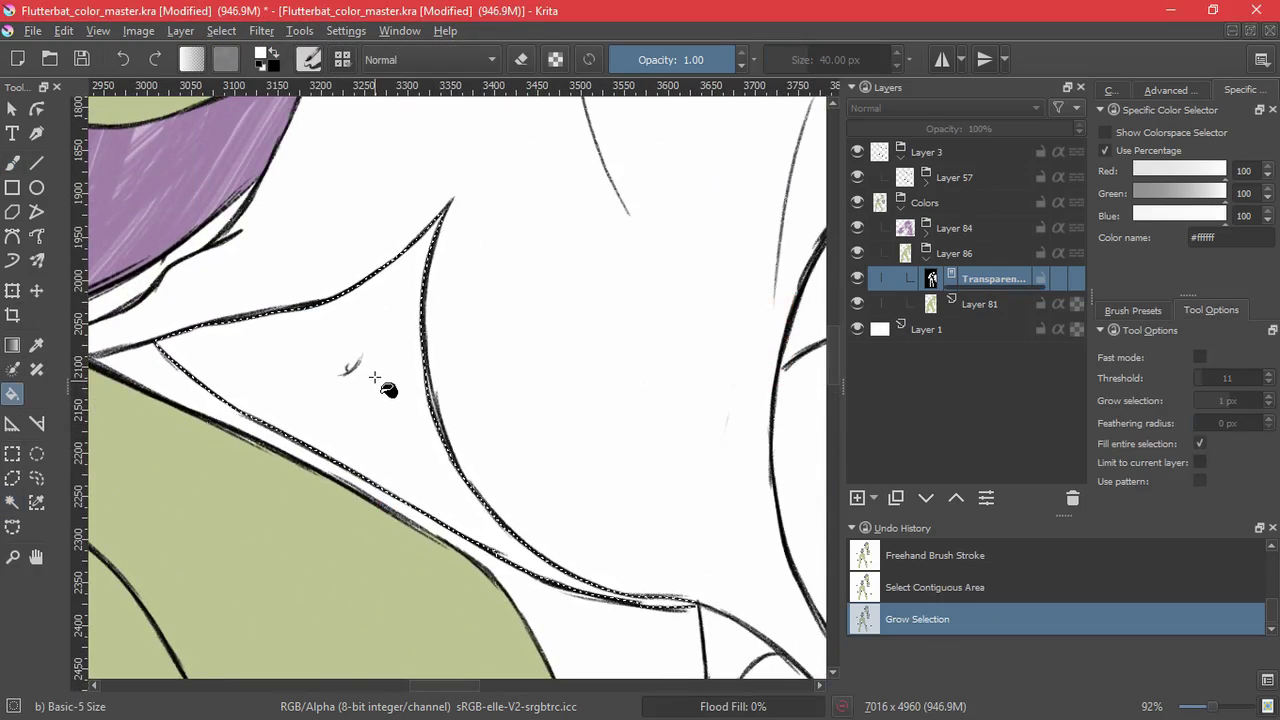
{"action": "left_click", "coordinate": [384, 318]}
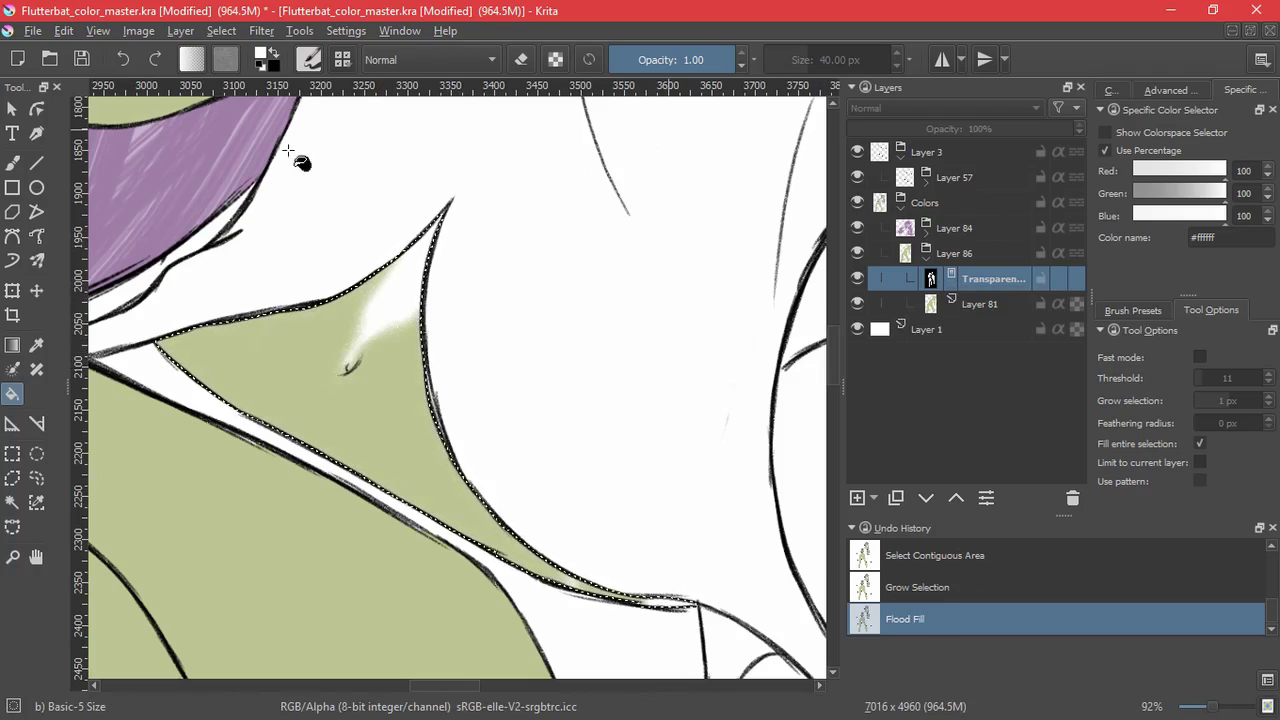
{"action": "left_click", "coordinate": [221, 30]}
{"action": "left_click", "coordinate": [240, 77]}
- Paint the rest of the midriff on Layer 81 with Sketch brush 02 in the recent skin green, undoing the white stroke
{"action": "left_click", "coordinate": [12, 162]}
{"action": "left_click", "coordinate": [1133, 310]}
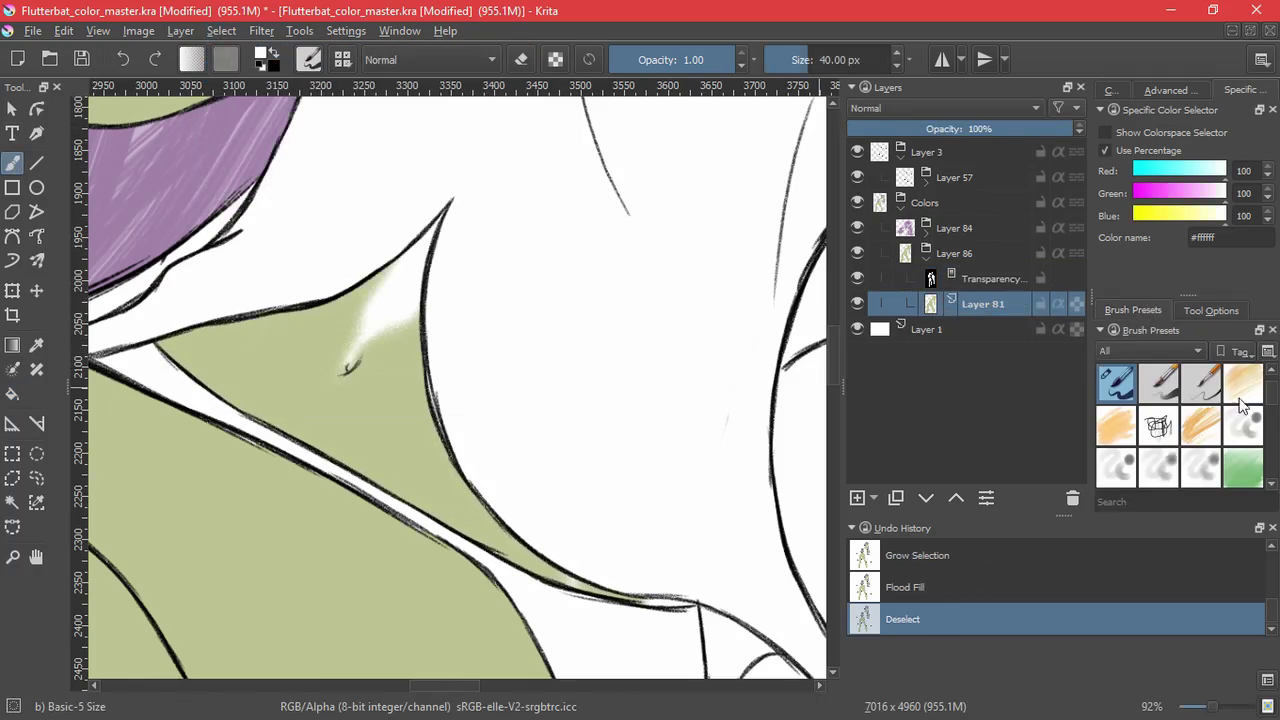
{"action": "scroll", "coordinate": [1272, 445], "scroll_direction": "down", "scroll_amount": 3}
{"action": "left_click", "coordinate": [1152, 435]}
{"action": "left_click_drag", "start_coordinate": [426, 255], "coordinate": [450, 225]}
{"action": "key", "text": "ctrl+z"}
{"action": "left_click", "coordinate": [1113, 92]}
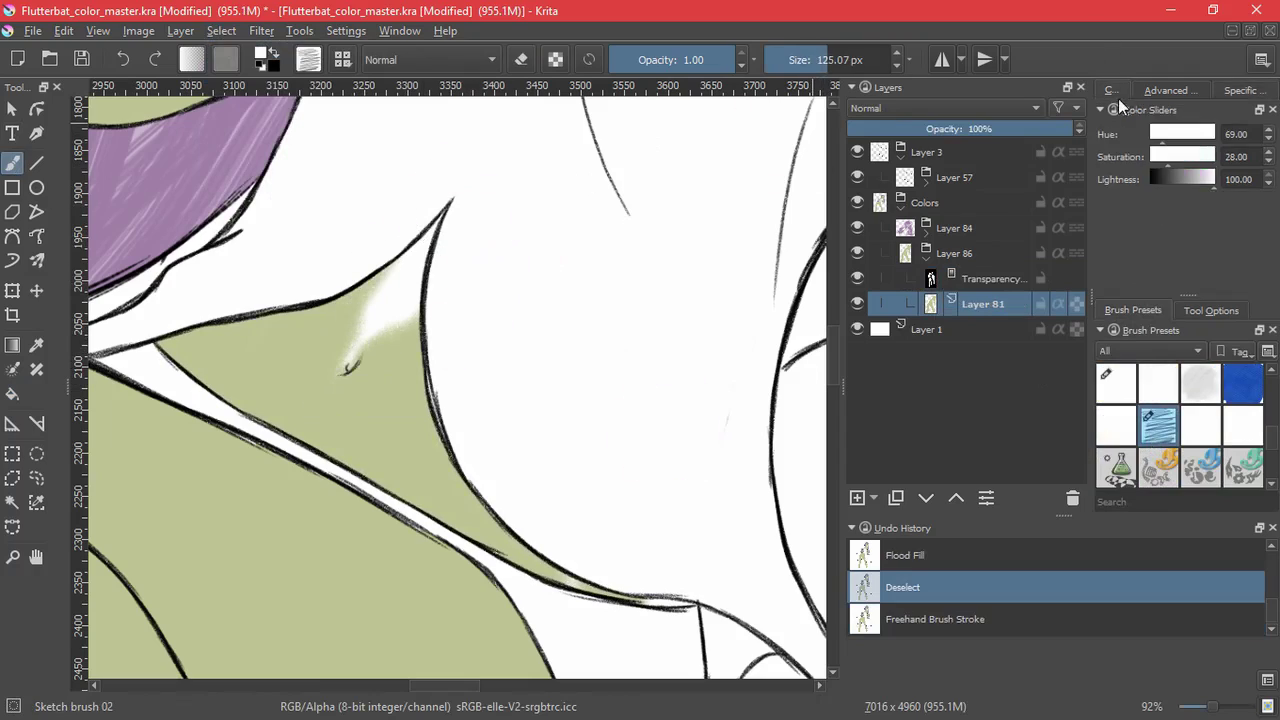
{"action": "left_click", "coordinate": [1166, 91]}
{"action": "left_click", "coordinate": [1271, 158]}
{"action": "left_click_drag", "start_coordinate": [372, 335], "coordinate": [545, 545]}
{"action": "scroll", "coordinate": [621, 377], "scroll_direction": "down", "scroll_amount": 5}
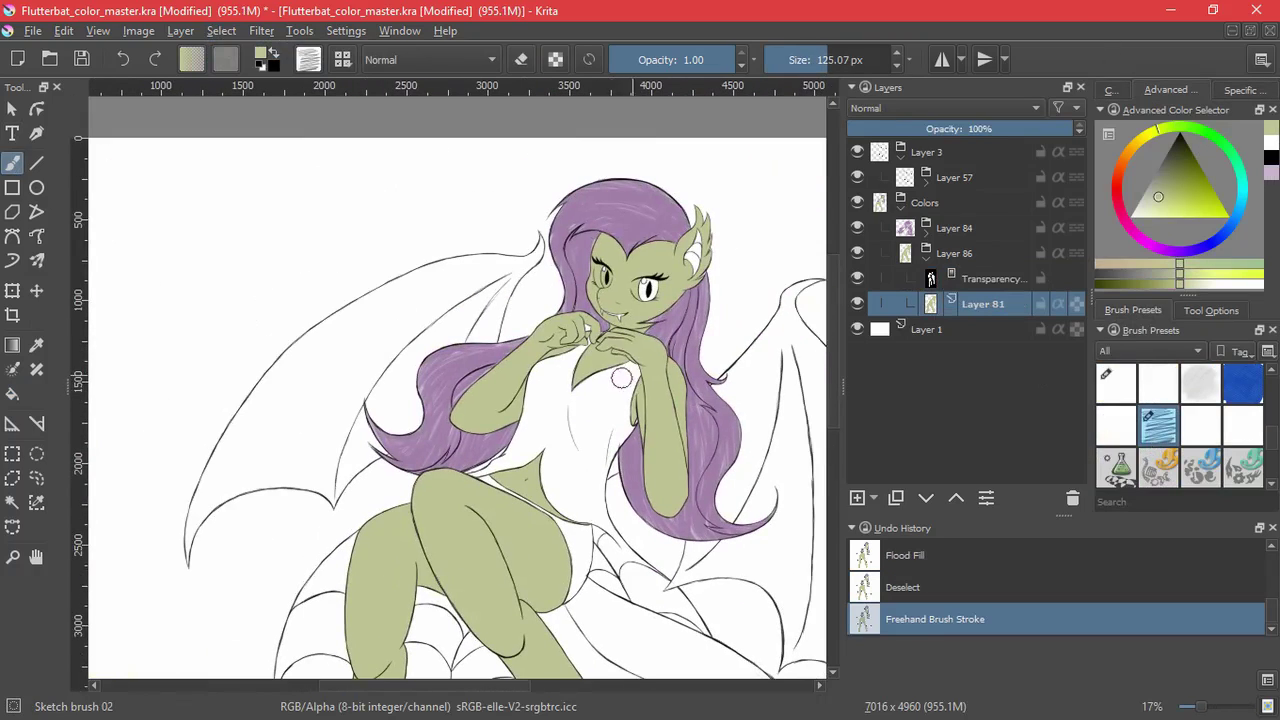
- Paint white on the hair group's transparency mask with b) Basic-5 Size to fill the hair gap between the fingers
{"action": "left_click_drag", "start_coordinate": [750, 401], "coordinate": [646, 331]}
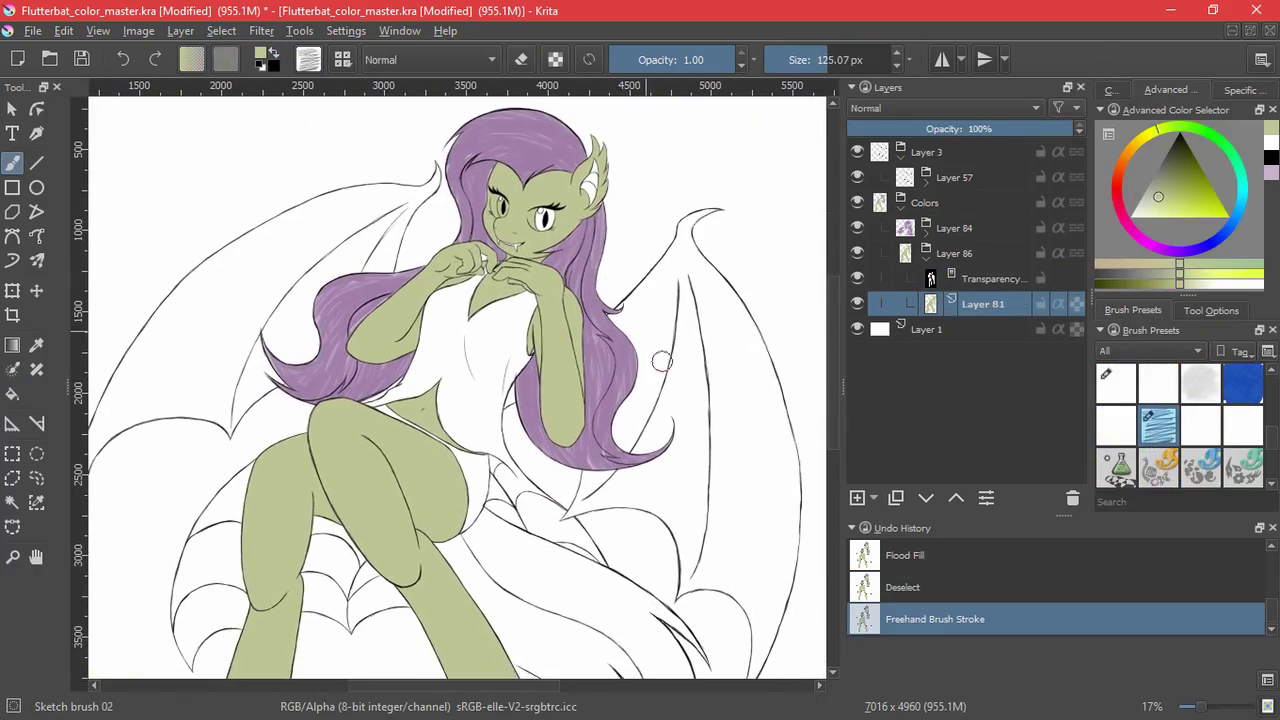
{"action": "left_click", "coordinate": [925, 233]}
{"action": "left_click", "coordinate": [930, 256]}
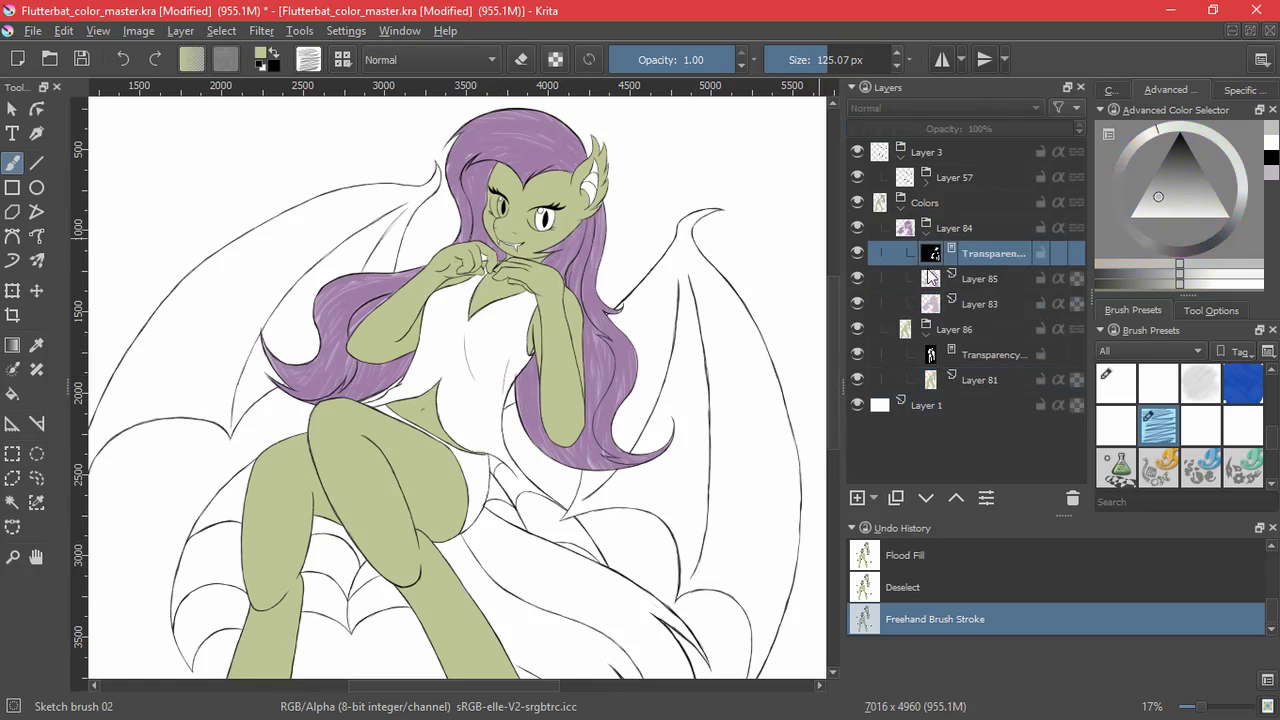
{"action": "left_click_drag", "start_coordinate": [1271, 438], "coordinate": [1278, 396]}
{"action": "left_click", "coordinate": [1118, 426]}
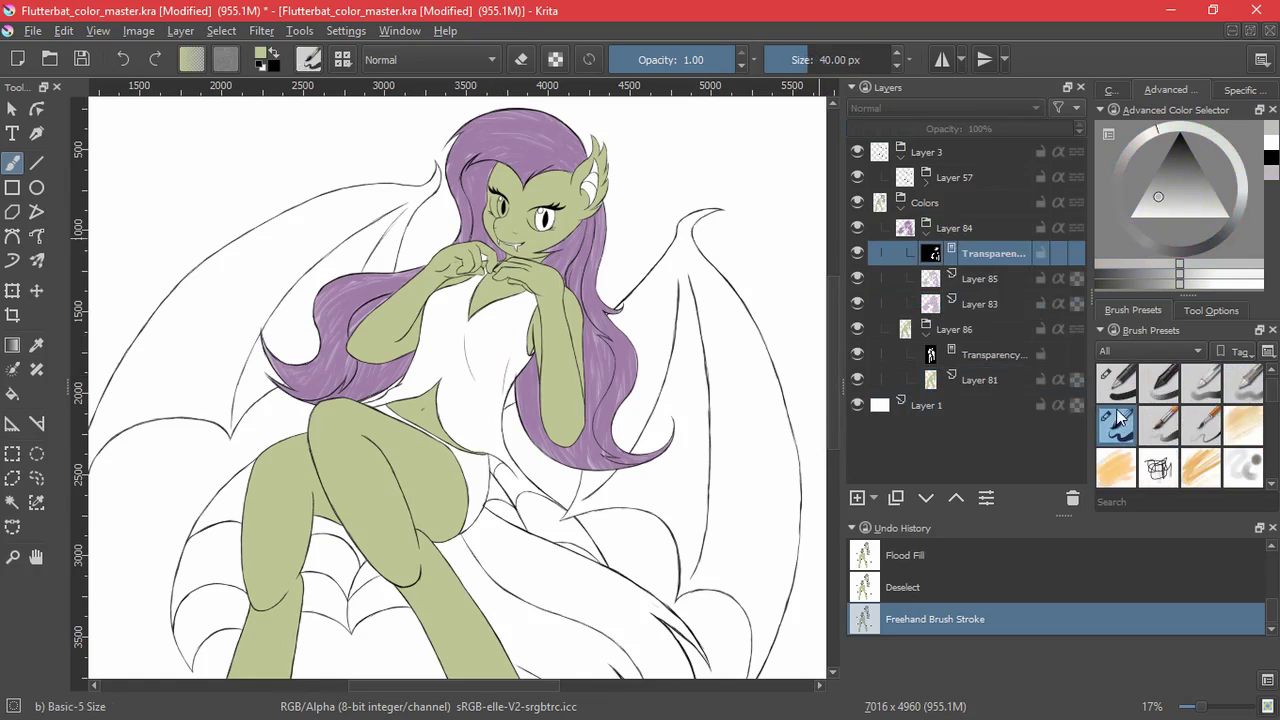
{"action": "scroll", "coordinate": [485, 250], "scroll_direction": "up", "scroll_amount": 8}
{"action": "left_click", "coordinate": [262, 66]}
{"action": "left_click", "coordinate": [273, 53]}
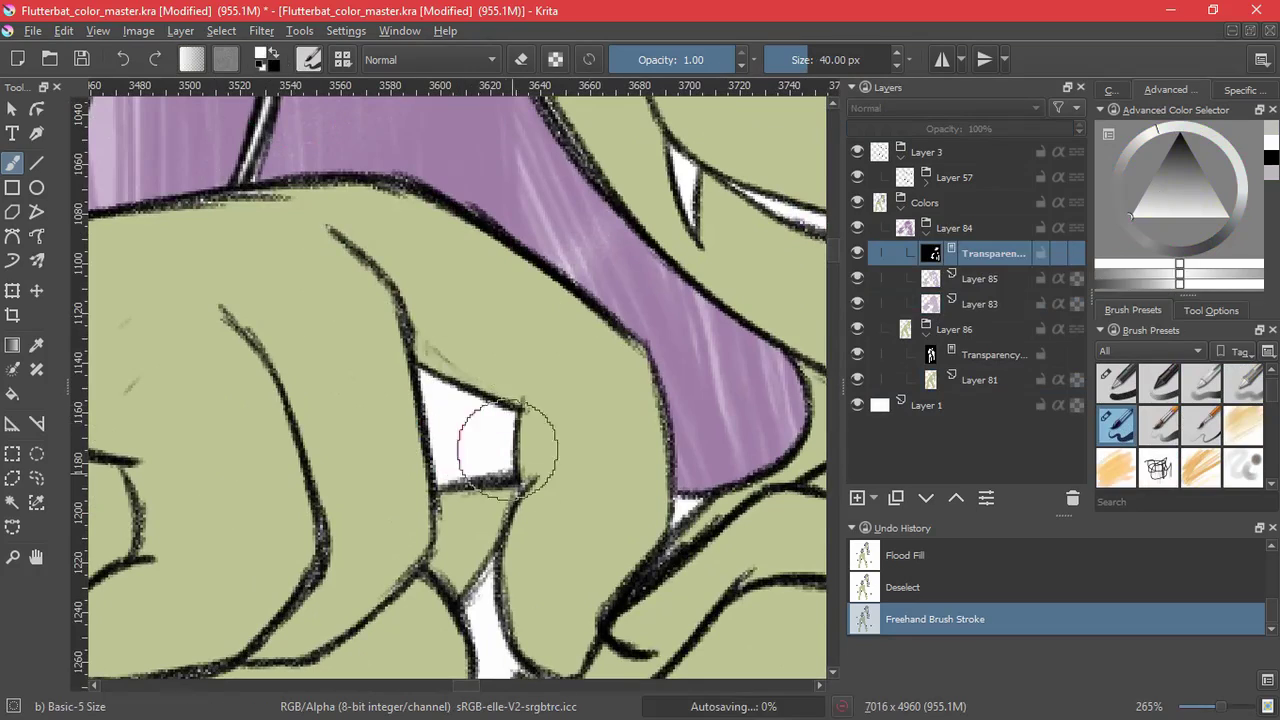
{"action": "key", "text": "ctrl+z"}
{"action": "mouse_move", "coordinate": [508, 449]}
{"action": "left_mouse_down"}
{"action": "mouse_move", "coordinate": [442, 440]}
{"action": "mouse_move", "coordinate": [433, 421]}
{"action": "mouse_move", "coordinate": [498, 480]}
{"action": "left_mouse_up"}
{"action": "scroll", "coordinate": [611, 429], "scroll_direction": "down", "scroll_amount": 8}
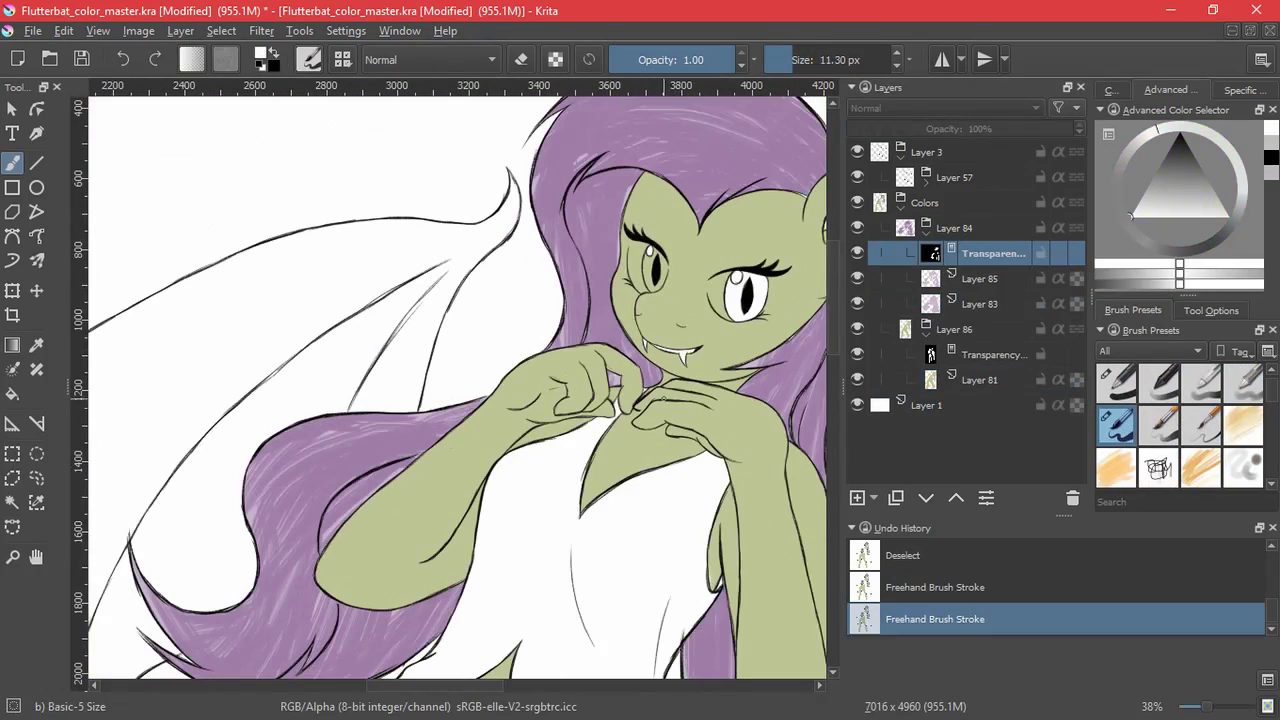
- Fill the small hair gaps below the ear and along the hairline with white on the hair mask at 11.30 px
{"action": "scroll", "coordinate": [703, 279], "scroll_direction": "up", "scroll_amount": 8}
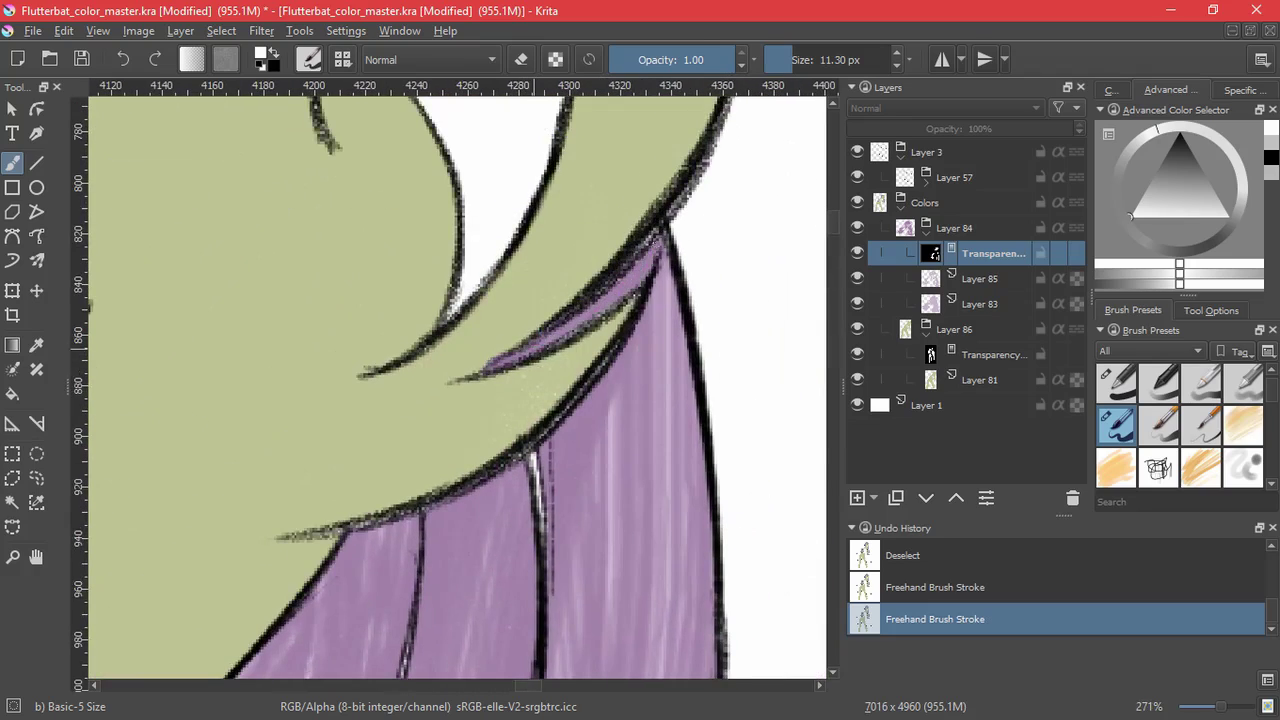
{"action": "left_click_drag", "start_coordinate": [659, 241], "coordinate": [595, 304]}
{"action": "scroll", "coordinate": [597, 304], "scroll_direction": "down", "scroll_amount": 8}
{"action": "scroll", "coordinate": [565, 235], "scroll_direction": "up", "scroll_amount": 8}
{"action": "left_click_drag", "start_coordinate": [568, 351], "coordinate": [500, 320]}
- Switch to black and trim the purple spill below the hairline on the hair mask
{"action": "key", "text": "x"}
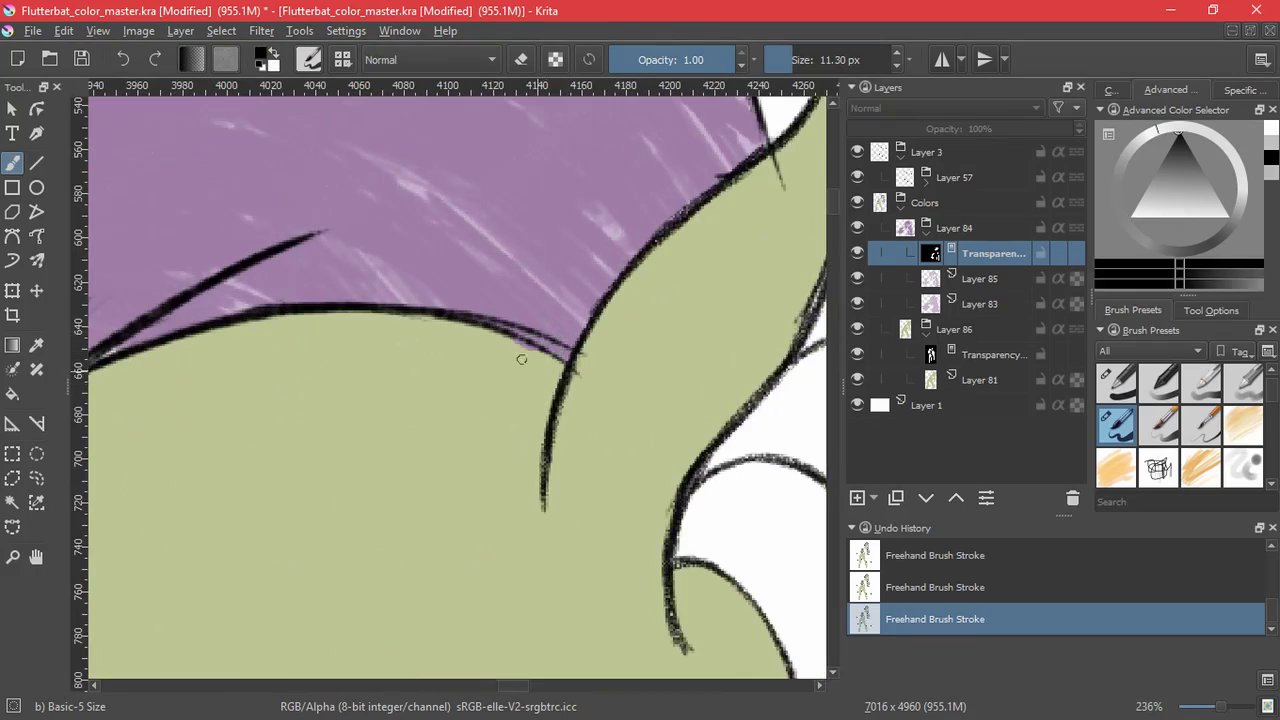
{"action": "scroll", "coordinate": [663, 277], "scroll_direction": "down", "scroll_amount": 8}
{"action": "left_click_drag", "start_coordinate": [698, 148], "coordinate": [684, 307]}
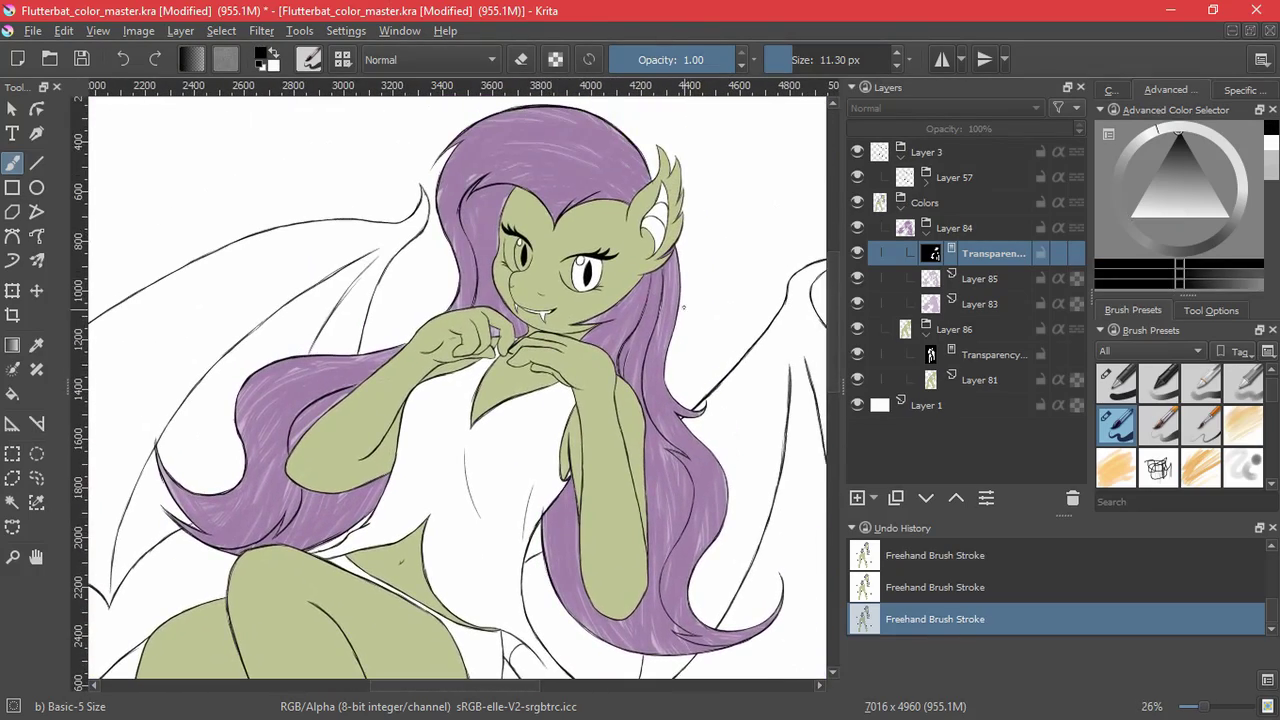
{"action": "scroll", "coordinate": [680, 507], "scroll_direction": "down", "scroll_amount": 3}
{"action": "scroll", "coordinate": [680, 507], "scroll_direction": "down", "scroll_amount": 3}
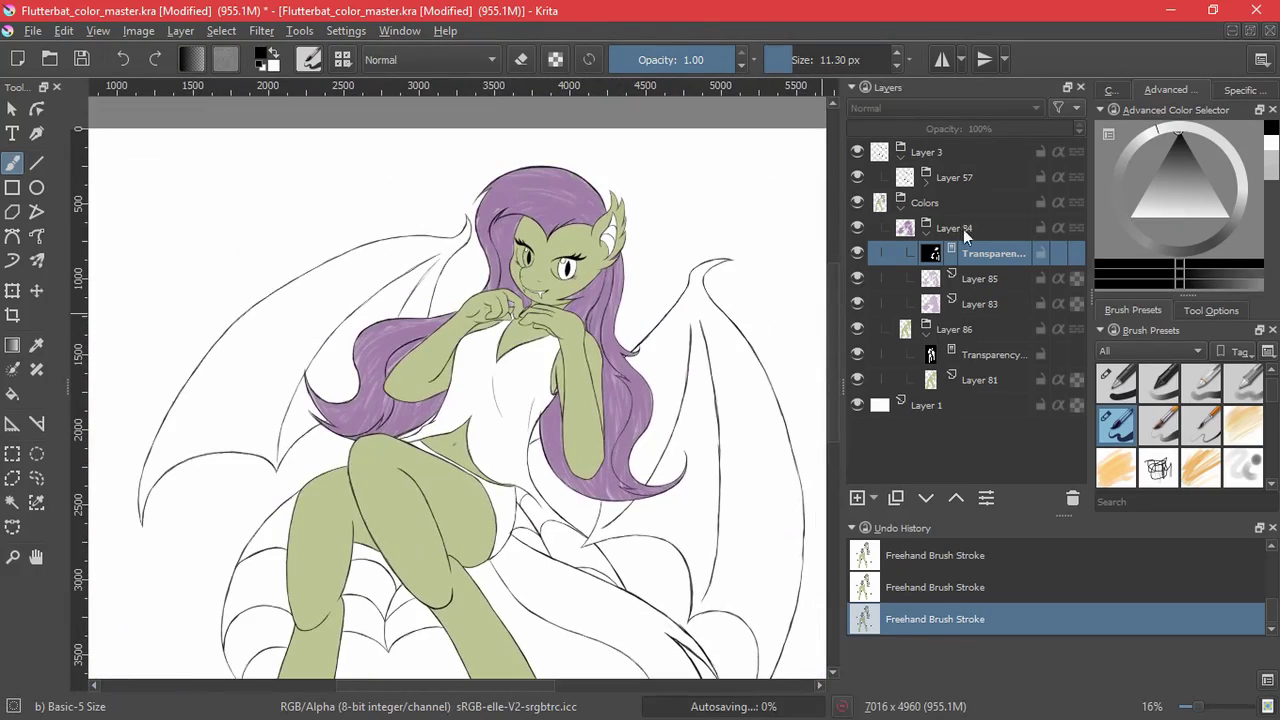
- Collapse the hair and skin groups, add a new layer above them in its own group, and set the painting colour to #929164
{"action": "left_click", "coordinate": [926, 237]}
{"action": "key", "text": "2"}
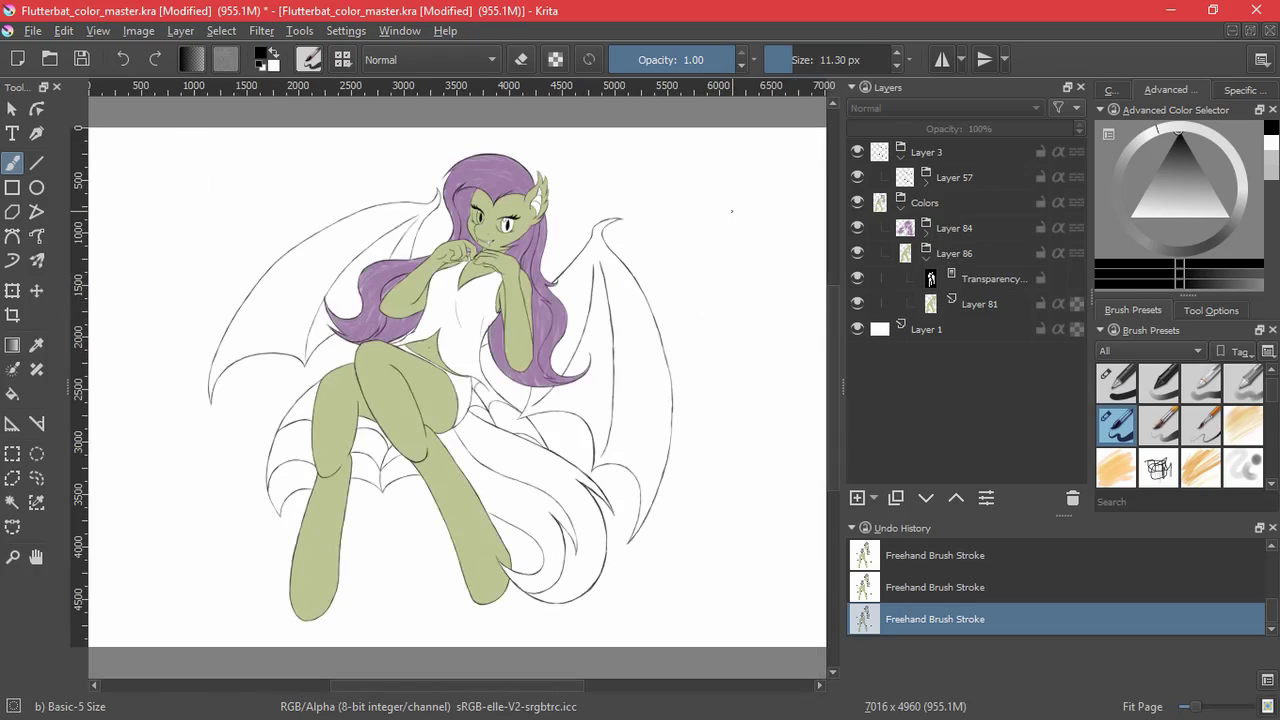
{"action": "left_click", "coordinate": [1236, 91]}
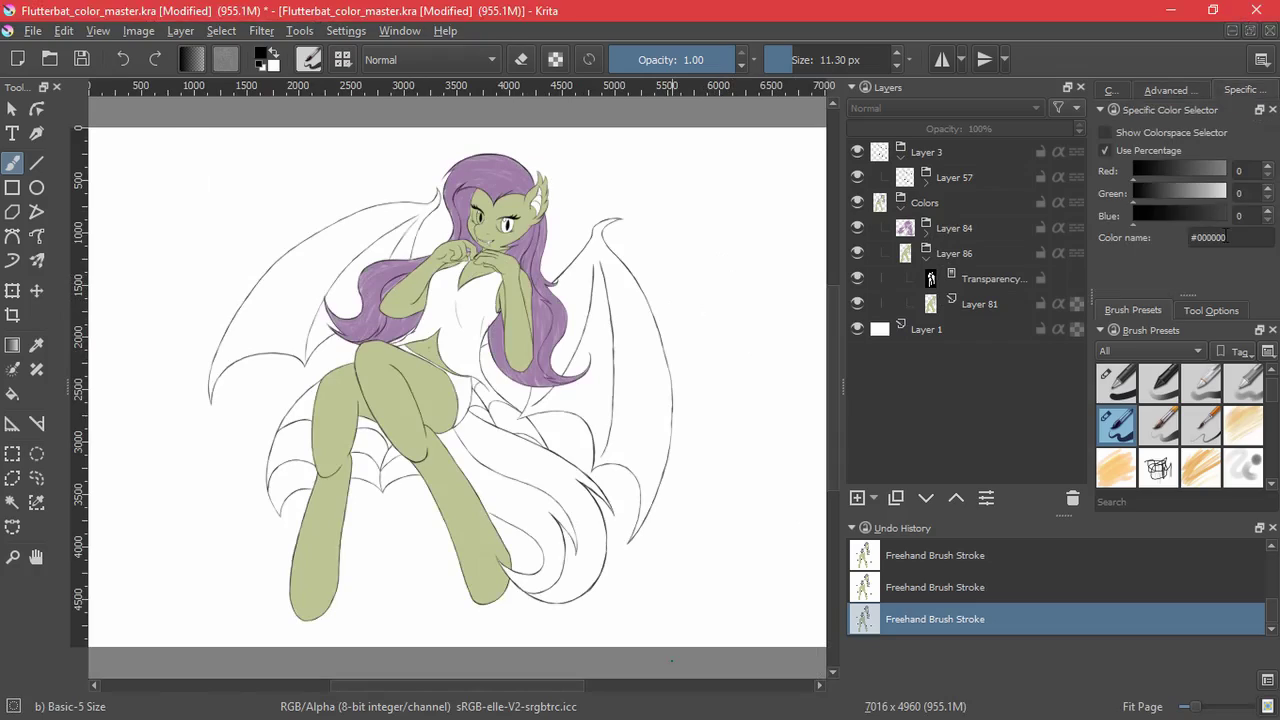
{"action": "left_click", "coordinate": [983, 304]}
{"action": "key", "text": "Insert"}
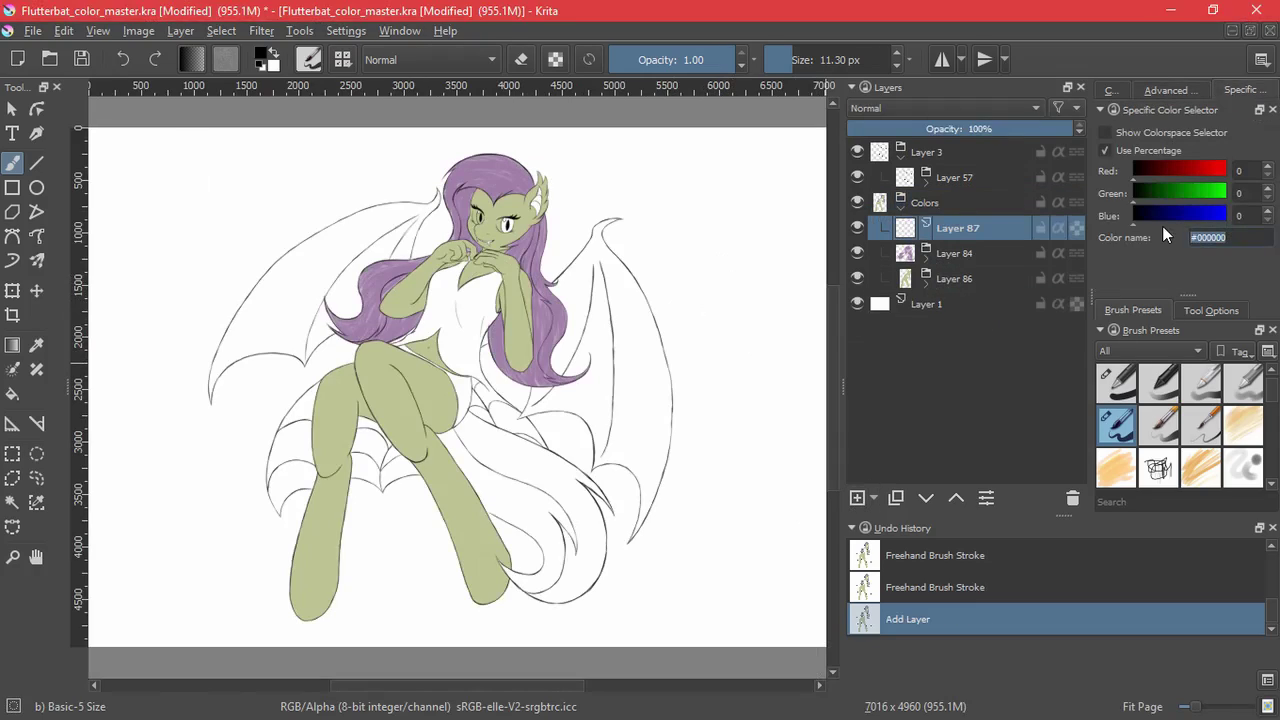
{"action": "type", "text": "#929164"}
{"action": "key", "text": "Return"}
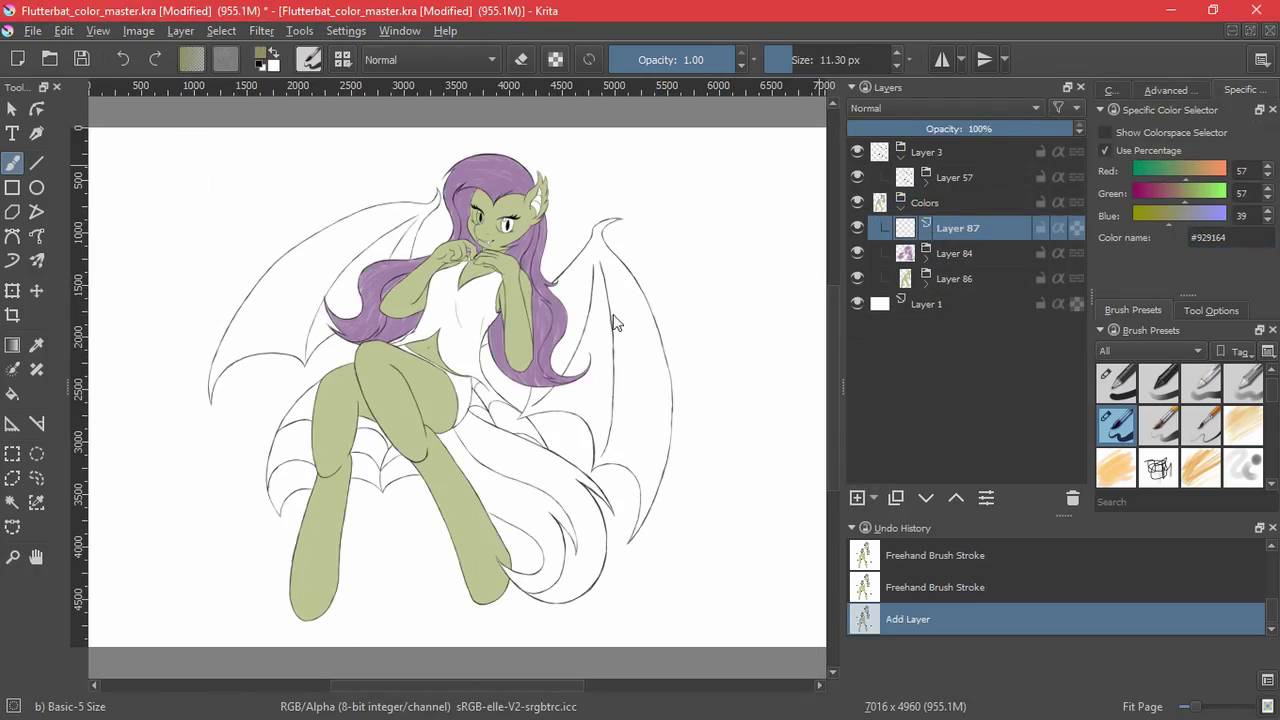
{"action": "key", "text": "ctrl+g"}
- Select all the white inner-ear segments with the Contiguous Selection tool and grow the selection
{"action": "scroll", "coordinate": [540, 192], "scroll_direction": "up", "scroll_amount": 7}
{"action": "key", "text": "w"}
{"action": "left_click", "coordinate": [526, 322]}
{"action": "left_click", "coordinate": [506, 400]}
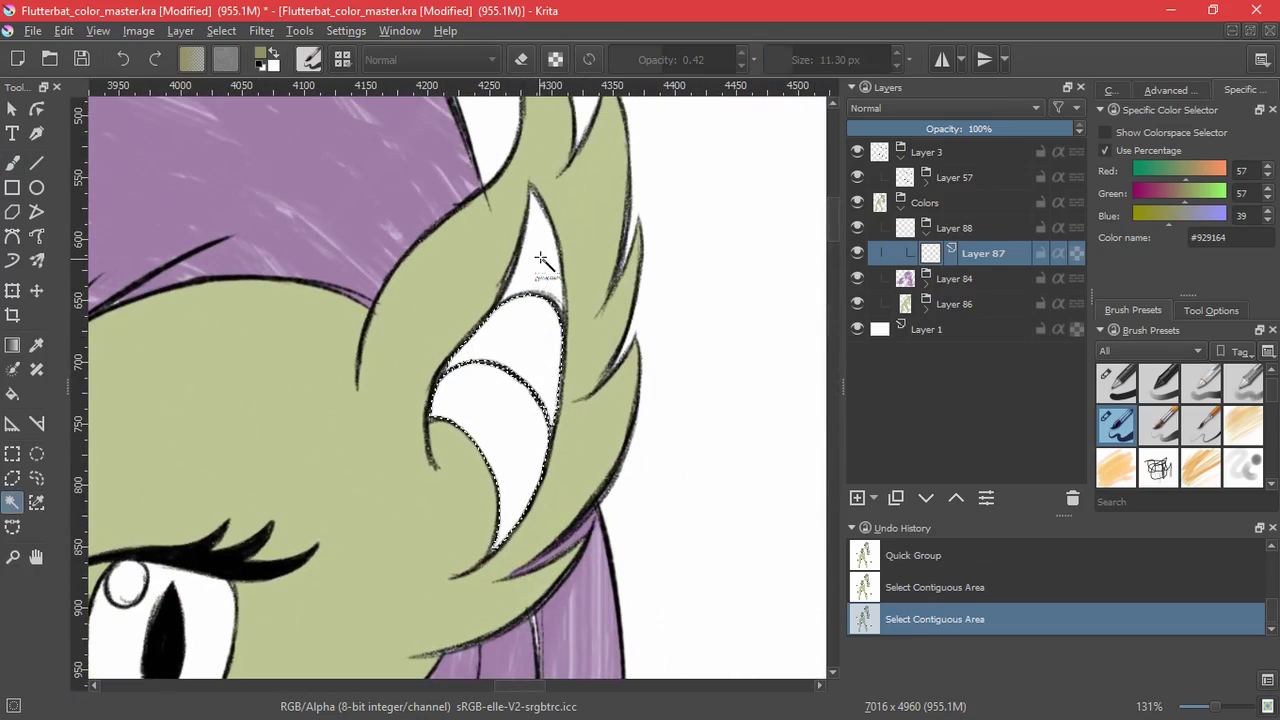
{"action": "left_click", "coordinate": [221, 30]}
{"action": "left_click", "coordinate": [286, 337]}
{"action": "left_click", "coordinate": [663, 400]}
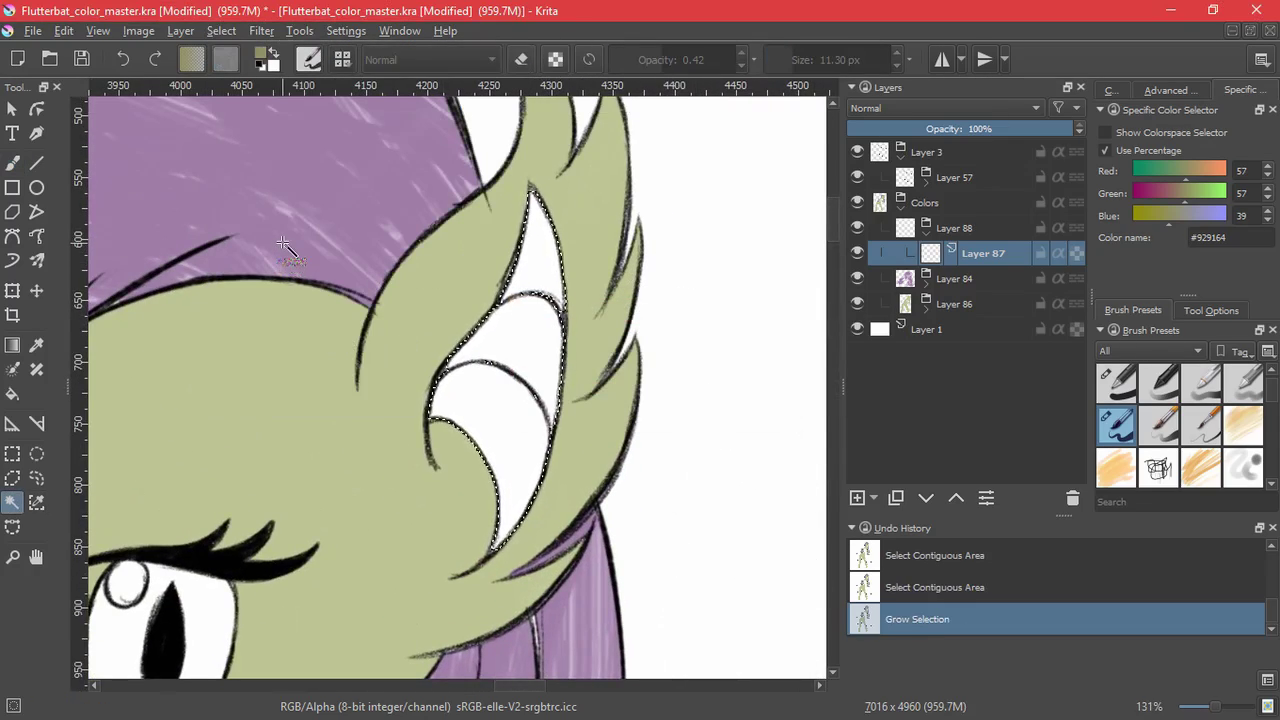
- Add a transparency mask made from the selection to the inner-ear group, Layer 88
{"action": "left_click", "coordinate": [954, 228]}
{"action": "left_click", "coordinate": [874, 499]}
{"action": "left_click", "coordinate": [915, 627]}
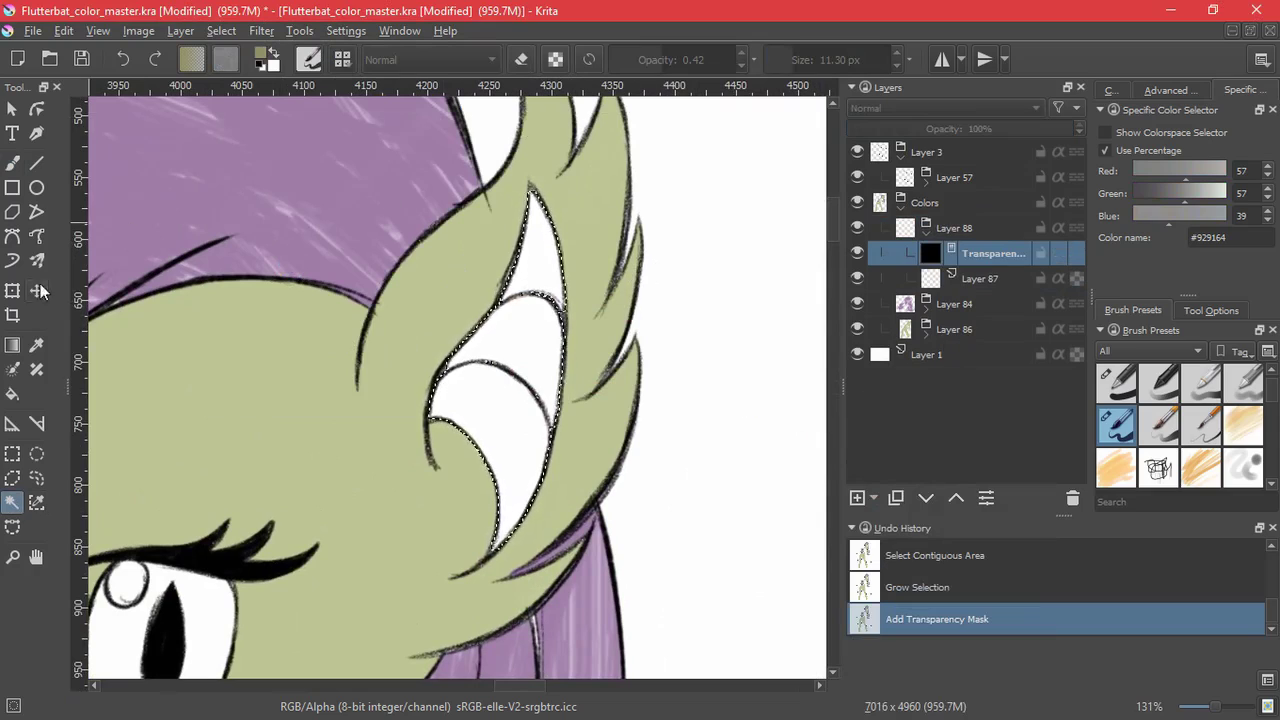
- Paint the inner ear on Layer 87 with Sketch brush 02 in #929164 and clear the selection
{"action": "left_click", "coordinate": [12, 163]}
{"action": "left_click_drag", "start_coordinate": [1272, 394], "coordinate": [1275, 443]}
{"action": "left_click", "coordinate": [1159, 426]}
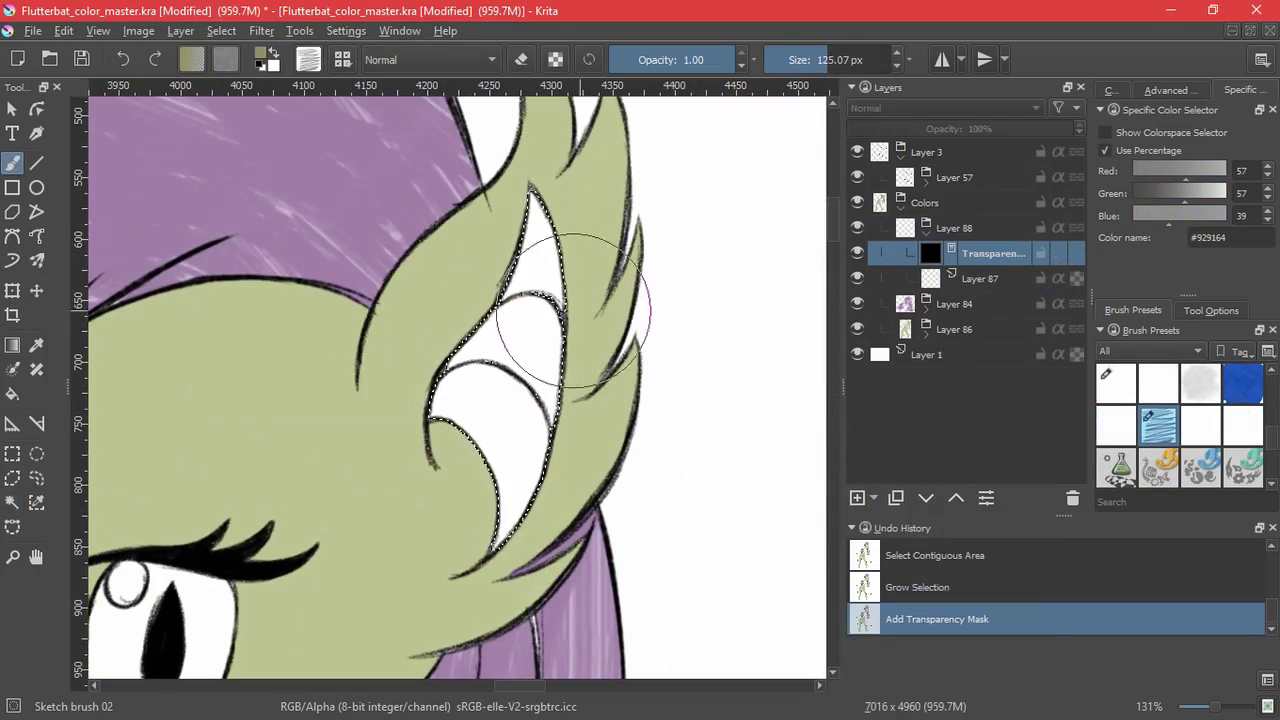
{"action": "left_click_drag", "start_coordinate": [573, 311], "coordinate": [555, 363]}
{"action": "key", "text": "ctrl+z"}
{"action": "left_click", "coordinate": [980, 279]}
{"action": "mouse_move", "coordinate": [540, 220]}
{"action": "left_mouse_down"}
{"action": "mouse_move", "coordinate": [471, 619]}
{"action": "mouse_move", "coordinate": [450, 390]}
{"action": "left_mouse_up"}
{"action": "left_click_drag", "start_coordinate": [729, 365], "coordinate": [722, 470]}
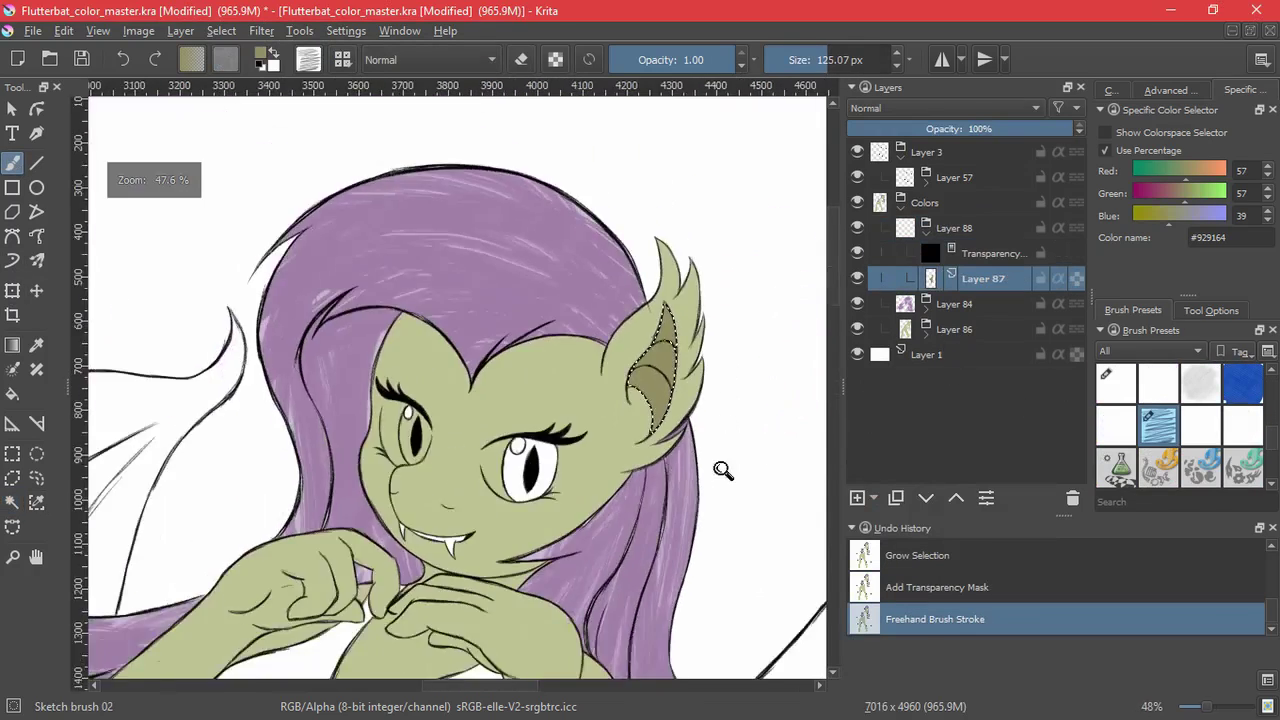
{"action": "scroll", "coordinate": [723, 470], "scroll_direction": "down", "scroll_amount": 2}
{"action": "left_click", "coordinate": [221, 30]}
{"action": "left_click", "coordinate": [250, 78]}
{"action": "key", "text": "ctrl+shift+0"}
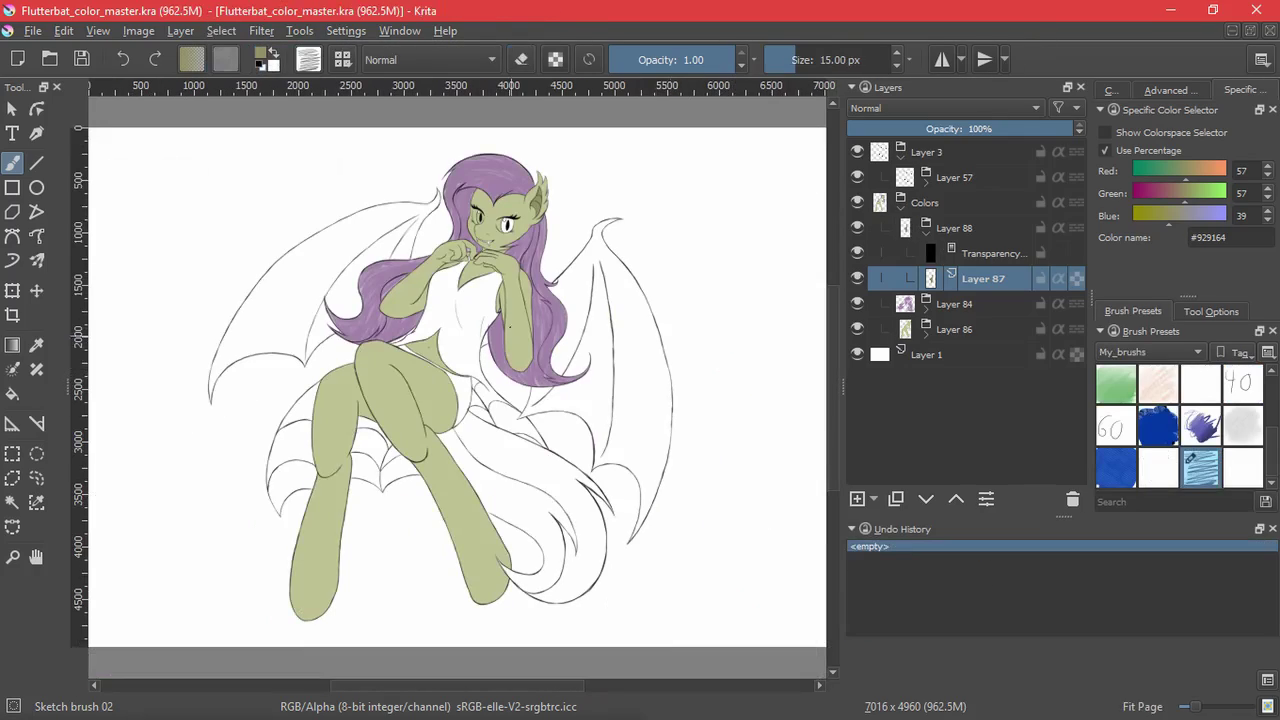
{"action": "left_click", "coordinate": [510, 327]}
{"action": "key", "text": "ctrl+z"}
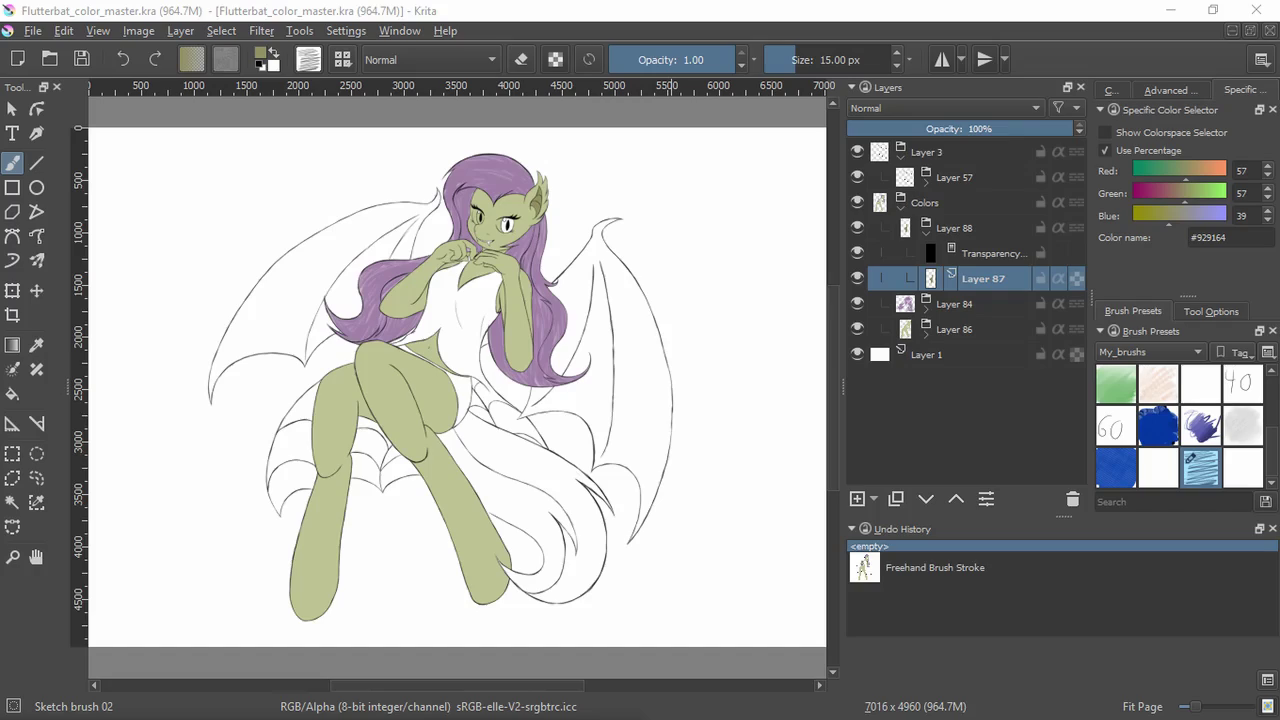
{"action": "left_click", "coordinate": [755, 16]}
{"action": "double_click", "coordinate": [857, 228]}
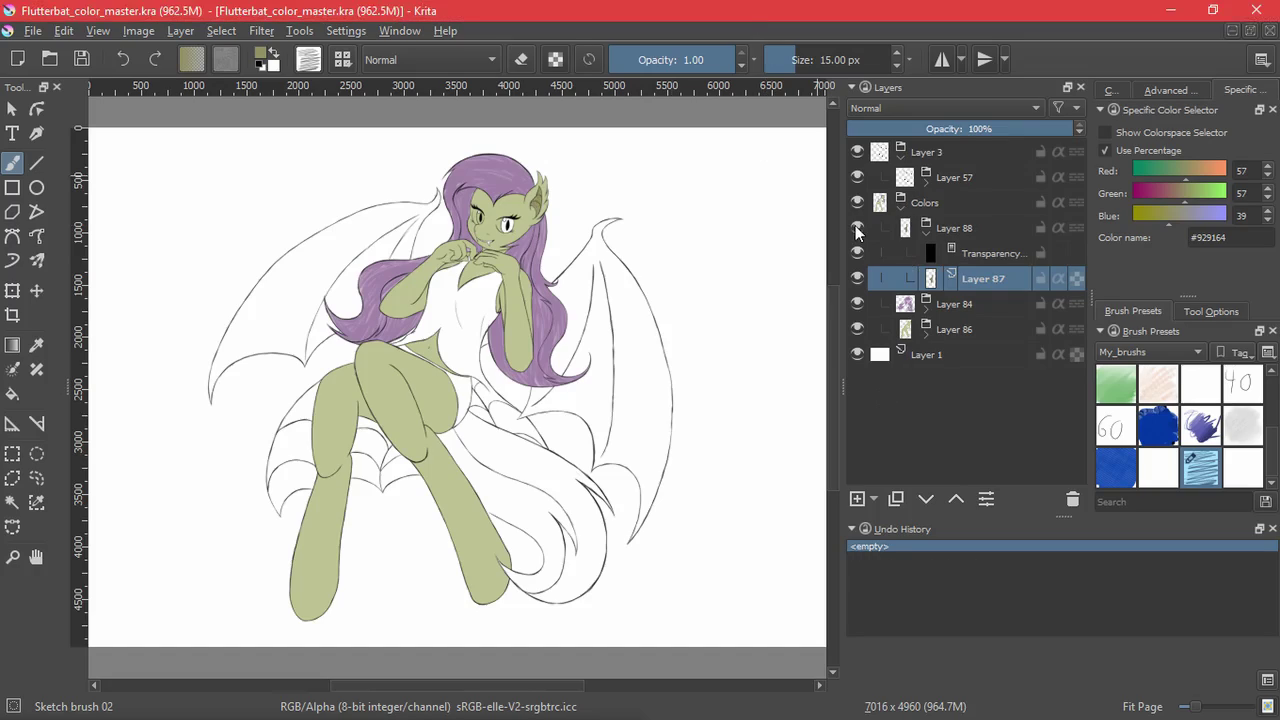
- Collapse the inner-ear group and raise the skin group, Layer 86, above the hair group
{"action": "left_click", "coordinate": [926, 233]}
{"action": "left_click", "coordinate": [858, 253]}
{"action": "left_click", "coordinate": [858, 254]}
{"action": "left_click", "coordinate": [969, 278]}
{"action": "left_click", "coordinate": [956, 499]}
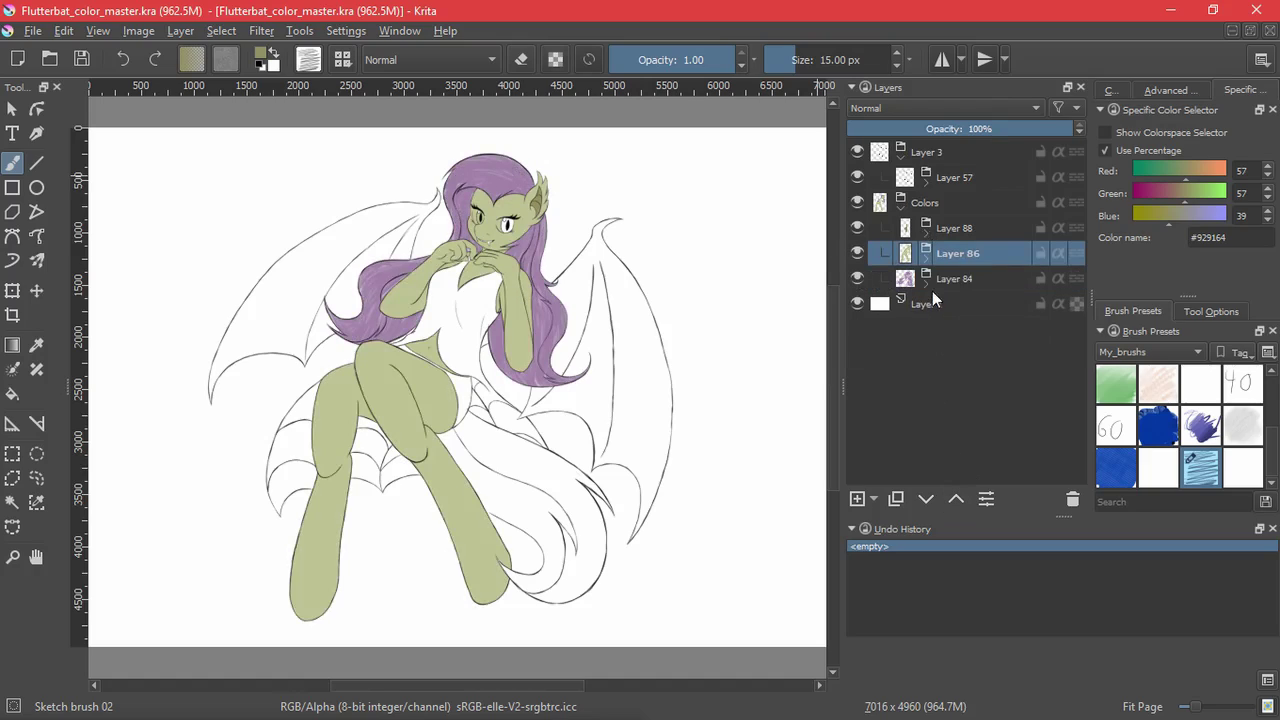
- Add a new paint layer at the top of the Colors group and activate the Fill tool
{"action": "left_click", "coordinate": [926, 204]}
{"action": "left_click", "coordinate": [857, 500]}
{"action": "left_click", "coordinate": [12, 393]}
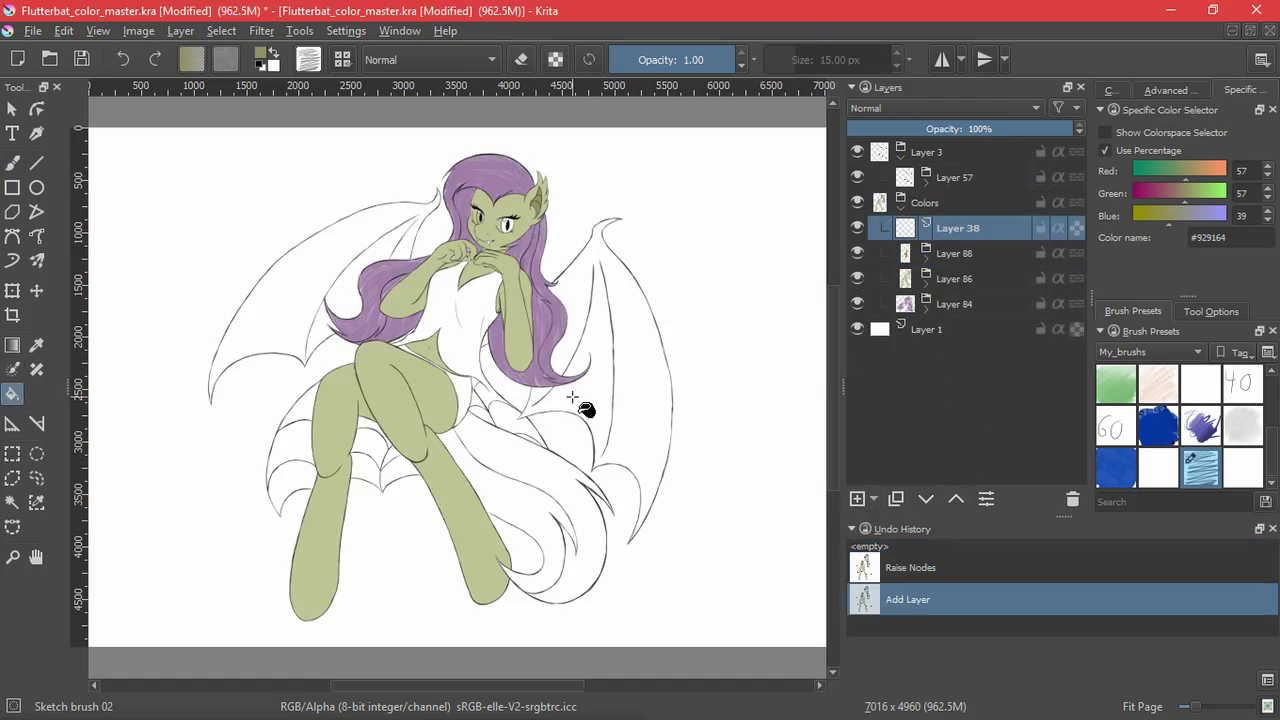
{"action": "left_click", "coordinate": [470, 372]}
{"action": "key", "text": "ctrl+z"}
{"action": "left_click", "coordinate": [1210, 311]}
{"action": "left_click", "coordinate": [1133, 311]}
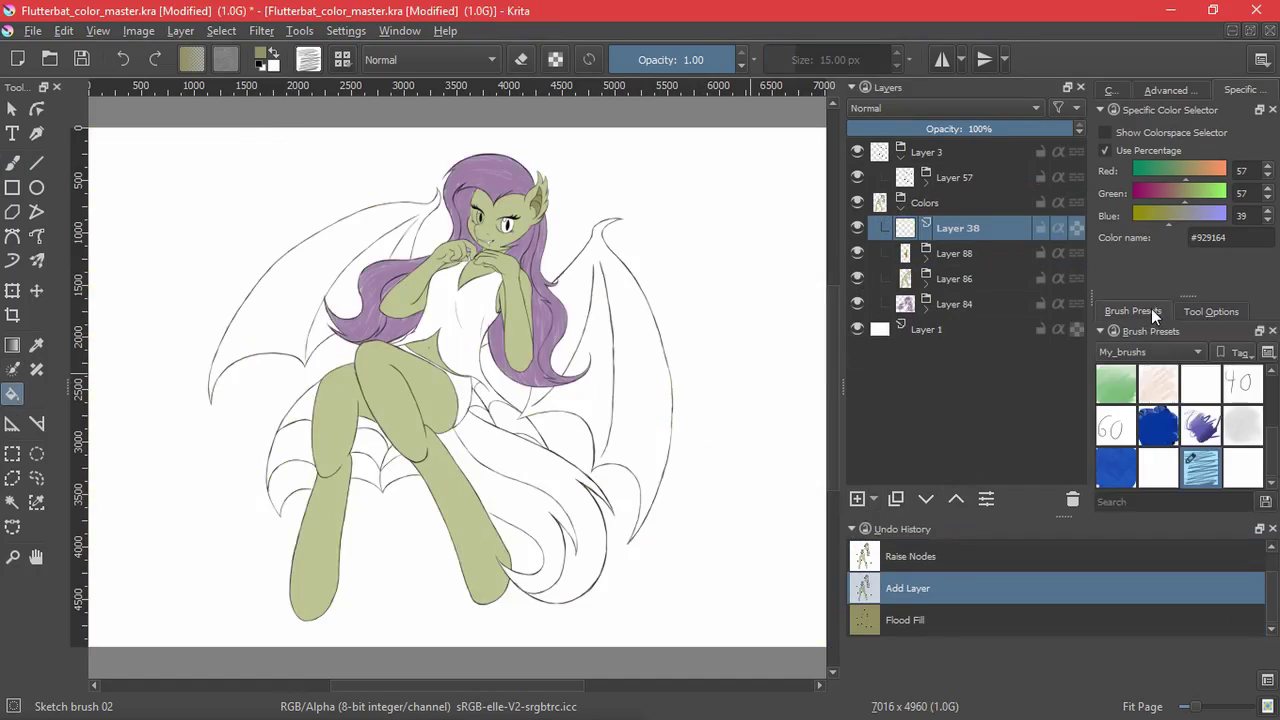
{"action": "left_click", "coordinate": [1210, 311]}
{"action": "left_click", "coordinate": [1133, 311]}
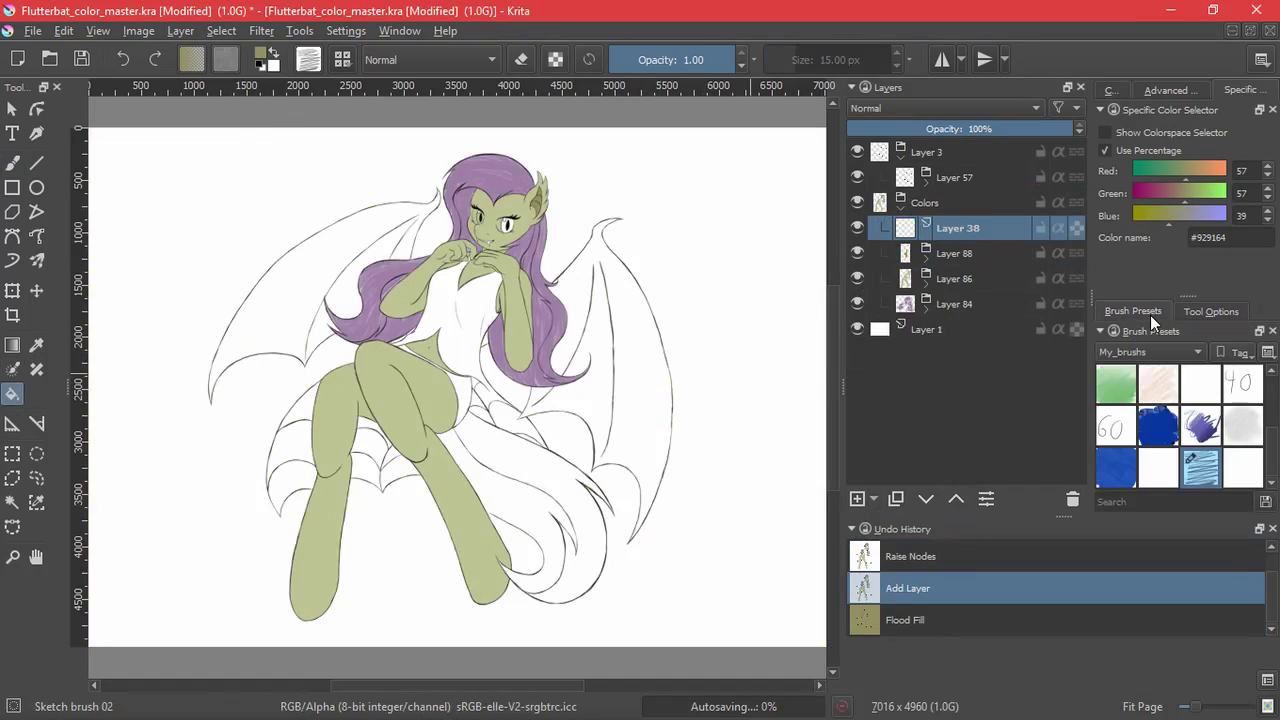
{"action": "left_click", "coordinate": [469, 300]}
{"action": "key", "text": "ctrl+z"}
- Set the painting colour to #354264
{"action": "left_click_drag", "start_coordinate": [1232, 238], "coordinate": [1168, 249]}
{"action": "type", "text": "354264"}
{"action": "key", "text": "Return"}
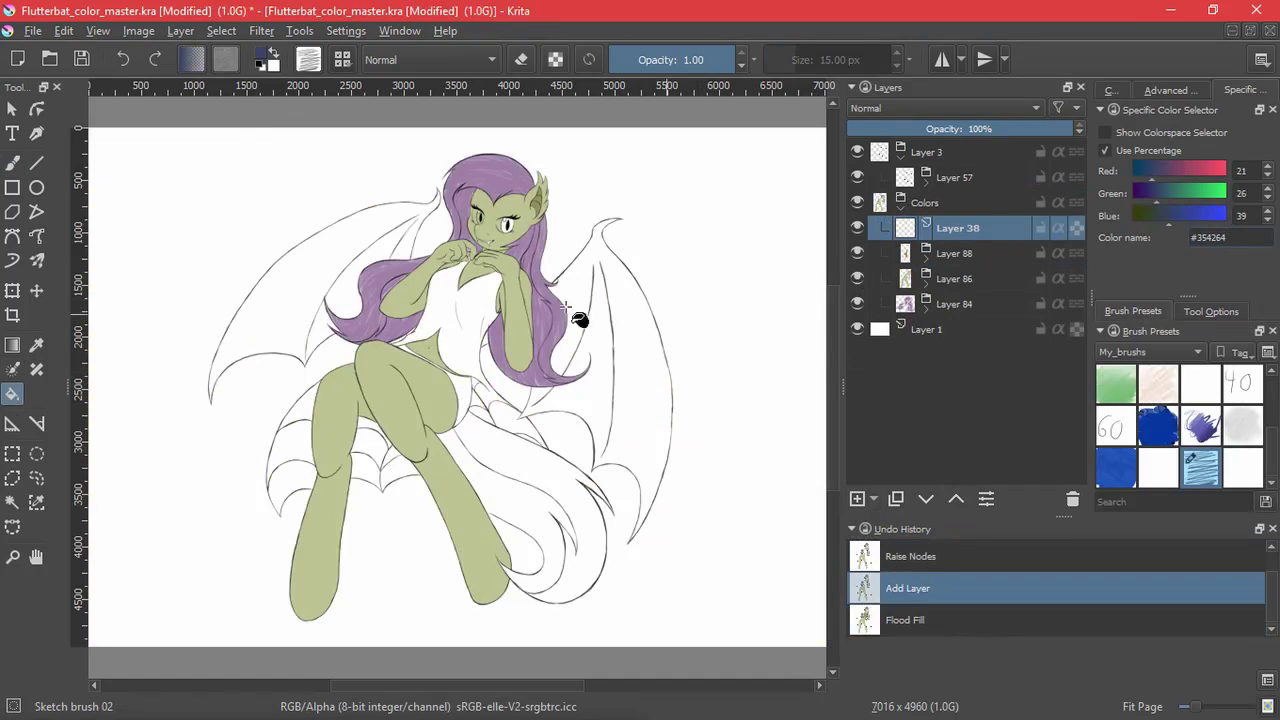
- Try to flood-fill the bodysuit and the scalloped cape pieces one by one with #354264, and undo the fills
{"action": "left_click", "coordinate": [472, 362]}
{"action": "left_click", "coordinate": [485, 454]}
{"action": "key", "text": "ctrl+z"}
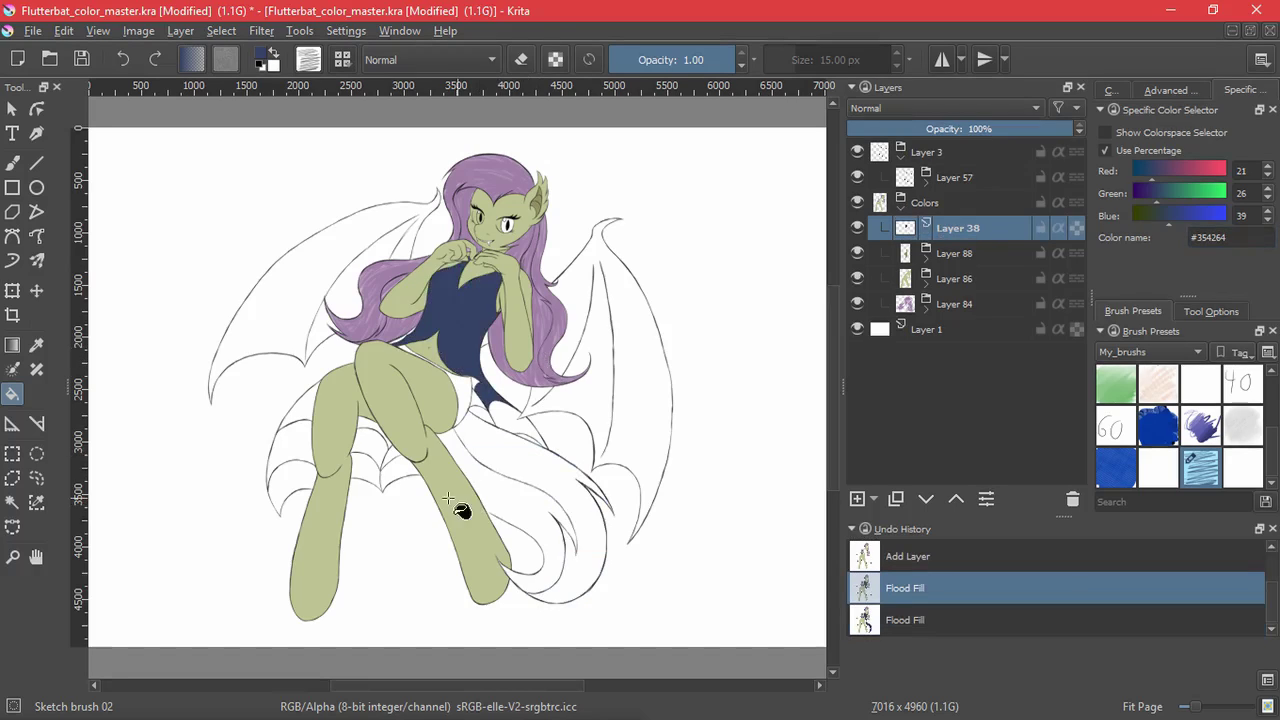
{"action": "left_click", "coordinate": [385, 468]}
{"action": "left_click", "coordinate": [308, 496]}
{"action": "scroll", "coordinate": [308, 496], "scroll_direction": "up", "scroll_amount": 3}
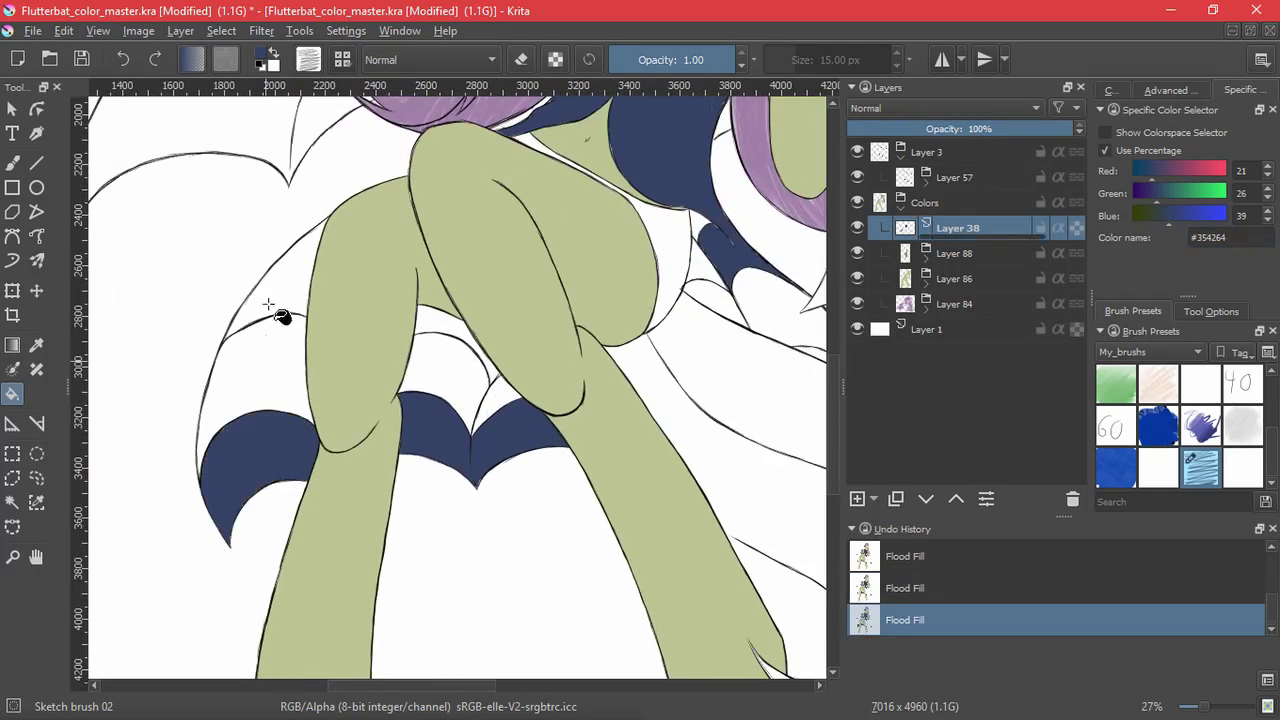
{"action": "key", "text": "ctrl+z"}
{"action": "key", "text": "ctrl+z"}
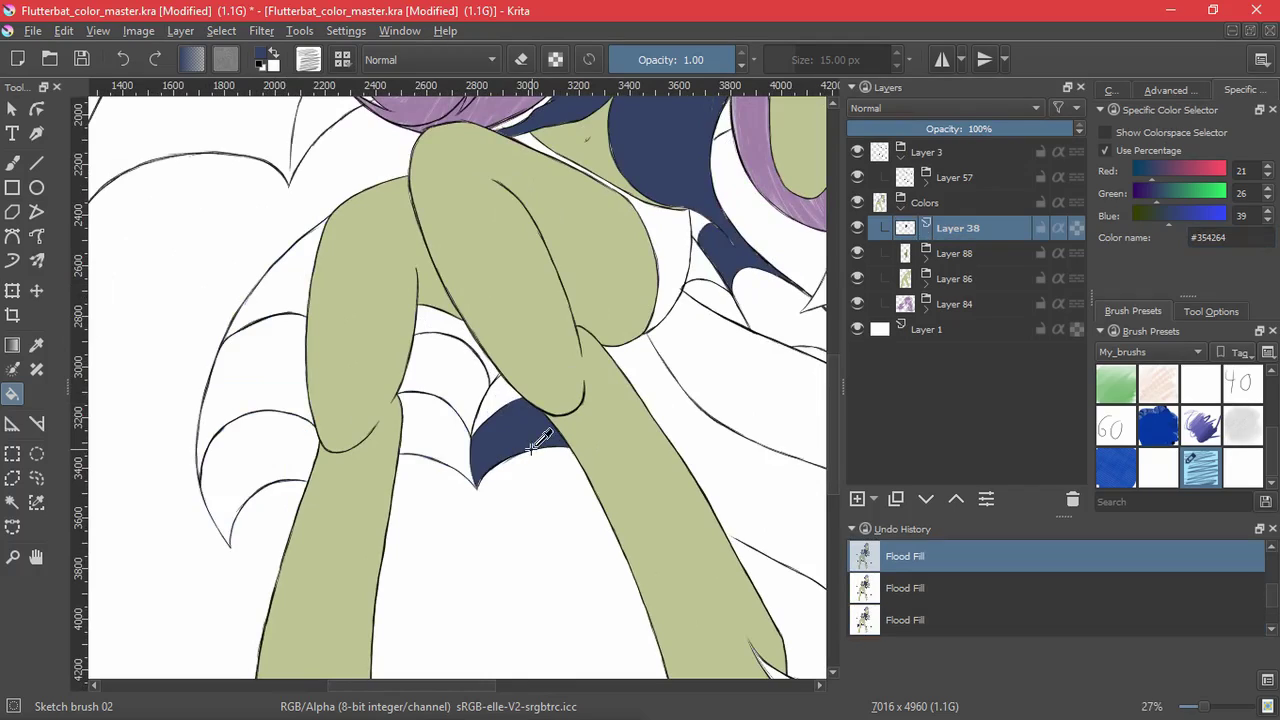
{"action": "key", "text": "ctrl+z"}
{"action": "scroll", "coordinate": [734, 380], "scroll_direction": "down", "scroll_amount": 3}
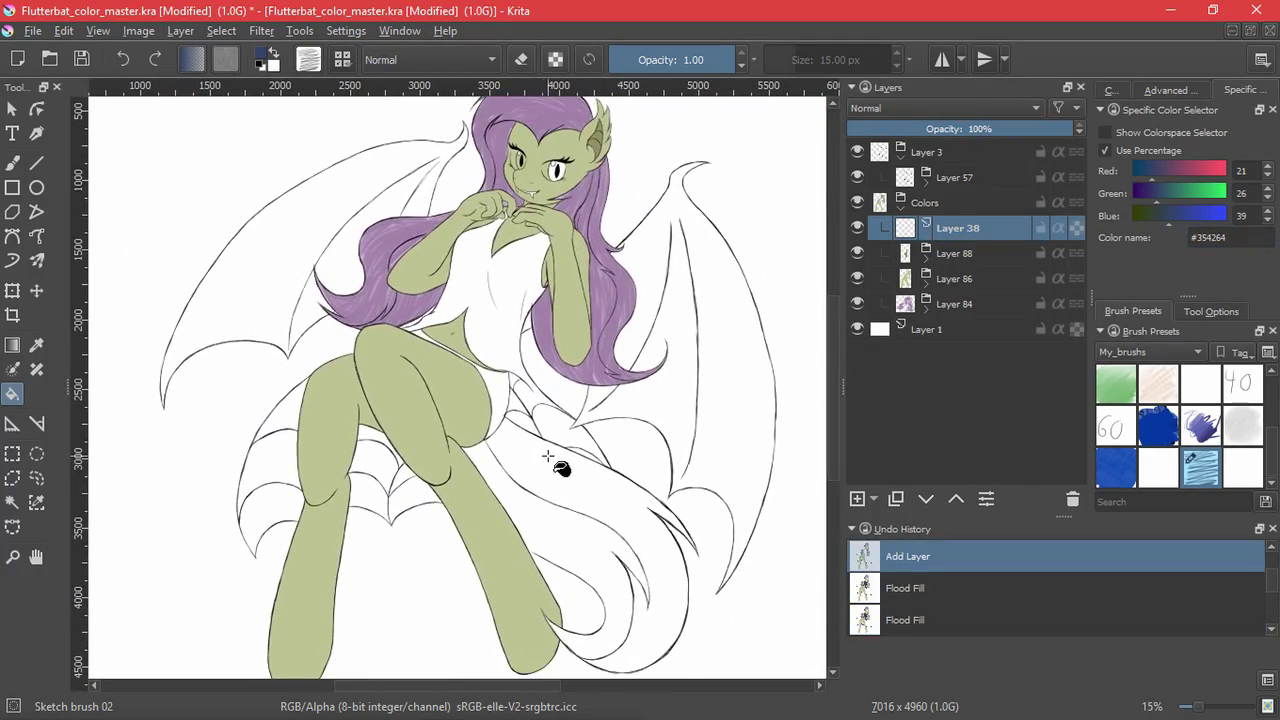
- Select the bodysuit and all scalloped cape sections around the legs and hip by contiguous area, and grow the selection
{"action": "left_click", "coordinate": [12, 502]}
{"action": "left_click", "coordinate": [278, 495]}
{"action": "left_click", "coordinate": [373, 442]}
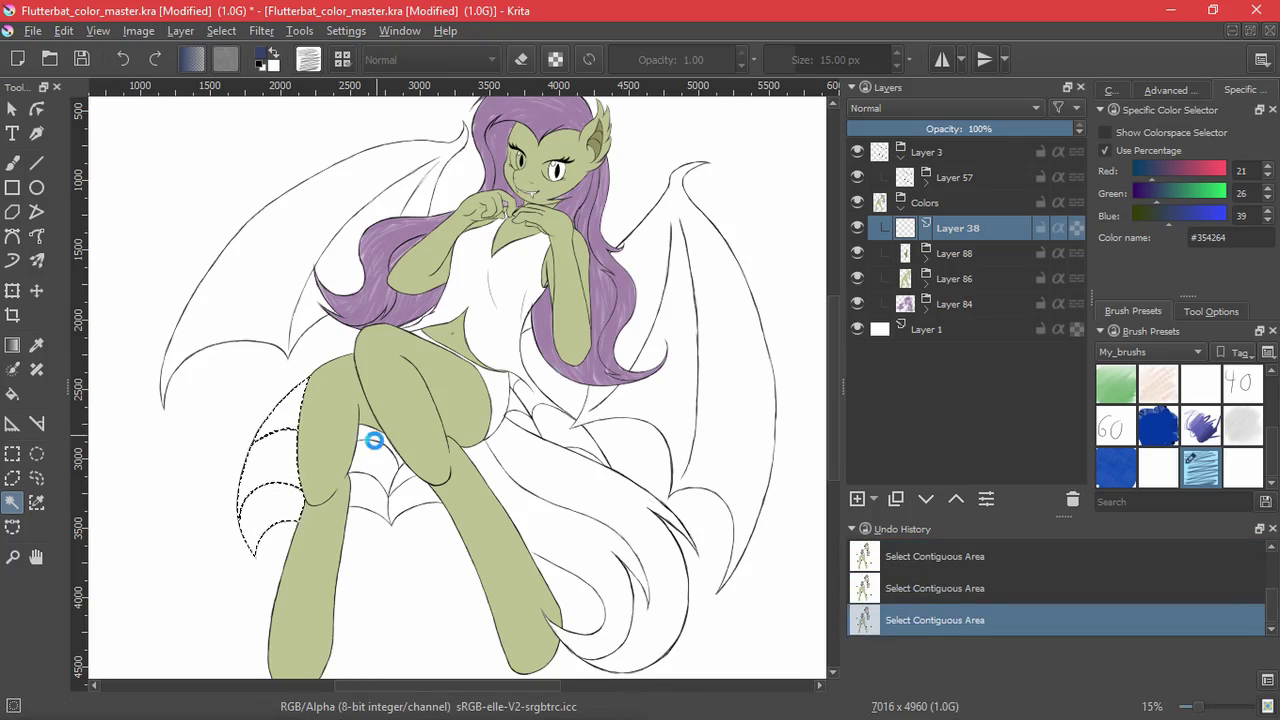
{"action": "left_click", "coordinate": [415, 500]}
{"action": "left_click", "coordinate": [525, 420]}
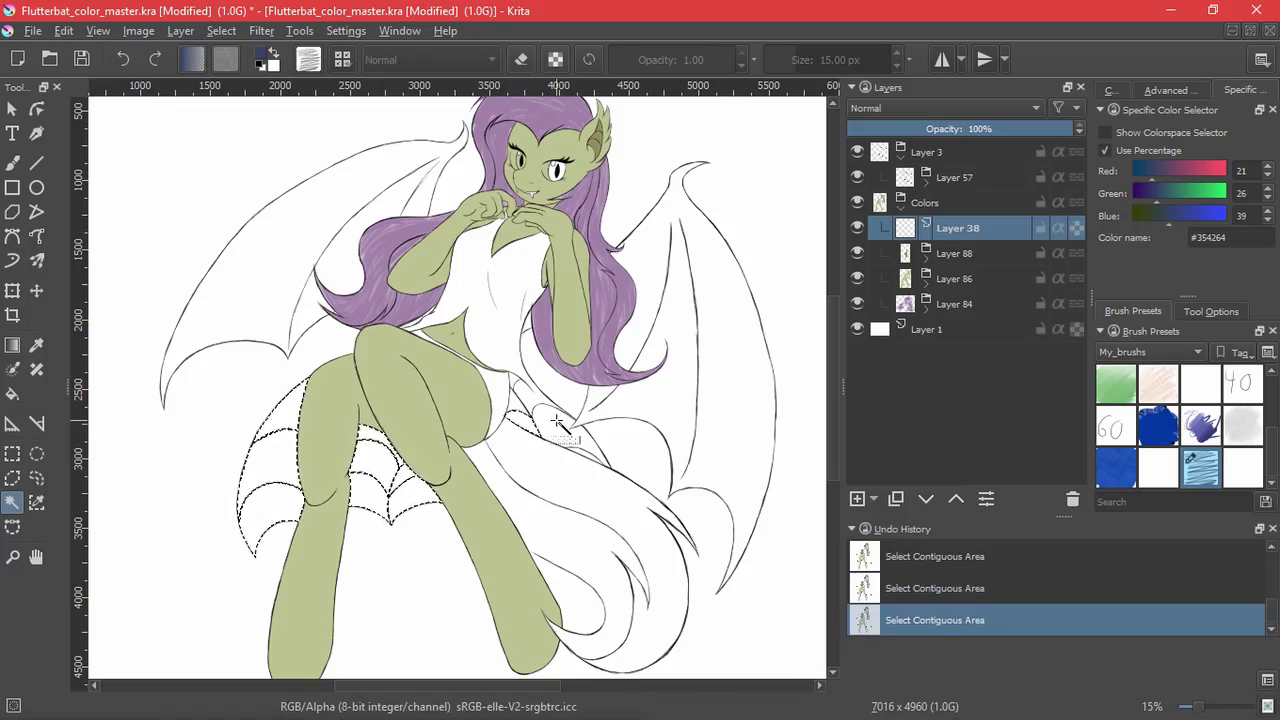
{"action": "scroll", "coordinate": [556, 421], "scroll_direction": "up", "scroll_amount": 6}
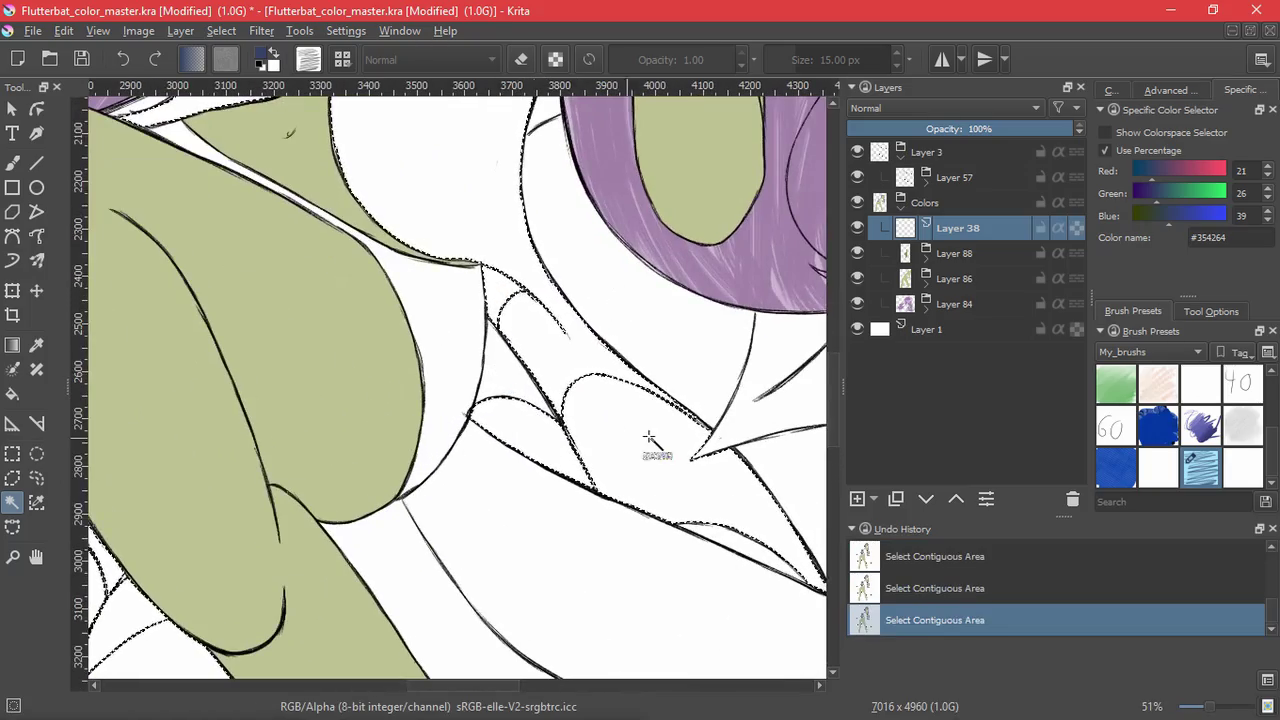
{"action": "scroll", "coordinate": [743, 508], "scroll_direction": "down", "scroll_amount": 6}
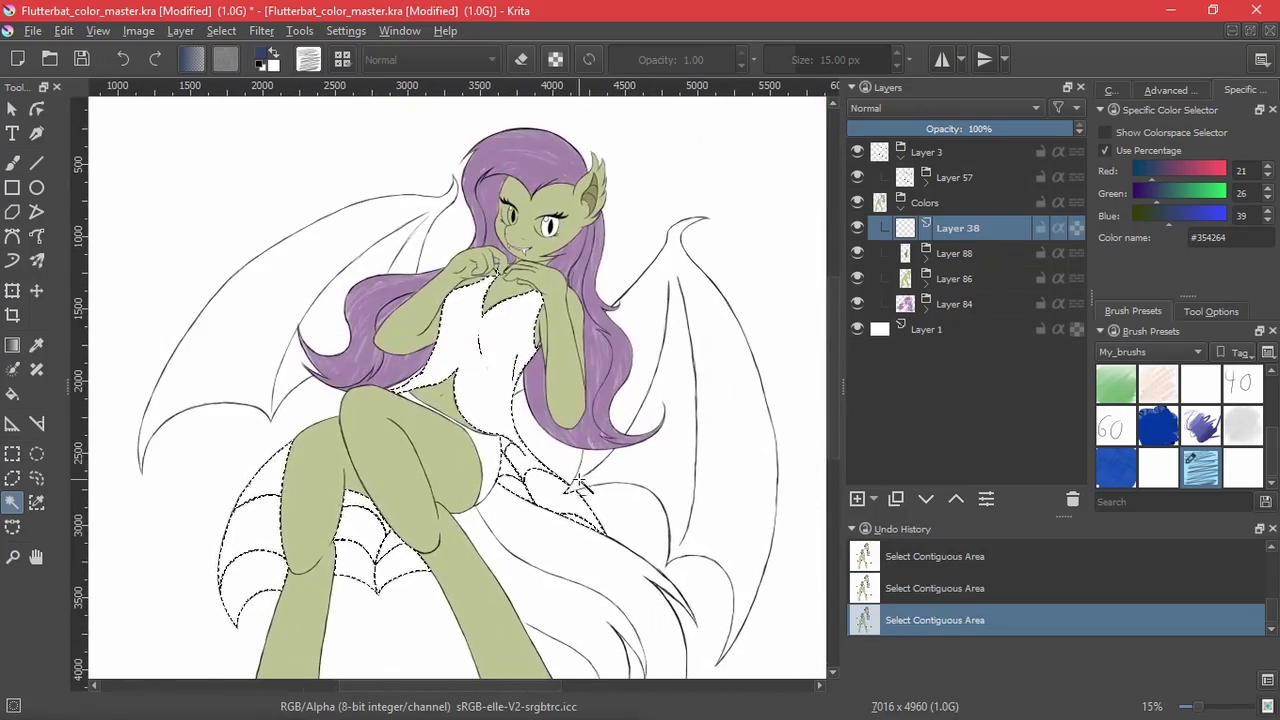
{"action": "left_click", "coordinate": [221, 30]}
{"action": "left_click", "coordinate": [250, 359]}
{"action": "left_click", "coordinate": [668, 397]}
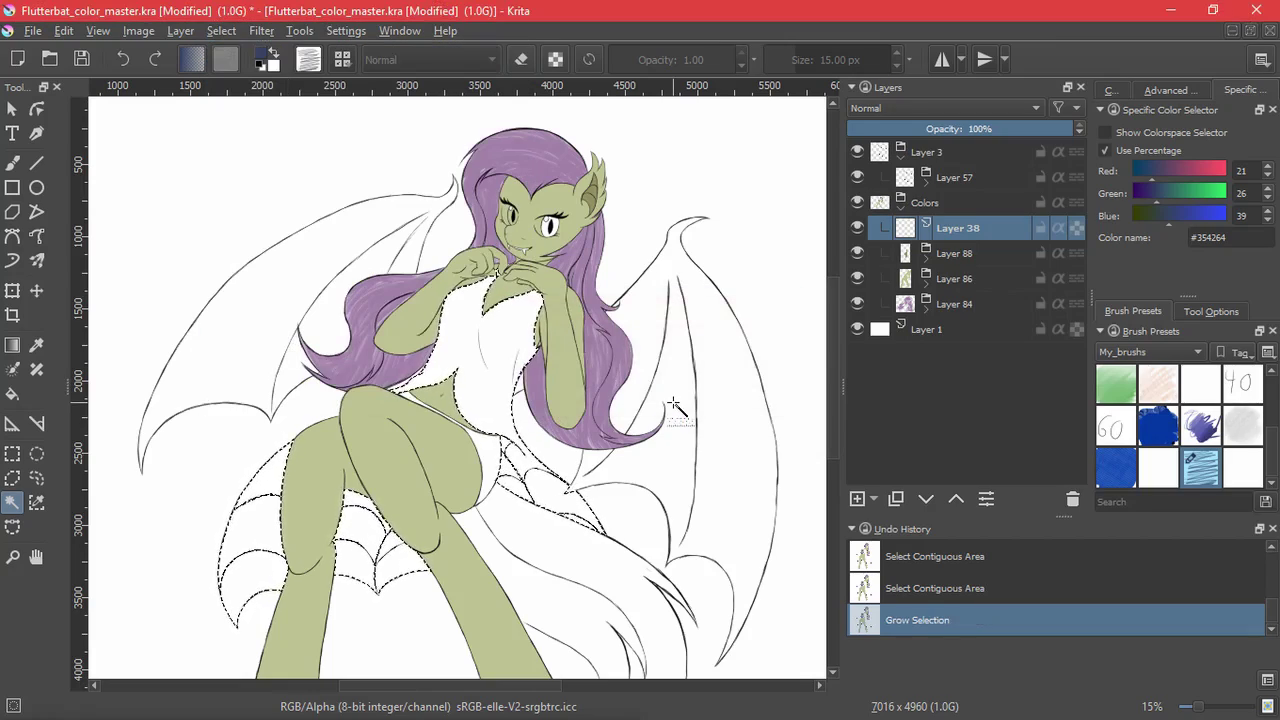
- Enable Fill entire selection for the Fill tool and group Layer 38 with a transparency mask made from the outfit selection
{"action": "key", "text": "f"}
{"action": "left_click", "coordinate": [1211, 311]}
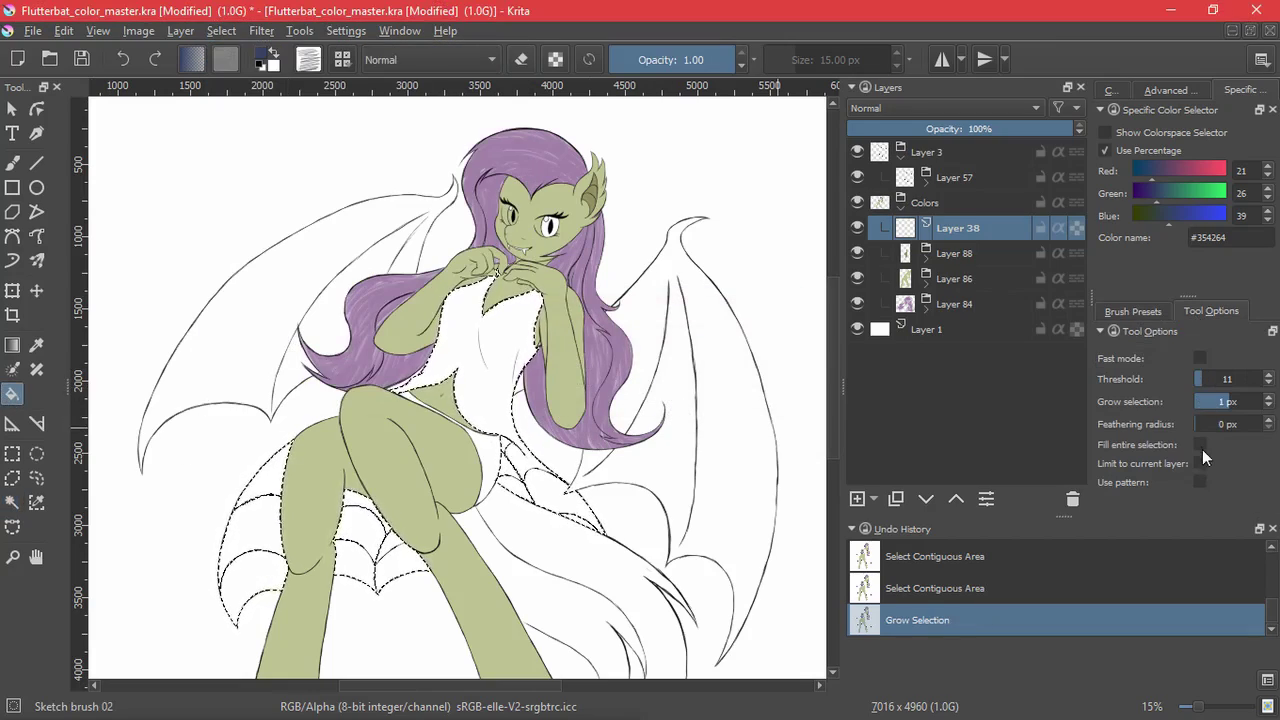
{"action": "key", "text": "ctrl+g"}
{"action": "left_click", "coordinate": [958, 231]}
{"action": "left_click", "coordinate": [874, 501]}
{"action": "left_click", "coordinate": [919, 623]}
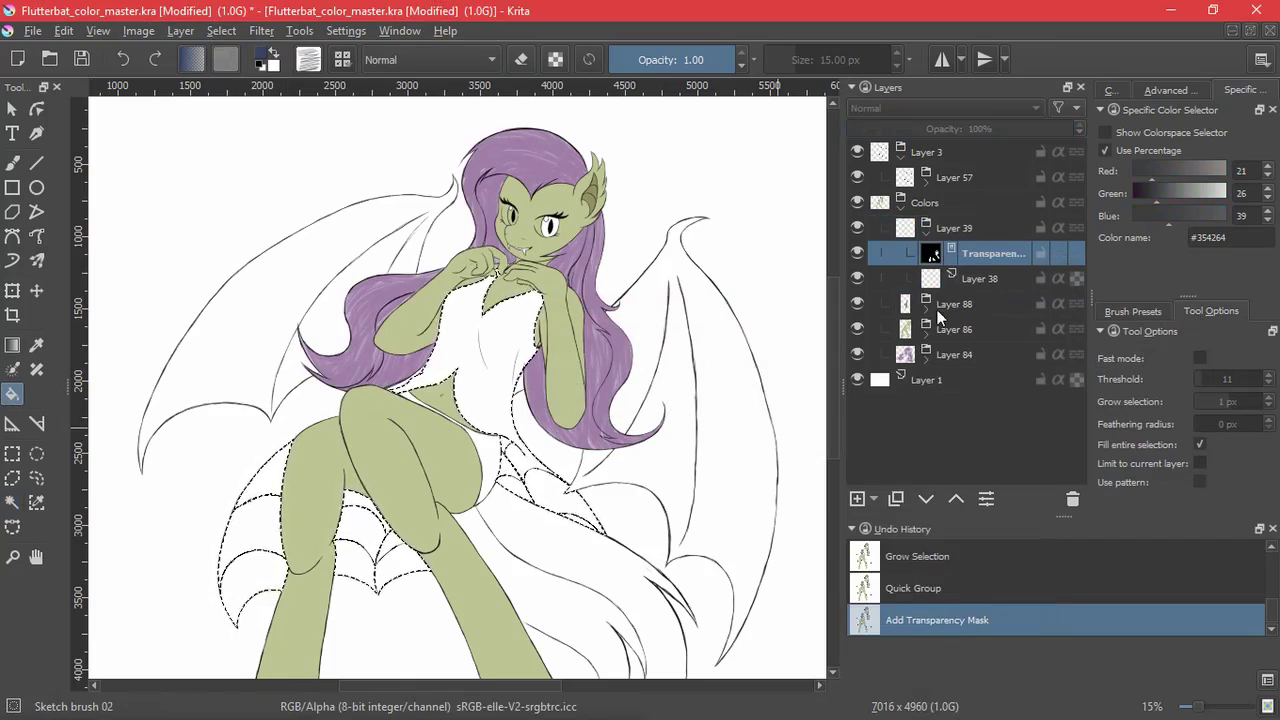
{"action": "left_click", "coordinate": [221, 30]}
{"action": "left_click", "coordinate": [230, 69]}
- Fill a rectangular selection enclosing the outfit with #354264 on Layer 38 and clear the selection
{"action": "left_click", "coordinate": [928, 280]}
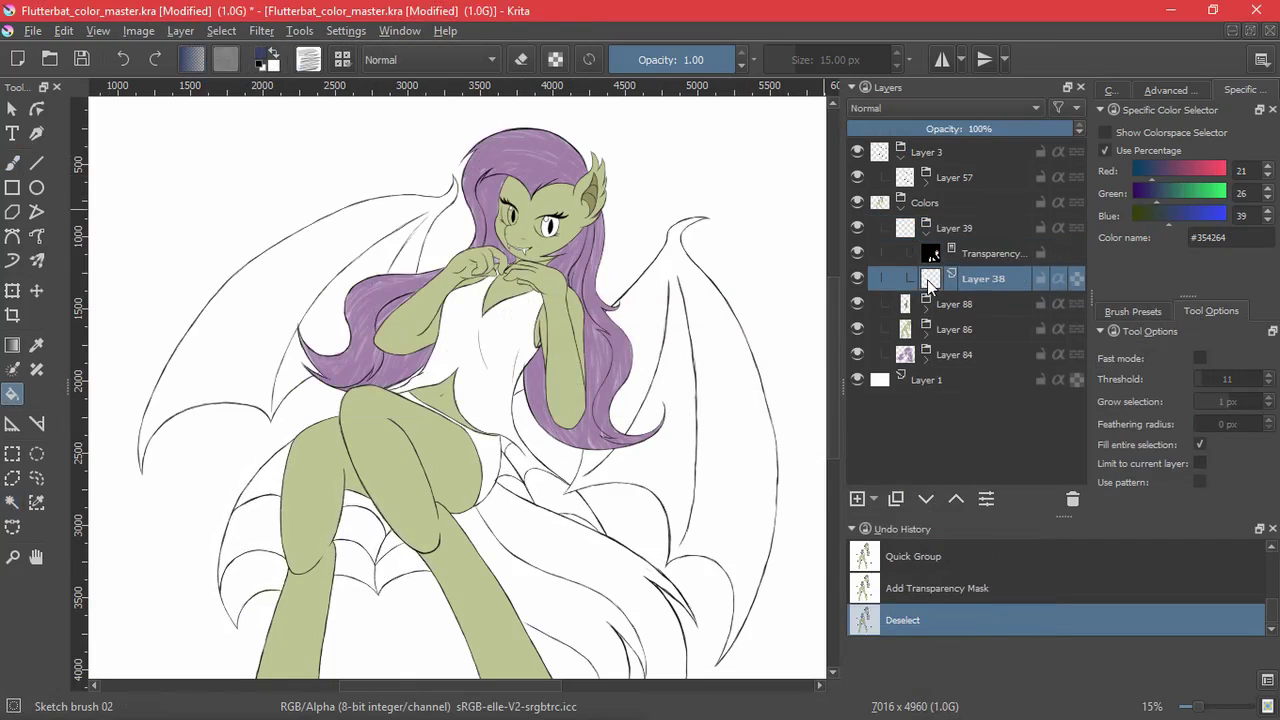
{"action": "left_click", "coordinate": [478, 352]}
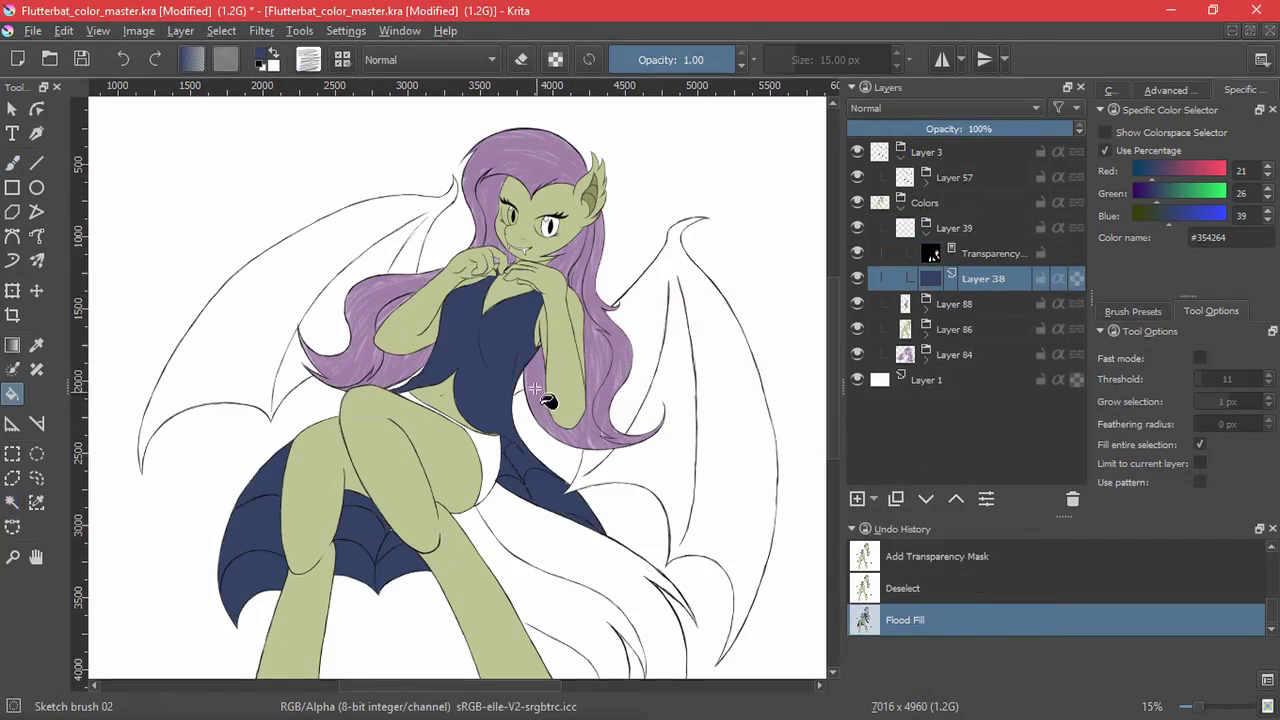
{"action": "key", "text": "ctrl+z"}
{"action": "key", "text": "minus"}
{"action": "key", "text": "ctrl+r"}
{"action": "left_click_drag", "start_coordinate": [245, 215], "coordinate": [609, 568]}
{"action": "left_click", "coordinate": [12, 396]}
{"action": "left_click", "coordinate": [304, 246]}
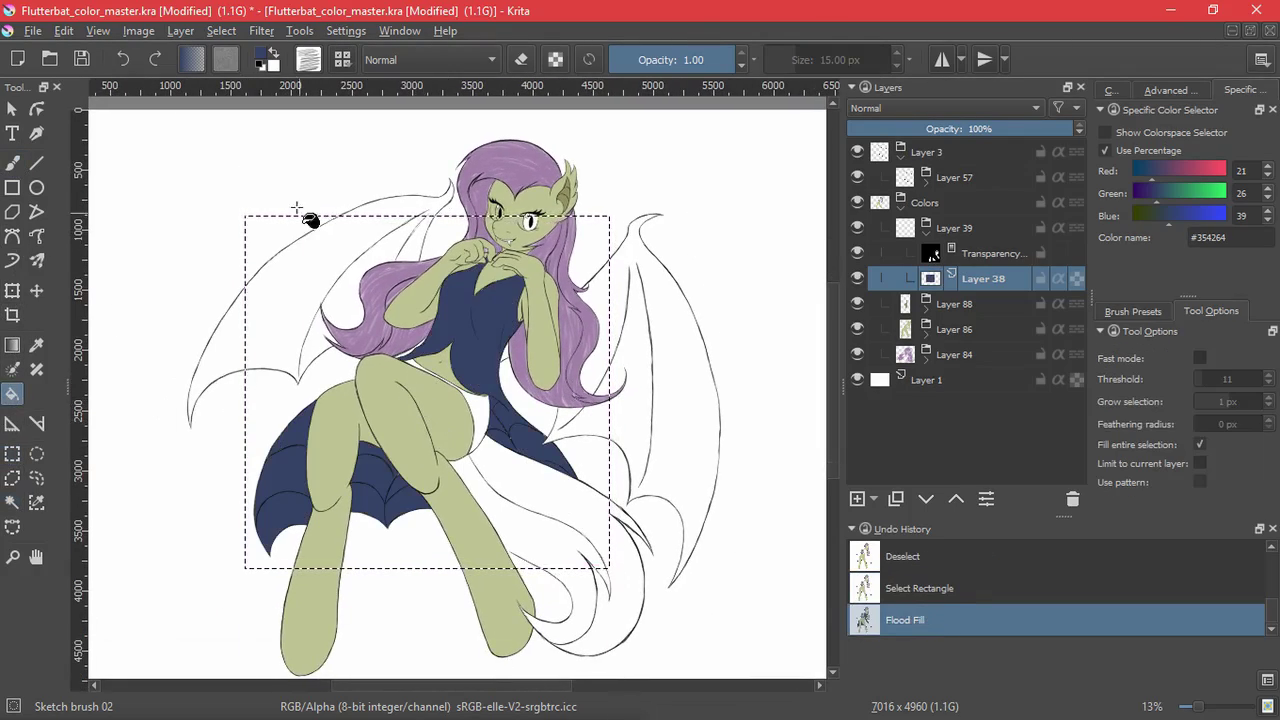
{"action": "left_click", "coordinate": [221, 31]}
{"action": "left_click", "coordinate": [240, 74]}
- Ready the Brush tool on the outfit group's transparency mask with black and white as painting colours
{"action": "left_click", "coordinate": [12, 163]}
{"action": "left_click", "coordinate": [940, 256]}
{"action": "left_click", "coordinate": [262, 65]}
{"action": "mouse_move", "coordinate": [507, 446]}
{"action": "left_mouse_down"}
{"action": "mouse_move", "coordinate": [591, 191]}
{"action": "mouse_move", "coordinate": [600, 105]}
{"action": "left_mouse_up"}
- Try painting on the outfit mask along the cape's fold line with Ink brush 25 2, and undo the strokes
{"action": "left_click", "coordinate": [1133, 311]}
{"action": "scroll", "coordinate": [1187, 424], "scroll_direction": "up", "scroll_amount": 1}
{"action": "left_click", "coordinate": [1187, 424]}
{"action": "left_click_drag", "start_coordinate": [543, 338], "coordinate": [627, 409]}
{"action": "key", "text": "ctrl+z"}
{"action": "left_click_drag", "start_coordinate": [563, 362], "coordinate": [606, 436]}
{"action": "key", "text": "x"}
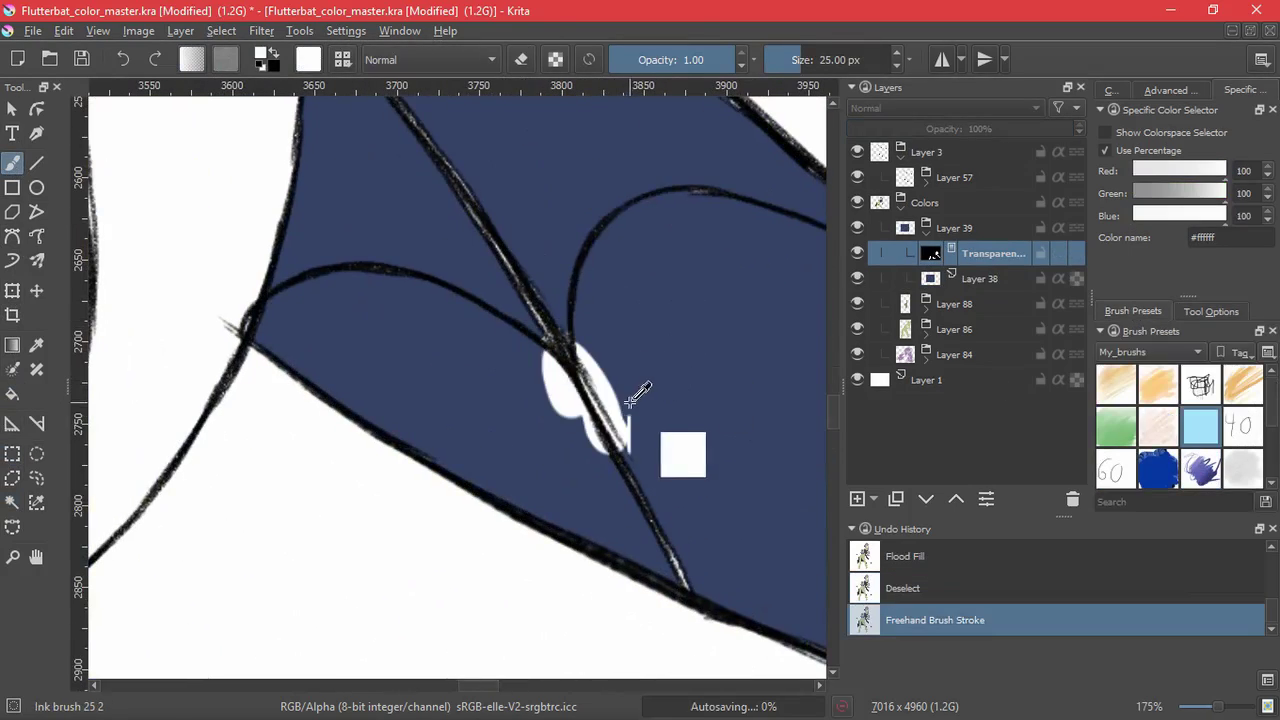
{"action": "key", "text": "ctrl+z"}
{"action": "mouse_move", "coordinate": [545, 342]}
{"action": "left_mouse_down"}
{"action": "mouse_move", "coordinate": [631, 430]}
{"action": "mouse_move", "coordinate": [631, 543]}
{"action": "mouse_move", "coordinate": [631, 124]}
{"action": "left_mouse_up"}
{"action": "key", "text": "ctrl+z"}
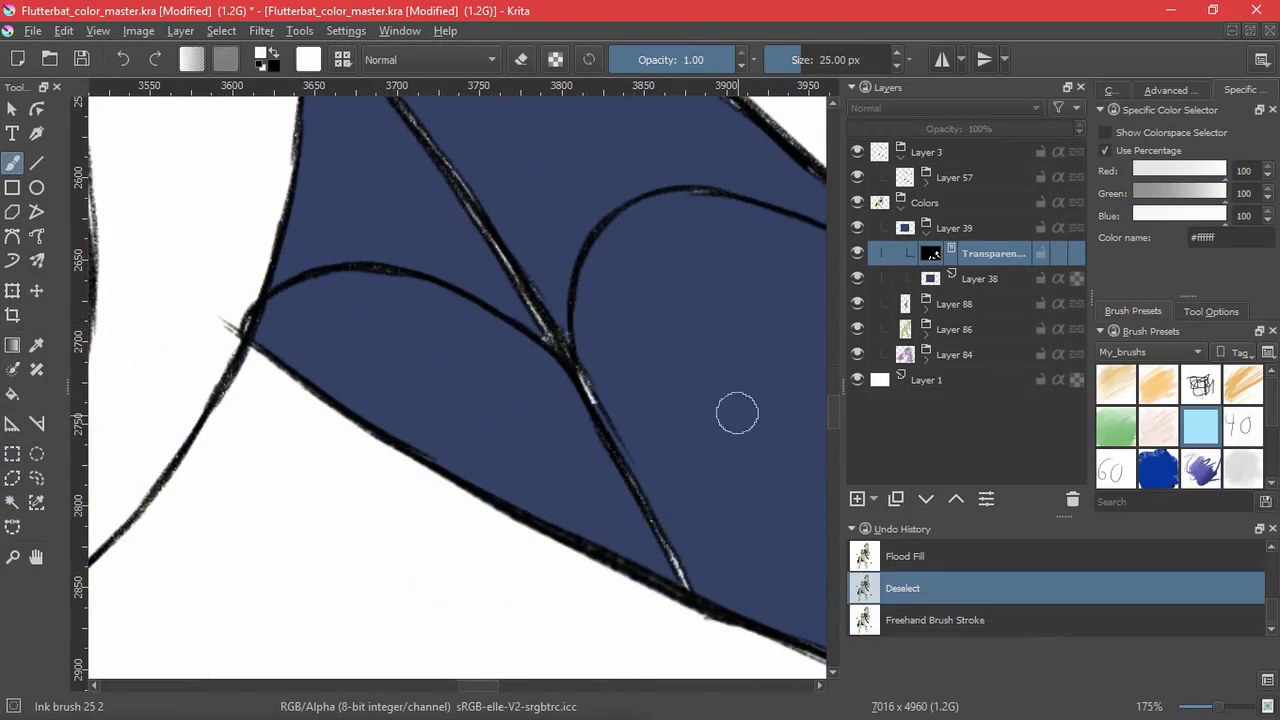
{"action": "left_click_drag", "start_coordinate": [630, 455], "coordinate": [632, 508]}
{"action": "key", "text": "ctrl+z"}
{"action": "left_click", "coordinate": [1211, 311]}
{"action": "left_click", "coordinate": [1133, 311]}
- Paint white on the outfit mask with bristle soft Smug at 25 px to close the gaps along the cape lines near the hip
{"action": "left_click", "coordinate": [1201, 384]}
{"action": "mouse_move", "coordinate": [485, 206]}
{"action": "left_mouse_down"}
{"action": "mouse_move", "coordinate": [694, 572]}
{"action": "mouse_move", "coordinate": [617, 583]}
{"action": "left_mouse_up"}
{"action": "left_click_drag", "start_coordinate": [573, 558], "coordinate": [496, 453]}
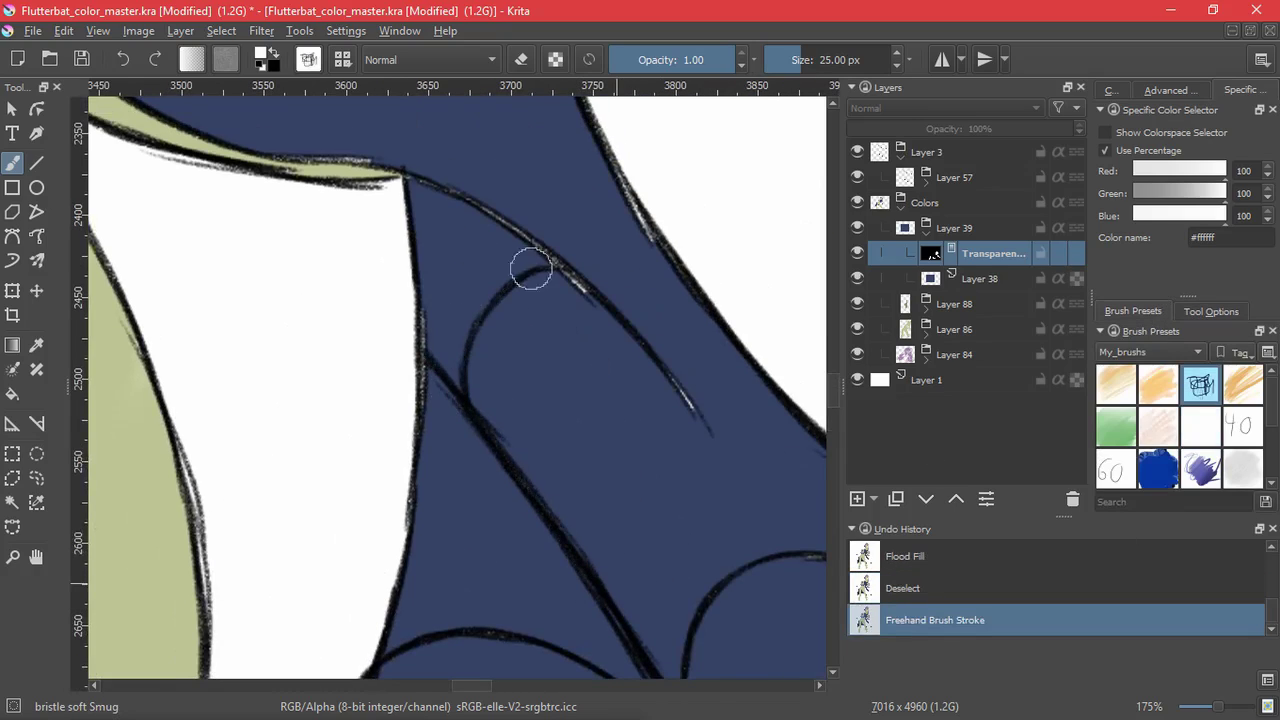
{"action": "left_click_drag", "start_coordinate": [453, 183], "coordinate": [654, 283]}
{"action": "left_click_drag", "start_coordinate": [607, 213], "coordinate": [572, 545]}
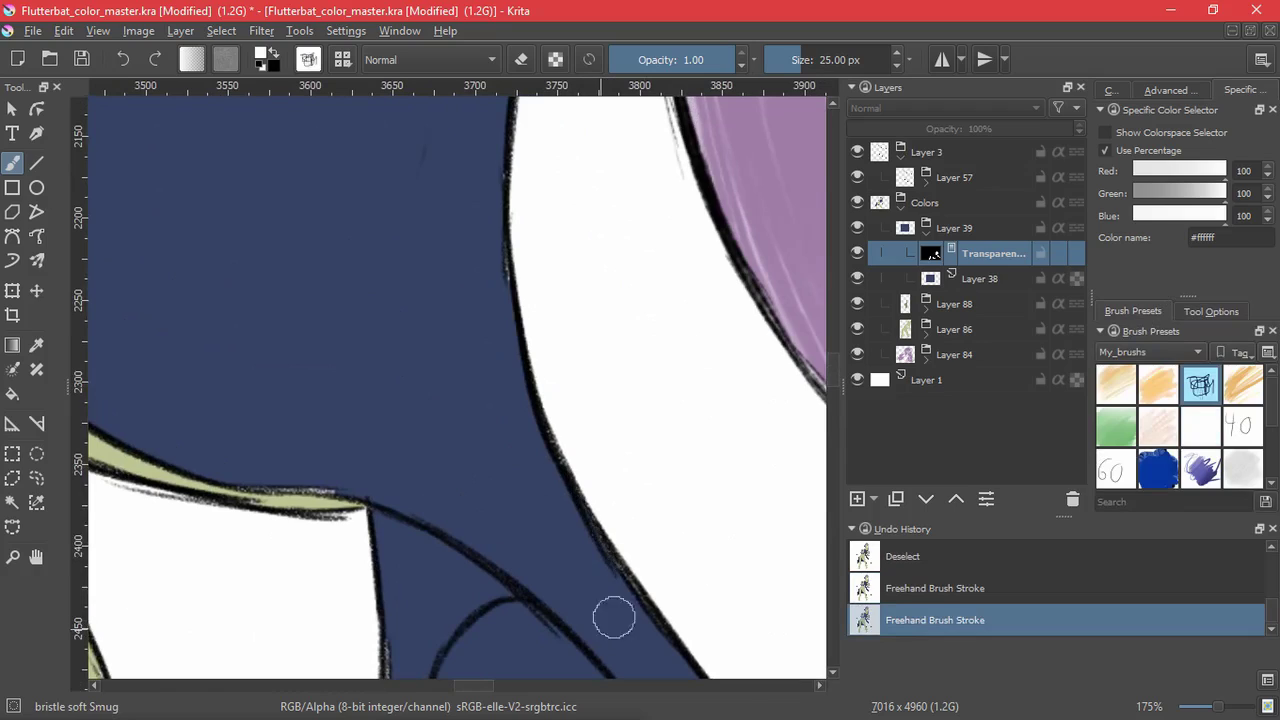
- Fill the gaps along the bodysuit's side edge from the waist up to the arm with white on the mask
{"action": "left_click_drag", "start_coordinate": [475, 235], "coordinate": [488, 474]}
{"action": "left_click_drag", "start_coordinate": [553, 153], "coordinate": [493, 480]}
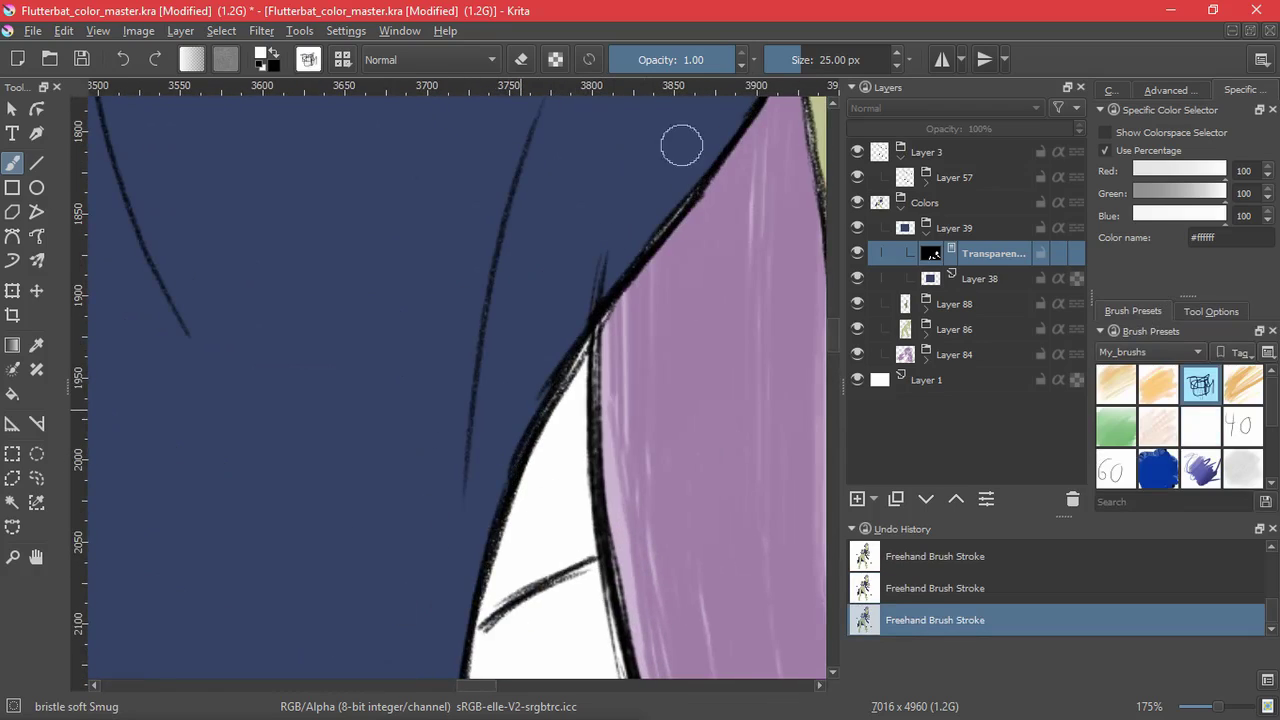
{"action": "left_click_drag", "start_coordinate": [572, 224], "coordinate": [455, 604]}
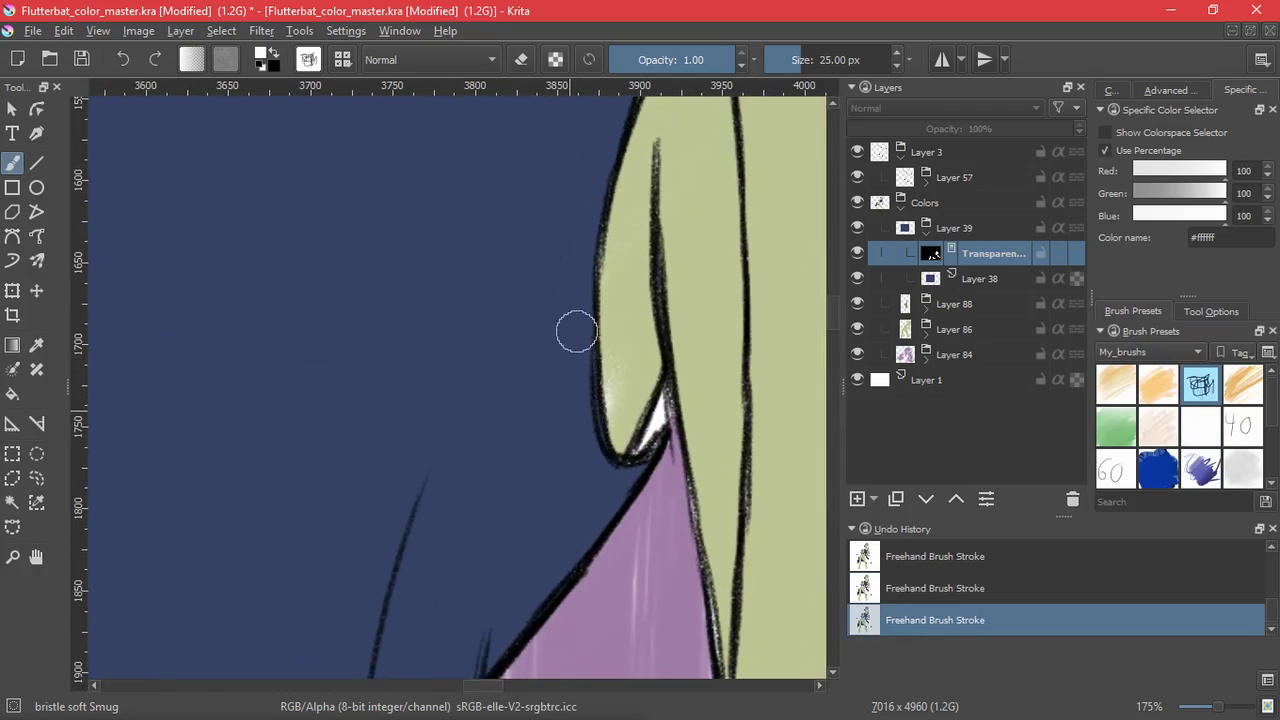
- Reduce the brush to 13.53 px and paint white on the outfit mask along the bodysuit's lower edge beside the belly
{"action": "left_click_drag", "start_coordinate": [655, 424], "coordinate": [664, 390]}
{"action": "key", "text": "ctrl+z"}
{"action": "left_click_drag", "start_coordinate": [580, 519], "coordinate": [560, 519]}
{"action": "mouse_move", "coordinate": [632, 456]}
{"action": "left_mouse_down"}
{"action": "mouse_move", "coordinate": [660, 409]}
{"action": "mouse_move", "coordinate": [486, 560]}
{"action": "mouse_move", "coordinate": [571, 317]}
{"action": "mouse_move", "coordinate": [500, 510]}
{"action": "left_mouse_up"}
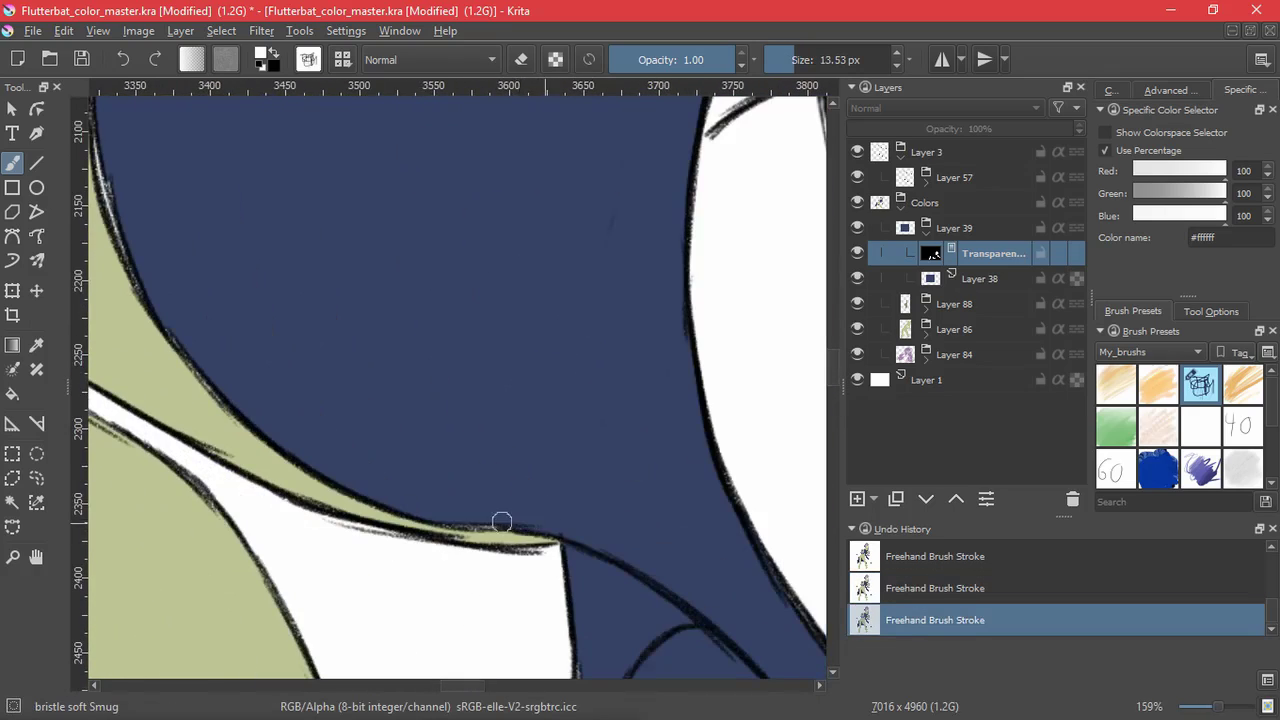
{"action": "left_click_drag", "start_coordinate": [317, 355], "coordinate": [534, 716]}
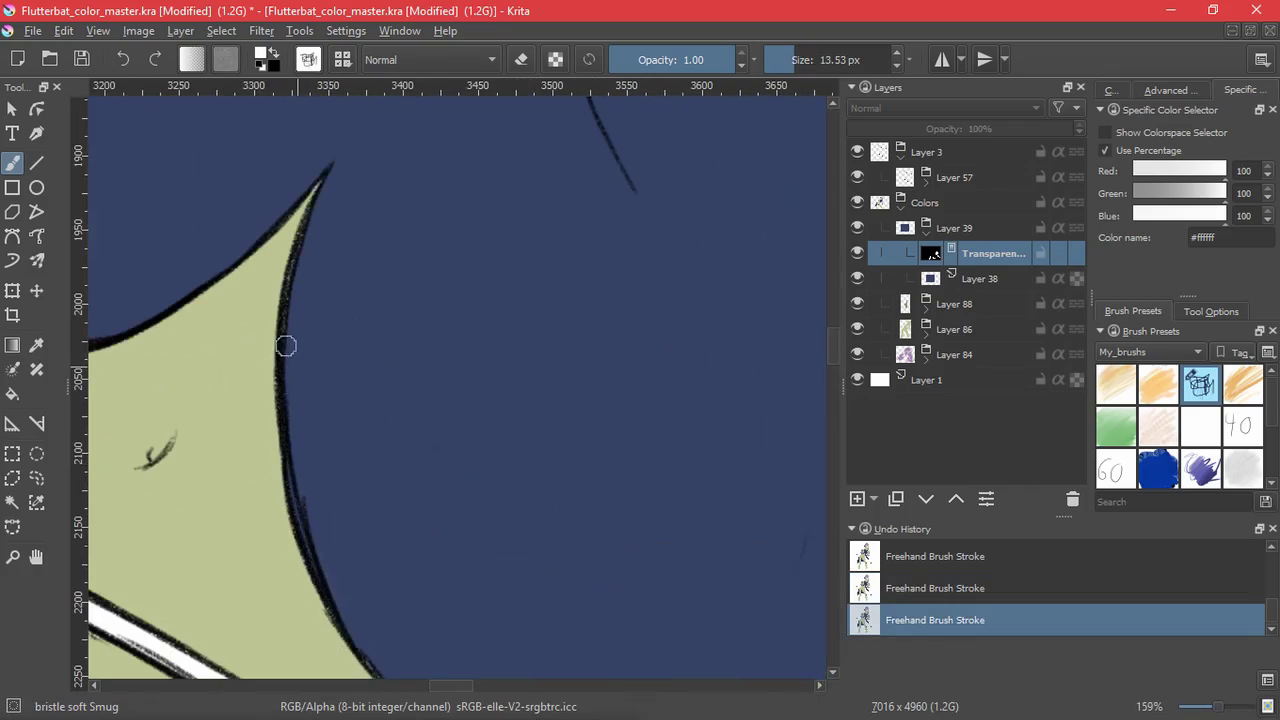
- Fill the outfit mask's gaps along the pointed belly opening of the bodysuit with white
{"action": "left_click_drag", "start_coordinate": [286, 346], "coordinate": [328, 176]}
{"action": "mouse_move", "coordinate": [352, 323]}
{"action": "left_mouse_down"}
{"action": "mouse_move", "coordinate": [389, 449]}
{"action": "mouse_move", "coordinate": [436, 484]}
{"action": "left_mouse_up"}
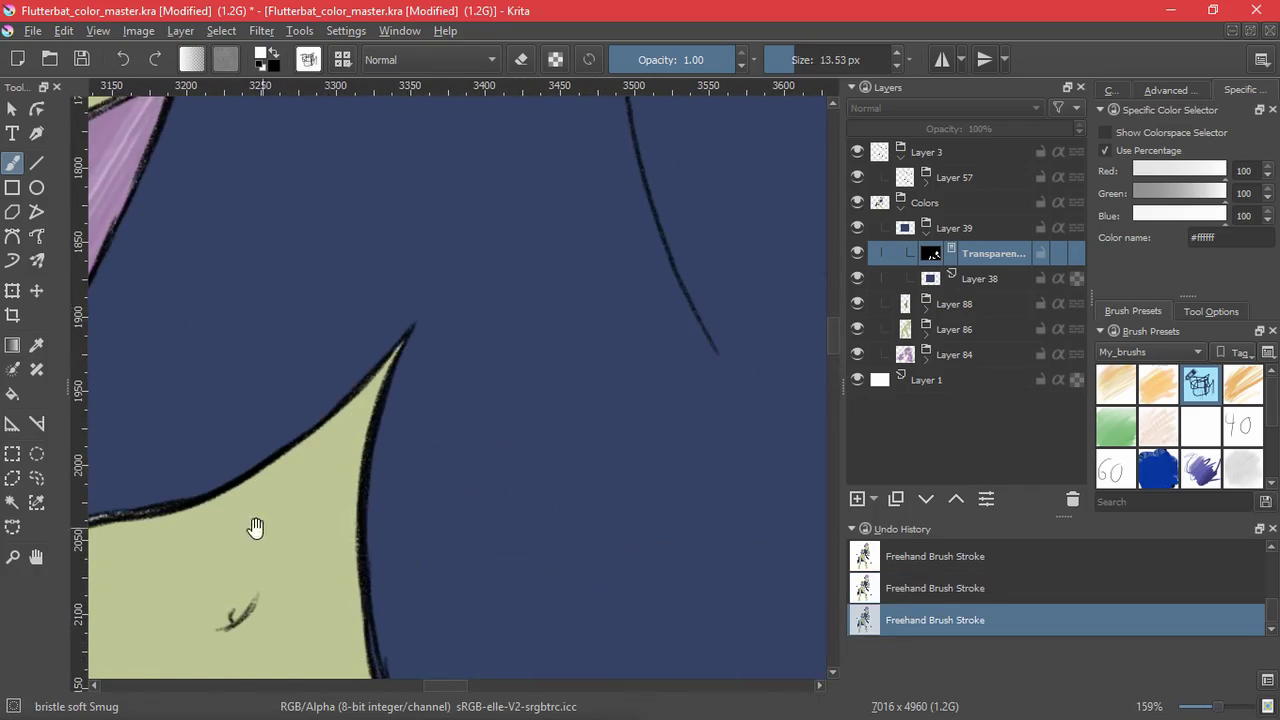
{"action": "left_click_drag", "start_coordinate": [255, 527], "coordinate": [398, 436]}
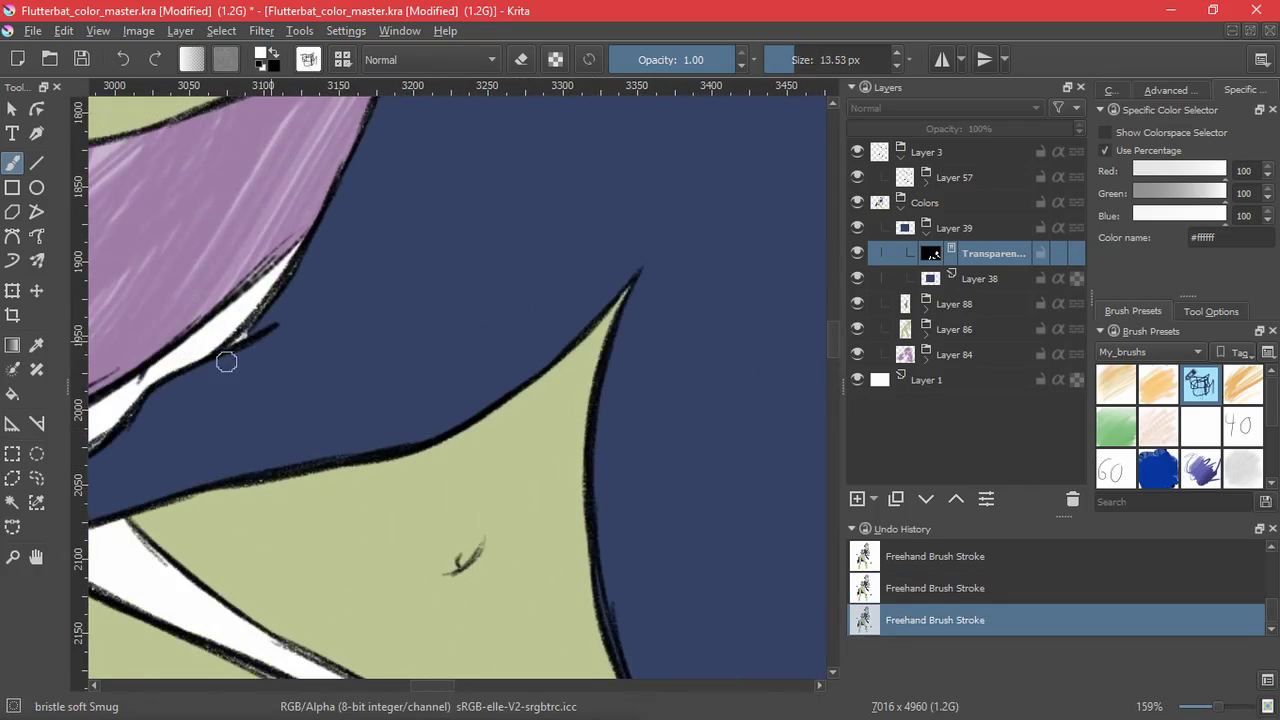
{"action": "left_click_drag", "start_coordinate": [212, 431], "coordinate": [395, 372]}
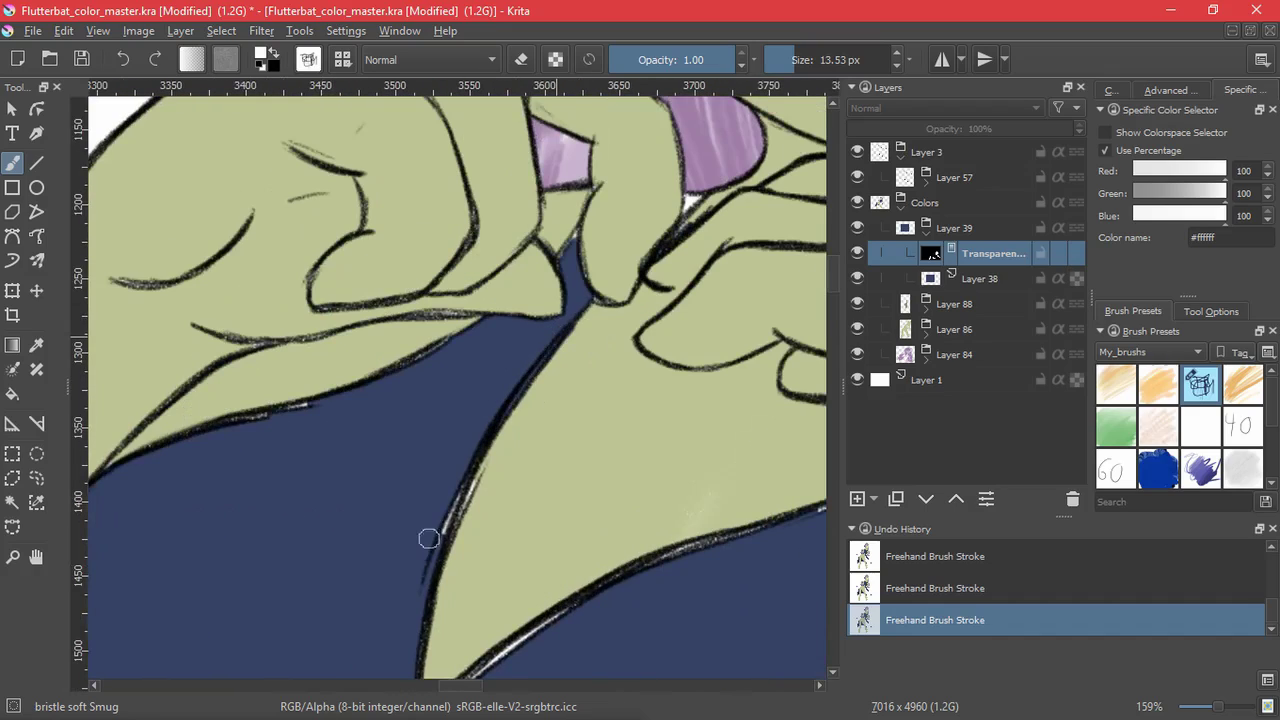
- Paint white on the outfit mask along the bodysuit's edges at the chest opening below the hands
{"action": "left_click_drag", "start_coordinate": [429, 538], "coordinate": [476, 440]}
{"action": "left_click_drag", "start_coordinate": [510, 608], "coordinate": [557, 329]}
{"action": "mouse_move", "coordinate": [503, 416]}
{"action": "left_mouse_down"}
{"action": "mouse_move", "coordinate": [480, 446]}
{"action": "mouse_move", "coordinate": [651, 319]}
{"action": "left_mouse_up"}
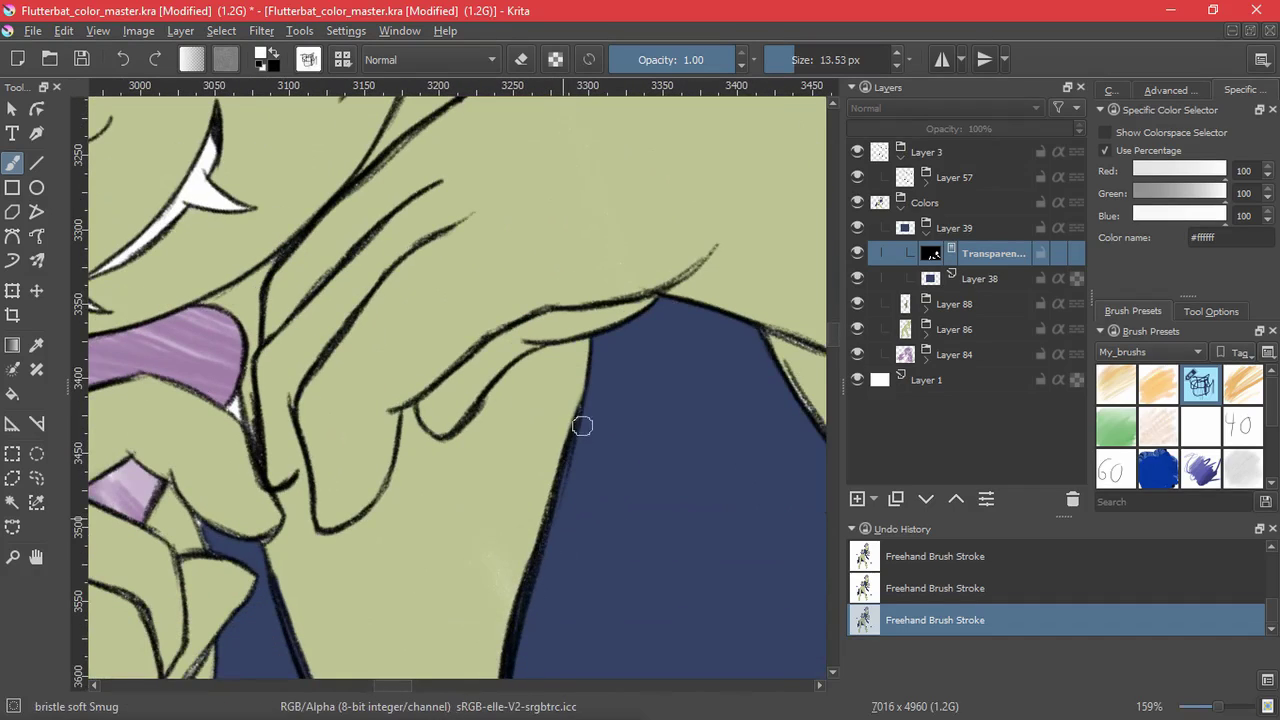
{"action": "left_click_drag", "start_coordinate": [583, 423], "coordinate": [500, 418]}
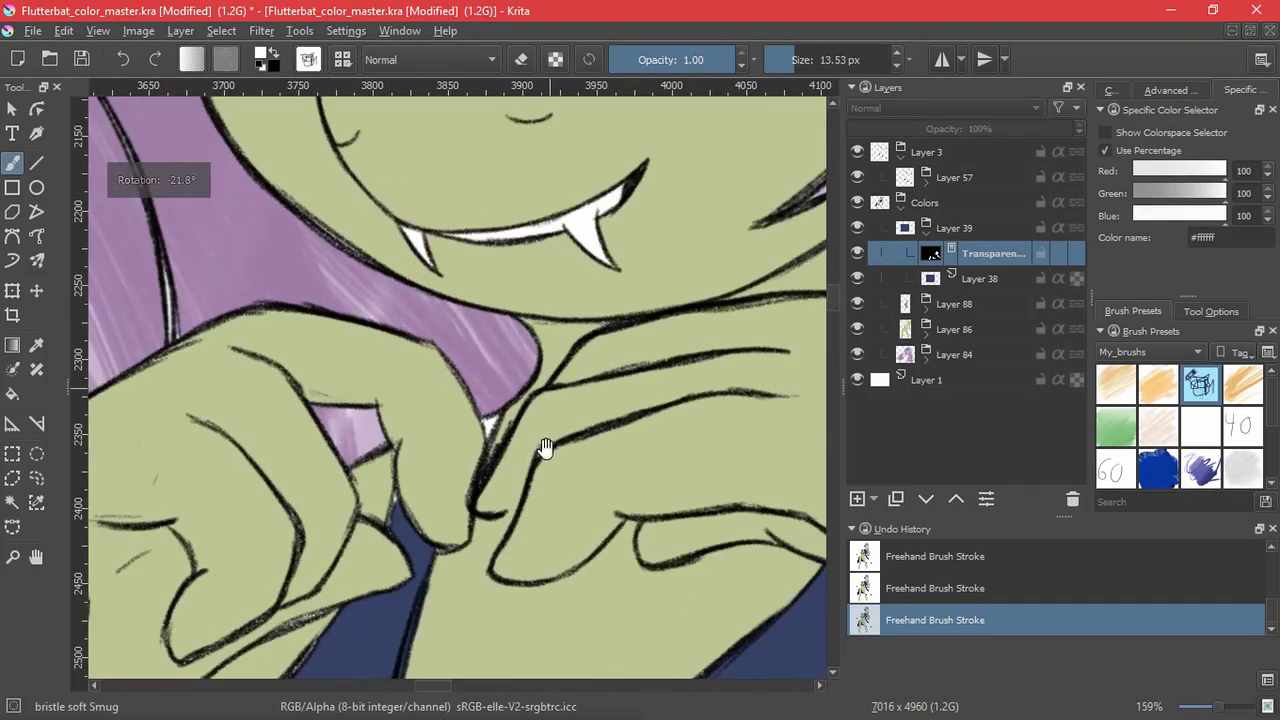
- Shrink the brush to 6.65 px and fill the tiny outfit gaps between the fingers and below the hair
{"action": "scroll", "coordinate": [543, 449], "scroll_direction": "up", "scroll_amount": 5}
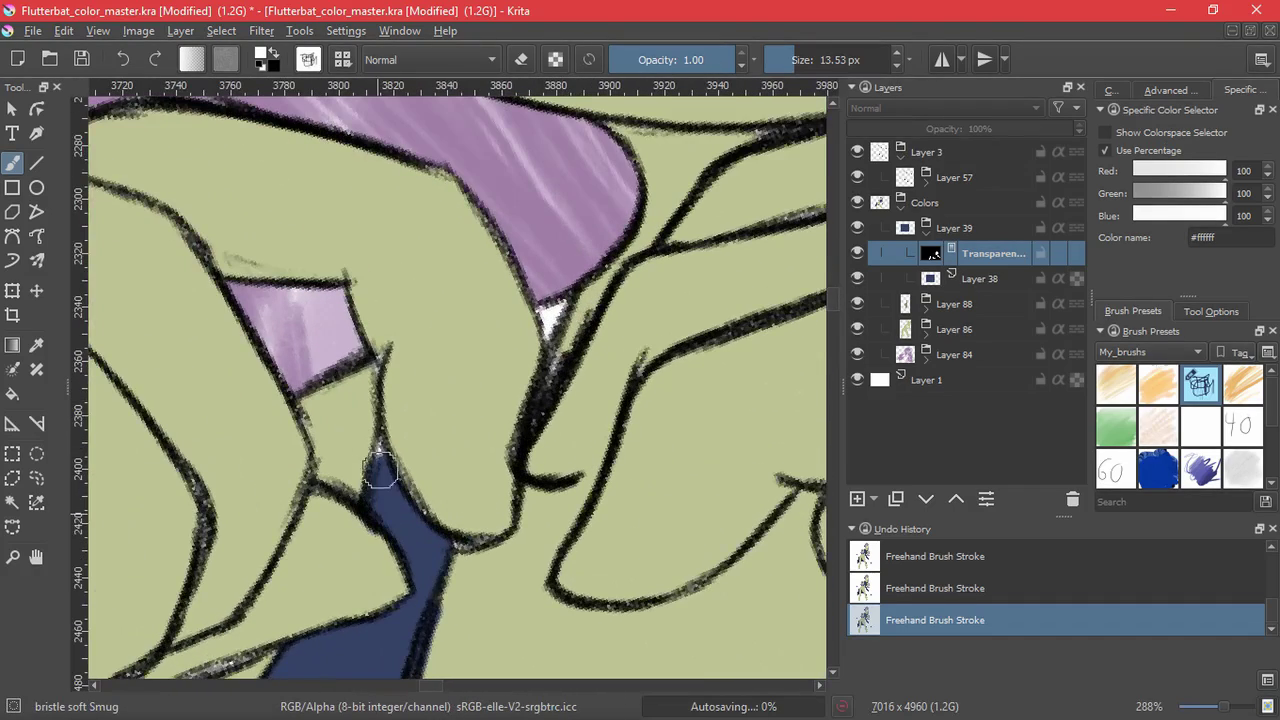
{"action": "key", "text": "bracketleft"}
{"action": "key", "text": "bracketleft"}
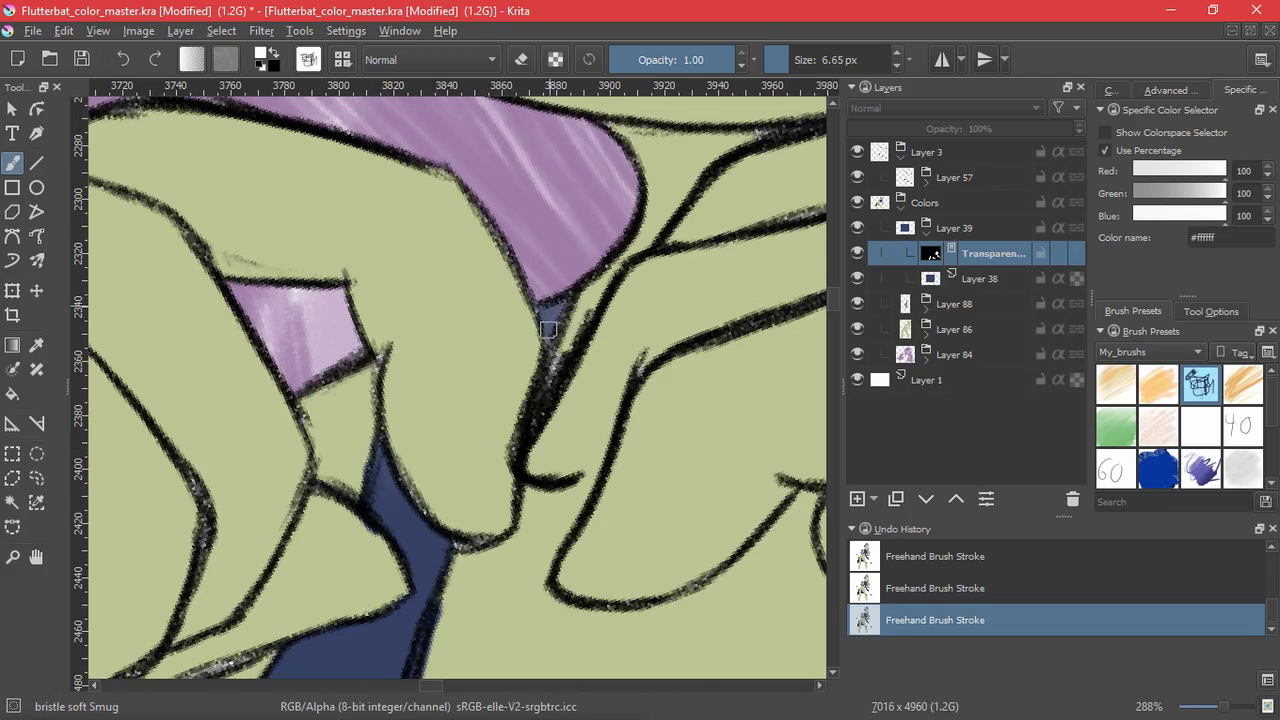
- Enlarge the brush to 37.30 px and fill the gaps along the cape's upper edge and fold lines beside the tail
{"action": "scroll", "coordinate": [545, 311], "scroll_direction": "down", "scroll_amount": 8}
{"action": "left_click_drag", "start_coordinate": [683, 543], "coordinate": [594, 471]}
{"action": "scroll", "coordinate": [547, 483], "scroll_direction": "up", "scroll_amount": 6}
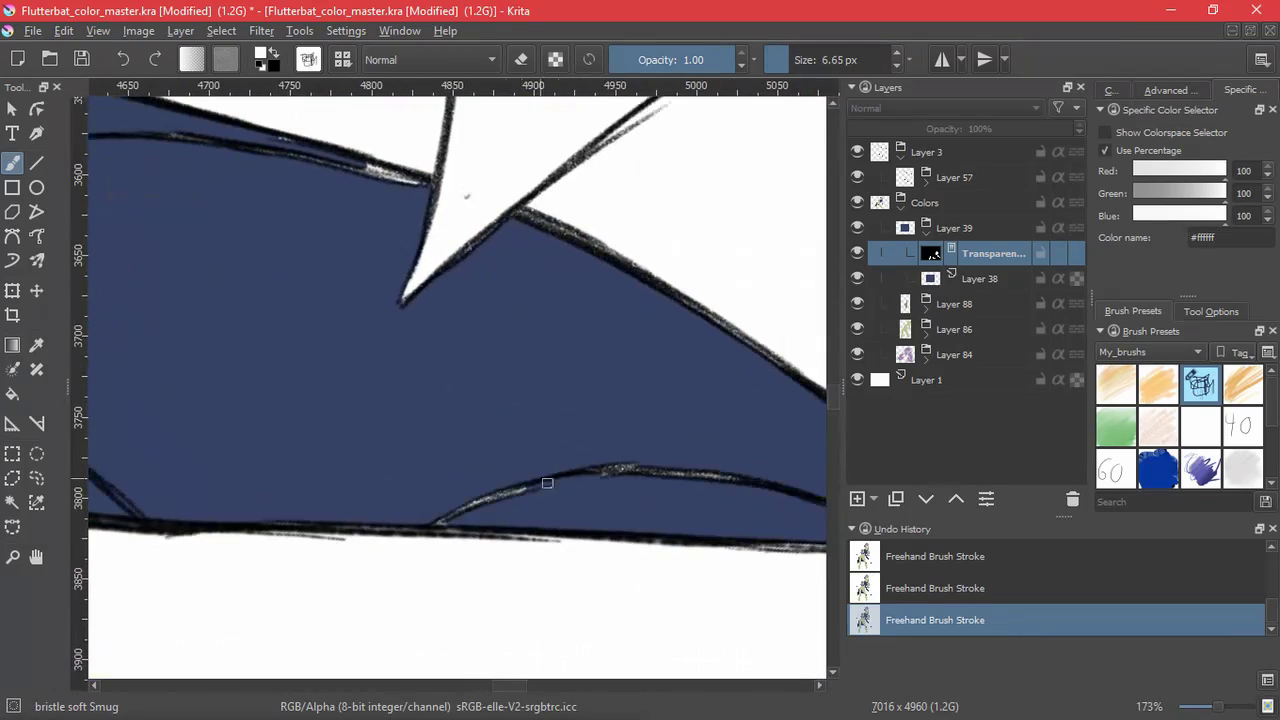
{"action": "left_click_drag", "start_coordinate": [752, 464], "coordinate": [450, 435]}
{"action": "left_click_drag", "start_coordinate": [260, 330], "coordinate": [754, 607]}
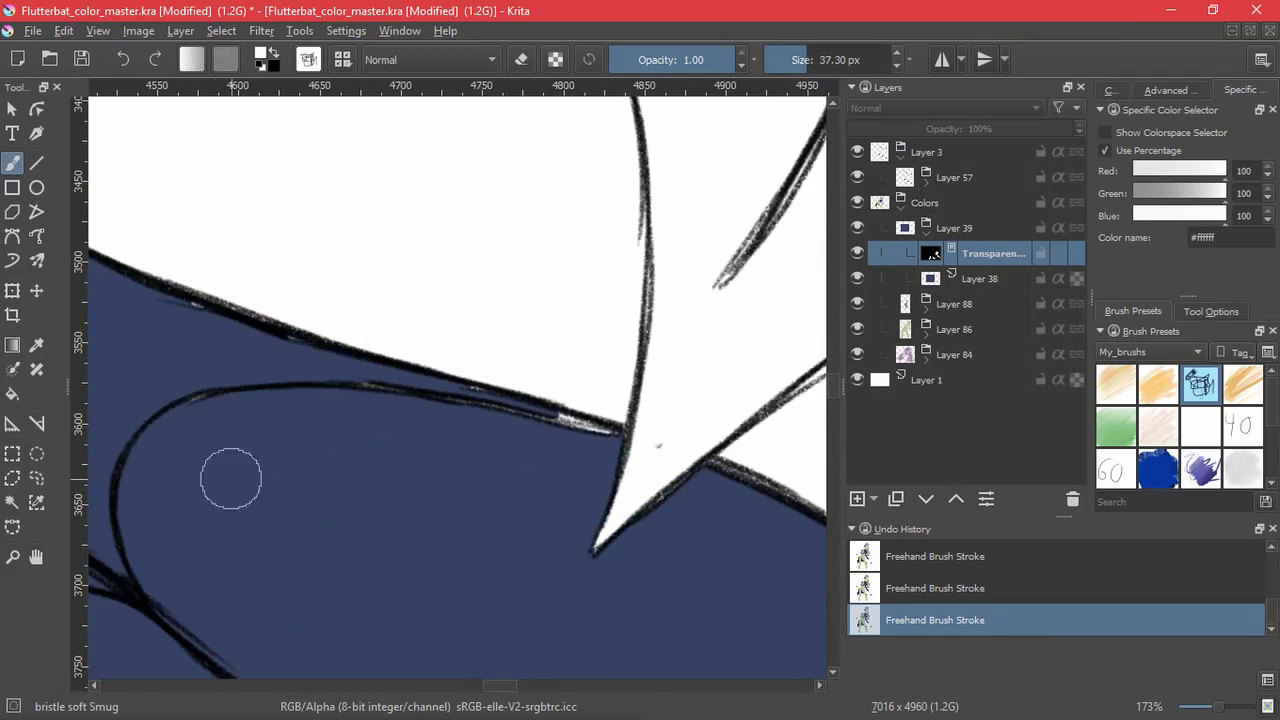
{"action": "left_click_drag", "start_coordinate": [556, 447], "coordinate": [596, 448]}
{"action": "left_click_drag", "start_coordinate": [212, 348], "coordinate": [442, 513]}
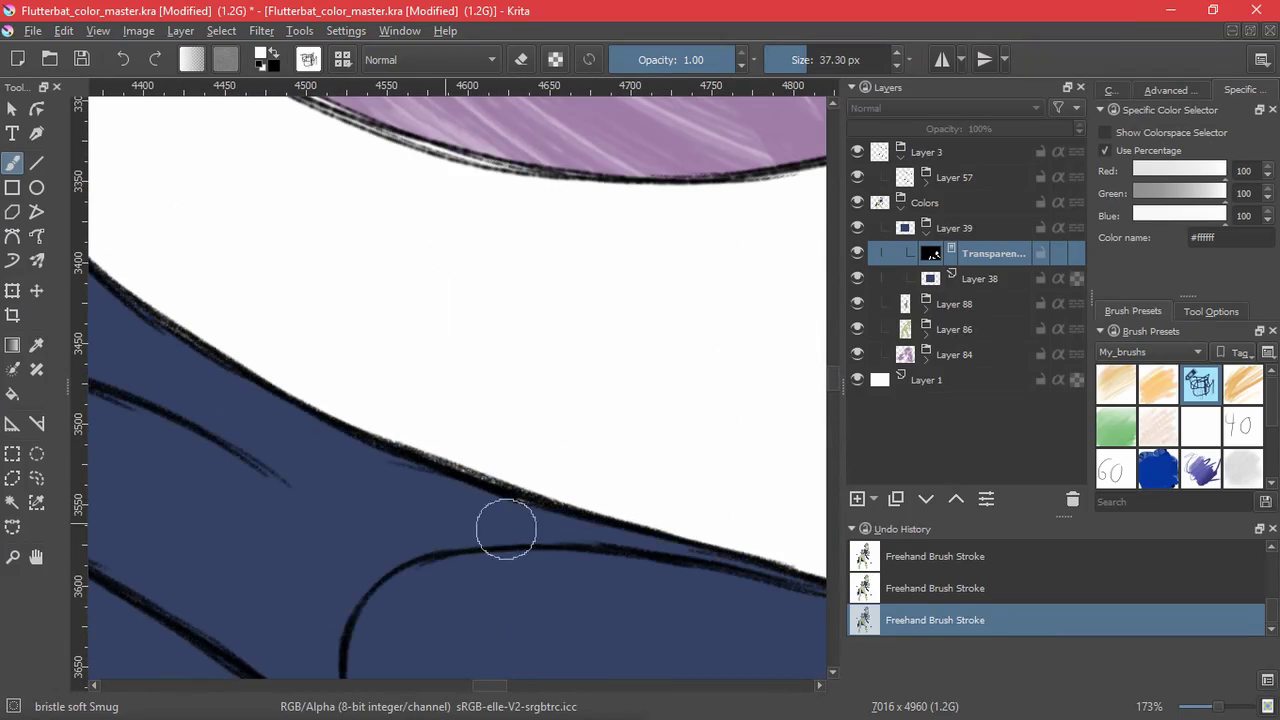
- Paint white on the outfit mask to close the gaps along the webbed cape's lines and tip between the legs
{"action": "scroll", "coordinate": [464, 587], "scroll_direction": "down", "scroll_amount": 3}
{"action": "left_click_drag", "start_coordinate": [400, 609], "coordinate": [720, 120]}
{"action": "scroll", "coordinate": [378, 517], "scroll_direction": "up", "scroll_amount": 5}
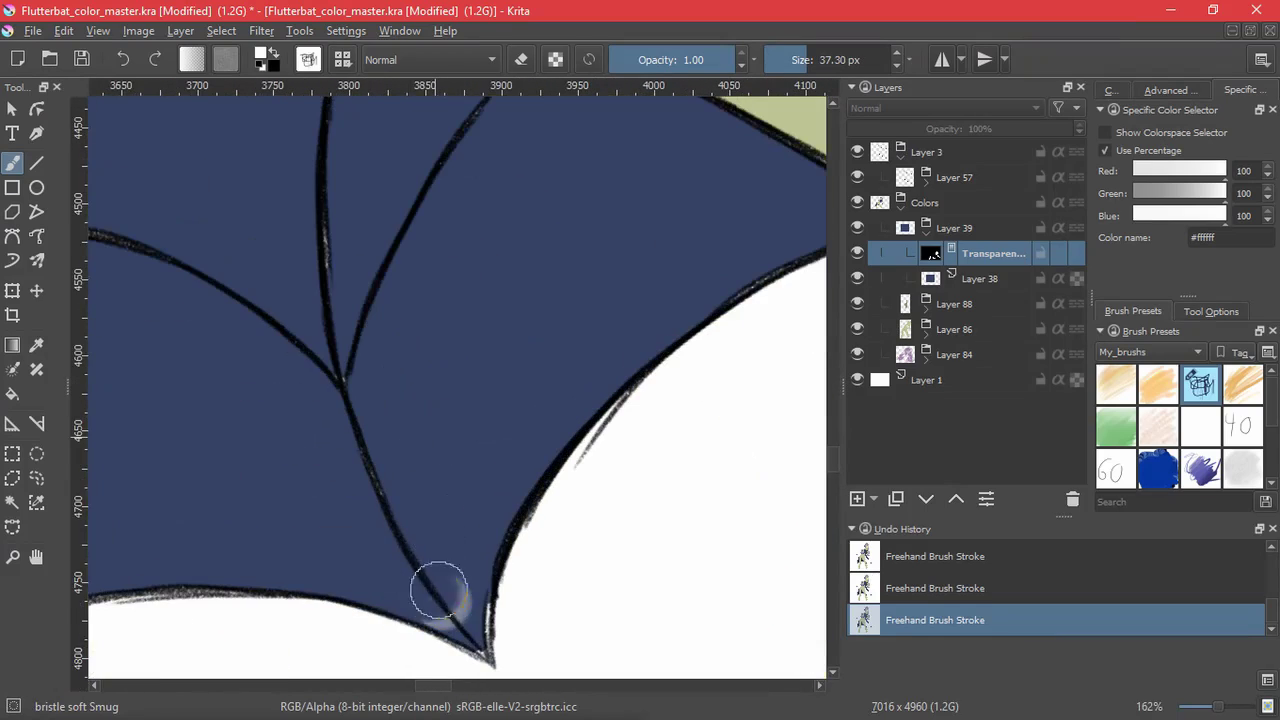
{"action": "scroll", "coordinate": [217, 296], "scroll_direction": "down", "scroll_amount": 2}
{"action": "left_click_drag", "start_coordinate": [218, 296], "coordinate": [439, 285]}
{"action": "left_click_drag", "start_coordinate": [582, 424], "coordinate": [470, 630]}
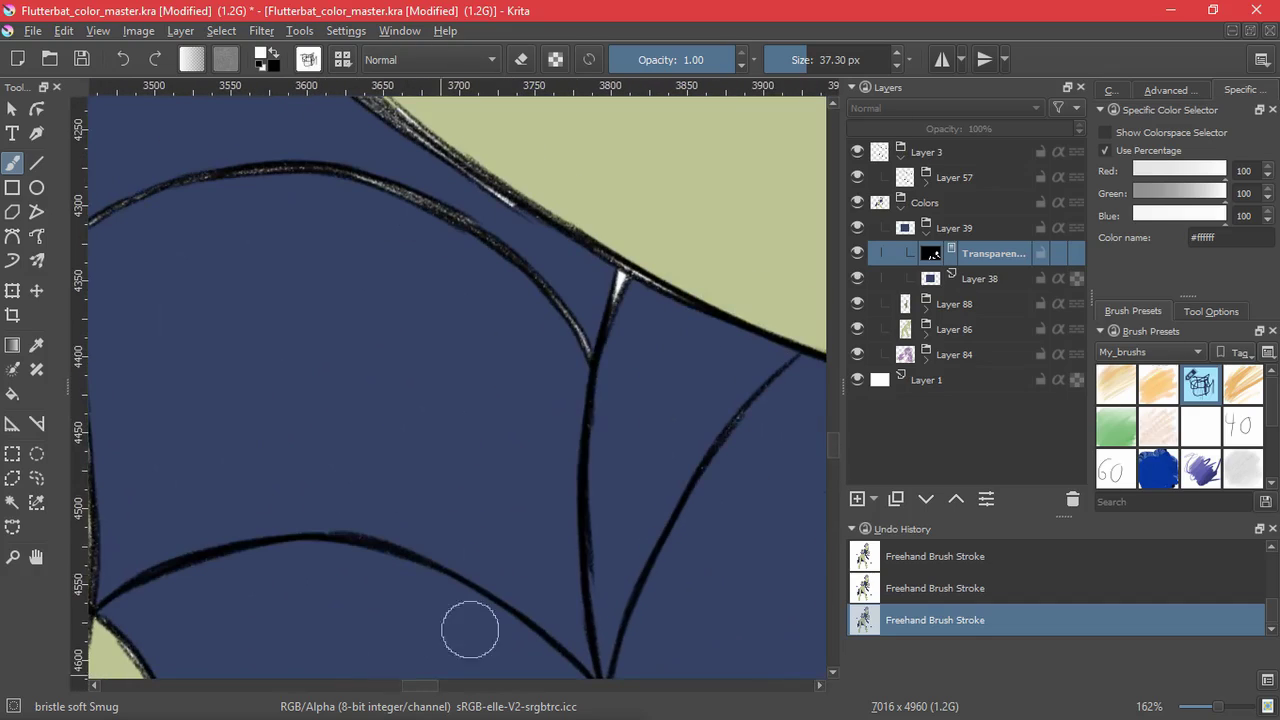
{"action": "left_click_drag", "start_coordinate": [478, 200], "coordinate": [622, 382]}
{"action": "mouse_move", "coordinate": [622, 364]}
{"action": "left_mouse_down"}
{"action": "mouse_move", "coordinate": [654, 429]}
{"action": "mouse_move", "coordinate": [397, 357]}
{"action": "mouse_move", "coordinate": [237, 390]}
{"action": "left_mouse_up"}
{"action": "mouse_move", "coordinate": [535, 305]}
{"action": "left_mouse_down"}
{"action": "mouse_move", "coordinate": [457, 453]}
{"action": "mouse_move", "coordinate": [436, 600]}
{"action": "left_mouse_up"}
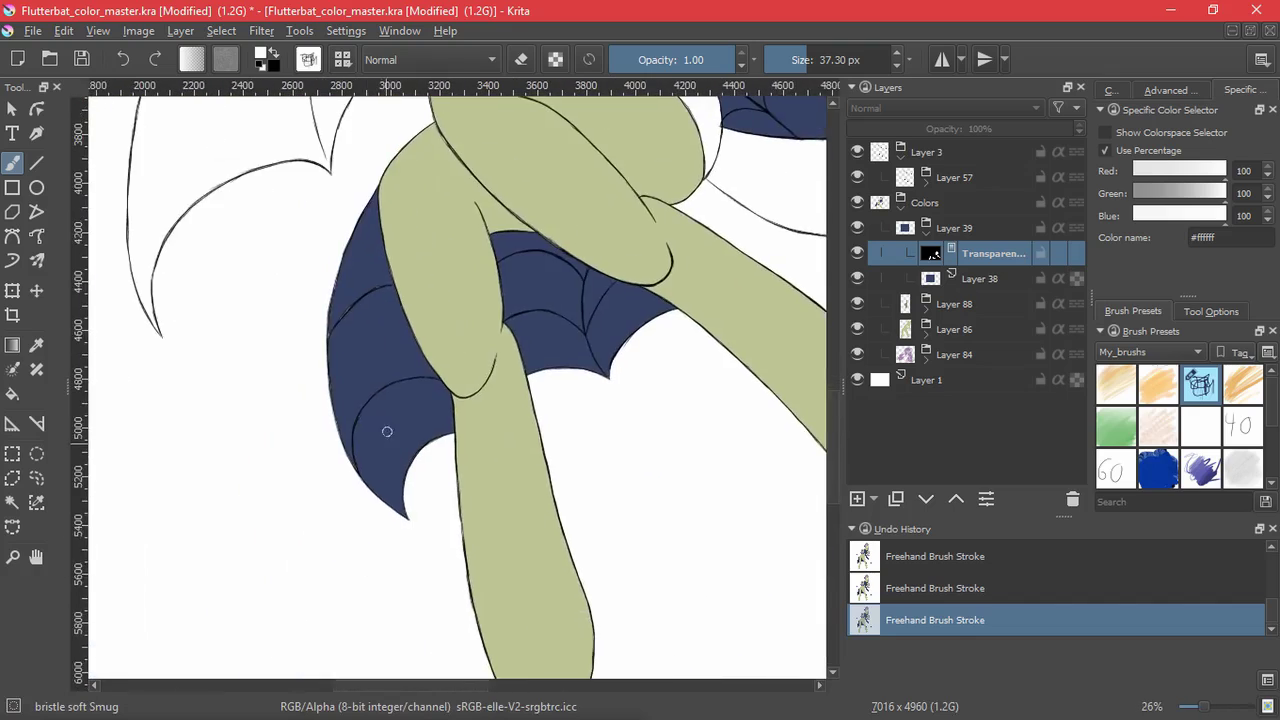
- Fill the outfit mask's gaps at the tip and outer edge of the cape part behind the bent leg
{"action": "left_click_drag", "start_coordinate": [388, 431], "coordinate": [400, 270]}
{"action": "mouse_move", "coordinate": [505, 554]}
{"action": "left_mouse_down"}
{"action": "mouse_move", "coordinate": [488, 612]}
{"action": "mouse_move", "coordinate": [412, 490]}
{"action": "left_mouse_up"}
{"action": "key", "text": "ctrl+z"}
{"action": "key", "text": "ctrl+shift+z"}
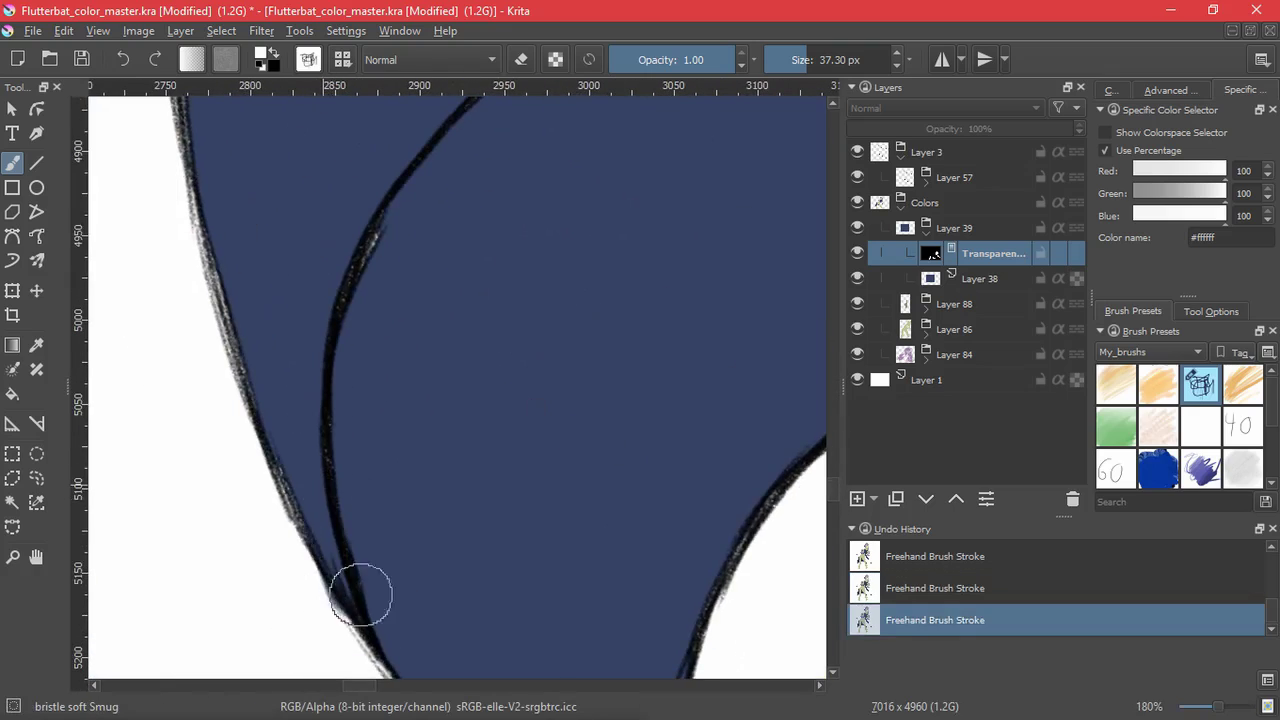
{"action": "left_click_drag", "start_coordinate": [357, 591], "coordinate": [580, 490]}
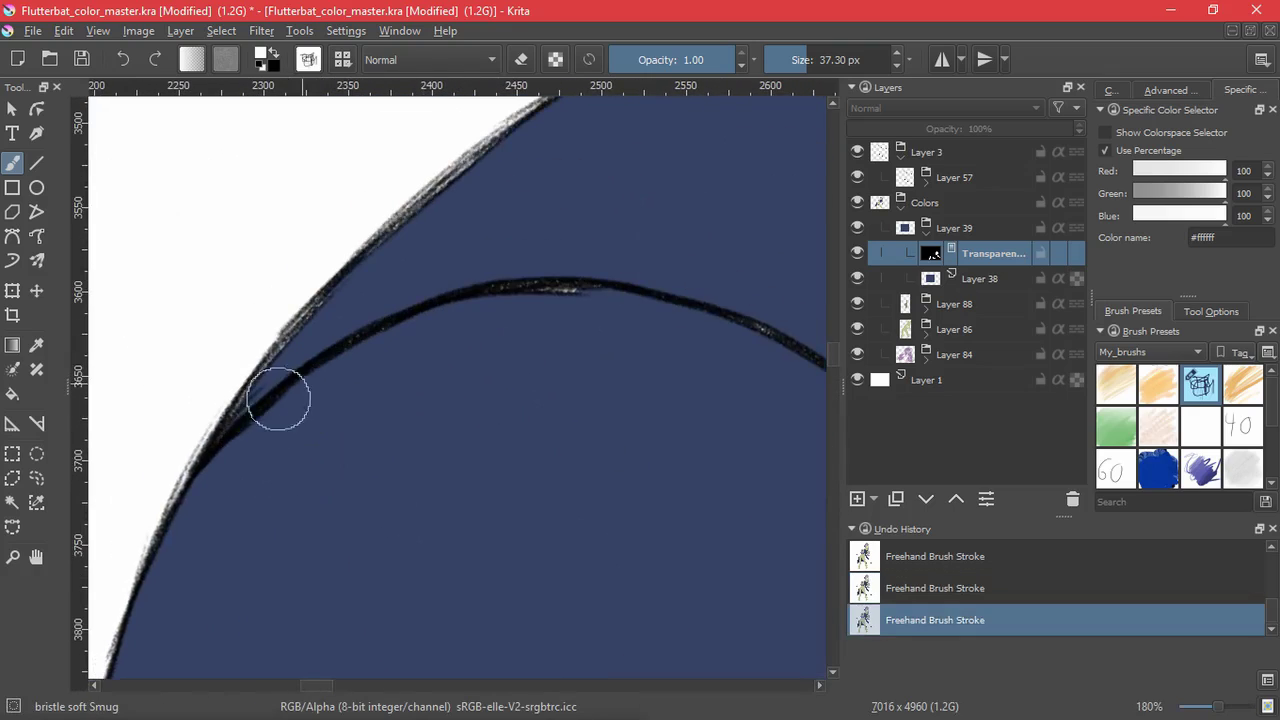
{"action": "key", "text": "ctrl+z"}
{"action": "key", "text": "ctrl+shift+z"}
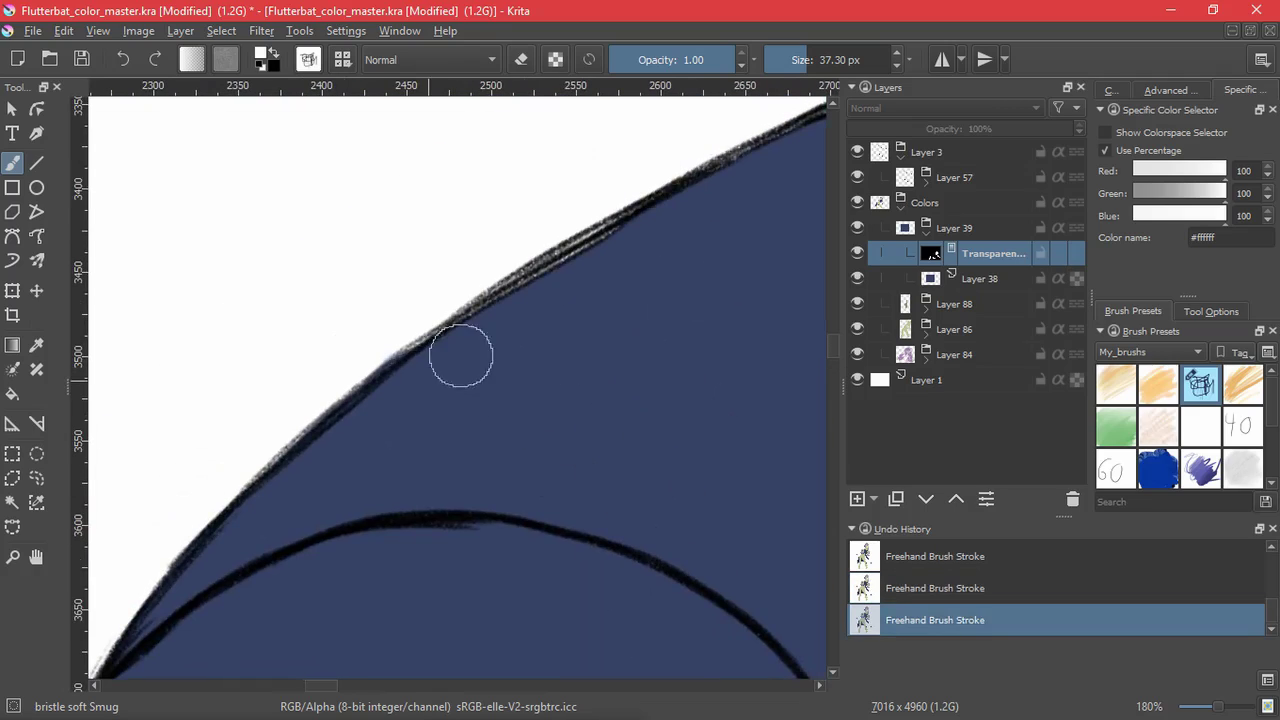
- Paint white on the mask along the cape's curved upper outline up to the thigh, and reset the canvas rotation
{"action": "left_click_drag", "start_coordinate": [461, 355], "coordinate": [604, 240]}
{"action": "left_click_drag", "start_coordinate": [581, 332], "coordinate": [363, 480]}
{"action": "left_click_drag", "start_coordinate": [527, 336], "coordinate": [705, 260]}
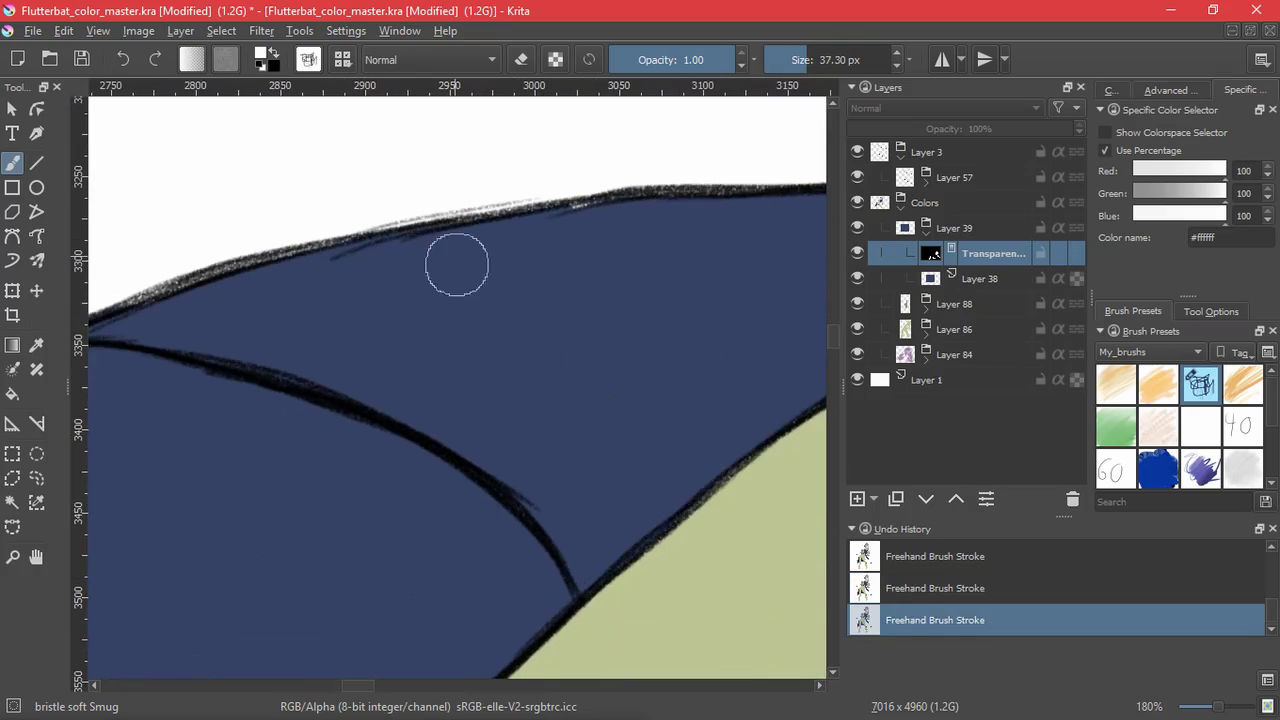
{"action": "left_click_drag", "start_coordinate": [597, 231], "coordinate": [129, 444]}
{"action": "left_click_drag", "start_coordinate": [457, 360], "coordinate": [596, 309]}
{"action": "key", "text": "2"}
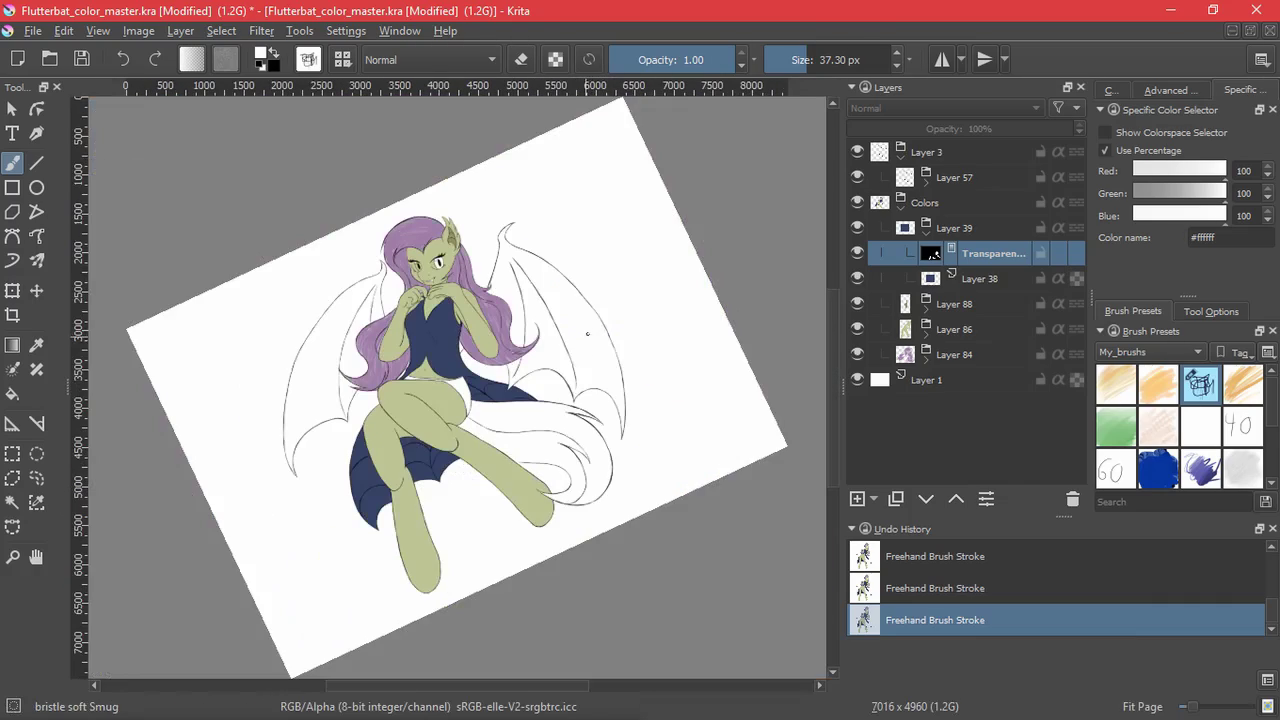
{"action": "key", "text": "5"}
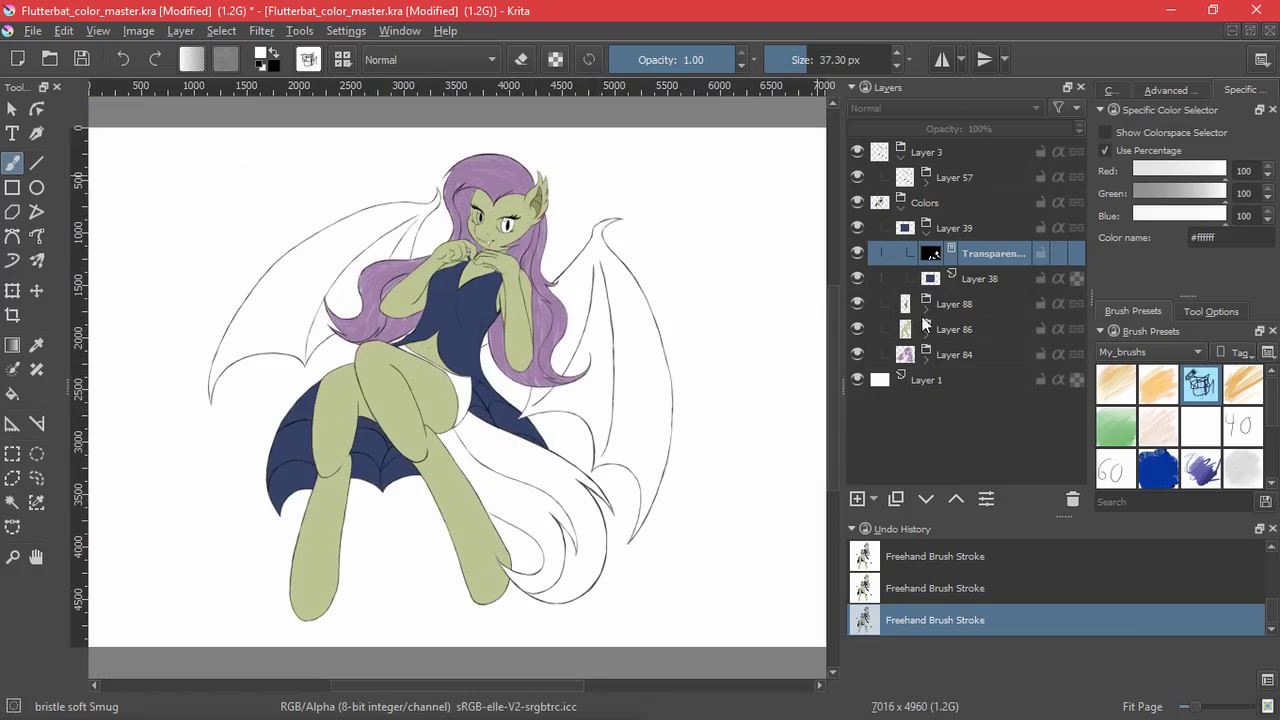
- Expand the hair group Layer 84, hide its Layer 85, collapse the outfit group, and pick the light purple hair colour
{"action": "left_click", "coordinate": [926, 359]}
{"action": "left_click", "coordinate": [858, 405]}
{"action": "left_click", "coordinate": [1114, 90]}
{"action": "left_click", "coordinate": [1168, 90]}
{"action": "left_click", "coordinate": [950, 280]}
{"action": "left_click", "coordinate": [926, 234]}
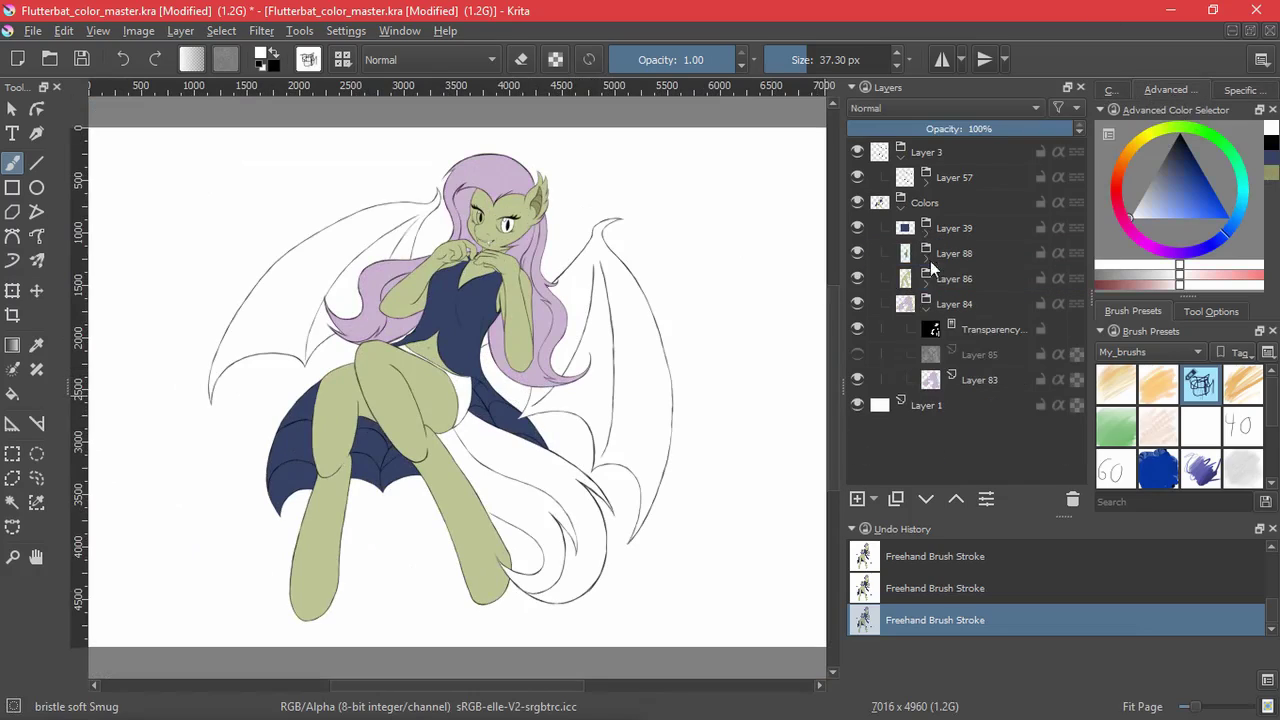
{"action": "left_click", "coordinate": [536, 233], "text": "ctrl"}
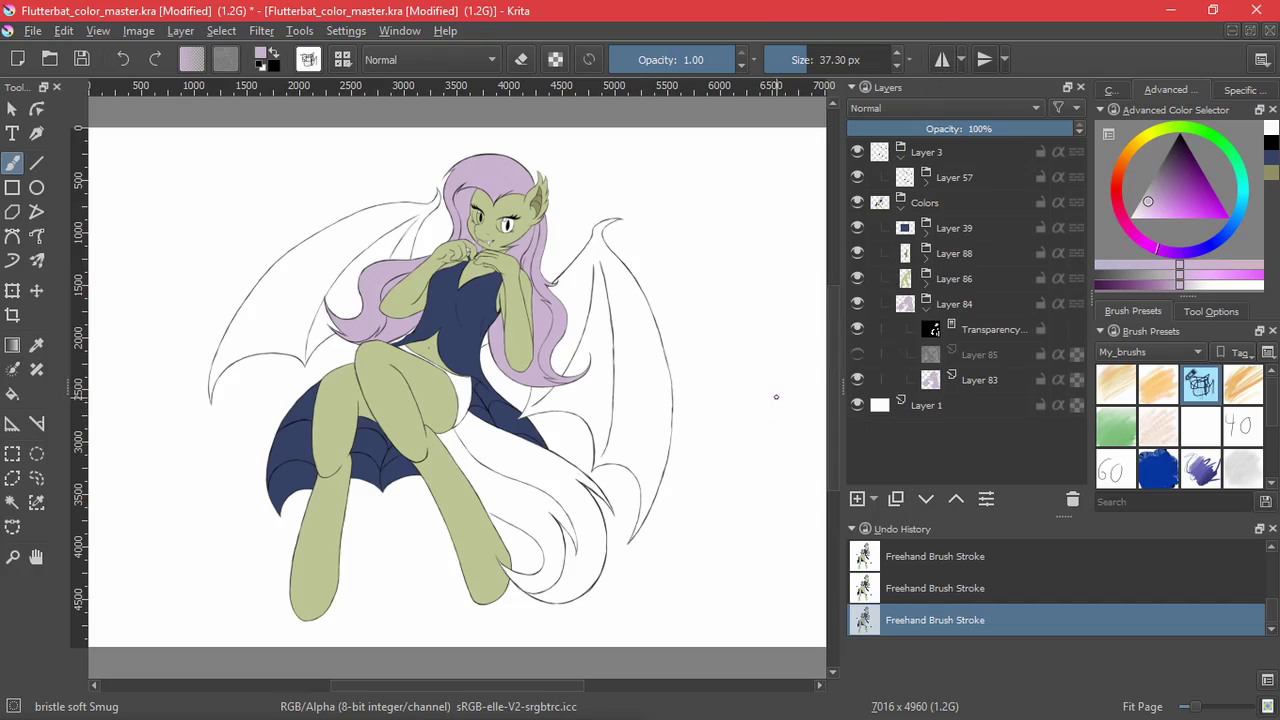
{"action": "left_click", "coordinate": [12, 502]}
{"action": "left_click", "coordinate": [520, 506]}
{"action": "scroll", "coordinate": [515, 520], "scroll_direction": "up", "scroll_amount": 3}
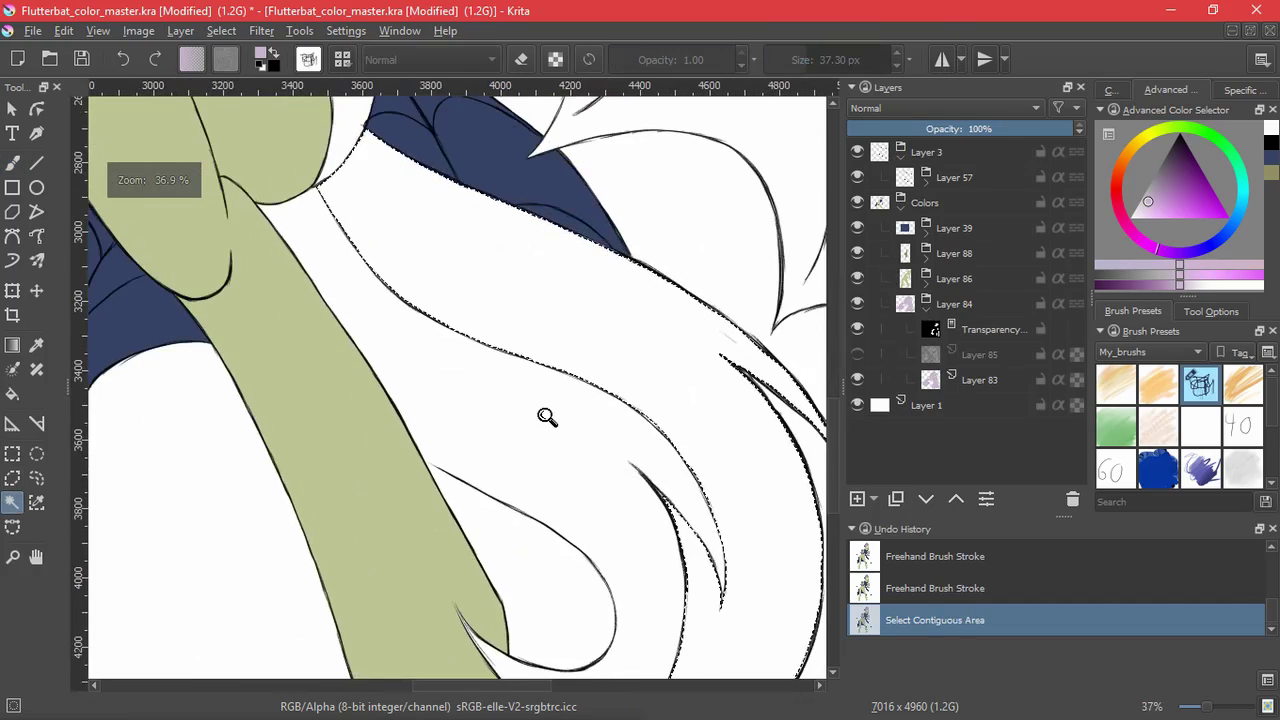
{"action": "key", "text": "ctrl+shift+a"}
{"action": "left_click_drag", "start_coordinate": [592, 570], "coordinate": [580, 490]}
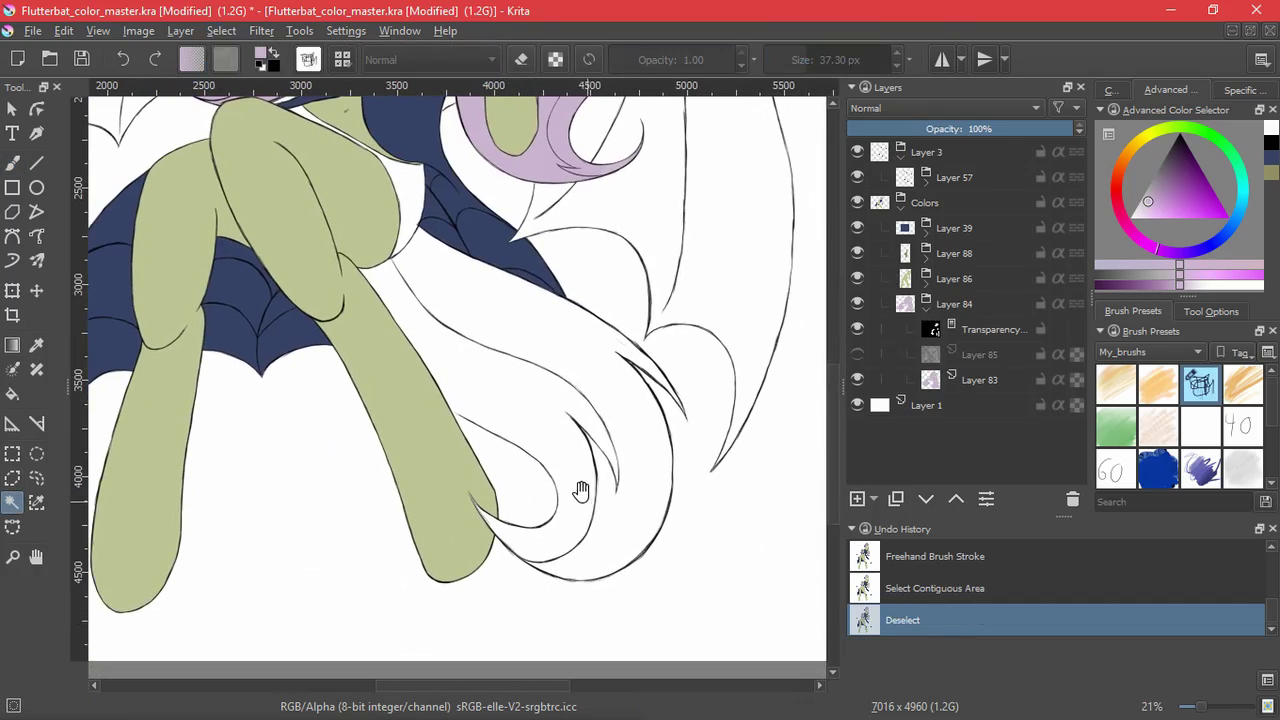
- Hide the hair group's transparency mask, make Layer 83 active for painting, and undo the trial brush strokes
{"action": "key", "text": "b"}
{"action": "left_click", "coordinate": [857, 329]}
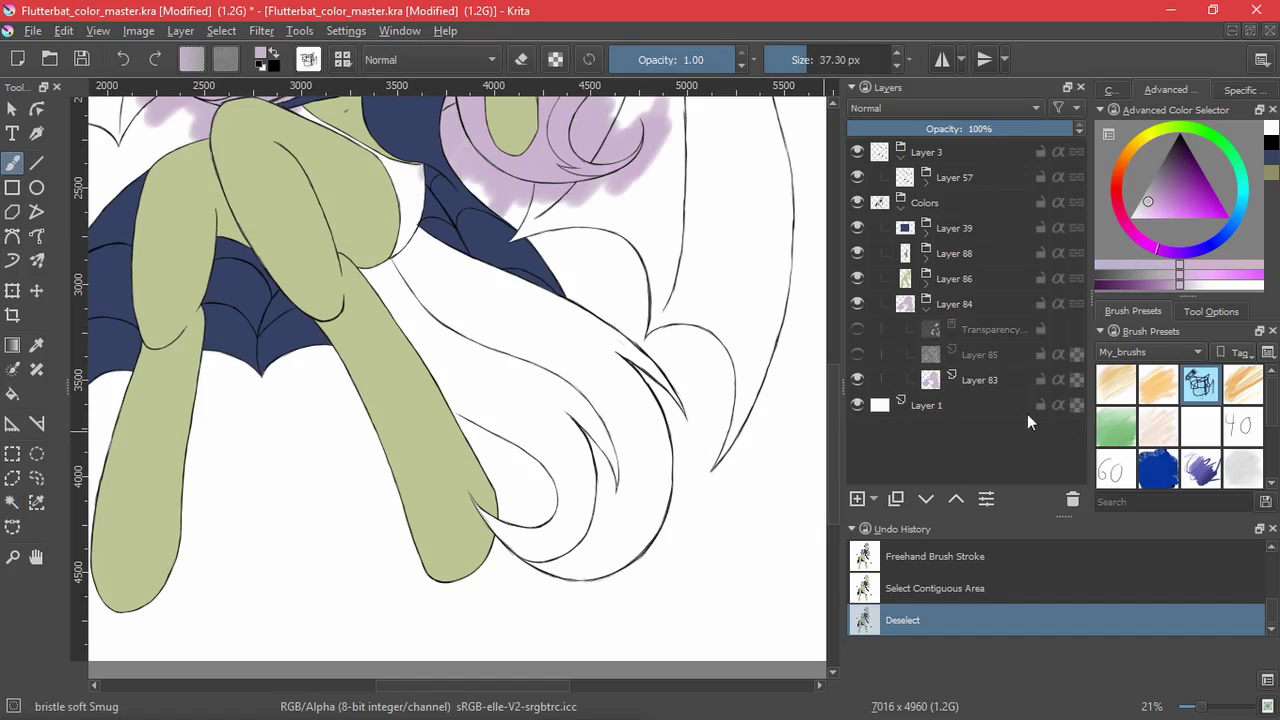
{"action": "mouse_move", "coordinate": [1273, 410]}
{"action": "left_mouse_down"}
{"action": "mouse_move", "coordinate": [1274, 444]}
{"action": "mouse_move", "coordinate": [1273, 412]}
{"action": "left_mouse_up"}
{"action": "key", "text": "ctrl+z"}
{"action": "mouse_move", "coordinate": [580, 396]}
{"action": "left_mouse_down"}
{"action": "mouse_move", "coordinate": [632, 388]}
{"action": "mouse_move", "coordinate": [606, 417]}
{"action": "mouse_move", "coordinate": [629, 423]}
{"action": "left_mouse_up"}
{"action": "key", "text": "ctrl+z"}
{"action": "left_click", "coordinate": [945, 379]}
{"action": "key", "text": "ctrl+z"}
{"action": "mouse_move", "coordinate": [574, 378]}
{"action": "left_mouse_down"}
{"action": "mouse_move", "coordinate": [539, 428]}
{"action": "mouse_move", "coordinate": [495, 335]}
{"action": "left_mouse_up"}
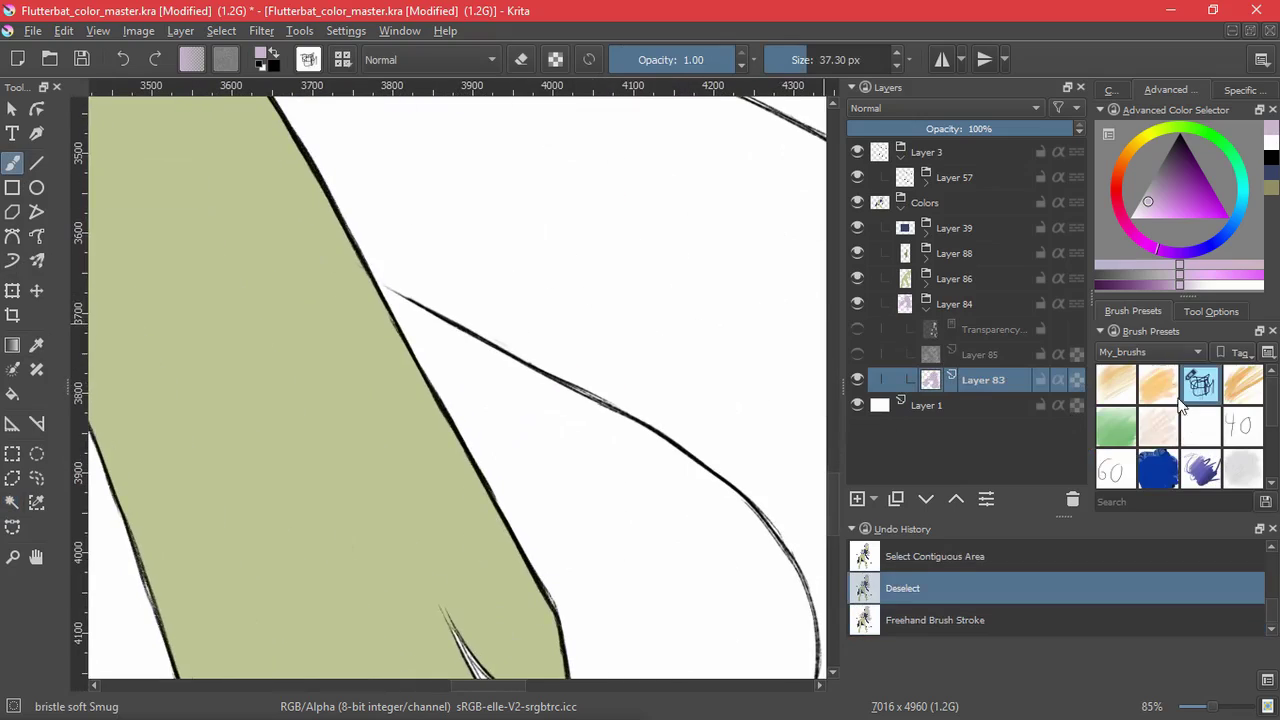
- With Ink brush 25 2, paint light purple on Layer 83 to bridge the gap between the tail line and the leg
{"action": "left_click", "coordinate": [1200, 427]}
{"action": "left_click_drag", "start_coordinate": [560, 162], "coordinate": [566, 250]}
{"action": "key", "text": "ctrl+z"}
{"action": "left_click_drag", "start_coordinate": [500, 225], "coordinate": [595, 350]}
{"action": "left_click_drag", "start_coordinate": [577, 340], "coordinate": [601, 265]}
{"action": "mouse_move", "coordinate": [498, 280]}
{"action": "left_mouse_down"}
{"action": "mouse_move", "coordinate": [485, 336]}
{"action": "mouse_move", "coordinate": [481, 302]}
{"action": "left_mouse_up"}
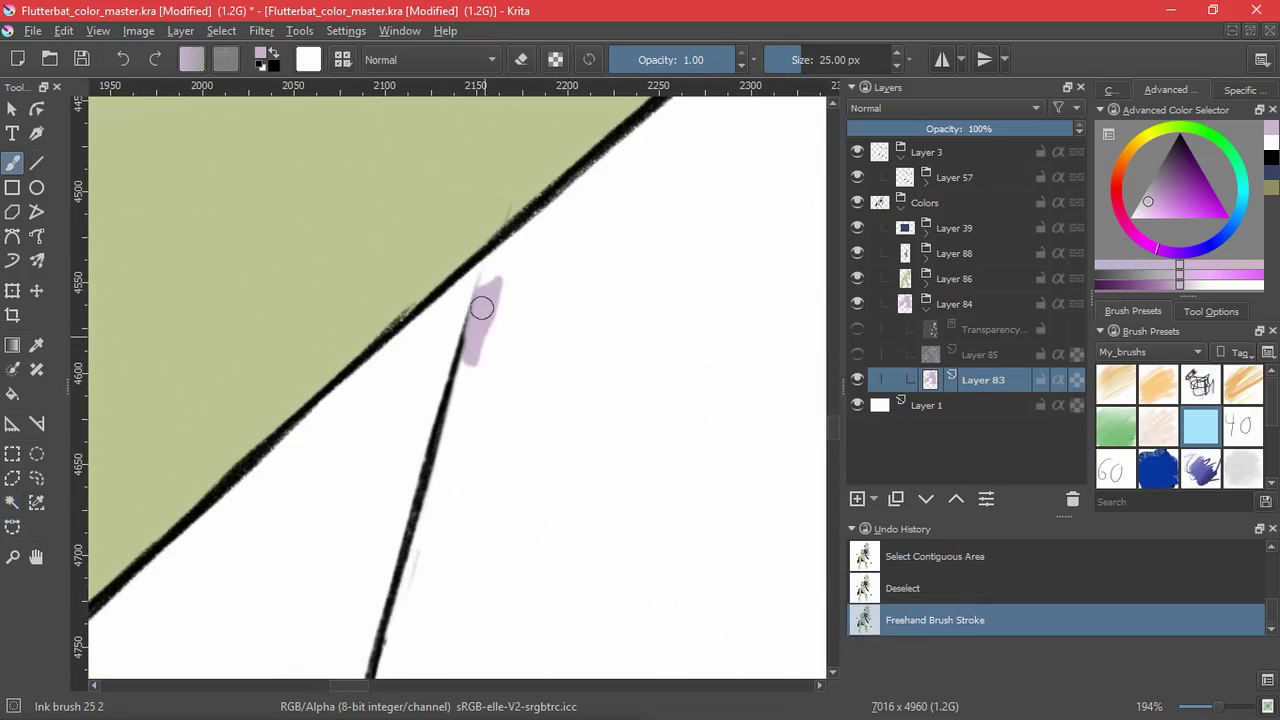
{"action": "left_click_drag", "start_coordinate": [534, 222], "coordinate": [473, 346]}
{"action": "left_click_drag", "start_coordinate": [595, 161], "coordinate": [415, 527]}
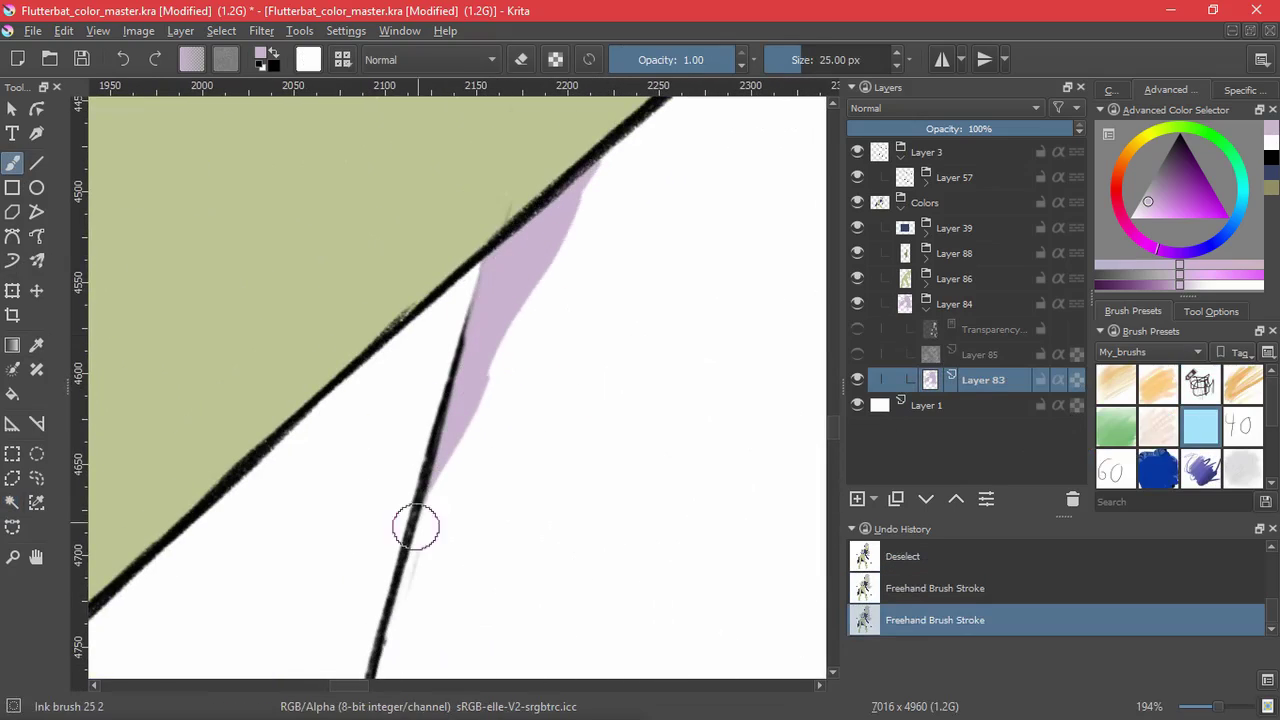
- Select the tail's enclosed areas with the contiguous selection tool and grow the selection
{"action": "key", "text": "5"}
{"action": "left_click_drag", "start_coordinate": [644, 298], "coordinate": [406, 434]}
{"action": "left_click", "coordinate": [12, 503]}
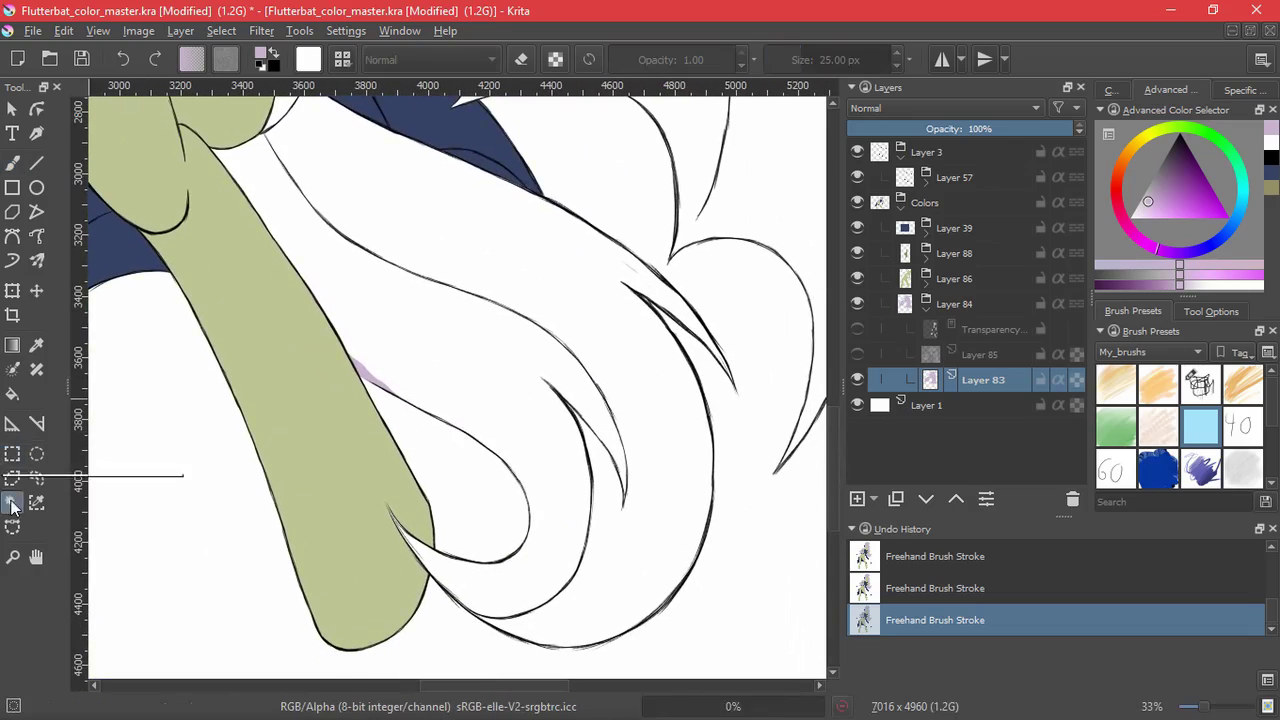
{"action": "left_click", "coordinate": [528, 258]}
{"action": "left_click", "coordinate": [514, 243]}
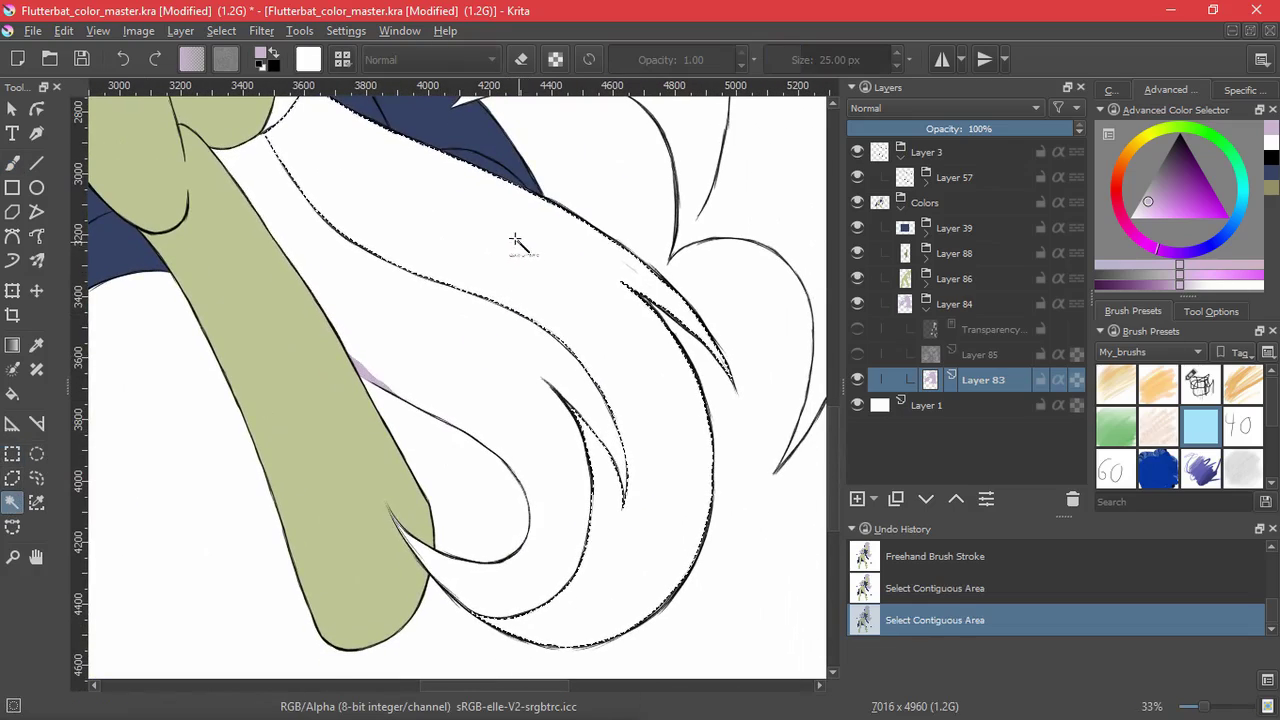
{"action": "left_click", "coordinate": [221, 31]}
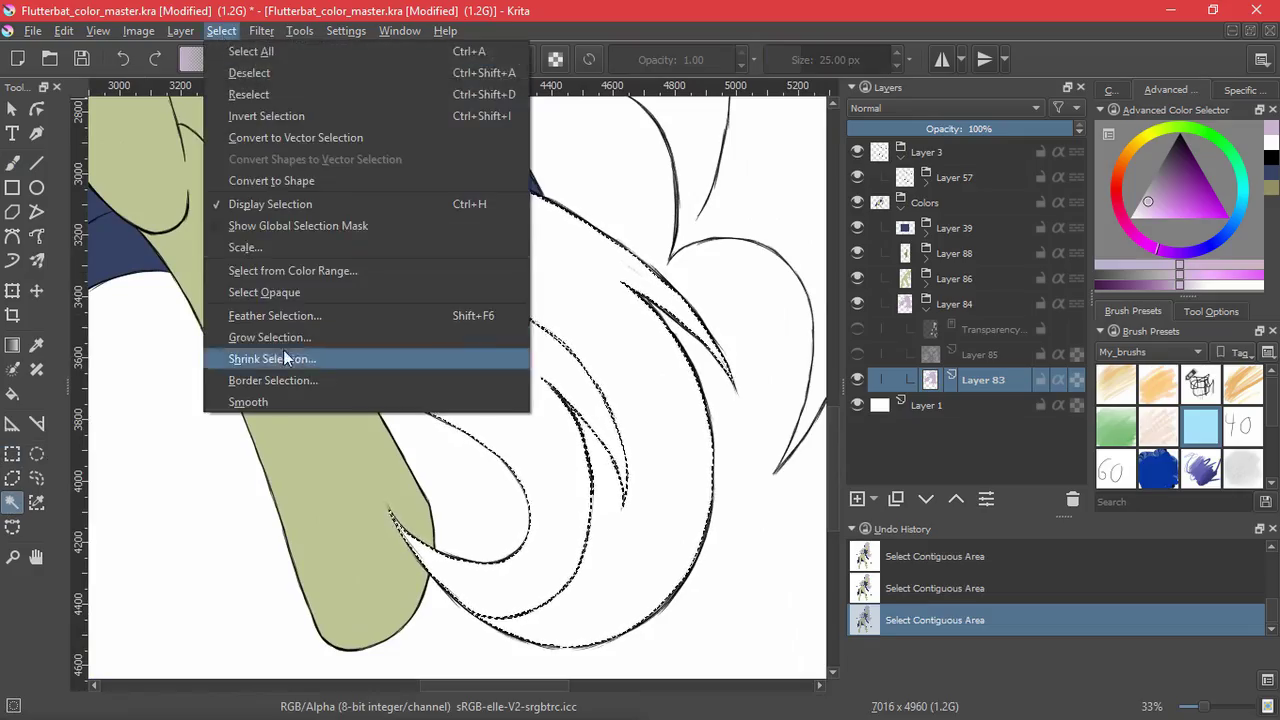
{"action": "left_click", "coordinate": [300, 356]}
{"action": "scroll", "coordinate": [570, 446], "scroll_direction": "up", "scroll_amount": 2}
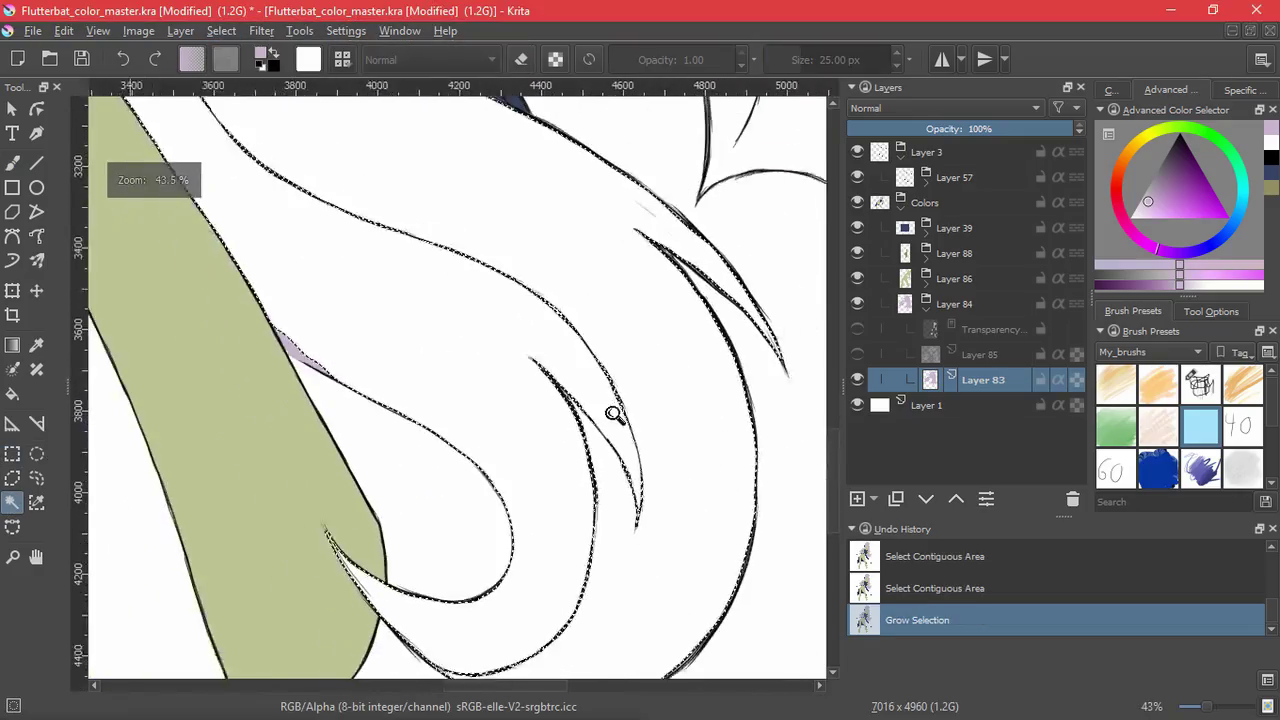
- Show the hair group's transparency mask again and fill the tail selection on it with white
{"action": "left_click", "coordinate": [860, 334]}
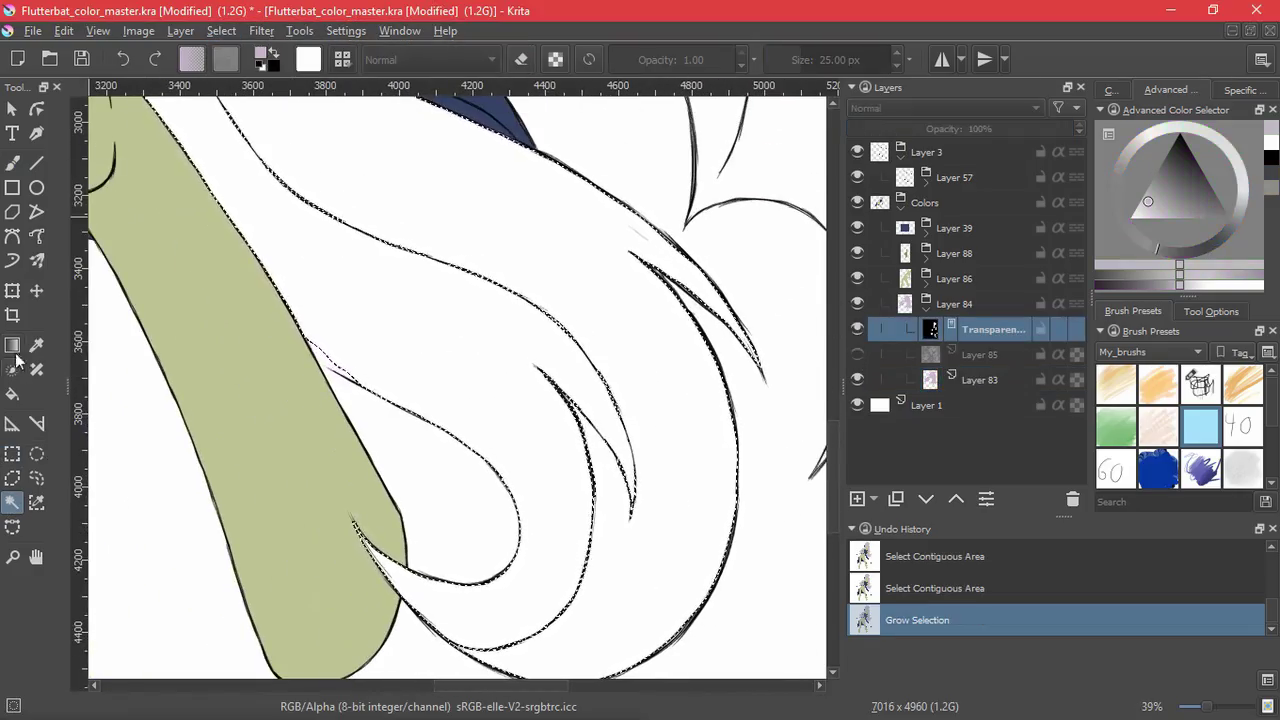
{"action": "left_click", "coordinate": [12, 393]}
{"action": "key", "text": "d"}
{"action": "key", "text": "x"}
{"action": "left_click", "coordinate": [423, 240]}
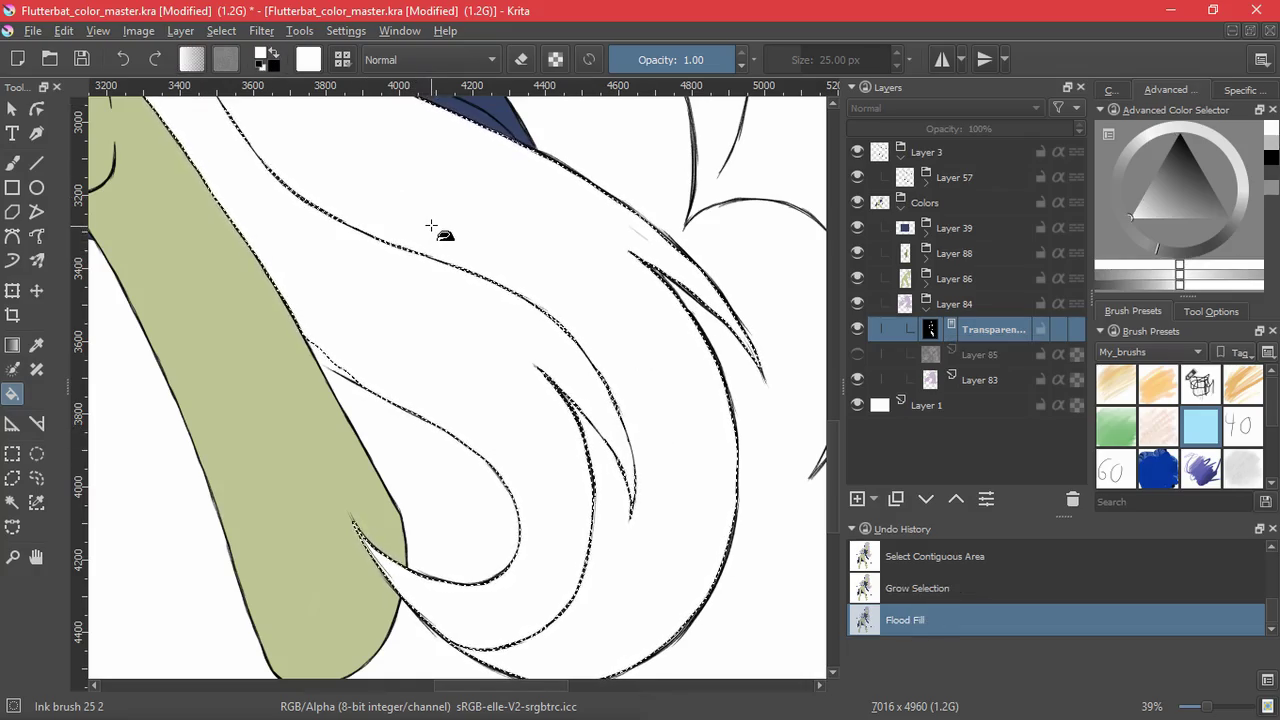
- Deselect the tail and, with bristle soft Smug, paint white on the hair group's transparency mask along the gap beside the leg
{"action": "left_click", "coordinate": [221, 31]}
{"action": "left_click", "coordinate": [245, 55]}
{"action": "key", "text": "b"}
{"action": "left_click", "coordinate": [1200, 383]}
{"action": "mouse_move", "coordinate": [344, 413]}
{"action": "left_mouse_down"}
{"action": "mouse_move", "coordinate": [574, 289]}
{"action": "mouse_move", "coordinate": [577, 482]}
{"action": "left_mouse_up"}
{"action": "mouse_move", "coordinate": [383, 586]}
{"action": "left_mouse_down"}
{"action": "mouse_move", "coordinate": [449, 397]}
{"action": "mouse_move", "coordinate": [497, 343]}
{"action": "left_mouse_up"}
{"action": "scroll", "coordinate": [470, 521], "scroll_direction": "down", "scroll_amount": 8}
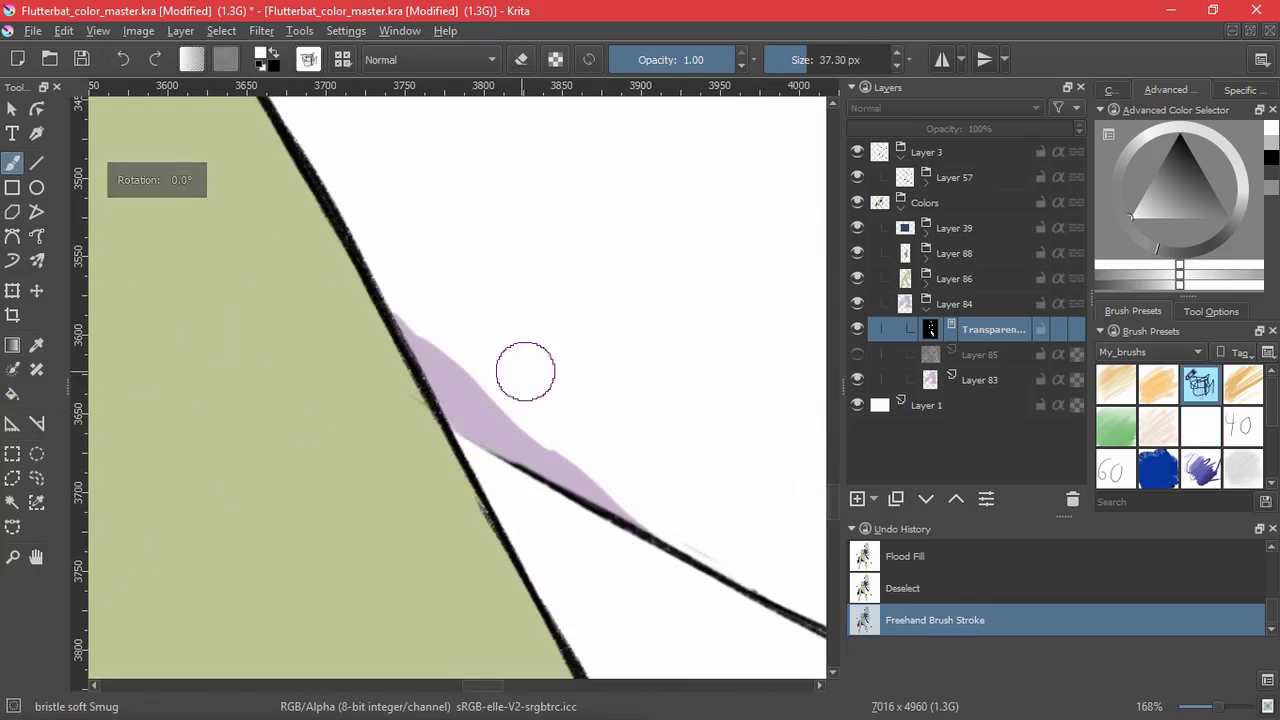
{"action": "scroll", "coordinate": [1272, 420], "scroll_direction": "down", "scroll_amount": 1}
- Paint the whole tail on Layer 83 in the hair's light purple, using Sketch brush 02 at 130.46 px
{"action": "left_click", "coordinate": [1201, 469]}
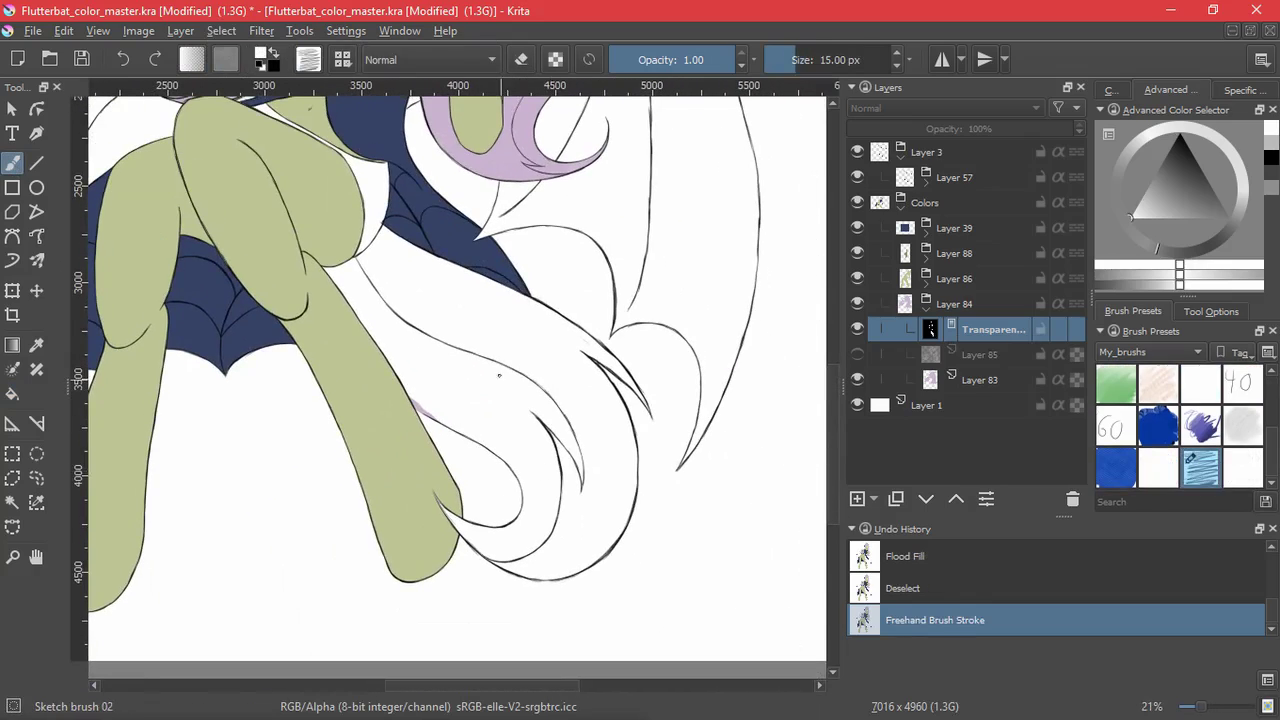
{"action": "key", "text": "ctrl+z"}
{"action": "left_click", "coordinate": [980, 379]}
{"action": "left_click", "coordinate": [522, 165], "text": "ctrl"}
{"action": "left_click_drag", "start_coordinate": [516, 337], "coordinate": [494, 364]}
{"action": "key", "text": "ctrl+z"}
{"action": "mouse_move", "coordinate": [337, 261]}
{"action": "left_mouse_down"}
{"action": "mouse_move", "coordinate": [326, 264]}
{"action": "mouse_move", "coordinate": [412, 214]}
{"action": "mouse_move", "coordinate": [423, 366]}
{"action": "mouse_move", "coordinate": [464, 268]}
{"action": "left_mouse_up"}
{"action": "left_click_drag", "start_coordinate": [597, 333], "coordinate": [632, 333], "text": "shift"}
{"action": "mouse_move", "coordinate": [475, 288]}
{"action": "left_mouse_down"}
{"action": "mouse_move", "coordinate": [626, 440]}
{"action": "mouse_move", "coordinate": [527, 595]}
{"action": "mouse_move", "coordinate": [495, 530]}
{"action": "mouse_move", "coordinate": [435, 495]}
{"action": "mouse_move", "coordinate": [545, 418]}
{"action": "mouse_move", "coordinate": [554, 380]}
{"action": "left_mouse_up"}
{"action": "scroll", "coordinate": [483, 310], "scroll_direction": "down", "scroll_amount": 1}
{"action": "left_click_drag", "start_coordinate": [483, 310], "coordinate": [517, 380], "text": "ctrl"}
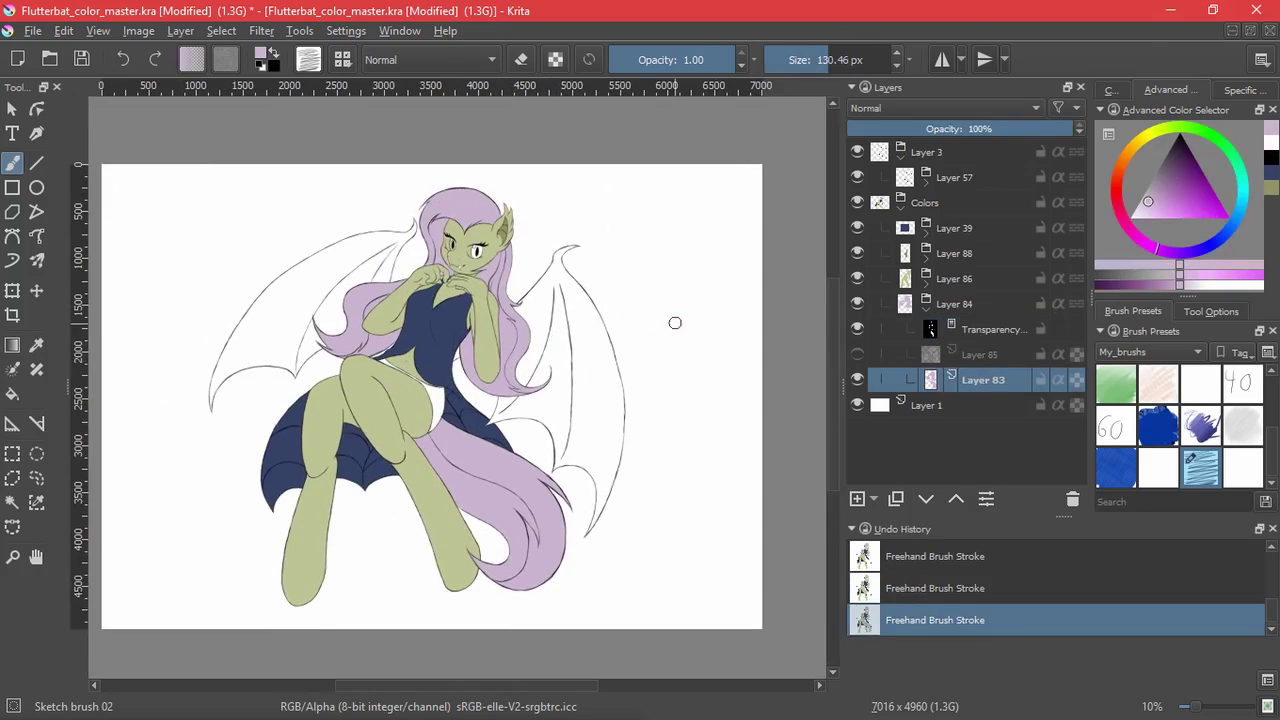
- Try more saturated skin greens, with saturation 39.39 and 63.41, as trial strokes on Layer 81, undoing each
{"action": "left_click", "coordinate": [371, 383], "text": "ctrl"}
{"action": "left_click", "coordinate": [1124, 90]}
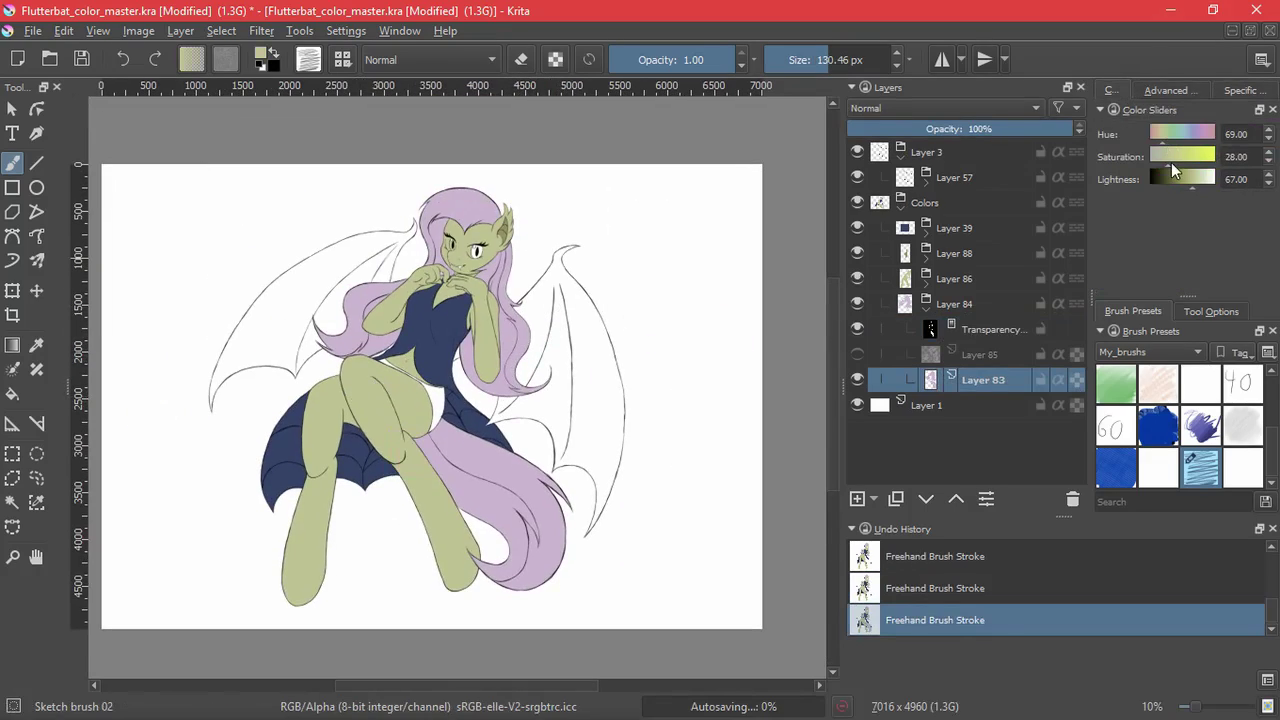
{"action": "left_click", "coordinate": [1175, 166]}
{"action": "key", "text": "ctrl+z"}
{"action": "left_click", "coordinate": [926, 284]}
{"action": "left_click", "coordinate": [975, 329]}
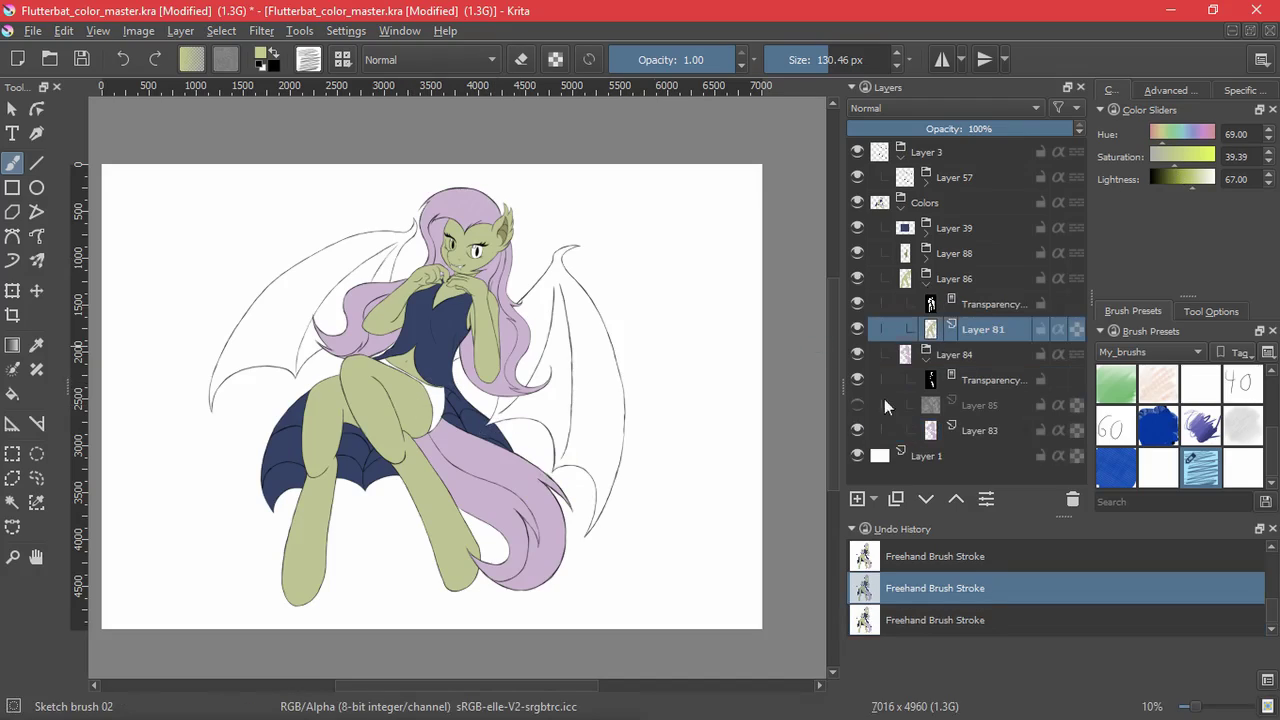
{"action": "left_click_drag", "start_coordinate": [424, 406], "coordinate": [424, 428]}
{"action": "key", "text": "ctrl+z"}
{"action": "left_click", "coordinate": [1191, 157]}
{"action": "key", "text": "ctrl+z"}
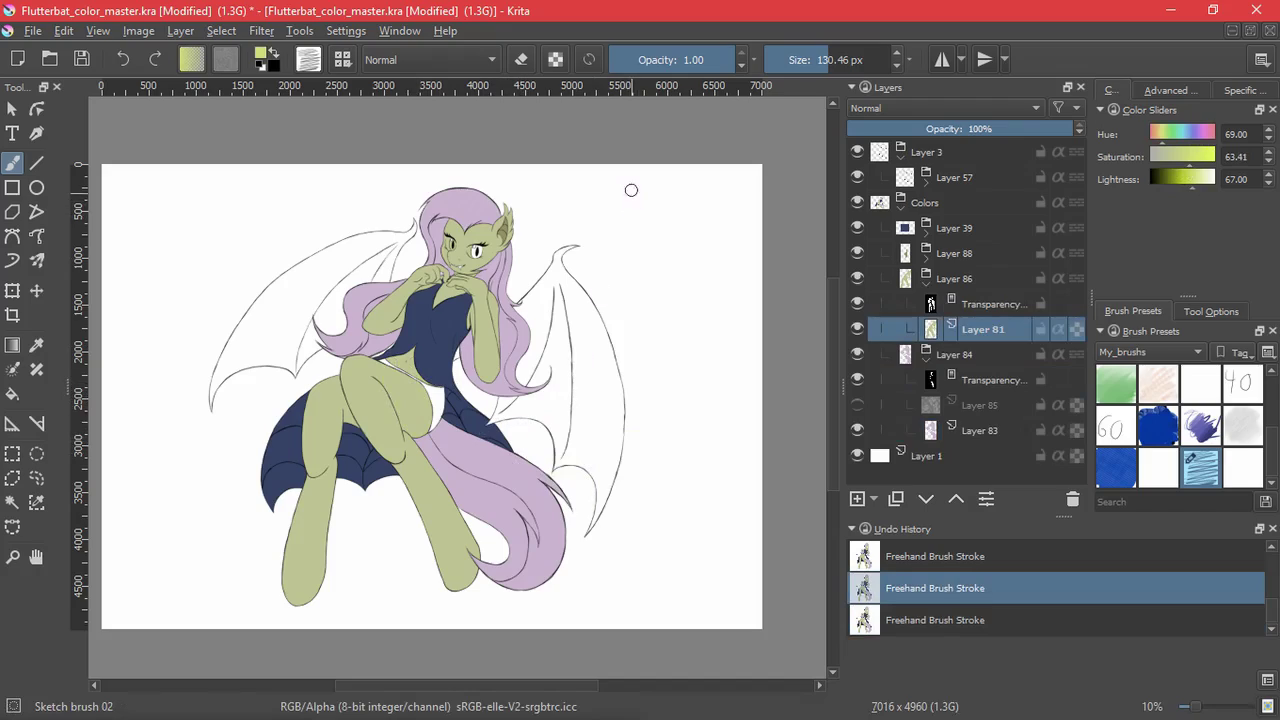
- Delete the hidden Multiply layer, Layer 85, from the hair group
{"action": "left_click", "coordinate": [930, 409]}
{"action": "left_click", "coordinate": [858, 405]}
{"action": "left_click", "coordinate": [858, 405]}
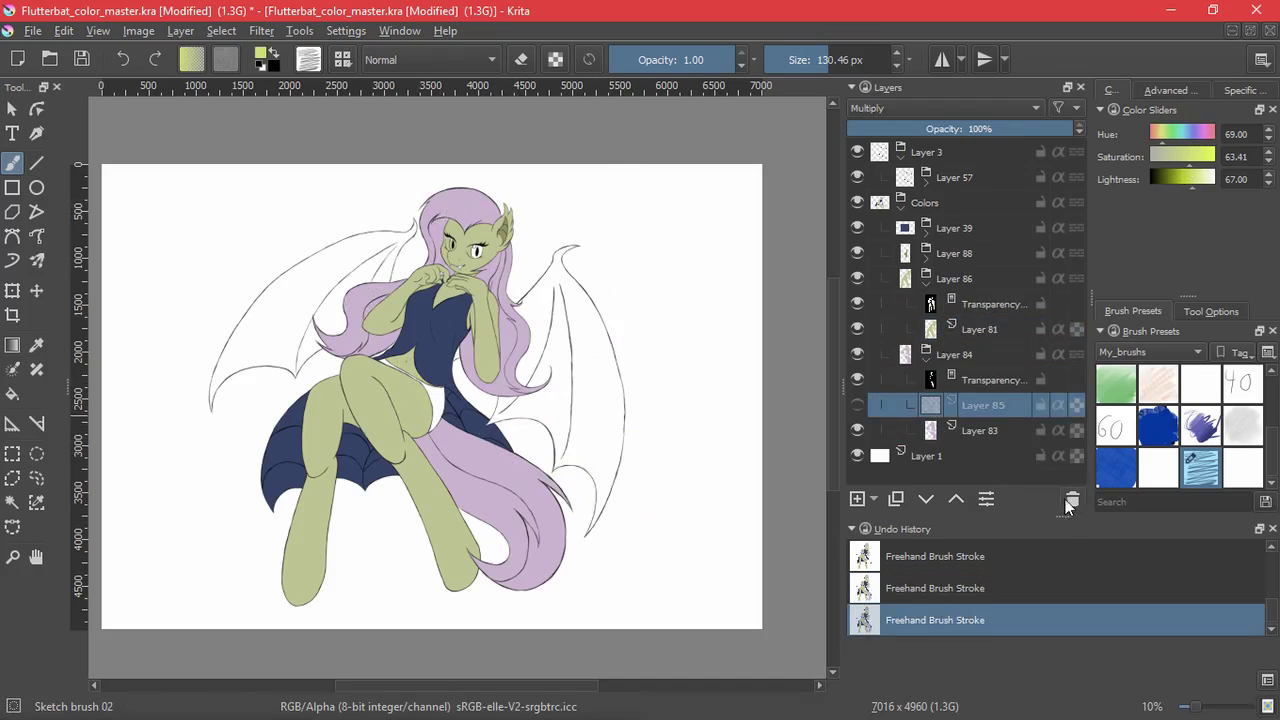
{"action": "left_click", "coordinate": [1072, 499]}
- With Layer 81 active, select both wings' enclosed areas with the contiguous selection tool and grow the selection
{"action": "left_click", "coordinate": [928, 332]}
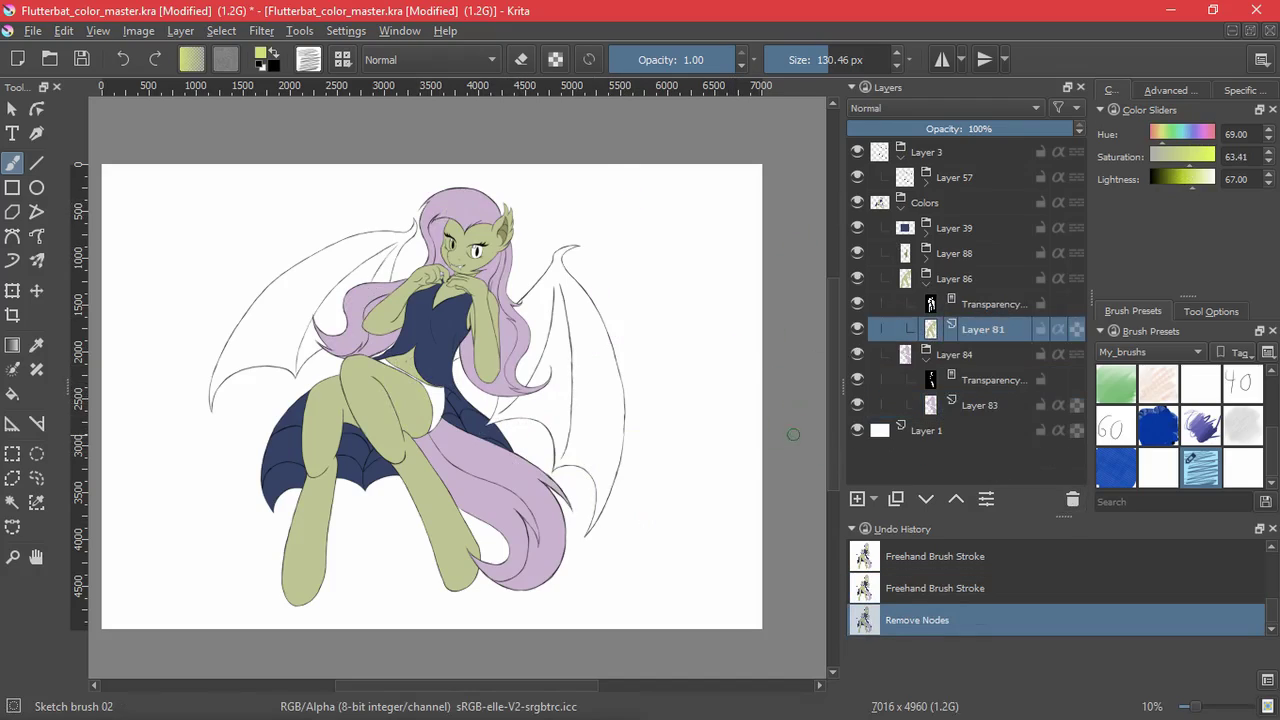
{"action": "left_click", "coordinate": [12, 505]}
{"action": "left_click", "coordinate": [606, 420]}
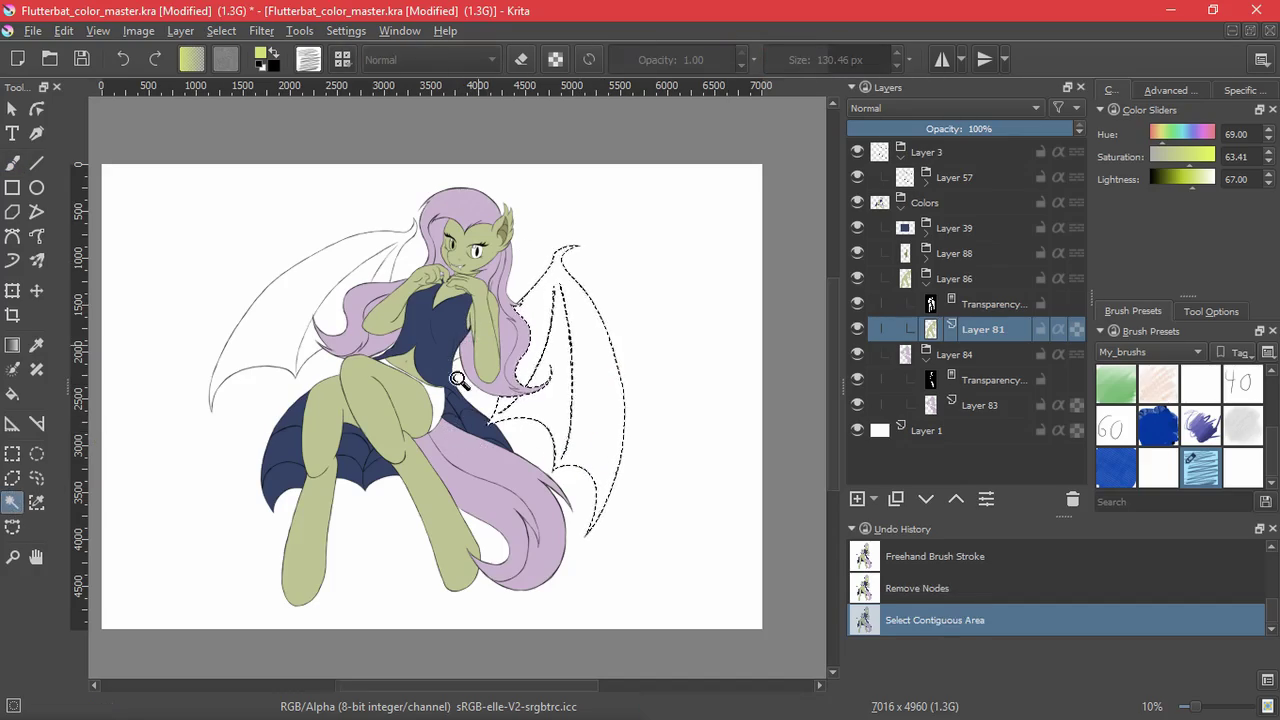
{"action": "scroll", "coordinate": [469, 380], "scroll_direction": "up", "scroll_amount": 5}
{"action": "left_click", "coordinate": [420, 343], "text": "shift"}
{"action": "left_click_drag", "start_coordinate": [360, 232], "coordinate": [666, 560]}
{"action": "left_click_drag", "start_coordinate": [436, 376], "coordinate": [620, 335]}
{"action": "scroll", "coordinate": [618, 337], "scroll_direction": "down", "scroll_amount": 3}
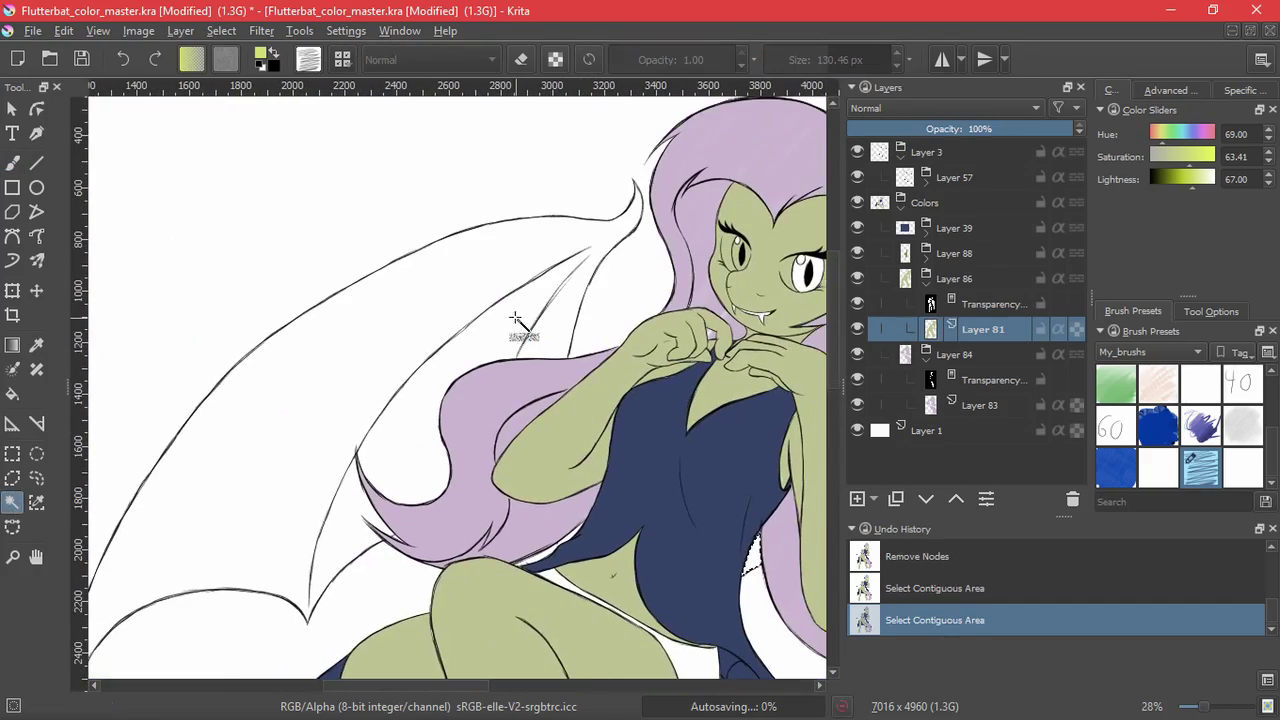
{"action": "left_click", "coordinate": [515, 322], "text": "shift"}
{"action": "scroll", "coordinate": [587, 428], "scroll_direction": "down", "scroll_amount": 3}
{"action": "left_click", "coordinate": [221, 30]}
{"action": "left_click", "coordinate": [294, 334]}
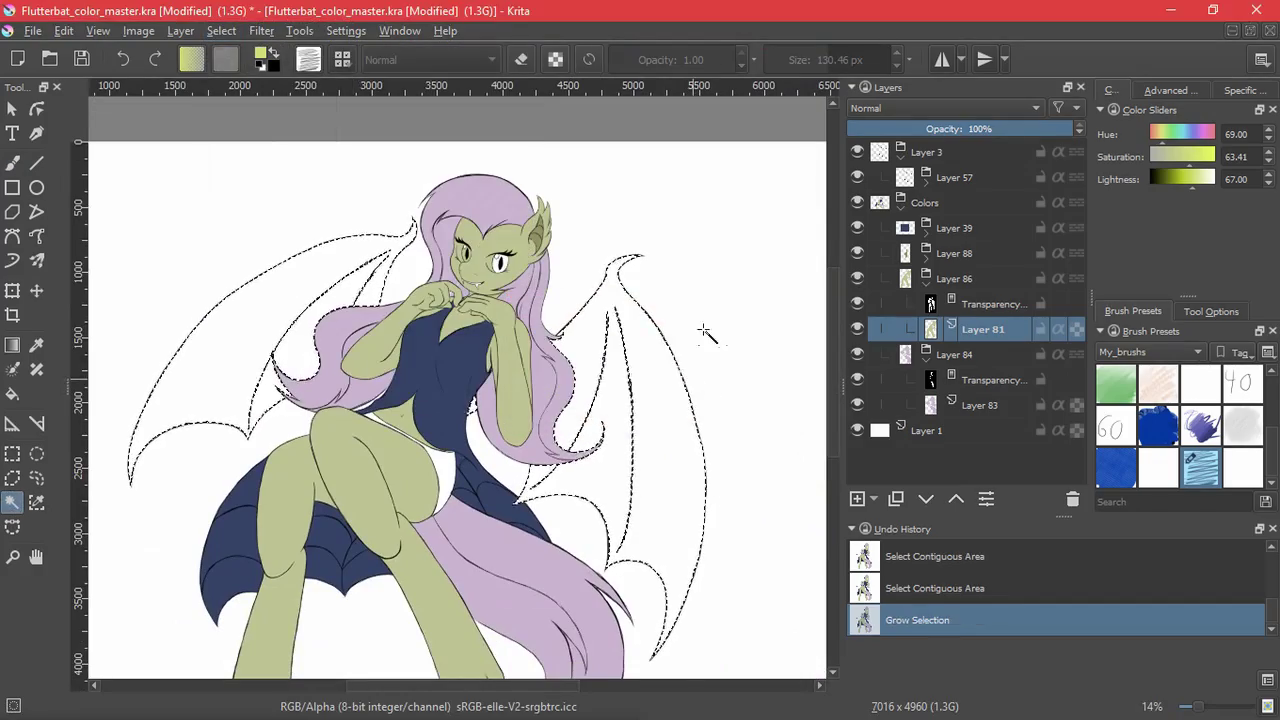
- Fill the wing selection with white on the skin group's transparency mask, deselect, and return to painting on Layer 81
{"action": "key", "text": "Page_Up"}
{"action": "left_click", "coordinate": [14, 395]}
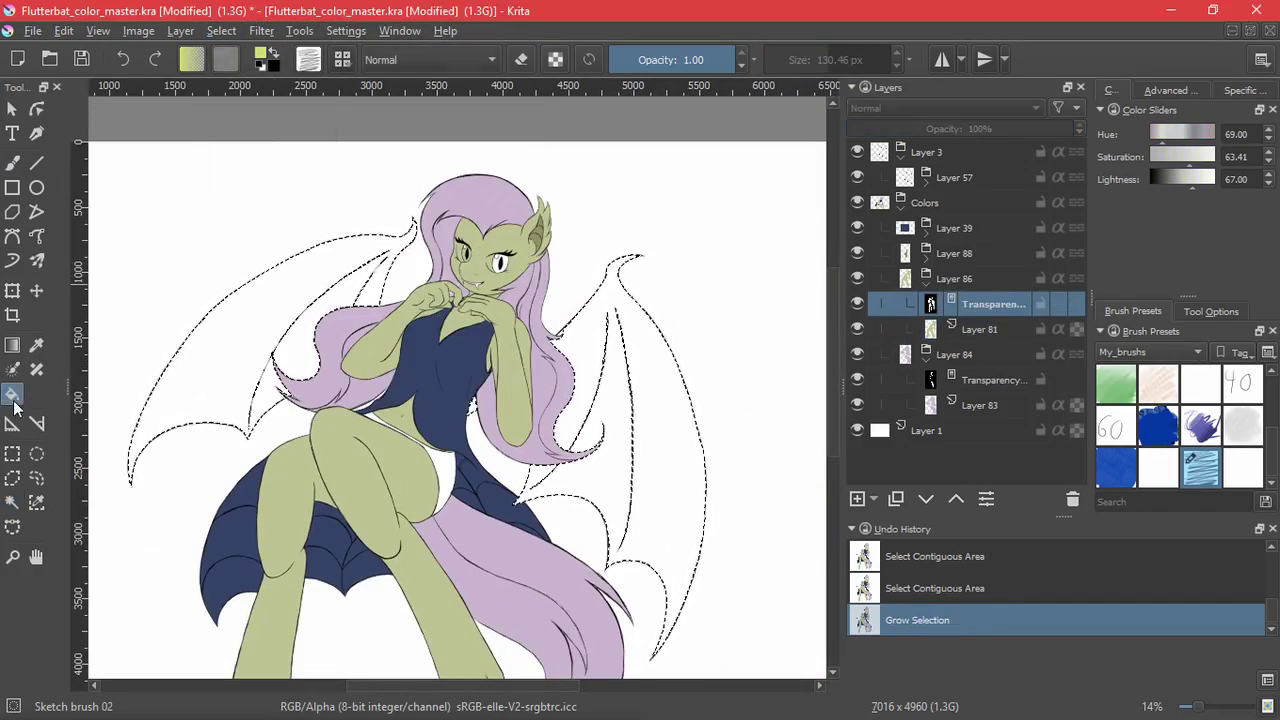
{"action": "key", "text": "d"}
{"action": "key", "text": "x"}
{"action": "left_click", "coordinate": [676, 470]}
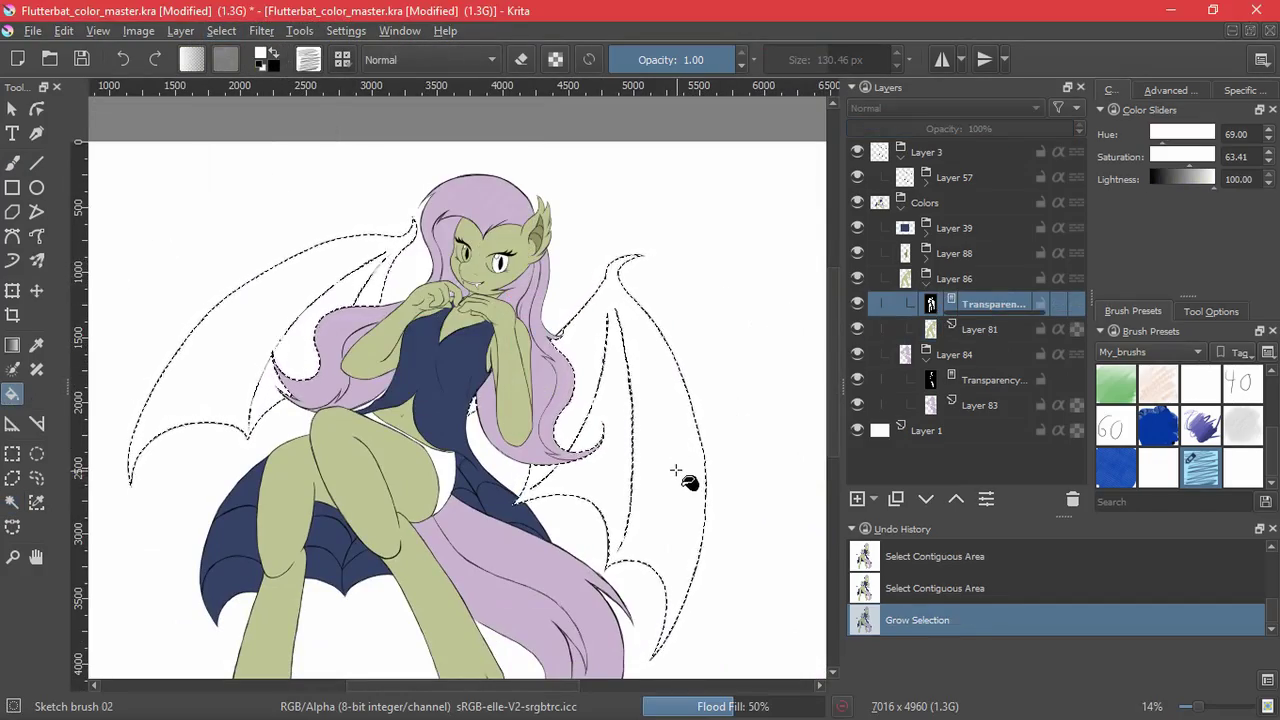
{"action": "left_click", "coordinate": [215, 28]}
{"action": "left_click", "coordinate": [225, 78]}
{"action": "key", "text": "Page_Down"}
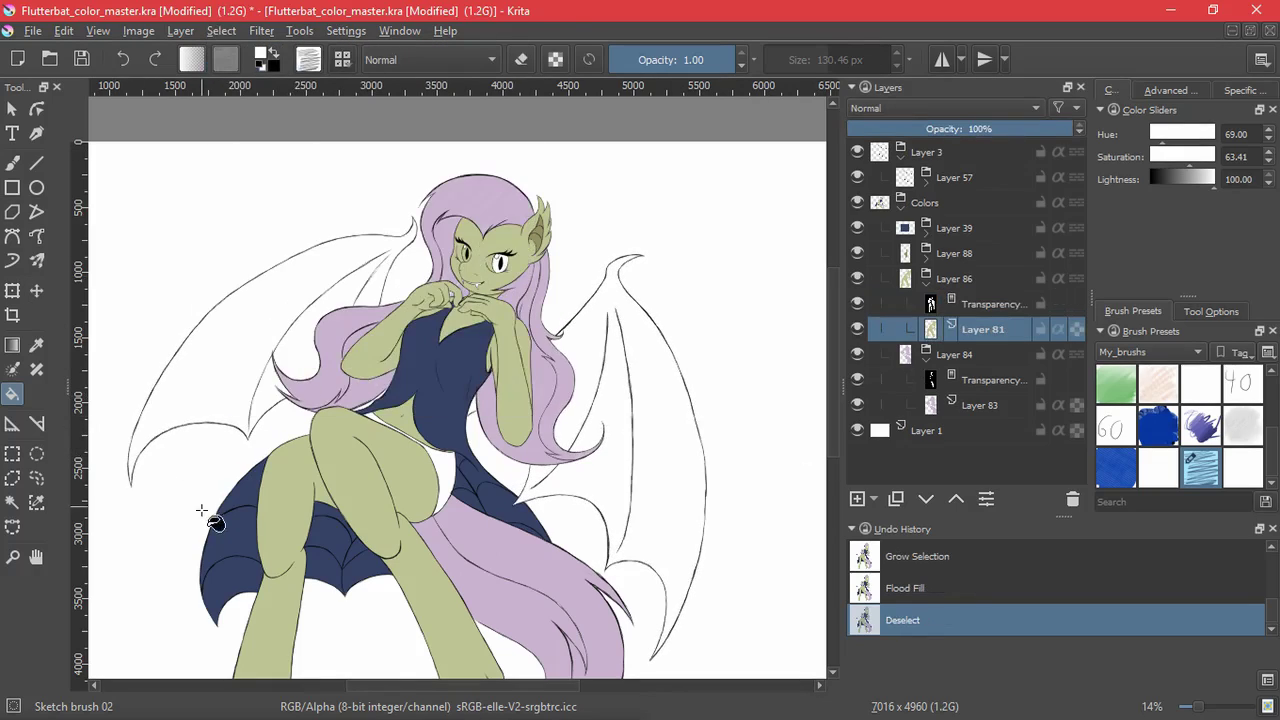
{"action": "left_click", "coordinate": [13, 165]}
- Try different colours from the colour history as strokes on the wing, including dark olive, undoing each
{"action": "left_click_drag", "start_coordinate": [350, 290], "coordinate": [296, 367]}
{"action": "key", "text": "ctrl+z"}
{"action": "left_click", "coordinate": [1170, 91]}
{"action": "left_click", "coordinate": [1271, 217]}
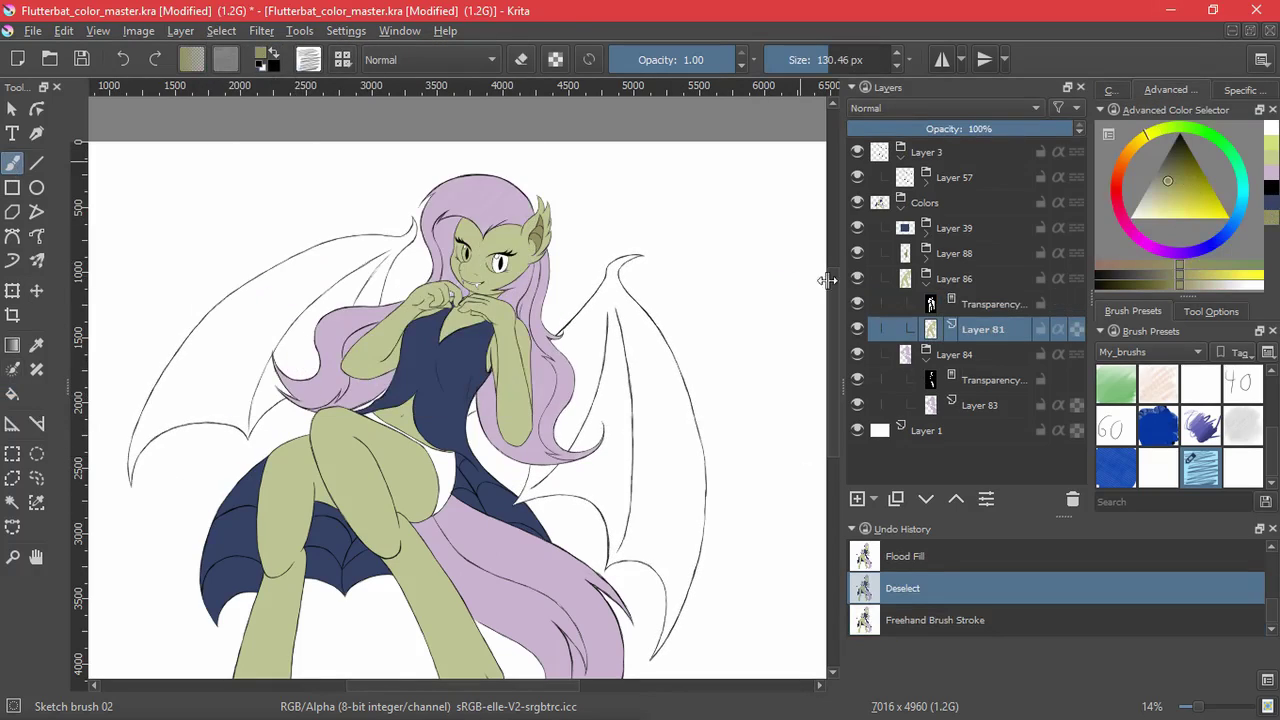
{"action": "mouse_move", "coordinate": [382, 280]}
{"action": "left_mouse_down"}
{"action": "mouse_move", "coordinate": [365, 309]}
{"action": "mouse_move", "coordinate": [310, 325]}
{"action": "mouse_move", "coordinate": [322, 258]}
{"action": "left_mouse_up"}
{"action": "key", "text": "ctrl+z"}
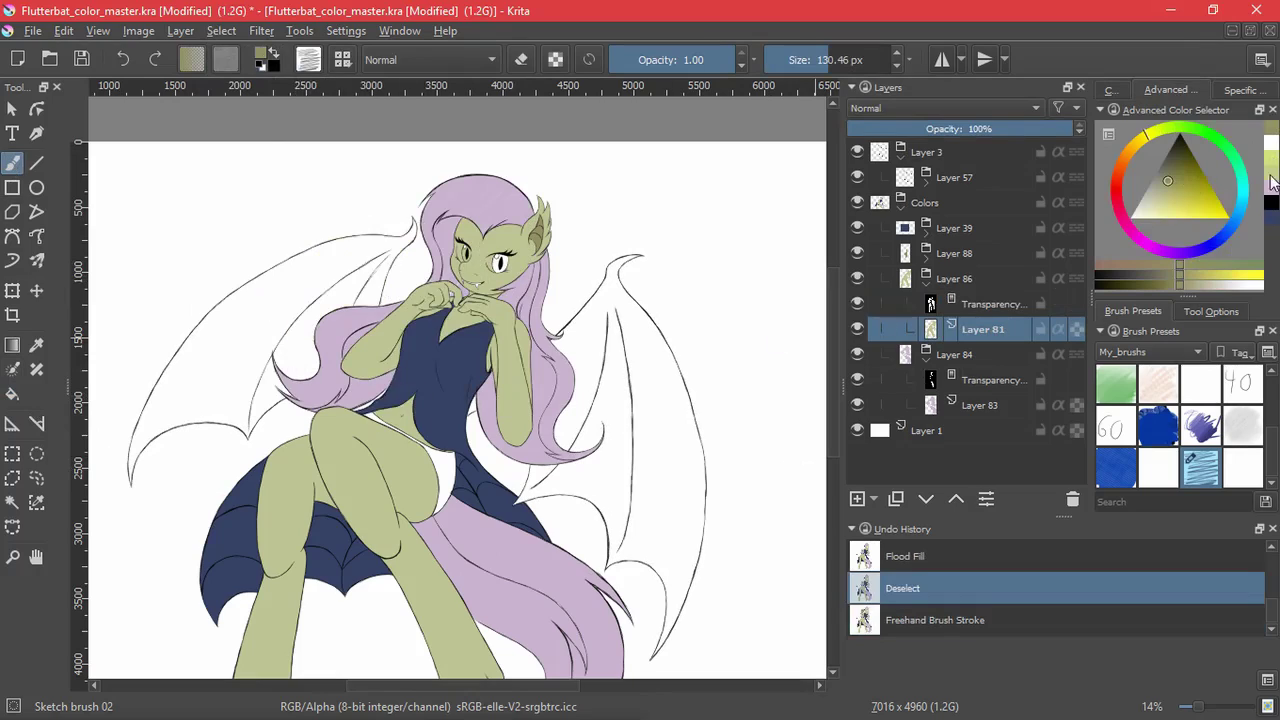
{"action": "left_click", "coordinate": [1271, 174]}
{"action": "mouse_move", "coordinate": [400, 242]}
{"action": "left_mouse_down"}
{"action": "mouse_move", "coordinate": [353, 300]}
{"action": "mouse_move", "coordinate": [422, 203]}
{"action": "mouse_move", "coordinate": [380, 222]}
{"action": "mouse_move", "coordinate": [300, 350]}
{"action": "left_mouse_up"}
{"action": "key", "text": "ctrl+z"}
- Paint both wings on Layer 81 in the skin's light green with Sketch brush 02
{"action": "left_click_drag", "start_coordinate": [368, 405], "coordinate": [346, 360]}
{"action": "mouse_move", "coordinate": [236, 376]}
{"action": "left_mouse_down"}
{"action": "mouse_move", "coordinate": [329, 191]}
{"action": "mouse_move", "coordinate": [203, 314]}
{"action": "mouse_move", "coordinate": [208, 432]}
{"action": "left_mouse_up"}
{"action": "mouse_move", "coordinate": [236, 417]}
{"action": "left_mouse_down"}
{"action": "mouse_move", "coordinate": [296, 424]}
{"action": "mouse_move", "coordinate": [368, 457]}
{"action": "left_mouse_up"}
{"action": "left_click_drag", "start_coordinate": [358, 322], "coordinate": [232, 442]}
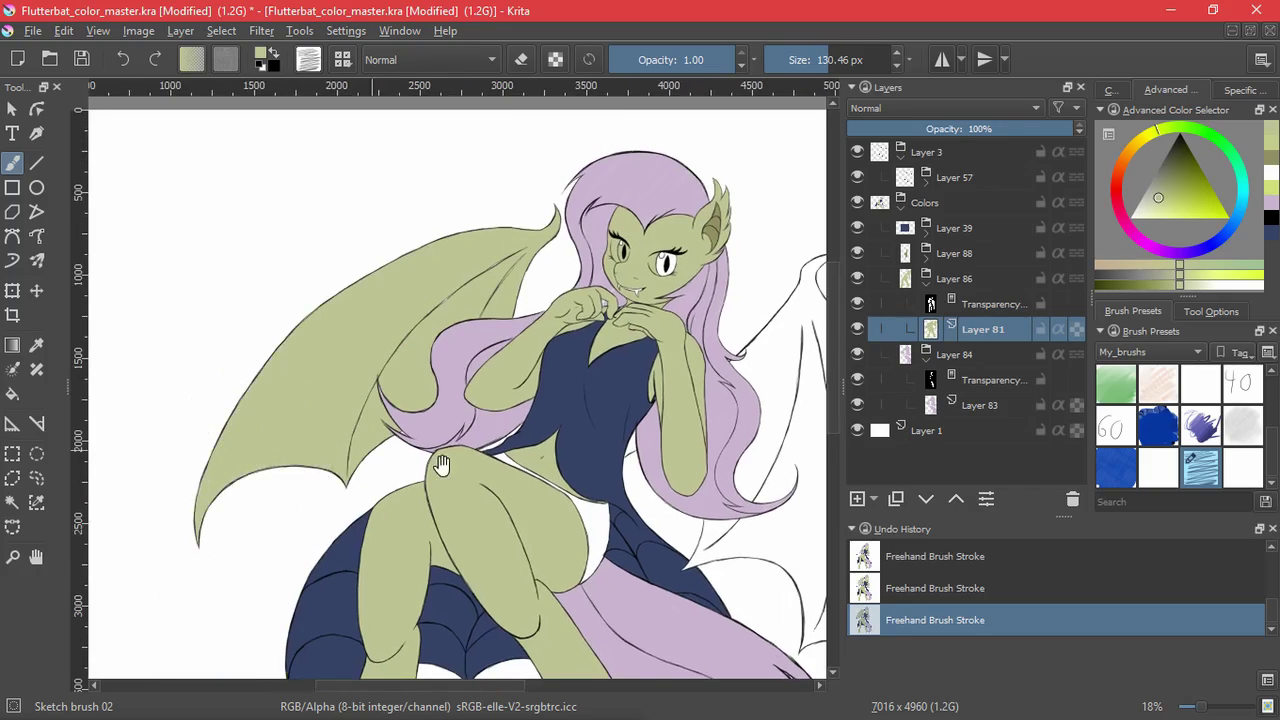
{"action": "left_click_drag", "start_coordinate": [441, 465], "coordinate": [122, 440]}
{"action": "mouse_move", "coordinate": [460, 320]}
{"action": "left_mouse_down"}
{"action": "mouse_move", "coordinate": [500, 260]}
{"action": "mouse_move", "coordinate": [420, 480]}
{"action": "mouse_move", "coordinate": [454, 405]}
{"action": "mouse_move", "coordinate": [503, 409]}
{"action": "mouse_move", "coordinate": [563, 374]}
{"action": "mouse_move", "coordinate": [543, 529]}
{"action": "mouse_move", "coordinate": [598, 449]}
{"action": "mouse_move", "coordinate": [606, 529]}
{"action": "mouse_move", "coordinate": [567, 645]}
{"action": "left_mouse_up"}
{"action": "scroll", "coordinate": [567, 645], "scroll_direction": "down", "scroll_amount": 2}
{"action": "left_click_drag", "start_coordinate": [472, 310], "coordinate": [417, 275]}
- With bristle soft Smug at 13.48 px, paint white on the skin group's mask to close the wing gap at the hair curl
{"action": "left_click", "coordinate": [930, 303]}
{"action": "left_click", "coordinate": [260, 65]}
{"action": "scroll", "coordinate": [1245, 420], "scroll_direction": "up", "scroll_amount": 1}
{"action": "left_click", "coordinate": [1200, 383]}
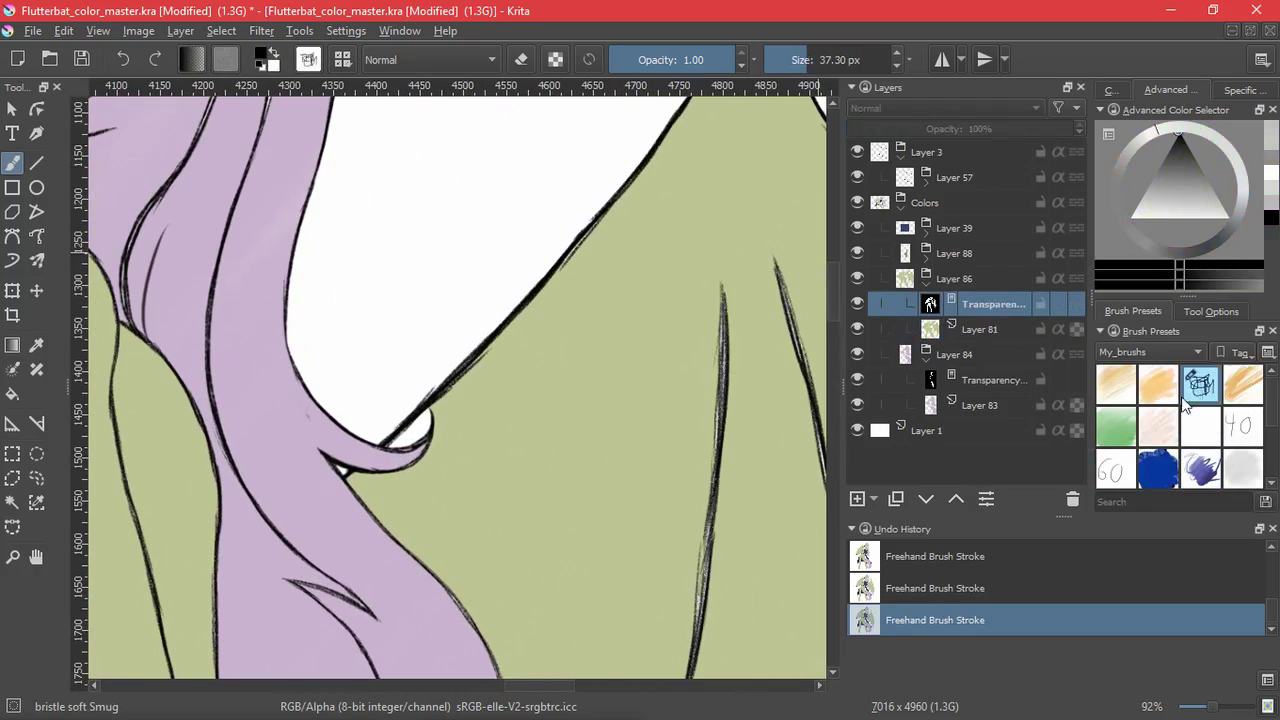
{"action": "scroll", "coordinate": [424, 420], "scroll_direction": "up", "scroll_amount": 5}
{"action": "mouse_move", "coordinate": [463, 283]}
{"action": "left_mouse_down"}
{"action": "mouse_move", "coordinate": [443, 320]}
{"action": "mouse_move", "coordinate": [329, 380]}
{"action": "left_mouse_up"}
{"action": "scroll", "coordinate": [555, 444], "scroll_direction": "down", "scroll_amount": 5}
{"action": "scroll", "coordinate": [555, 444], "scroll_direction": "down", "scroll_amount": 3}
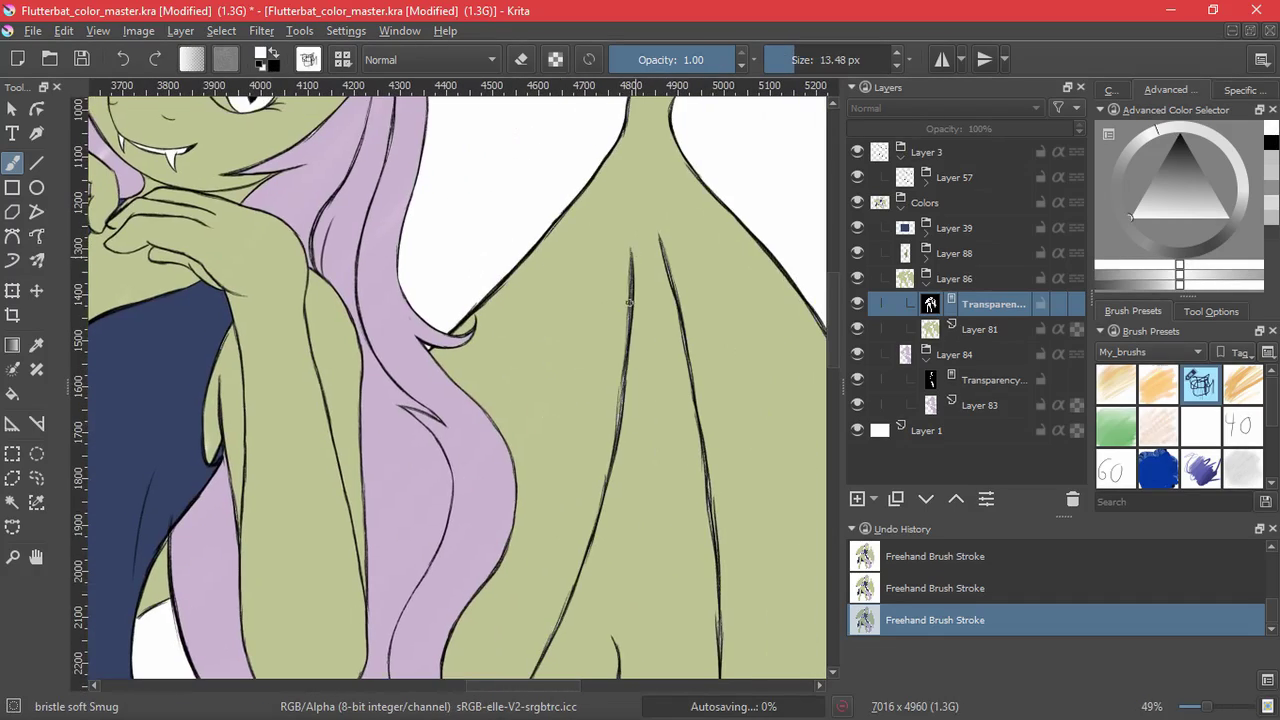
{"action": "scroll", "coordinate": [700, 500], "scroll_direction": "down", "scroll_amount": 5}
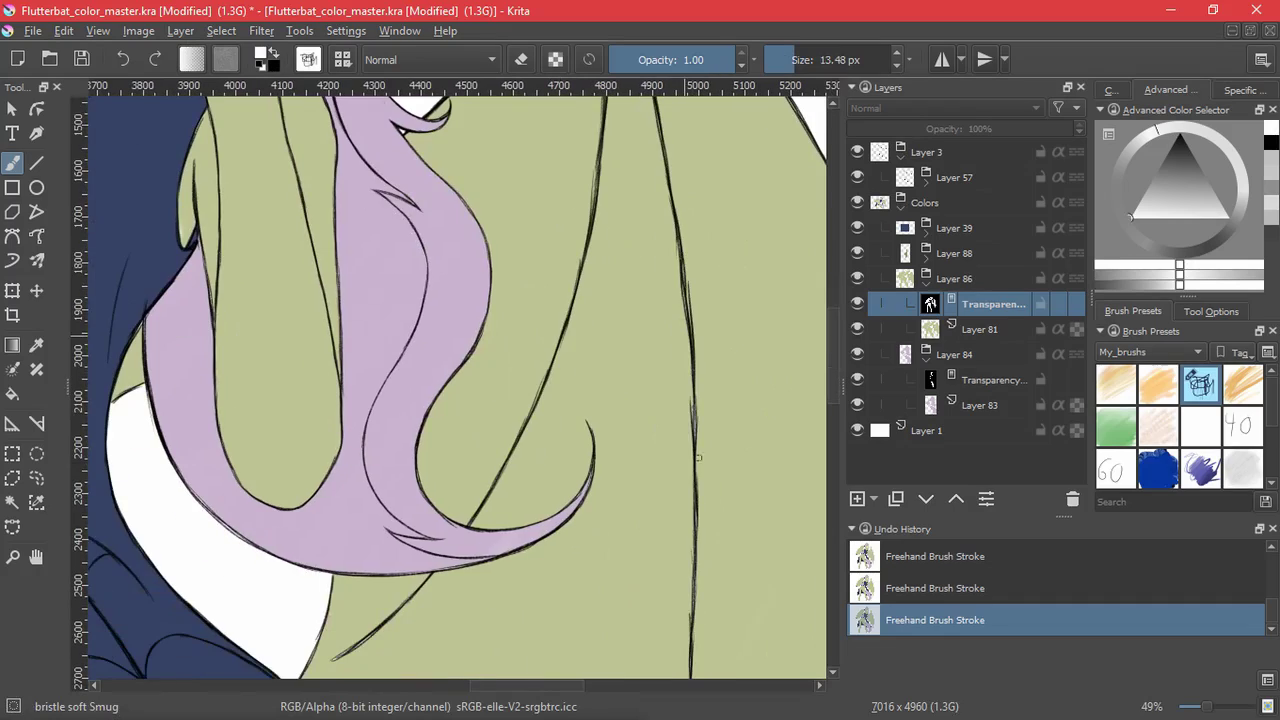
{"action": "scroll", "coordinate": [654, 480], "scroll_direction": "down", "scroll_amount": 3}
{"action": "left_click_drag", "start_coordinate": [507, 348], "coordinate": [710, 652]}
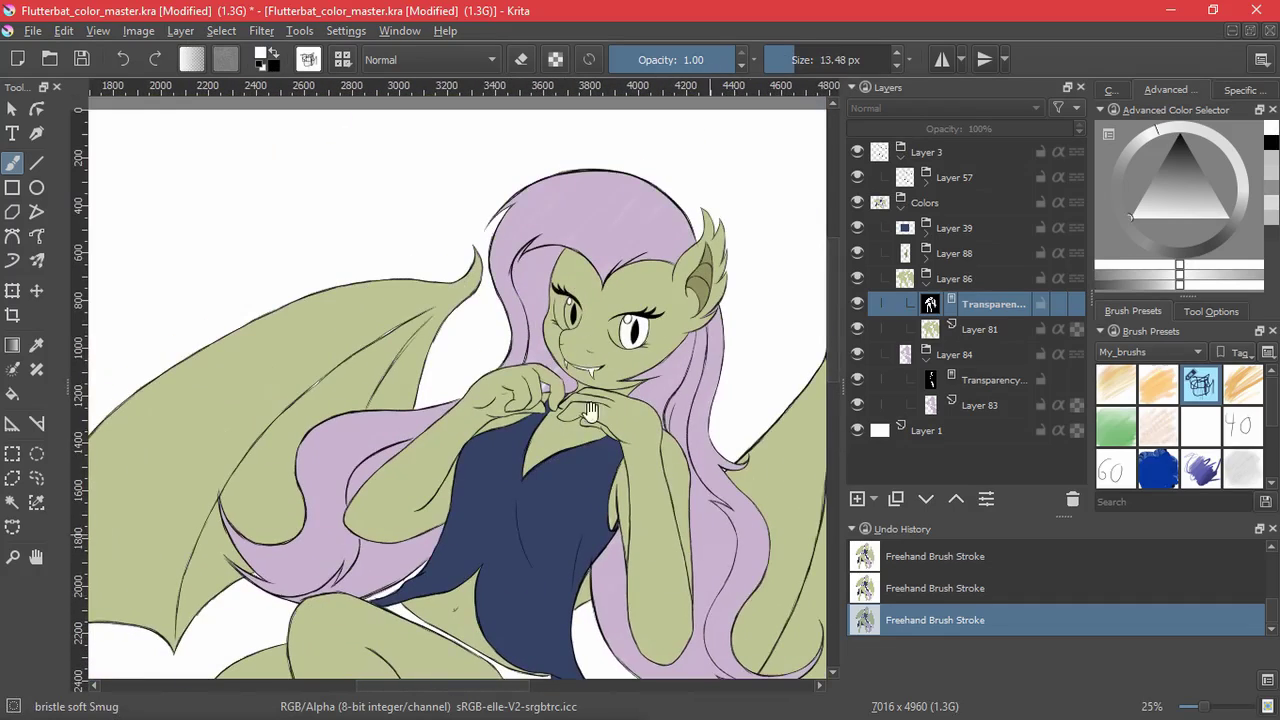
{"action": "mouse_move", "coordinate": [603, 537]}
{"action": "left_mouse_down"}
{"action": "mouse_move", "coordinate": [438, 410]}
{"action": "mouse_move", "coordinate": [491, 286]}
{"action": "mouse_move", "coordinate": [423, 417]}
{"action": "left_mouse_up"}
{"action": "key", "text": "2"}
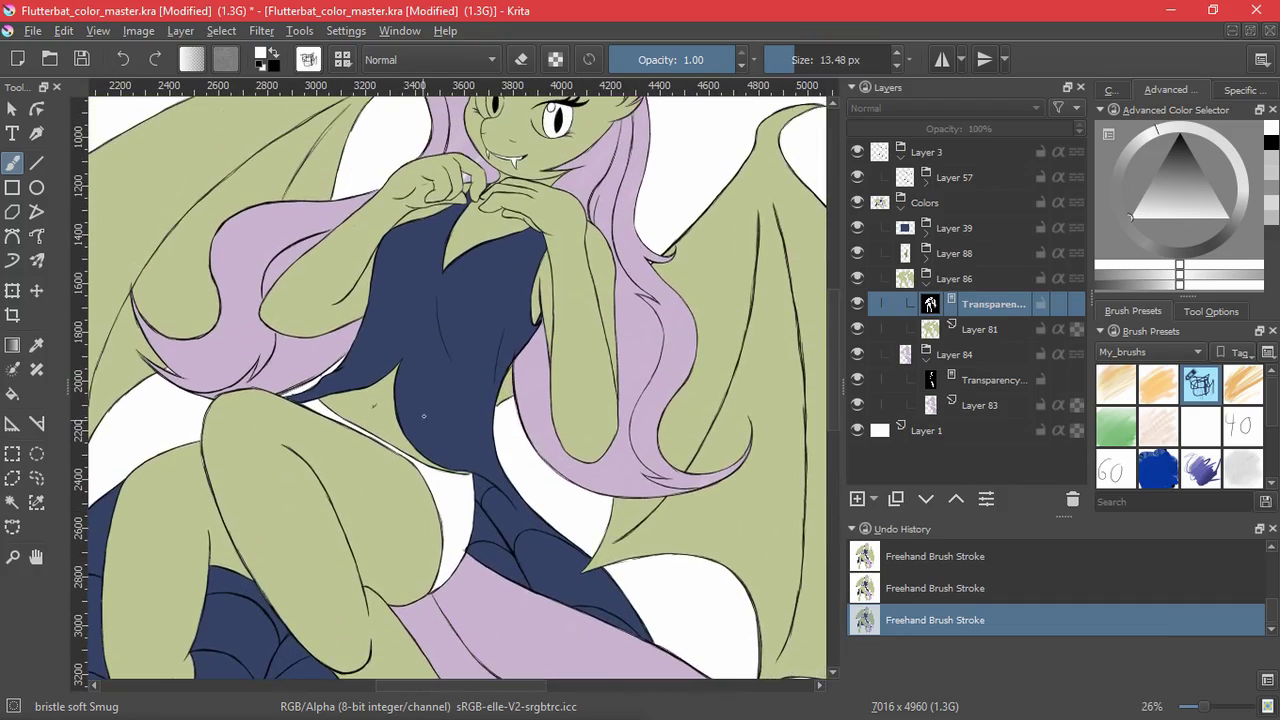
- Sample the outfit's dark blue, collapse the open layer groups, and add a new layer at the top of the Colors group
{"action": "left_click", "coordinate": [425, 408], "text": "ctrl"}
{"action": "left_click", "coordinate": [926, 283]}
{"action": "left_click", "coordinate": [927, 258]}
{"action": "left_click", "coordinate": [927, 258]}
{"action": "left_click", "coordinate": [926, 309]}
{"action": "left_click", "coordinate": [927, 183]}
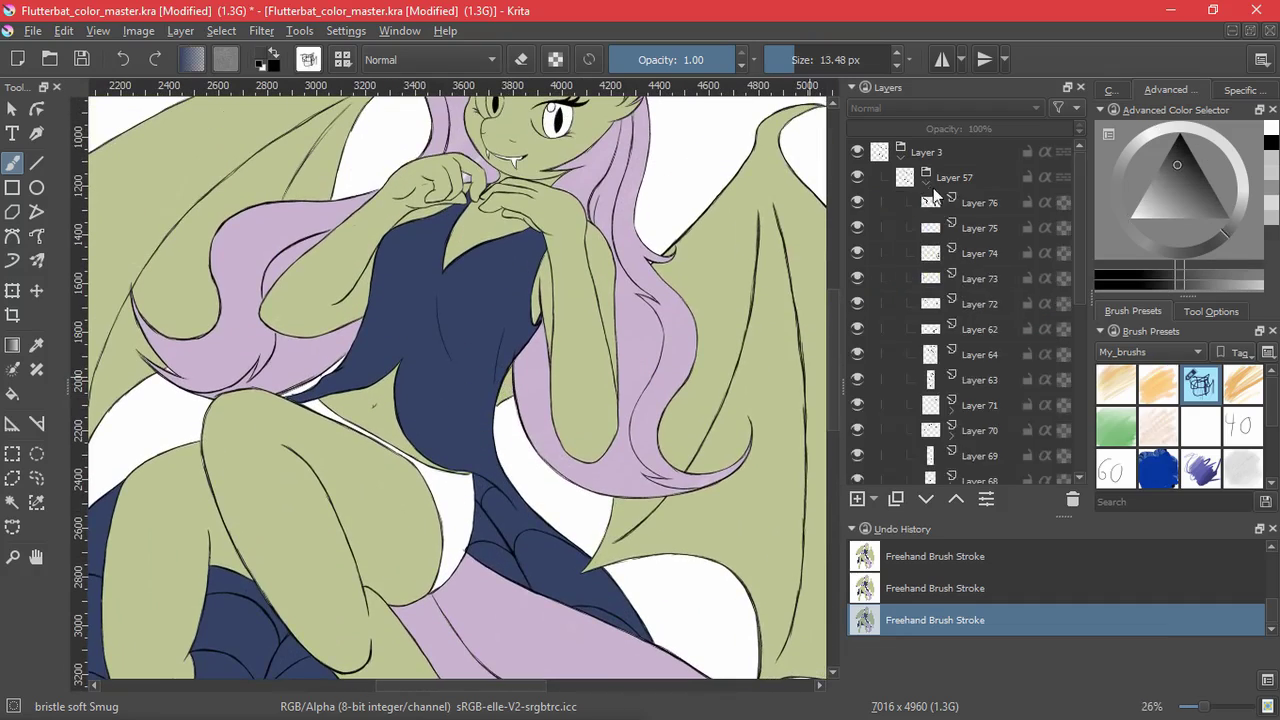
{"action": "left_click", "coordinate": [927, 183]}
{"action": "left_click", "coordinate": [925, 204]}
{"action": "left_click", "coordinate": [857, 499]}
- Select the briefs' enclosed area with the contiguous selection tool, grow the selection, and put Layer 40 into a quick group
{"action": "left_click", "coordinate": [12, 502]}
{"action": "left_click", "coordinate": [466, 534]}
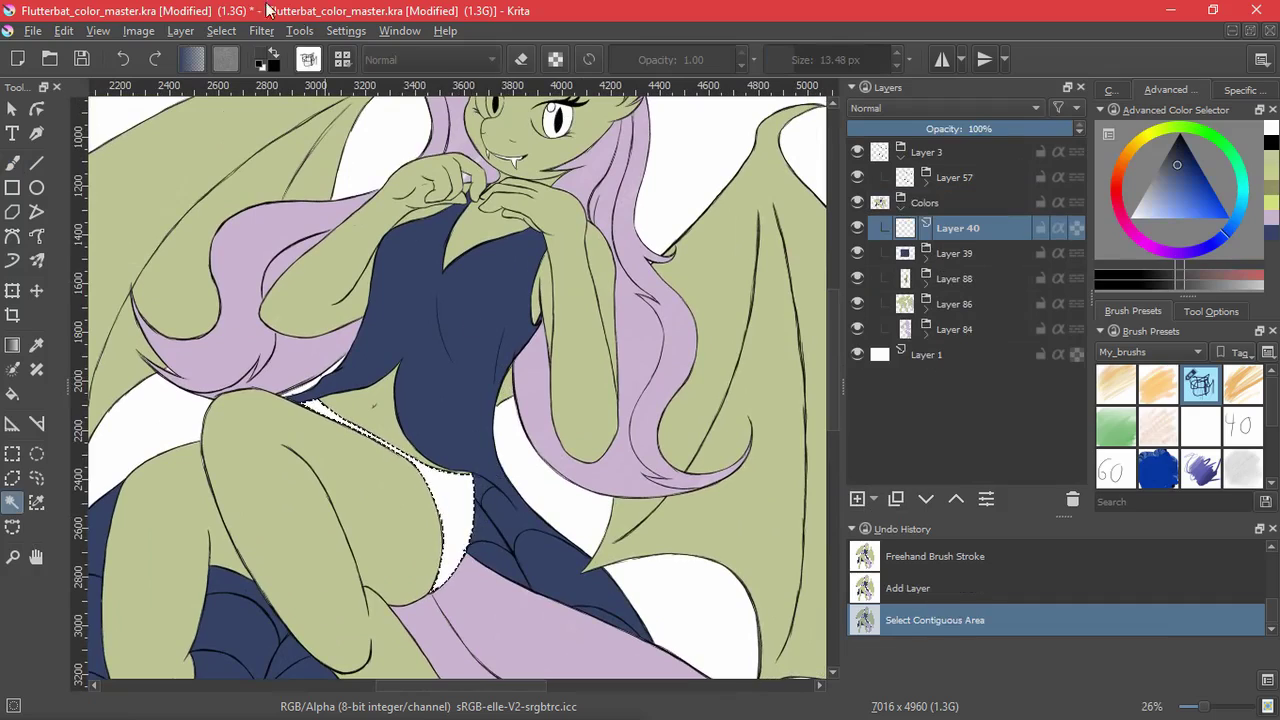
{"action": "left_click", "coordinate": [221, 30]}
{"action": "left_click", "coordinate": [410, 335]}
{"action": "left_click", "coordinate": [679, 430]}
{"action": "key", "text": "ctrl+g"}
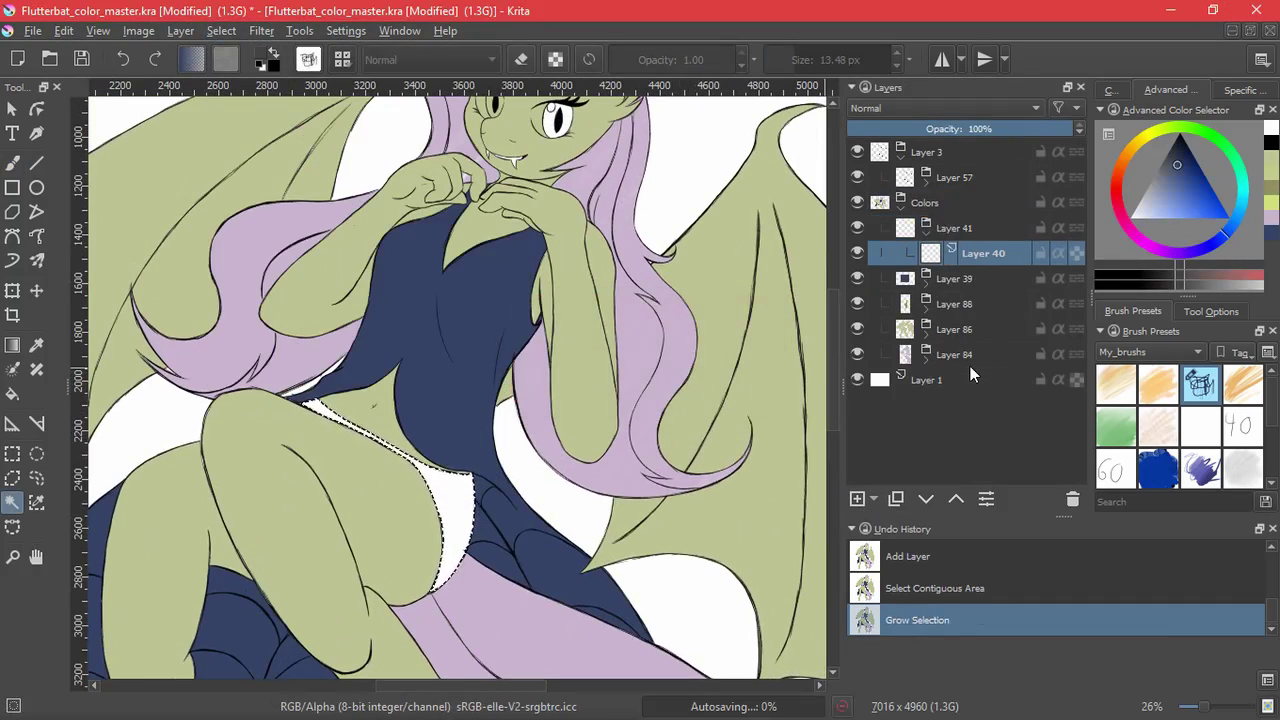
{"action": "left_click_drag", "start_coordinate": [968, 88], "coordinate": [886, 496]}
{"action": "left_click_drag", "start_coordinate": [783, 496], "coordinate": [883, 110]}
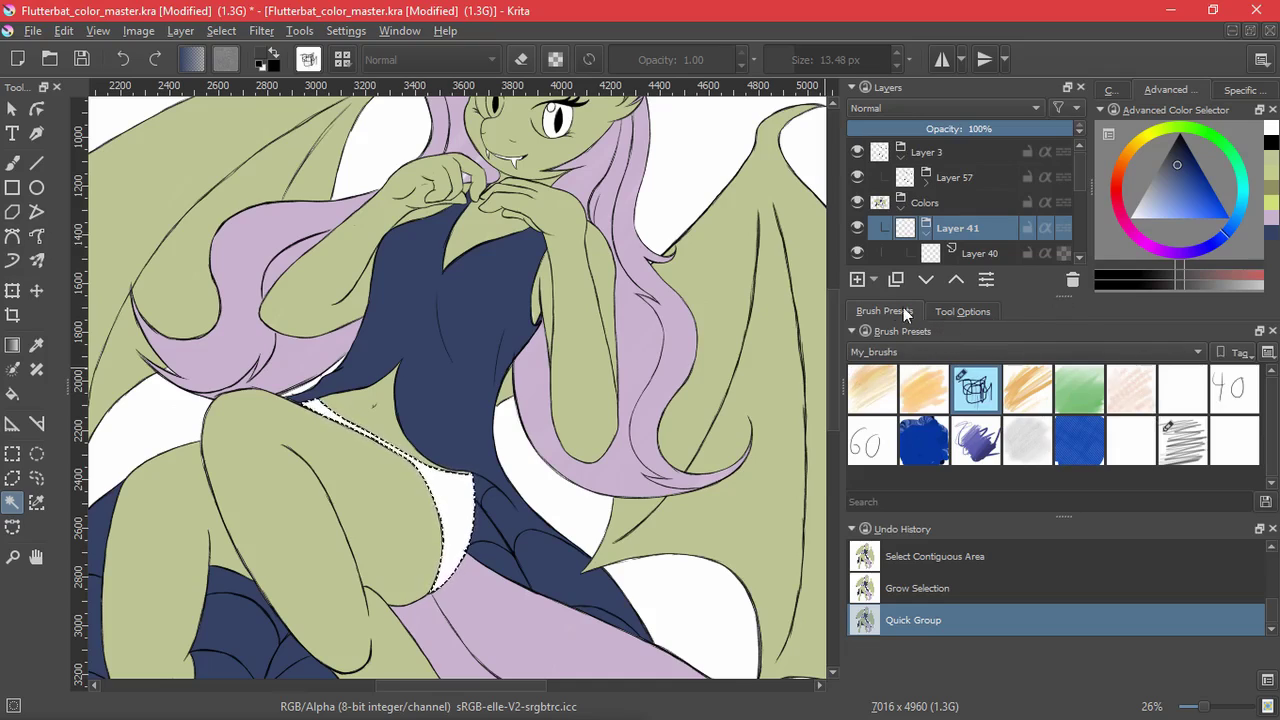
{"action": "left_click_drag", "start_coordinate": [1051, 330], "coordinate": [1180, 286]}
{"action": "mouse_move", "coordinate": [1051, 378]}
{"action": "left_mouse_down"}
{"action": "mouse_move", "coordinate": [1071, 421]}
{"action": "mouse_move", "coordinate": [1135, 440]}
{"action": "left_mouse_up"}
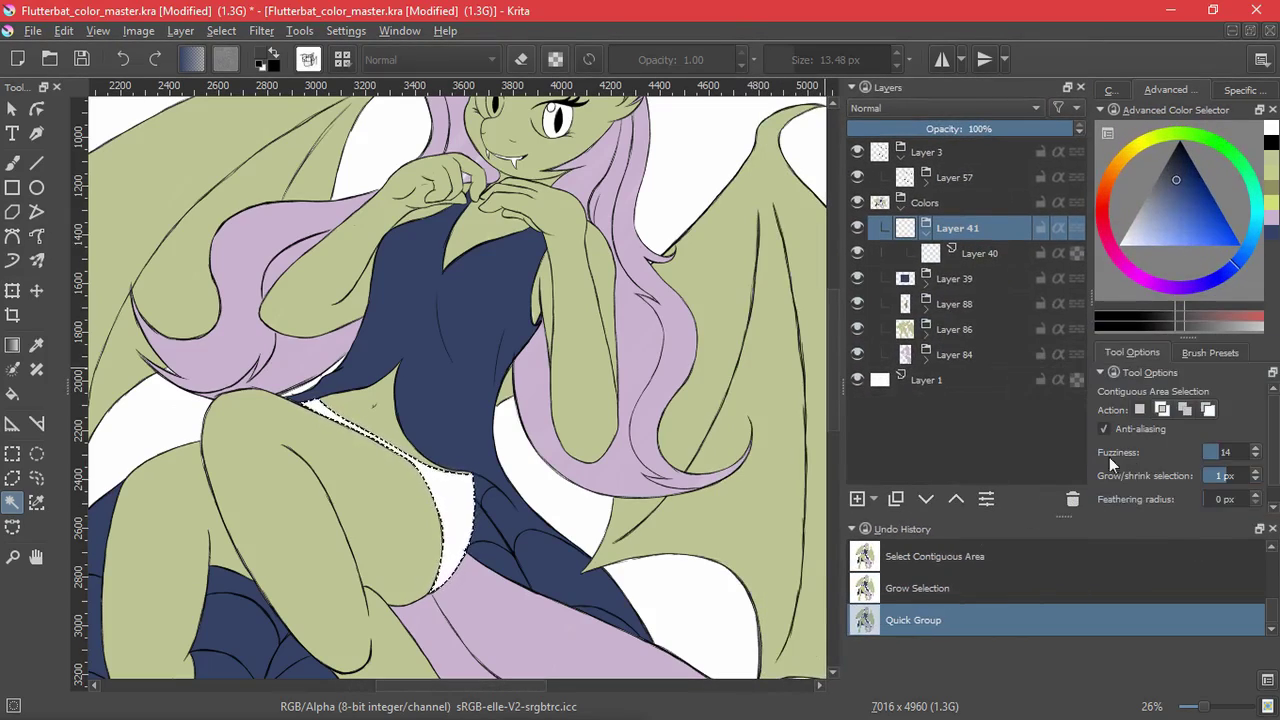
- Add a transparency mask to the Layer 41 group from the briefs selection, deselect, and make Layer 40 active
{"action": "left_click", "coordinate": [1245, 90]}
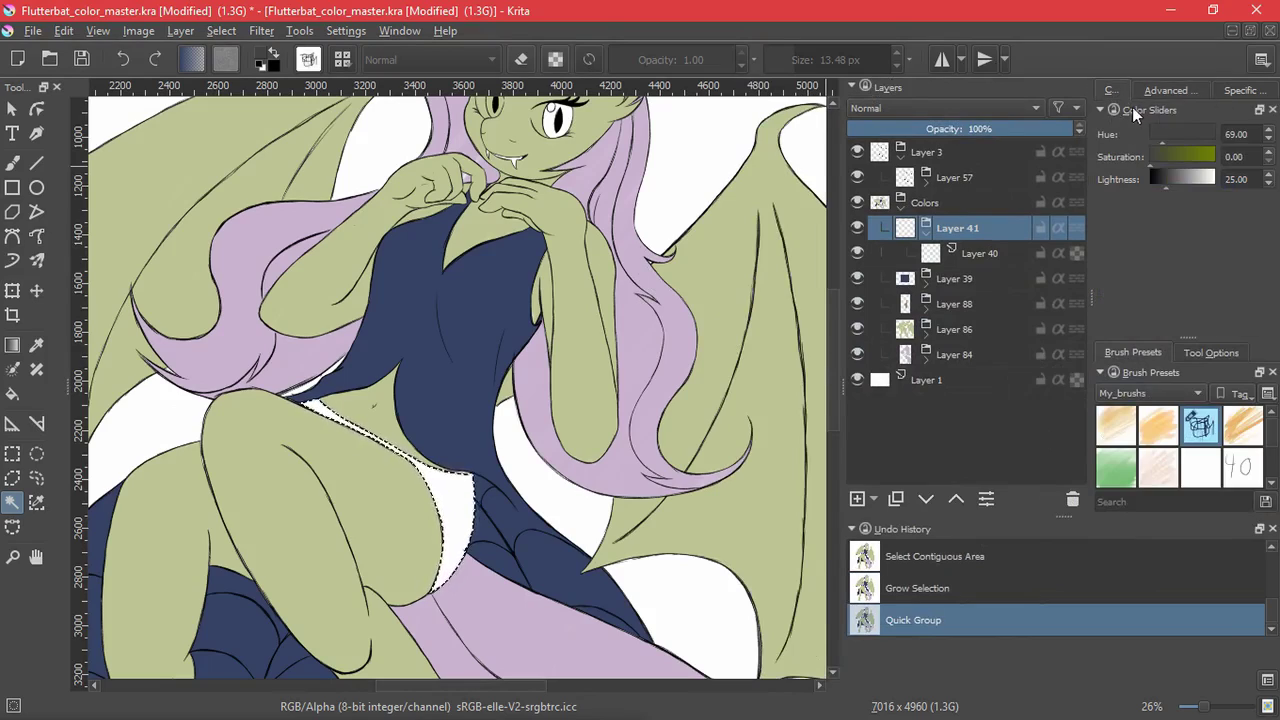
{"action": "left_click", "coordinate": [1211, 352]}
{"action": "left_click", "coordinate": [985, 254]}
{"action": "left_click", "coordinate": [958, 229]}
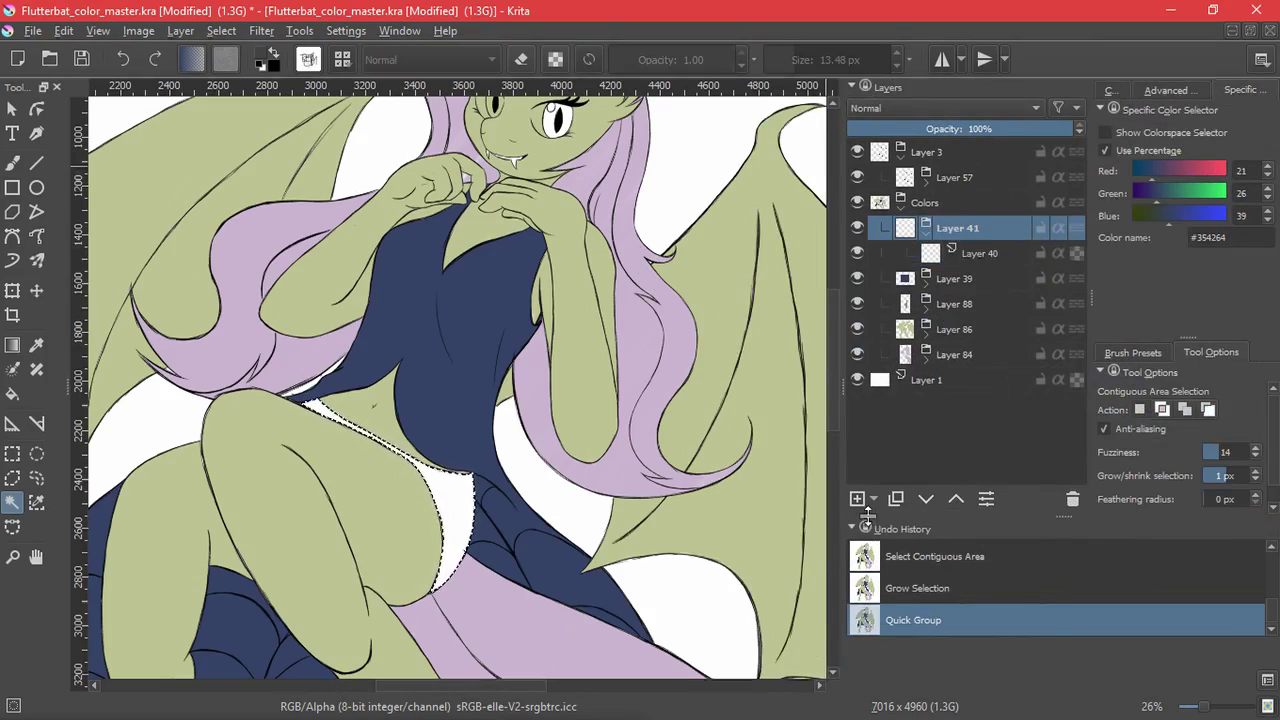
{"action": "left_click", "coordinate": [873, 499]}
{"action": "left_click", "coordinate": [912, 624]}
{"action": "left_click", "coordinate": [221, 31]}
{"action": "left_click", "coordinate": [227, 73]}
{"action": "left_click", "coordinate": [983, 279]}
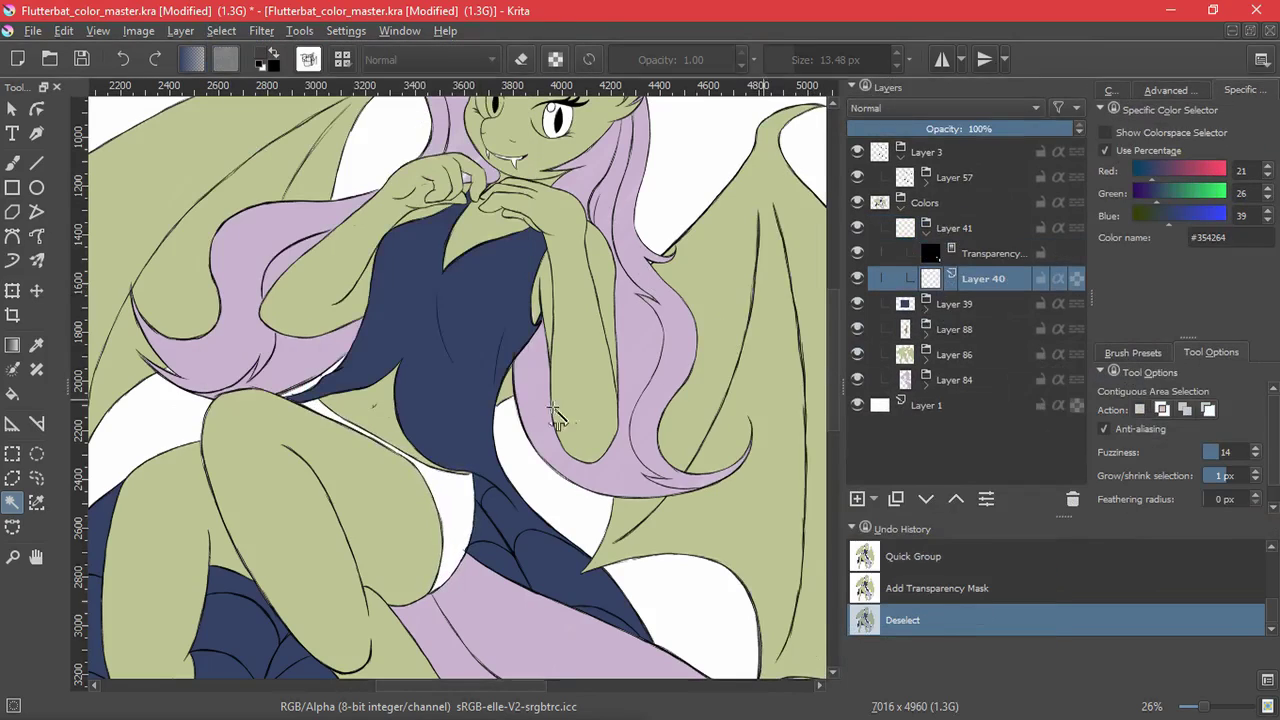
- Try painting the briefs on Layer 40 in dark blue and in purple #5F3D64
{"action": "left_click", "coordinate": [13, 167]}
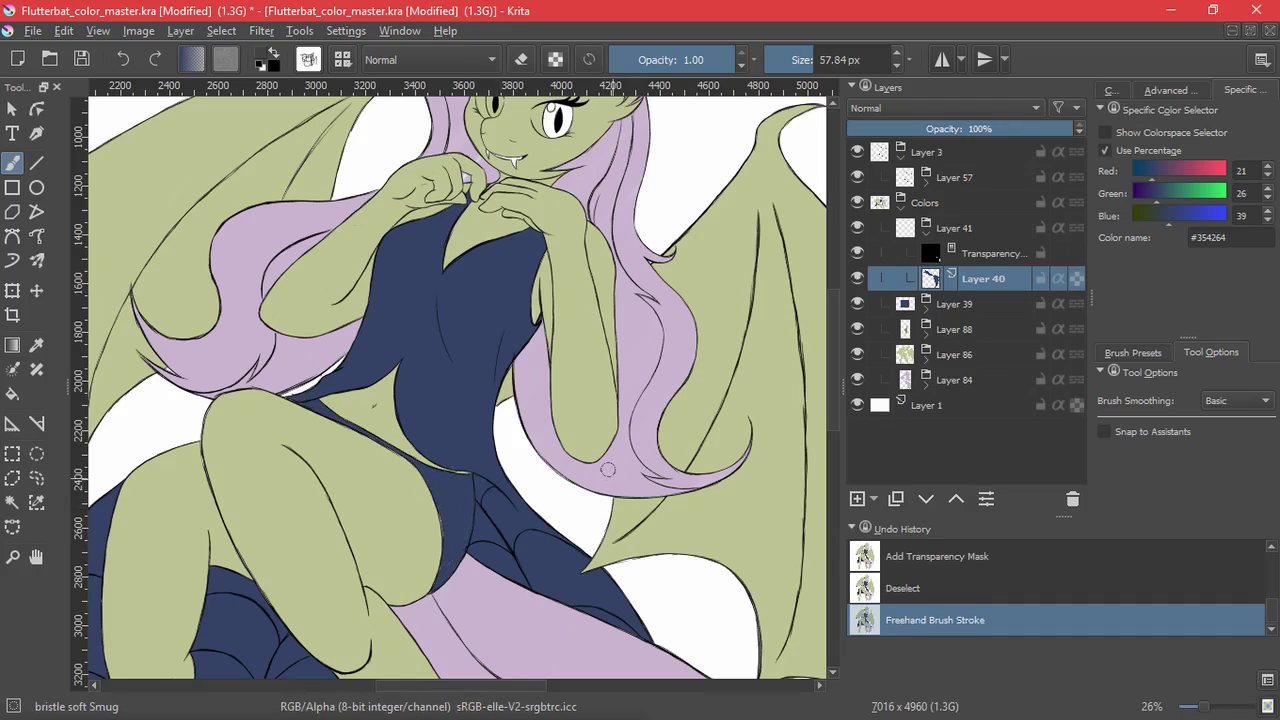
{"action": "key", "text": "ctrl+z"}
{"action": "left_click", "coordinate": [1166, 175]}
{"action": "left_click", "coordinate": [1155, 192]}
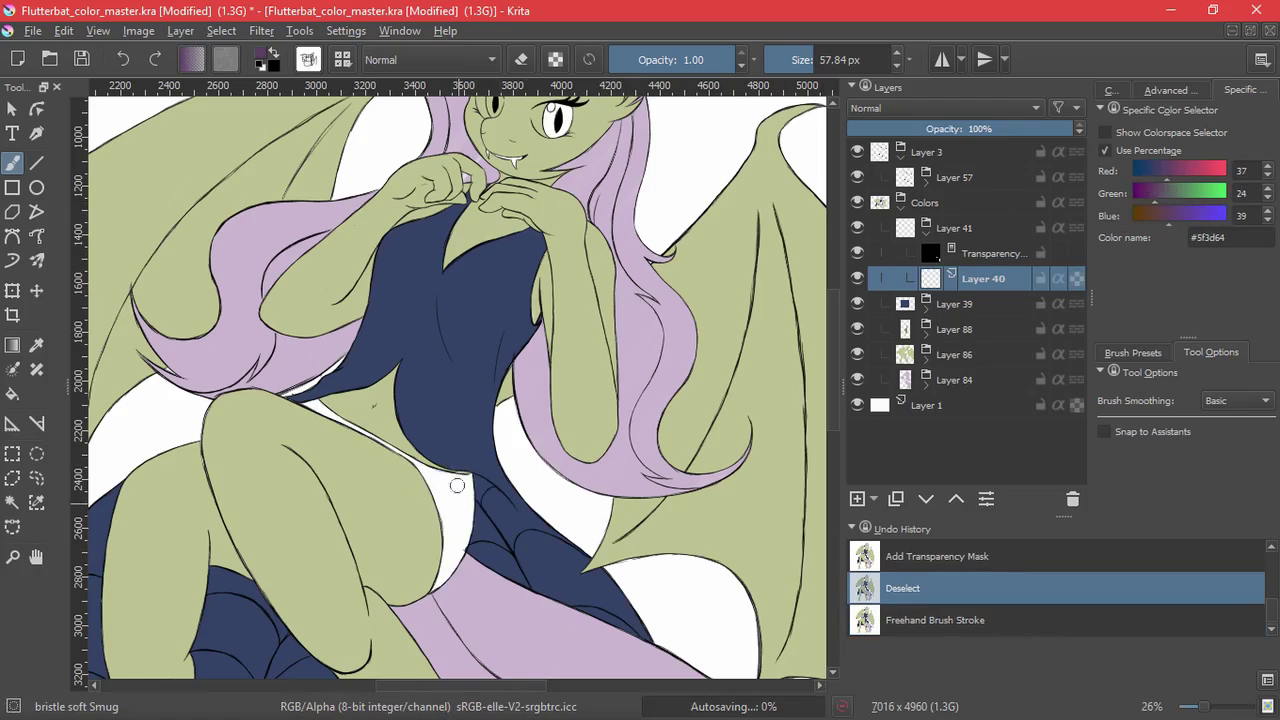
{"action": "left_click_drag", "start_coordinate": [457, 486], "coordinate": [442, 588]}
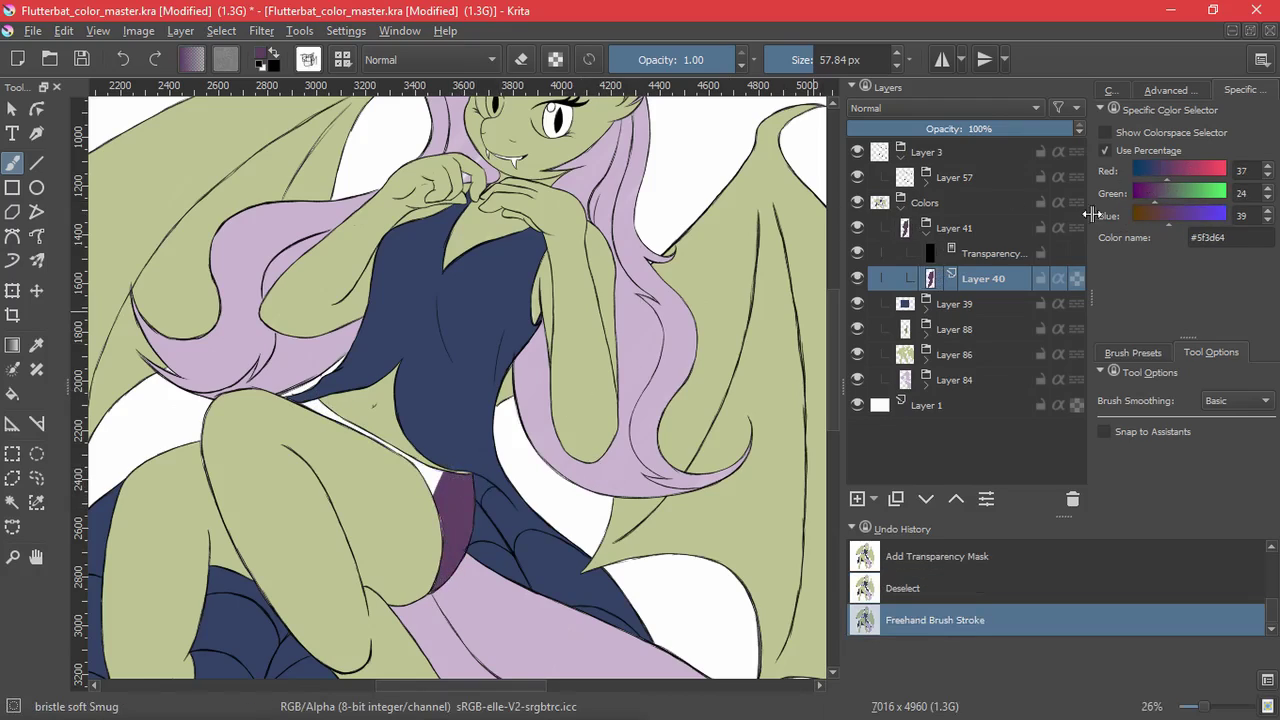
- Mix dark red #712948 and repaint the briefs with it on Layer 40
{"action": "left_click", "coordinate": [1149, 193]}
{"action": "left_click_drag", "start_coordinate": [445, 555], "coordinate": [478, 484]}
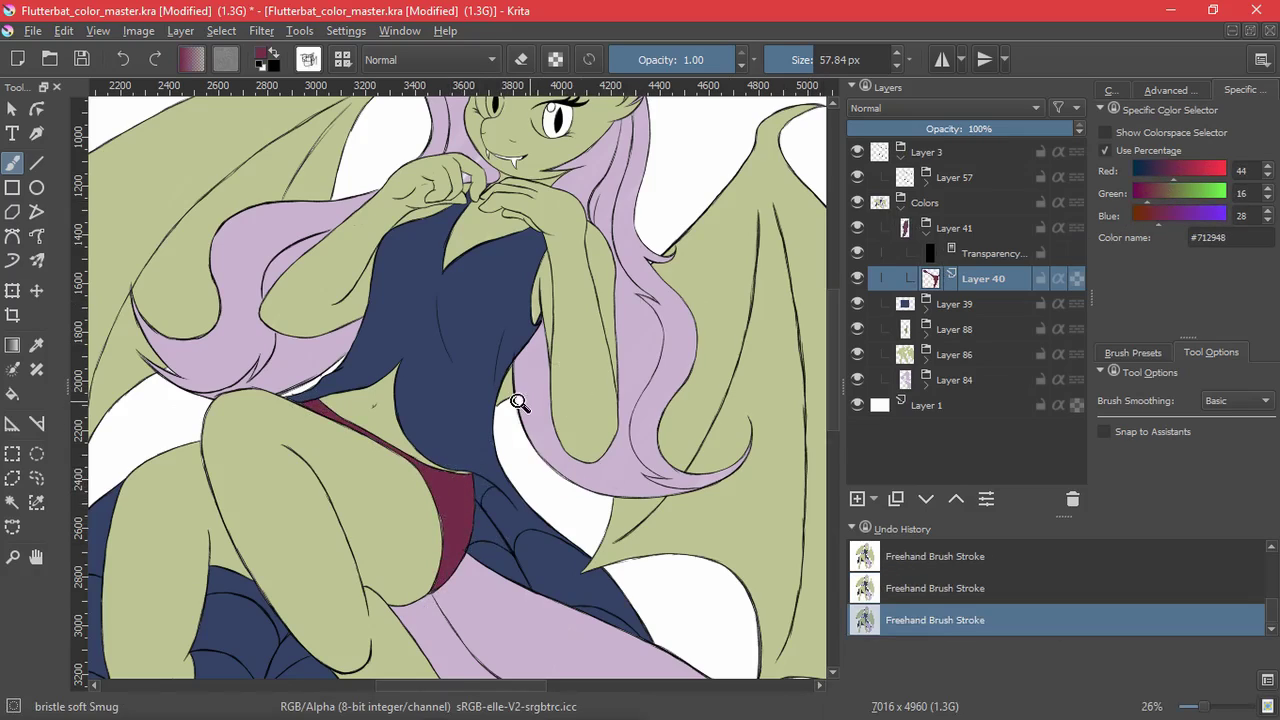
{"action": "scroll", "coordinate": [519, 402], "scroll_direction": "down", "scroll_amount": 3}
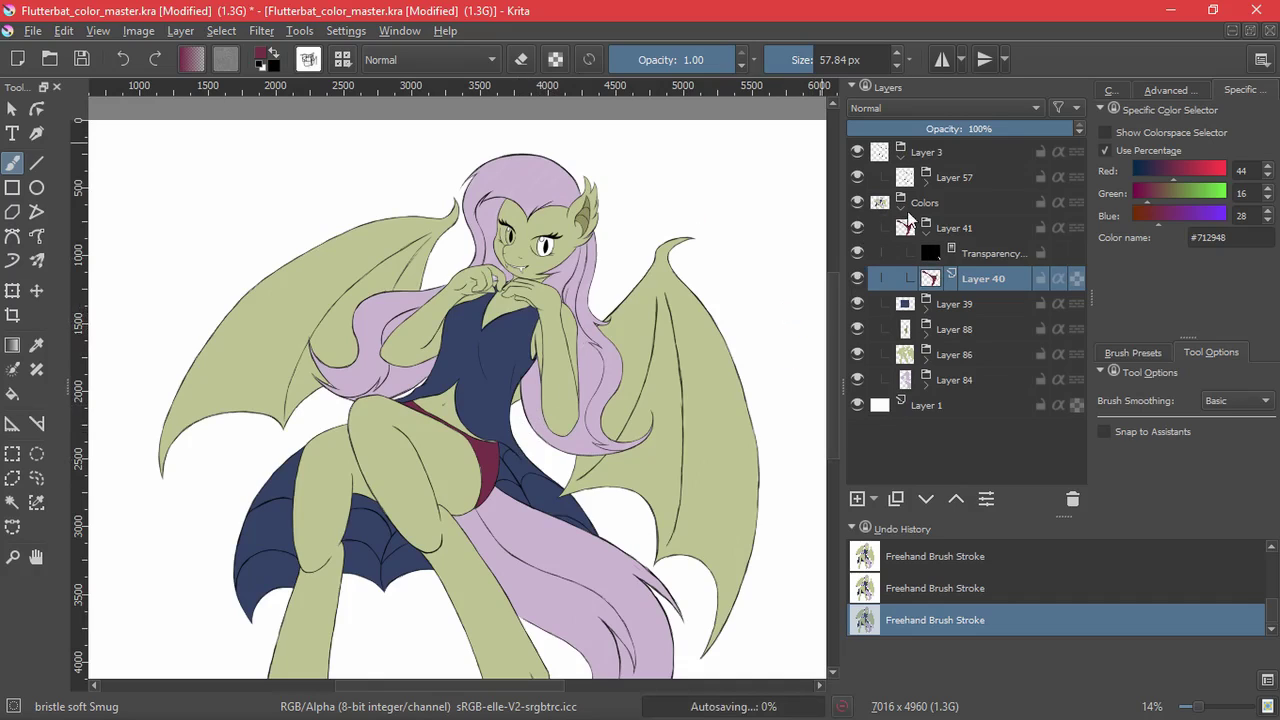
- Add a new layer above the Layer 41 group, put it into a quick group, and choose the Sketch brush 02 preset
{"action": "scroll", "coordinate": [555, 262], "scroll_direction": "up", "scroll_amount": 6}
{"action": "left_click_drag", "start_coordinate": [609, 138], "coordinate": [655, 411]}
{"action": "left_click", "coordinate": [925, 232]}
{"action": "left_click", "coordinate": [925, 203]}
{"action": "left_click", "coordinate": [857, 499]}
{"action": "key", "text": "ctrl+g"}
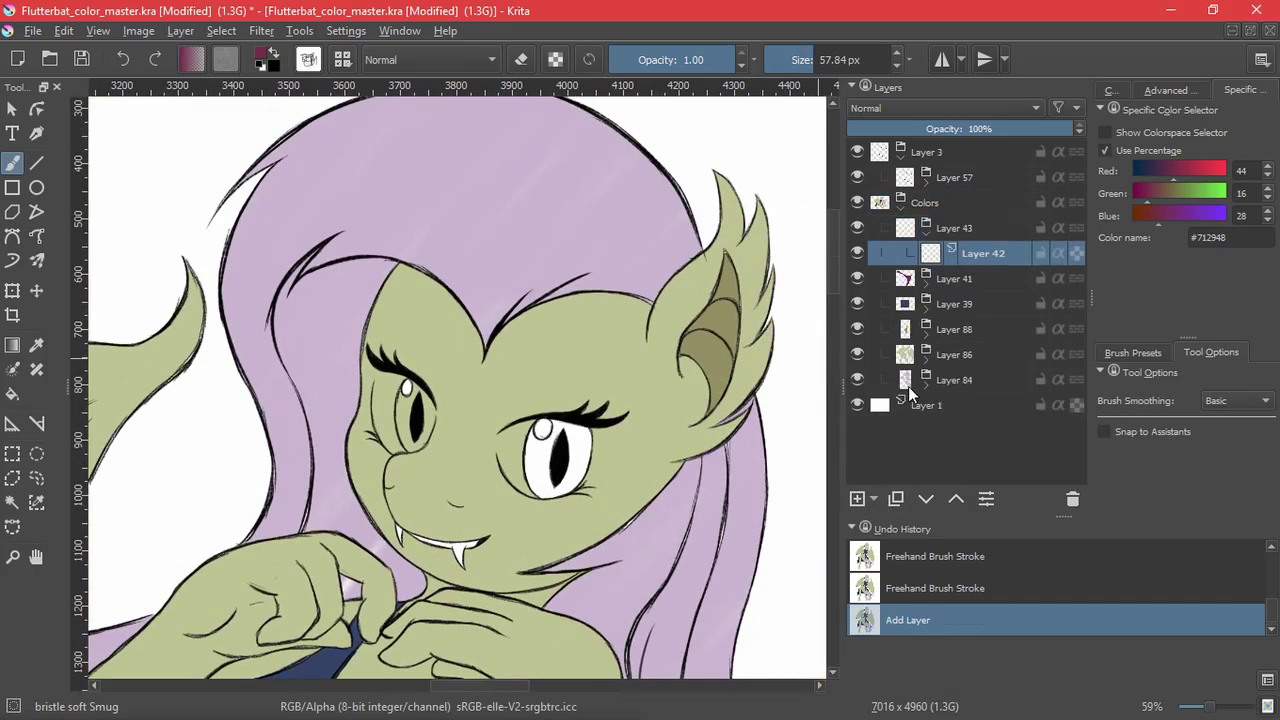
{"action": "left_click", "coordinate": [1133, 352]}
{"action": "left_click_drag", "start_coordinate": [1272, 440], "coordinate": [1272, 468]}
{"action": "left_click", "coordinate": [1201, 468]}
- Try painting the right-hand eye's iris in dark red #712948 and in brighter red #9a2948
{"action": "left_click_drag", "start_coordinate": [465, 391], "coordinate": [538, 373]}
{"action": "key", "text": "ctrl+z"}
{"action": "left_click_drag", "start_coordinate": [538, 373], "coordinate": [490, 375]}
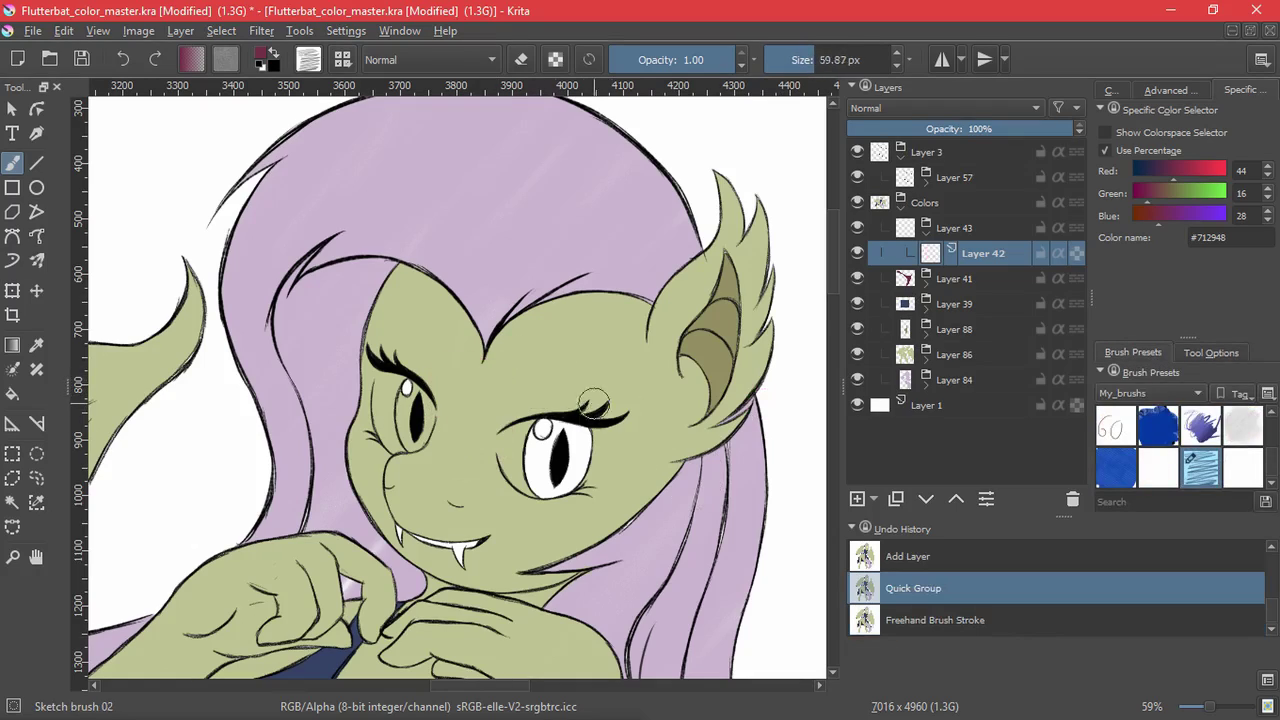
{"action": "mouse_move", "coordinate": [560, 445]}
{"action": "left_mouse_down"}
{"action": "mouse_move", "coordinate": [545, 443]}
{"action": "mouse_move", "coordinate": [590, 440]}
{"action": "left_mouse_up"}
{"action": "key", "text": "ctrl+z"}
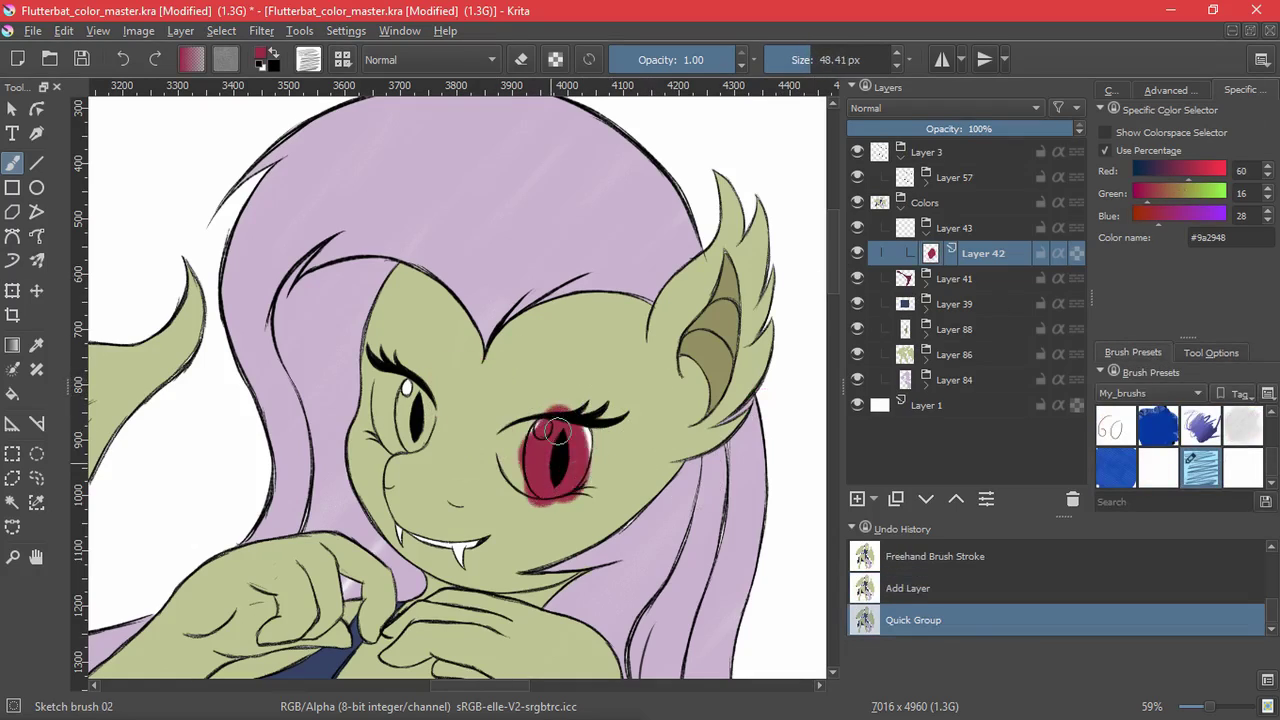
{"action": "key", "text": "ctrl+z"}
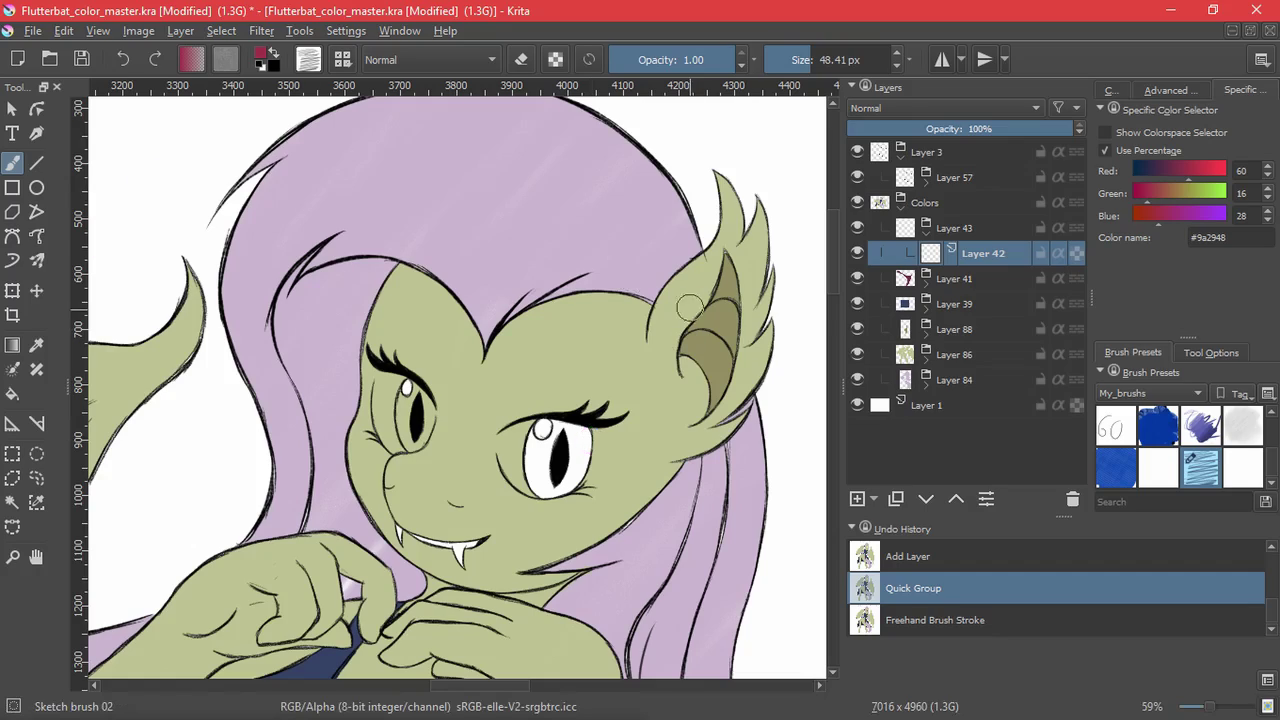
- Mix magenta #ca40cf and test it on the right-hand eye's iris
{"action": "left_click_drag", "start_coordinate": [1188, 170], "coordinate": [1206, 170]}
{"action": "left_click_drag", "start_coordinate": [1158, 214], "coordinate": [1208, 214]}
{"action": "mouse_move", "coordinate": [1147, 192]}
{"action": "left_mouse_down"}
{"action": "mouse_move", "coordinate": [1182, 200]}
{"action": "mouse_move", "coordinate": [1156, 197]}
{"action": "left_mouse_up"}
{"action": "left_click_drag", "start_coordinate": [582, 453], "coordinate": [560, 480]}
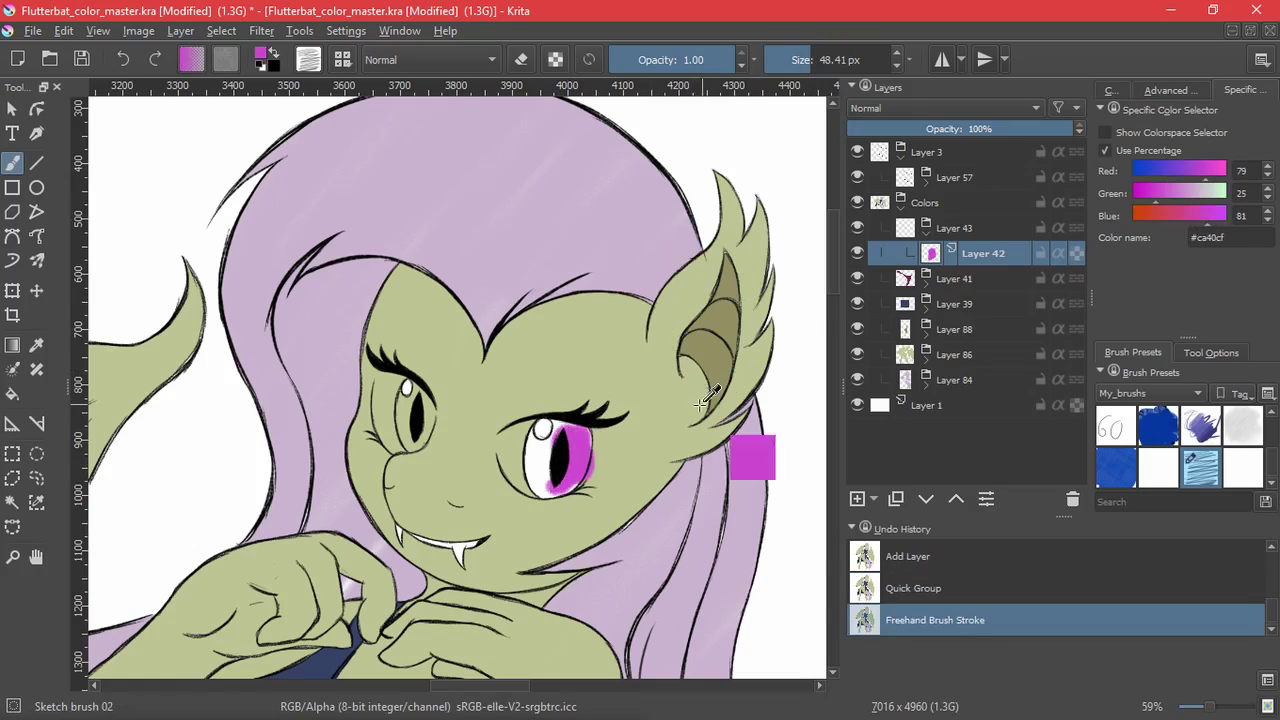
{"action": "key", "text": "ctrl+z"}
- Try painting the right-hand iris freehand in magenta with the brush reduced to about 28 px
{"action": "scroll", "coordinate": [562, 522], "scroll_direction": "up", "scroll_amount": 3}
{"action": "mouse_move", "coordinate": [614, 318]}
{"action": "left_mouse_down"}
{"action": "mouse_move", "coordinate": [598, 378]}
{"action": "mouse_move", "coordinate": [592, 366]}
{"action": "left_mouse_up"}
{"action": "key", "text": "ctrl+z"}
{"action": "left_click_drag", "start_coordinate": [614, 323], "coordinate": [582, 323], "text": "shift"}
{"action": "left_click_drag", "start_coordinate": [479, 335], "coordinate": [482, 281]}
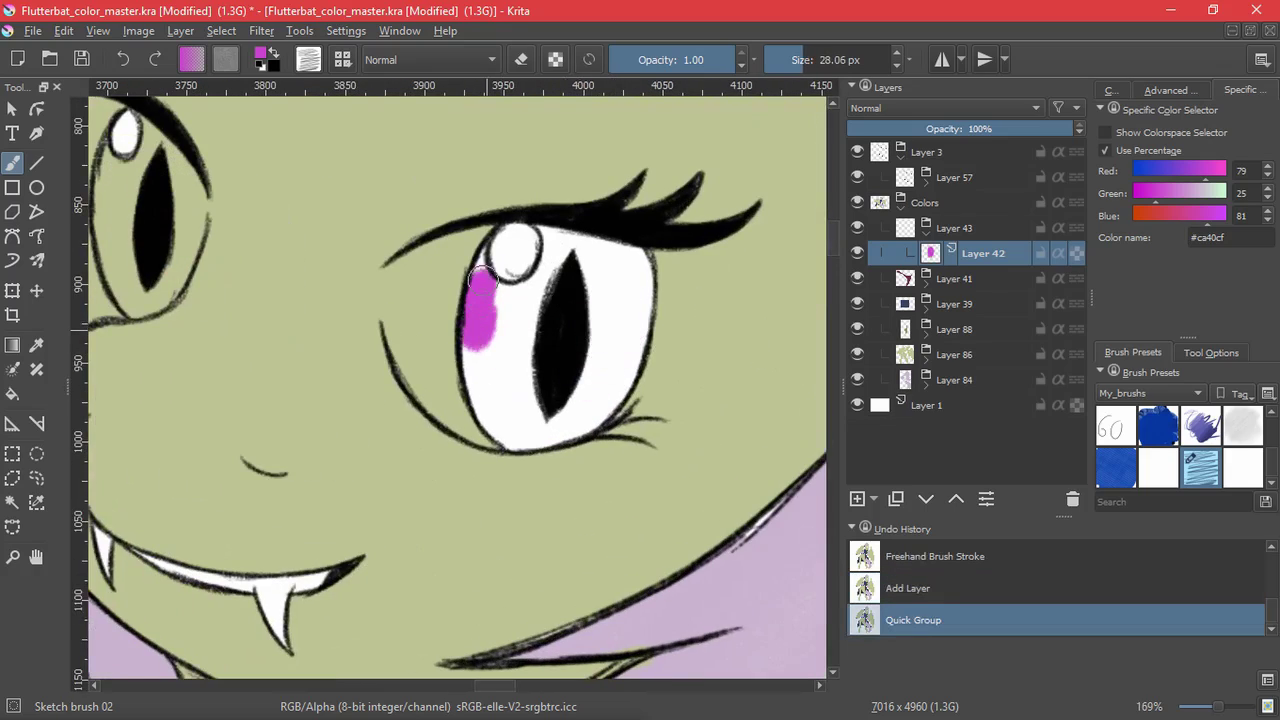
{"action": "mouse_move", "coordinate": [575, 243]}
{"action": "left_mouse_down"}
{"action": "mouse_move", "coordinate": [640, 295]}
{"action": "mouse_move", "coordinate": [500, 435]}
{"action": "mouse_move", "coordinate": [480, 340]}
{"action": "mouse_move", "coordinate": [617, 273]}
{"action": "left_mouse_up"}
{"action": "key", "text": "ctrl+z"}
- Select the right-hand iris with the contiguous selection tool, grow the selection, paint it magenta on Layer 42, and deselect
{"action": "left_click", "coordinate": [12, 502]}
{"action": "left_click", "coordinate": [600, 330]}
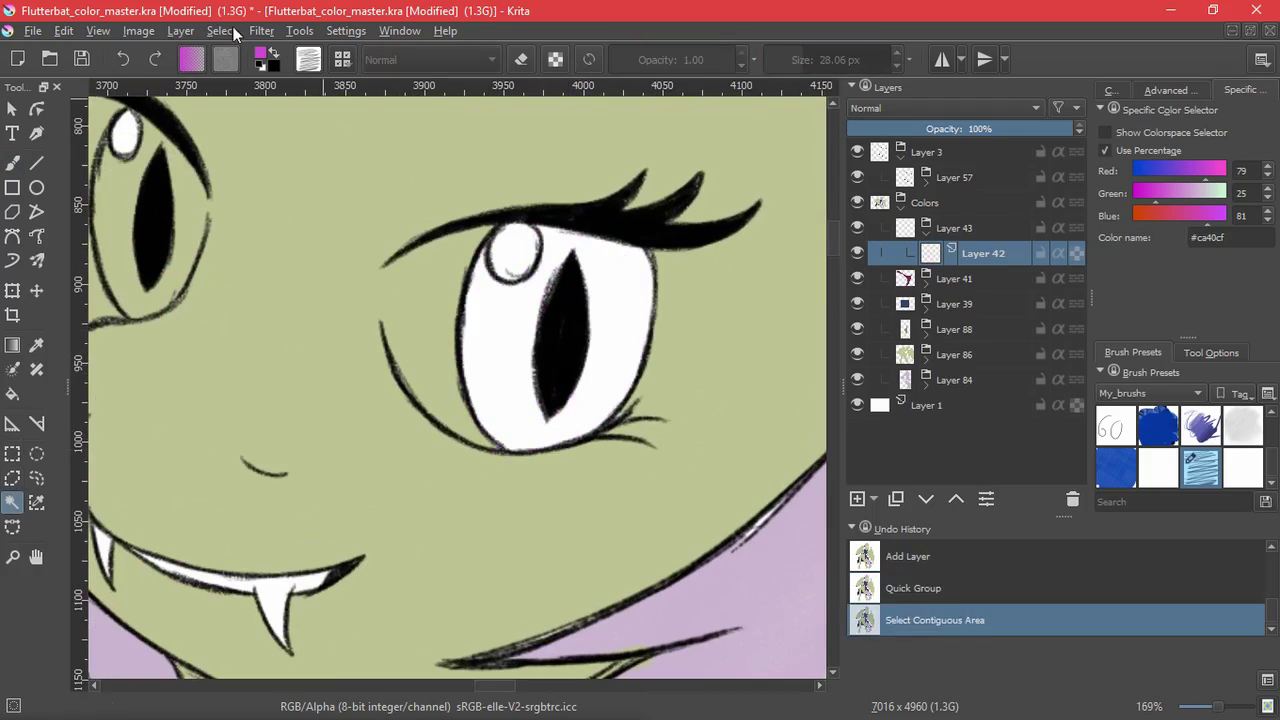
{"action": "left_click", "coordinate": [221, 31]}
{"action": "left_click", "coordinate": [262, 336]}
{"action": "left_click", "coordinate": [692, 401]}
{"action": "key", "text": "b"}
{"action": "mouse_move", "coordinate": [490, 255]}
{"action": "left_mouse_down"}
{"action": "mouse_move", "coordinate": [540, 430]}
{"action": "mouse_move", "coordinate": [630, 400]}
{"action": "left_mouse_up"}
{"action": "left_click", "coordinate": [221, 31]}
{"action": "left_click", "coordinate": [227, 73]}
- Paint the left-hand eye's iris magenta on Layer 42 and clean up its edges
{"action": "scroll", "coordinate": [411, 457], "scroll_direction": "up", "scroll_amount": 3}
{"action": "mouse_move", "coordinate": [160, 216]}
{"action": "left_mouse_down"}
{"action": "mouse_move", "coordinate": [411, 457]}
{"action": "mouse_move", "coordinate": [416, 347]}
{"action": "left_mouse_up"}
{"action": "mouse_move", "coordinate": [370, 272]}
{"action": "left_mouse_down"}
{"action": "mouse_move", "coordinate": [325, 440]}
{"action": "mouse_move", "coordinate": [327, 292]}
{"action": "mouse_move", "coordinate": [457, 214]}
{"action": "mouse_move", "coordinate": [449, 366]}
{"action": "mouse_move", "coordinate": [395, 525]}
{"action": "mouse_move", "coordinate": [365, 565]}
{"action": "left_mouse_up"}
{"action": "mouse_move", "coordinate": [384, 166]}
{"action": "left_mouse_down"}
{"action": "mouse_move", "coordinate": [340, 228]}
{"action": "mouse_move", "coordinate": [295, 232]}
{"action": "left_mouse_up"}
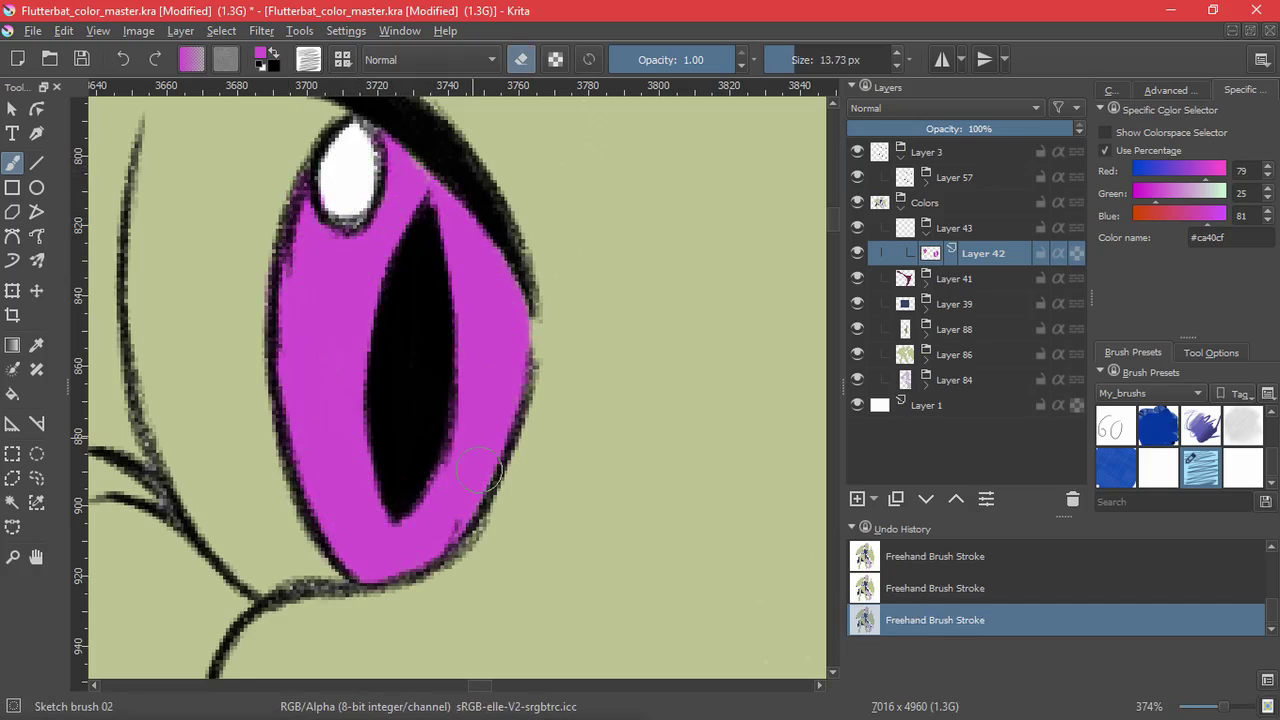
- Add Layer 44 directly below the Layer 43 group and make white the painting colour
{"action": "scroll", "coordinate": [525, 462], "scroll_direction": "down", "scroll_amount": 8}
{"action": "left_click_drag", "start_coordinate": [629, 494], "coordinate": [500, 390]}
{"action": "scroll", "coordinate": [523, 377], "scroll_direction": "up", "scroll_amount": 1}
{"action": "left_click", "coordinate": [858, 499]}
{"action": "left_click", "coordinate": [925, 500]}
{"action": "left_click", "coordinate": [925, 500]}
{"action": "left_click", "coordinate": [273, 54]}
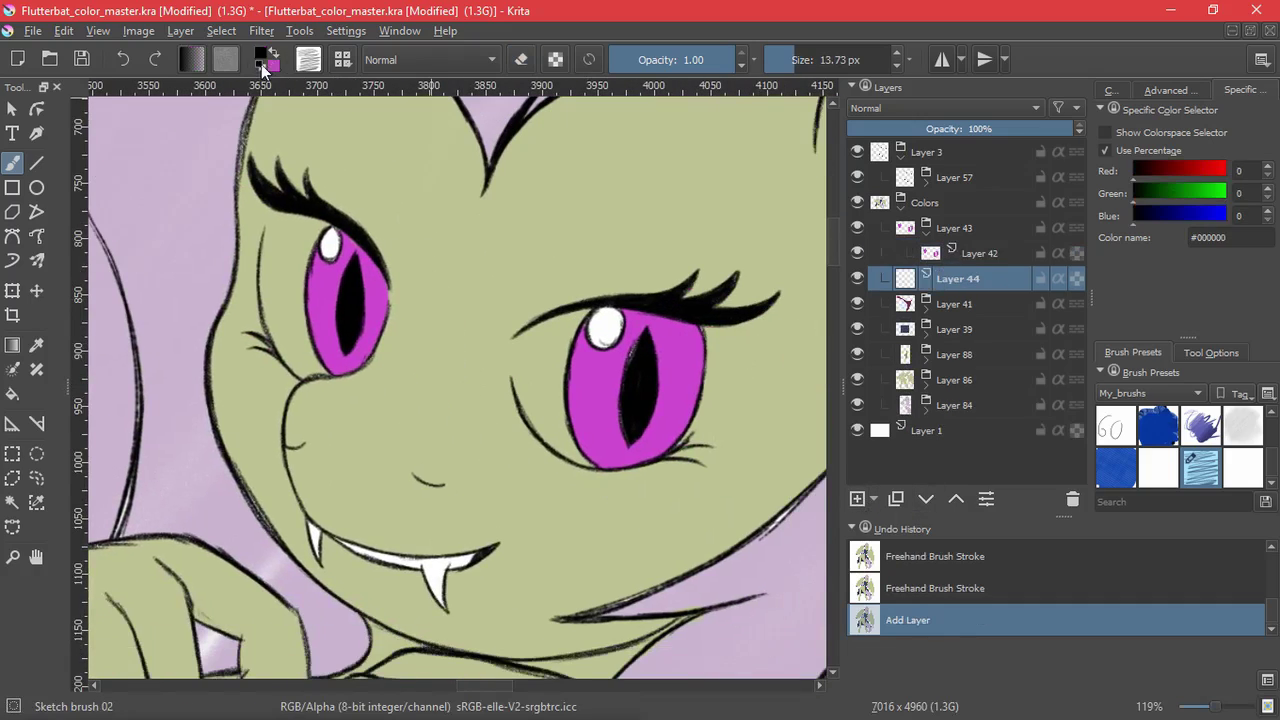
{"action": "left_click", "coordinate": [261, 66]}
{"action": "left_click", "coordinate": [274, 54]}
- Paint the whites of both eyes on Layer 44 up to the line art with the 13.73 px brush
{"action": "scroll", "coordinate": [300, 296], "scroll_direction": "up", "scroll_amount": 7}
{"action": "mouse_move", "coordinate": [317, 560]}
{"action": "left_mouse_down"}
{"action": "mouse_move", "coordinate": [260, 486]}
{"action": "mouse_move", "coordinate": [383, 558]}
{"action": "mouse_move", "coordinate": [297, 389]}
{"action": "mouse_move", "coordinate": [194, 271]}
{"action": "mouse_move", "coordinate": [267, 116]}
{"action": "mouse_move", "coordinate": [296, 322]}
{"action": "mouse_move", "coordinate": [271, 532]}
{"action": "left_mouse_up"}
{"action": "mouse_move", "coordinate": [306, 411]}
{"action": "left_mouse_down"}
{"action": "mouse_move", "coordinate": [337, 329]}
{"action": "mouse_move", "coordinate": [263, 283]}
{"action": "mouse_move", "coordinate": [225, 286]}
{"action": "mouse_move", "coordinate": [209, 247]}
{"action": "left_mouse_up"}
{"action": "scroll", "coordinate": [203, 546], "scroll_direction": "down", "scroll_amount": 5}
{"action": "scroll", "coordinate": [397, 389], "scroll_direction": "up", "scroll_amount": 3}
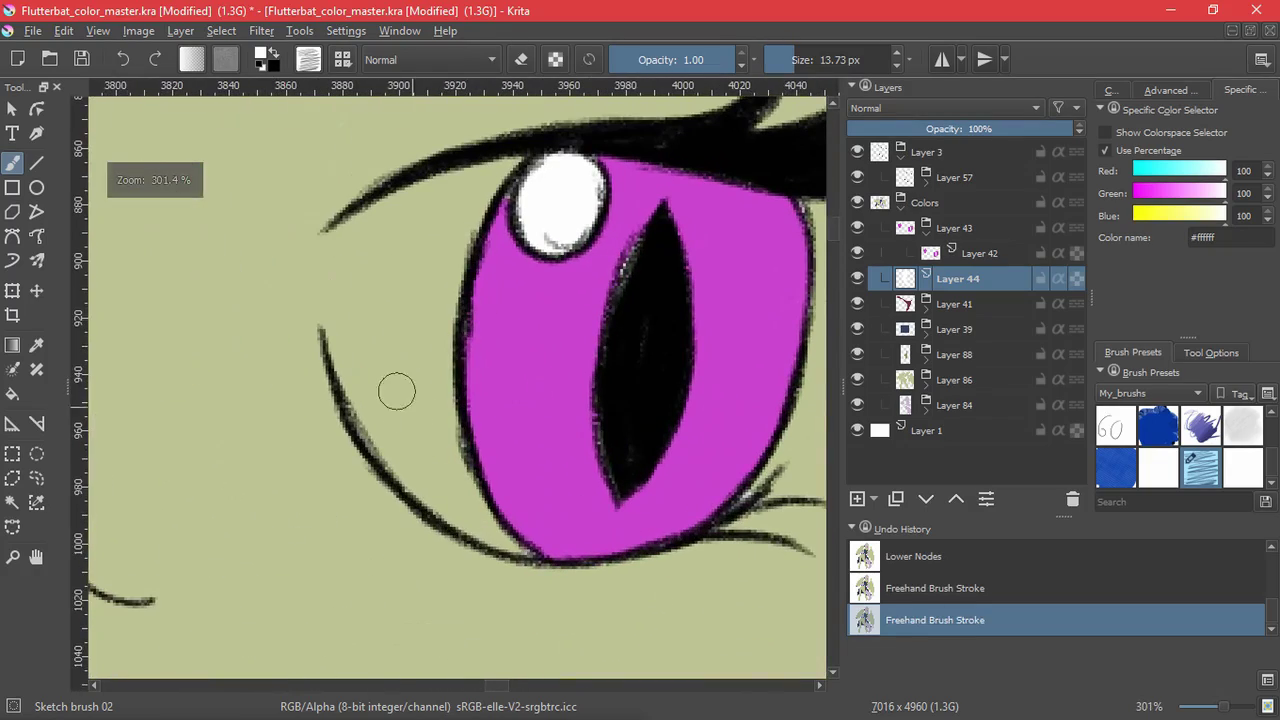
{"action": "mouse_move", "coordinate": [465, 525]}
{"action": "left_mouse_down"}
{"action": "mouse_move", "coordinate": [370, 440]}
{"action": "mouse_move", "coordinate": [336, 302]}
{"action": "mouse_move", "coordinate": [351, 249]}
{"action": "mouse_move", "coordinate": [429, 186]}
{"action": "mouse_move", "coordinate": [434, 289]}
{"action": "mouse_move", "coordinate": [367, 312]}
{"action": "mouse_move", "coordinate": [403, 360]}
{"action": "mouse_move", "coordinate": [443, 317]}
{"action": "left_mouse_up"}
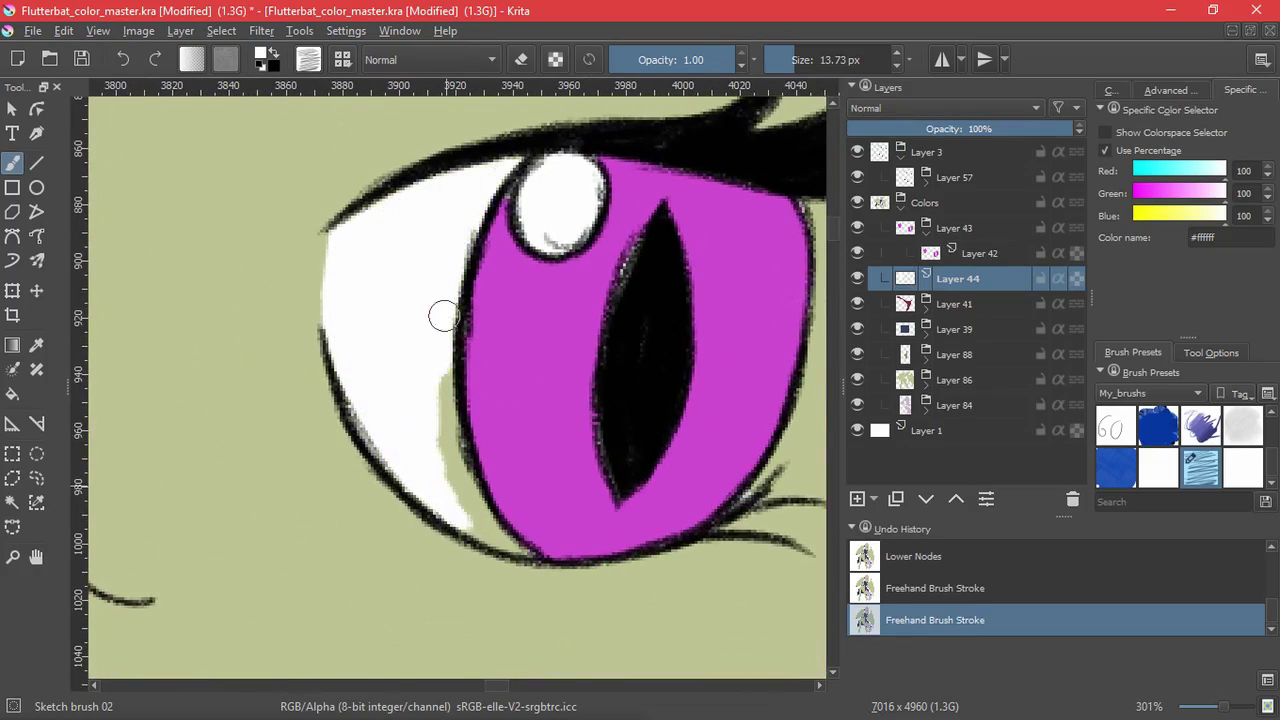
{"action": "mouse_move", "coordinate": [594, 495]}
{"action": "left_mouse_down"}
{"action": "mouse_move", "coordinate": [534, 451]}
{"action": "mouse_move", "coordinate": [435, 482]}
{"action": "left_mouse_up"}
{"action": "scroll", "coordinate": [413, 345], "scroll_direction": "up", "scroll_amount": 2}
{"action": "mouse_move", "coordinate": [358, 520]}
{"action": "left_mouse_down"}
{"action": "mouse_move", "coordinate": [408, 334]}
{"action": "mouse_move", "coordinate": [476, 334]}
{"action": "left_mouse_up"}
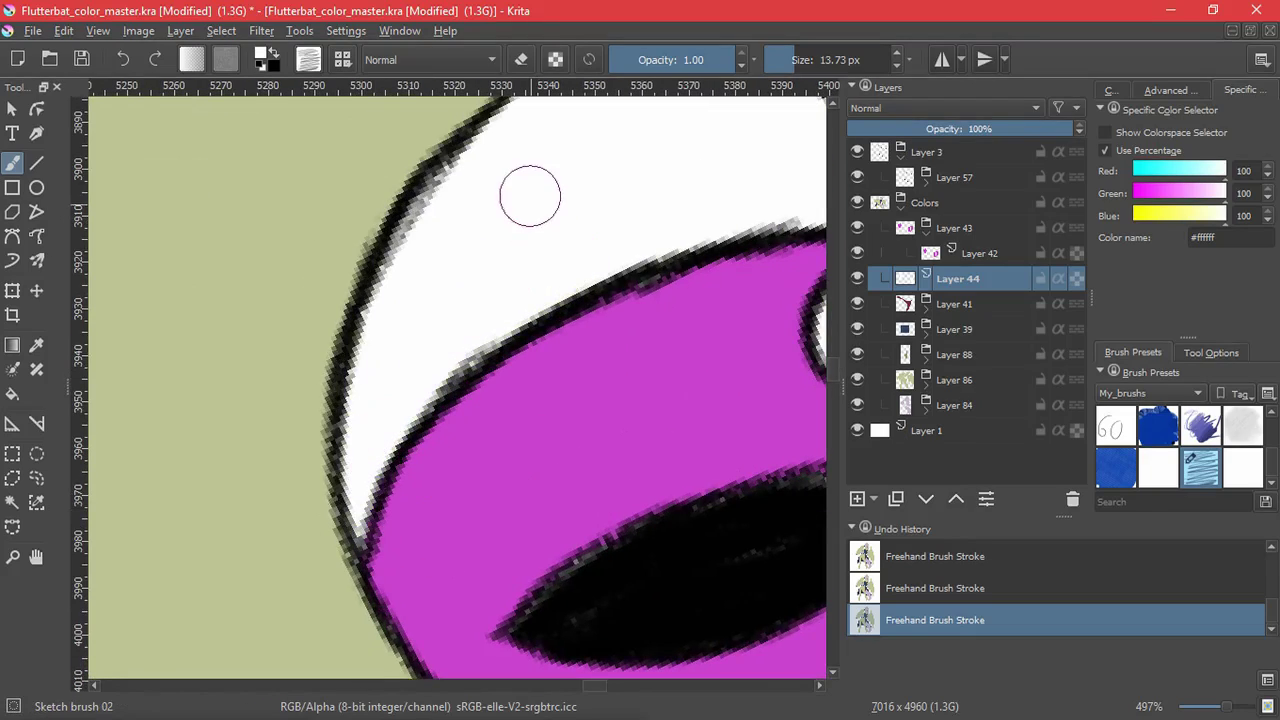
{"action": "scroll", "coordinate": [530, 195], "scroll_direction": "down", "scroll_amount": 8}
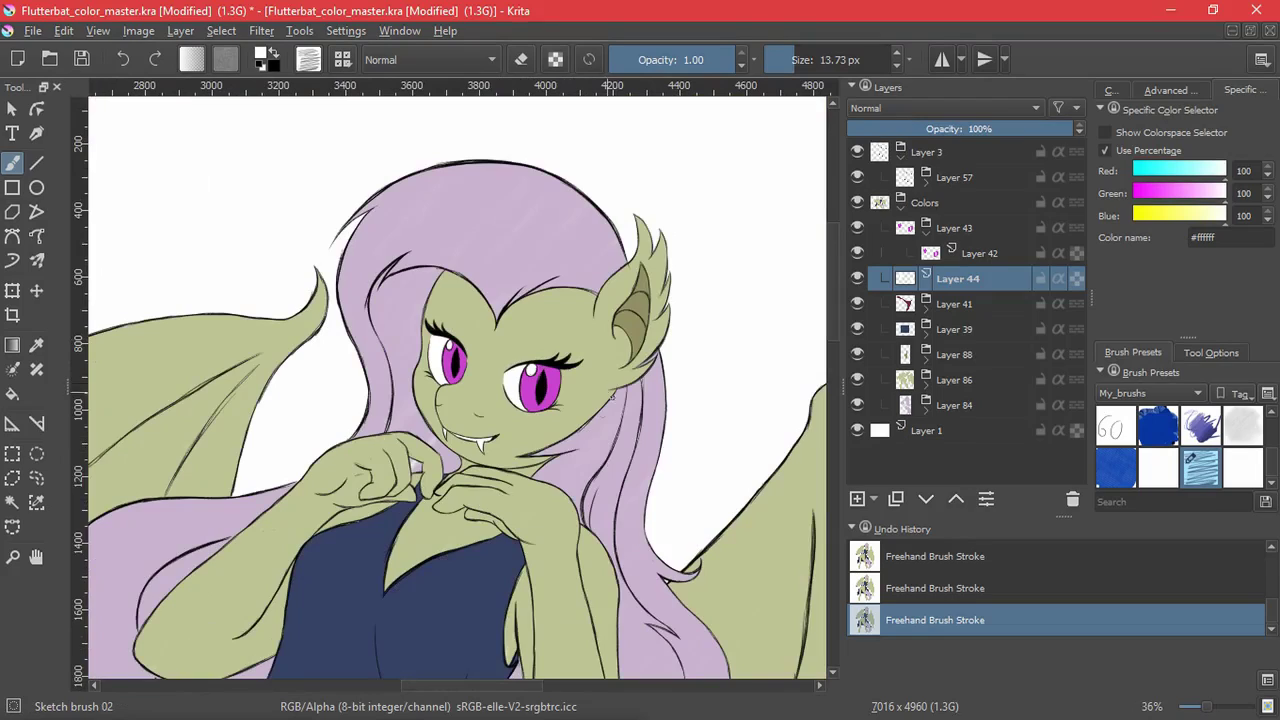
- Move Layer 44 into the Layer 43 group and put Layer 42 into its own quick group
{"action": "scroll", "coordinate": [538, 348], "scroll_direction": "up", "scroll_amount": 3}
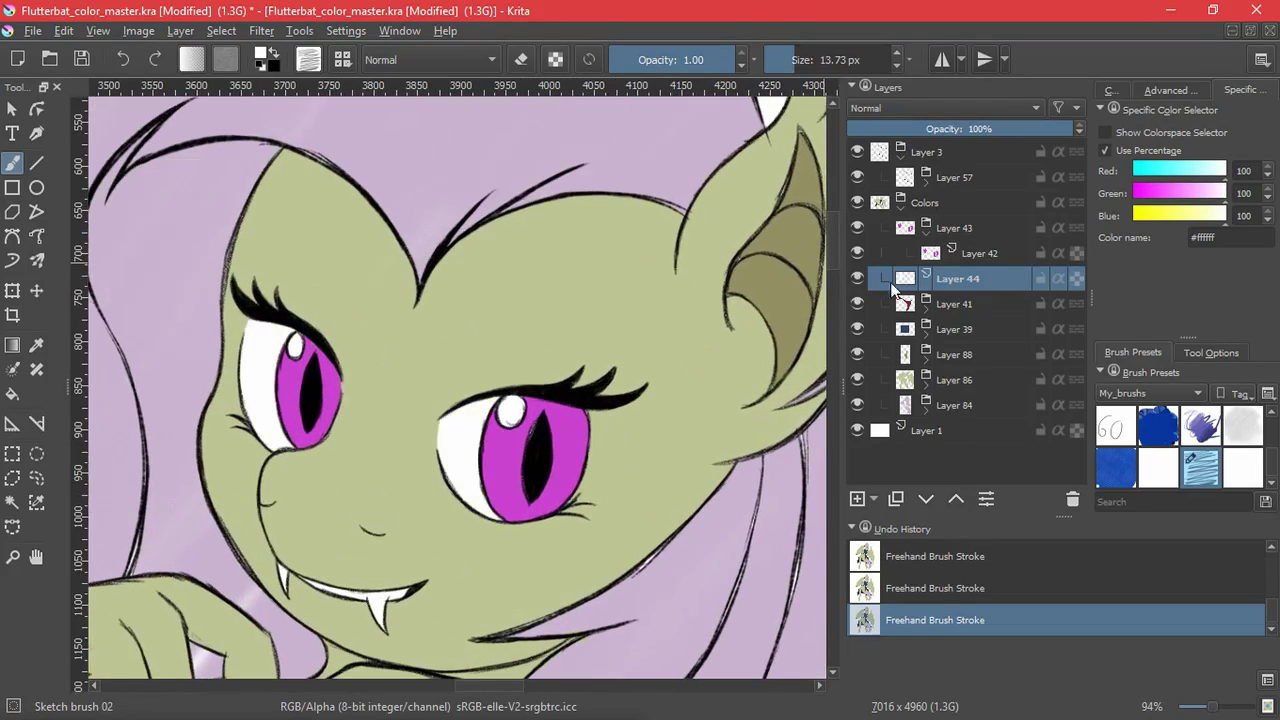
{"action": "left_click_drag", "start_coordinate": [903, 282], "coordinate": [926, 264]}
{"action": "left_click", "coordinate": [950, 259]}
{"action": "key", "text": "ctrl+g"}
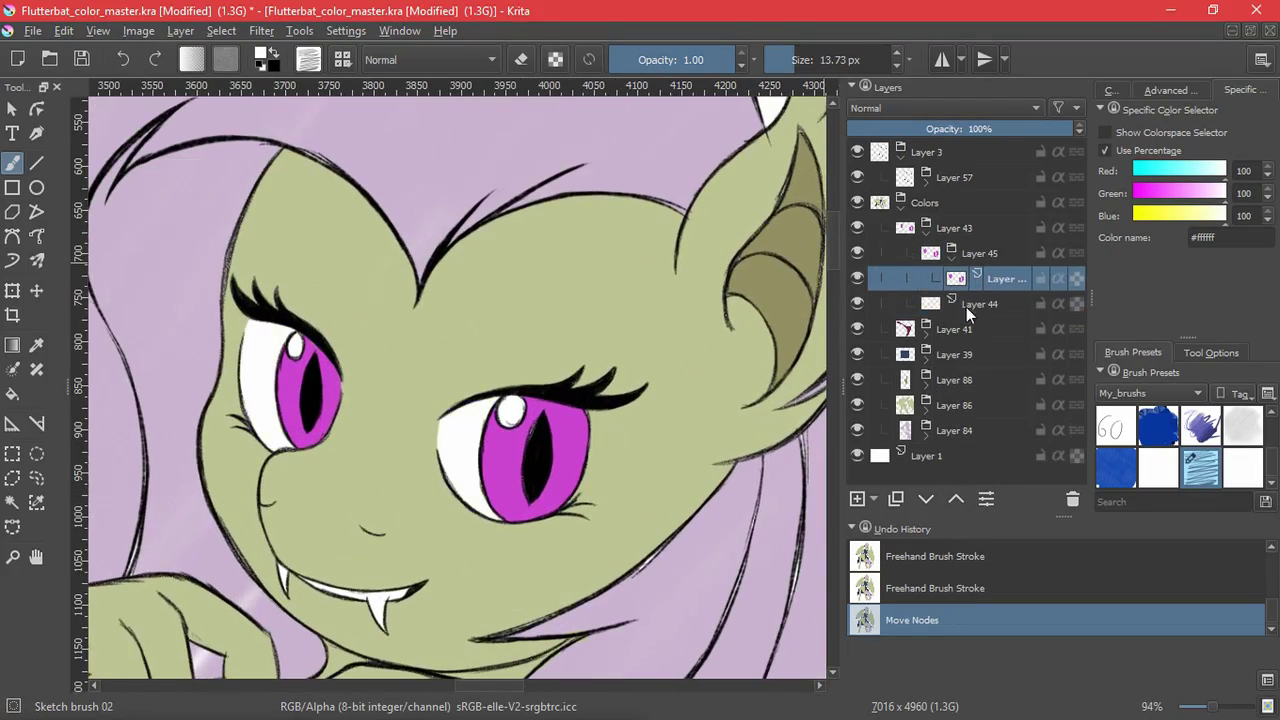
- Select the opaque pixels of the iris layer, add them as a transparency mask to the Layer 45 group, and deselect
{"action": "left_click", "coordinate": [221, 30]}
{"action": "left_click", "coordinate": [259, 289]}
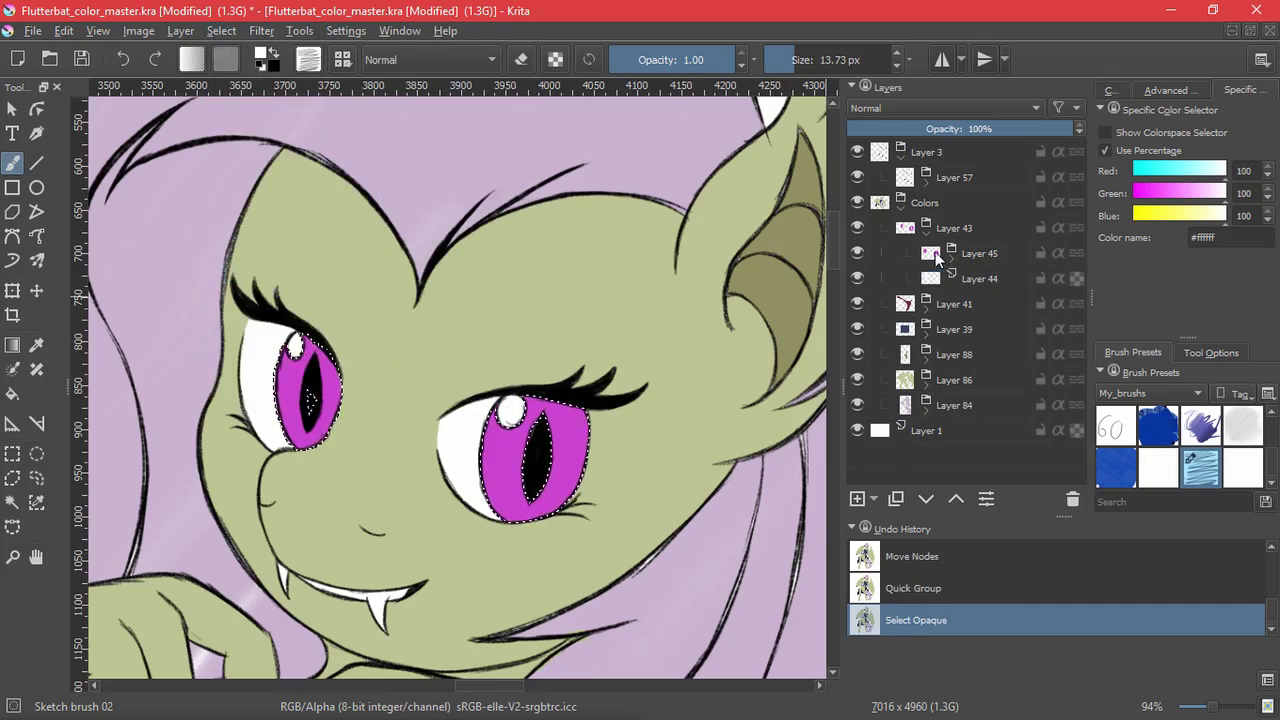
{"action": "left_click", "coordinate": [874, 498]}
{"action": "left_click", "coordinate": [910, 619]}
{"action": "left_click", "coordinate": [221, 30]}
{"action": "left_click", "coordinate": [245, 66]}
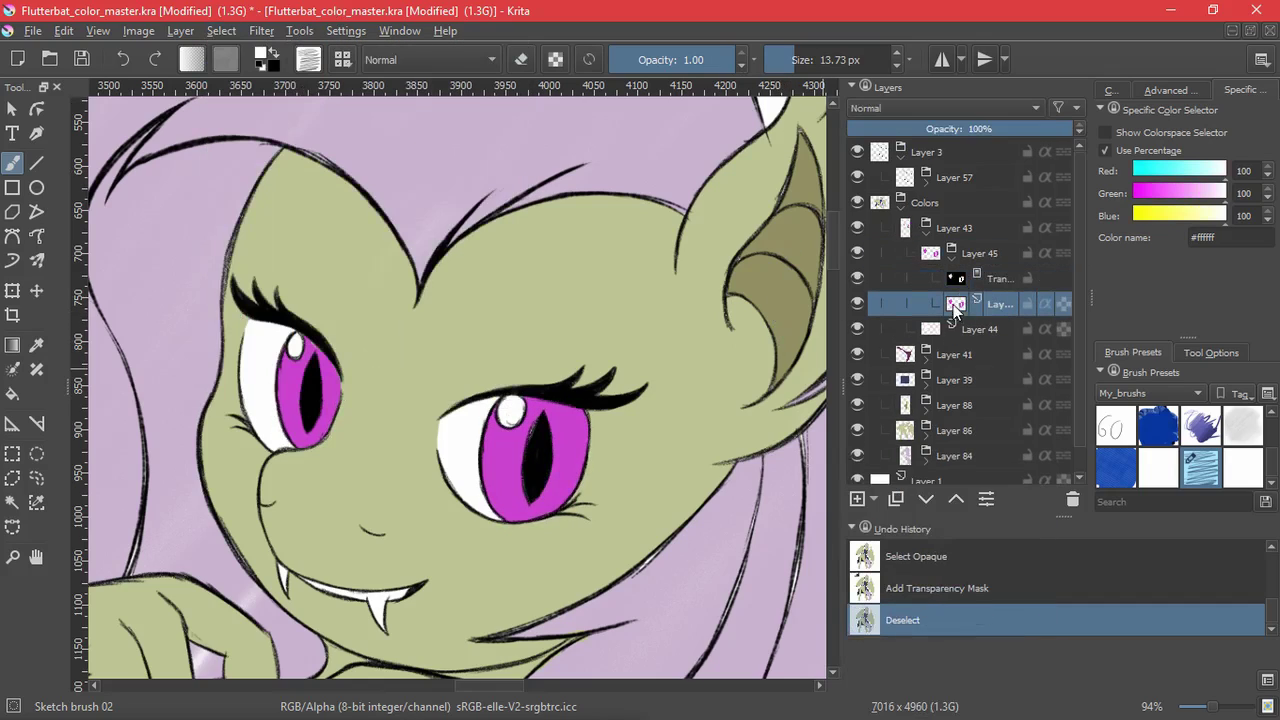
- Draw a rectangular selection around the right-hand eye and add a Multiply layer above the iris colour
{"action": "left_click", "coordinate": [12, 454]}
{"action": "left_click_drag", "start_coordinate": [412, 340], "coordinate": [645, 559]}
{"action": "left_click", "coordinate": [12, 345]}
{"action": "left_click", "coordinate": [930, 108]}
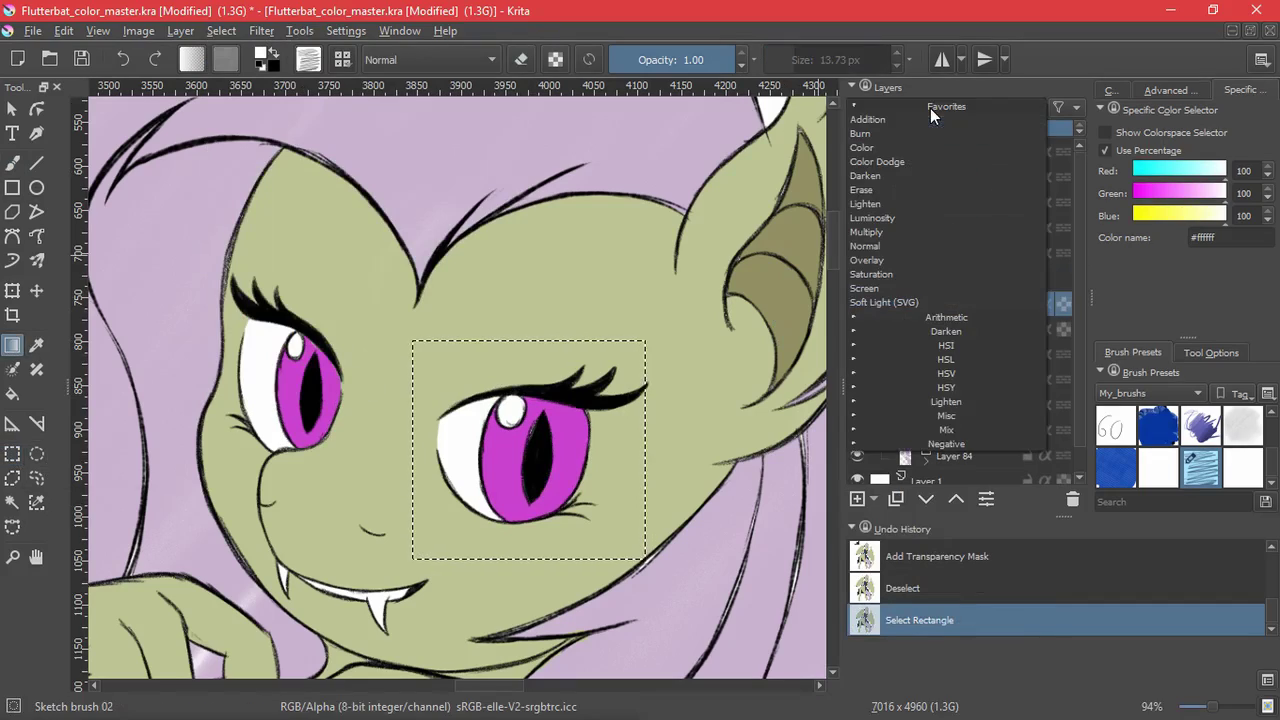
{"action": "left_click", "coordinate": [857, 499]}
{"action": "left_click", "coordinate": [930, 108]}
{"action": "left_click", "coordinate": [911, 232]}
- Shade the right-hand iris downward from its top with a Foreground to Transparent gradient in the sampled magenta #ca40cf
{"action": "left_click_drag", "start_coordinate": [541, 376], "coordinate": [529, 474]}
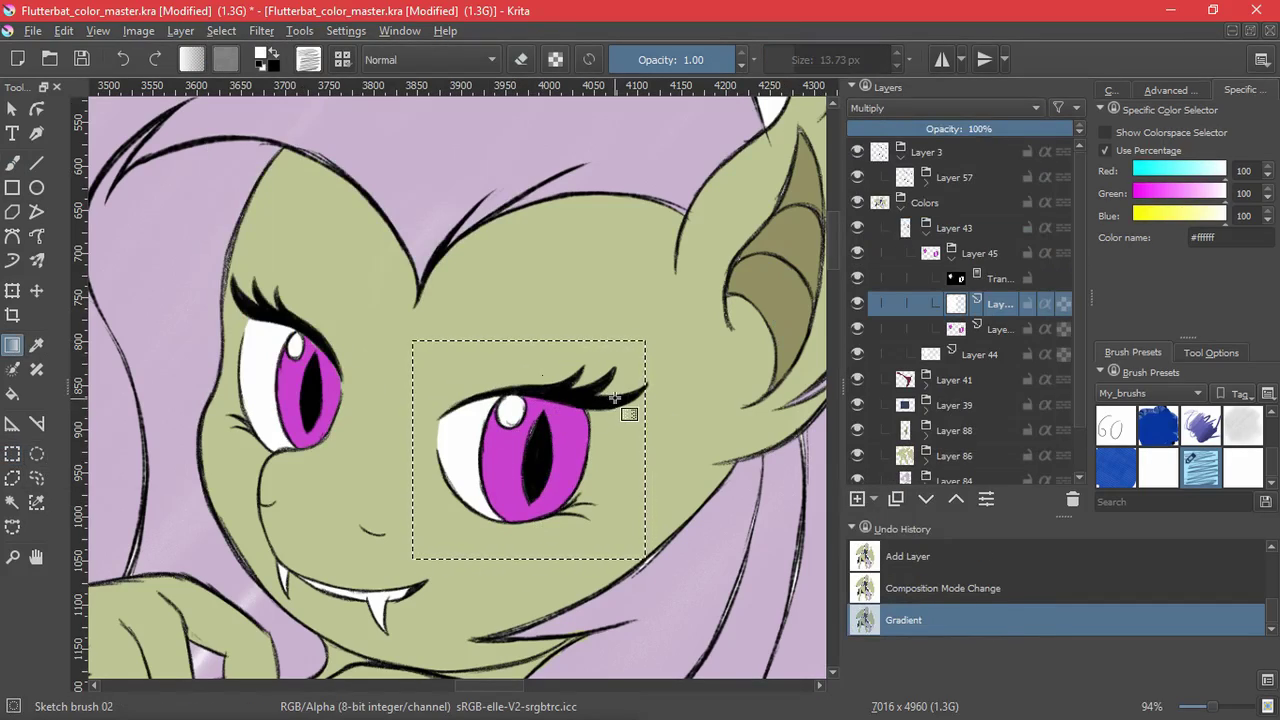
{"action": "key", "text": "ctrl+z"}
{"action": "left_click", "coordinate": [510, 456], "text": "ctrl"}
{"action": "left_click", "coordinate": [191, 59]}
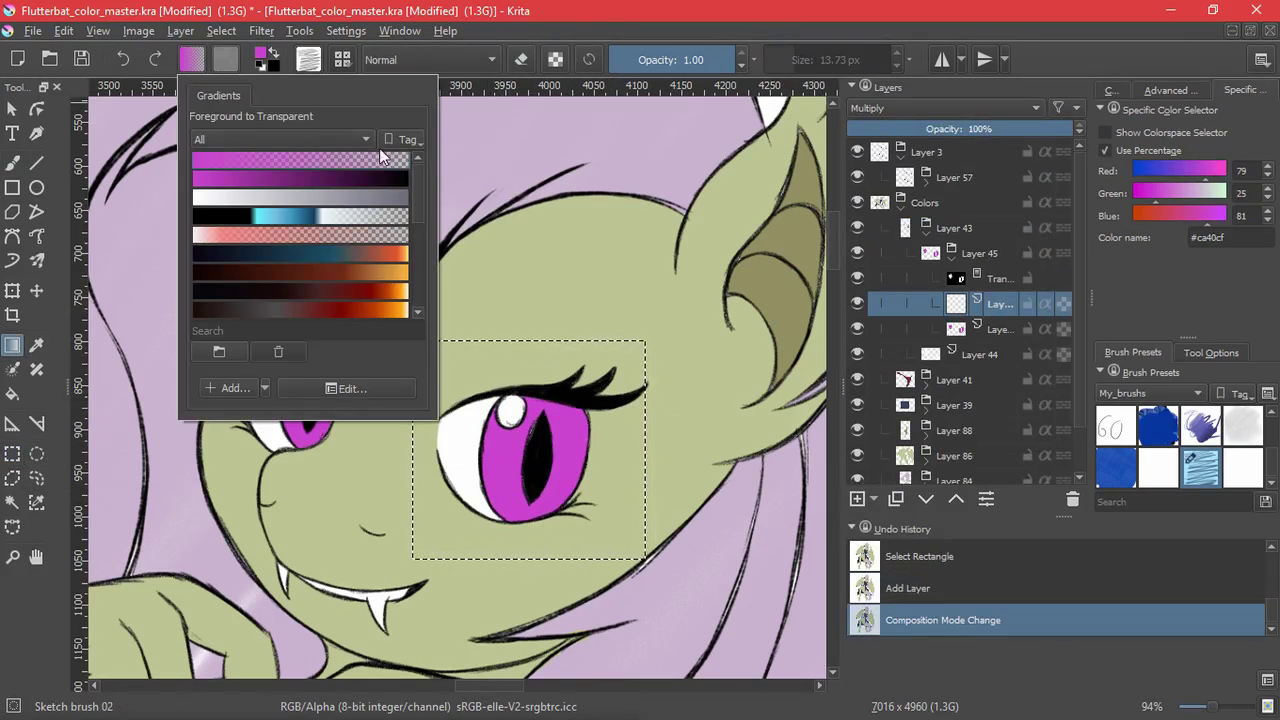
{"action": "left_click", "coordinate": [385, 157]}
{"action": "left_click_drag", "start_coordinate": [544, 442], "coordinate": [498, 603]}
{"action": "key", "text": "ctrl+z"}
{"action": "key", "text": "ctrl+shift+z"}
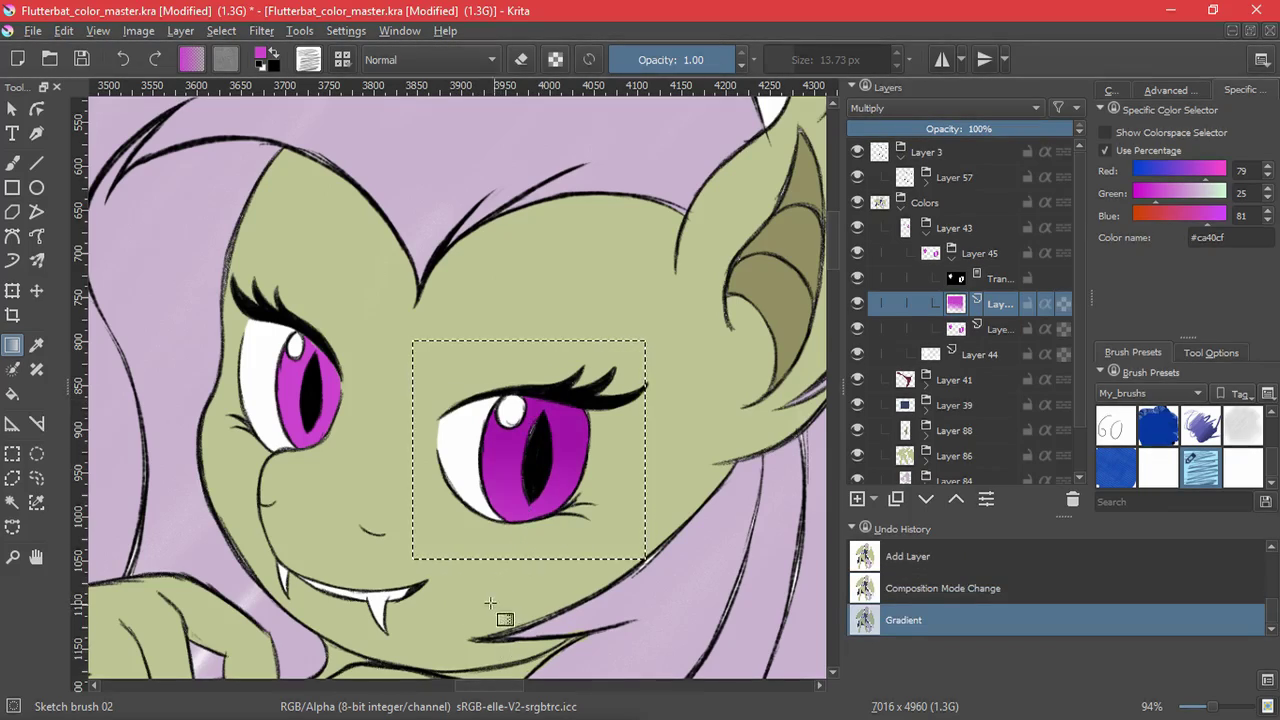
- Select a rectangle around the left-hand eye and shade its iris from the top down with the magenta gradient on the Multiply layer
{"action": "left_click", "coordinate": [12, 460]}
{"action": "left_click_drag", "start_coordinate": [353, 494], "coordinate": [264, 302]}
{"action": "left_click", "coordinate": [18, 346]}
{"action": "left_click_drag", "start_coordinate": [314, 366], "coordinate": [286, 560]}
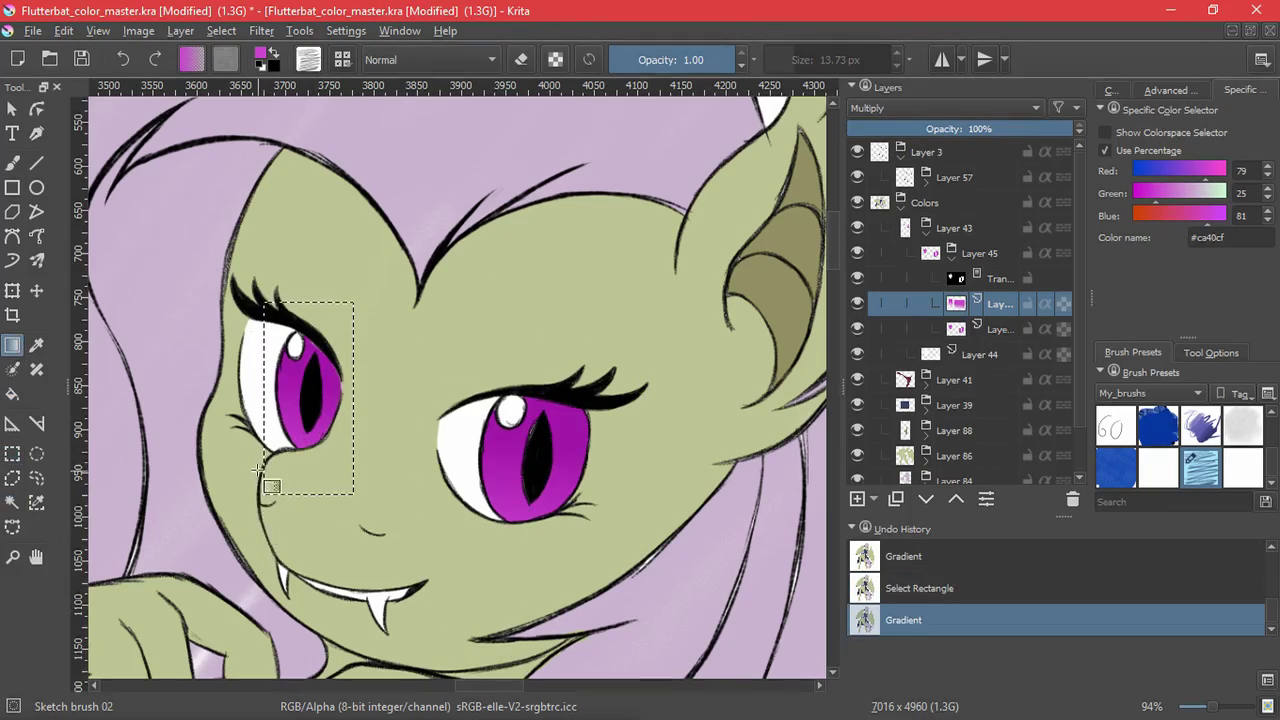
- Deselect, add a Screen layer between the Multiply layer and the iris colour, and test an upward gradient on the left-hand eye
{"action": "key", "text": "ctrl+shift+a"}
{"action": "key", "text": "Insert"}
{"action": "left_click", "coordinate": [940, 108]}
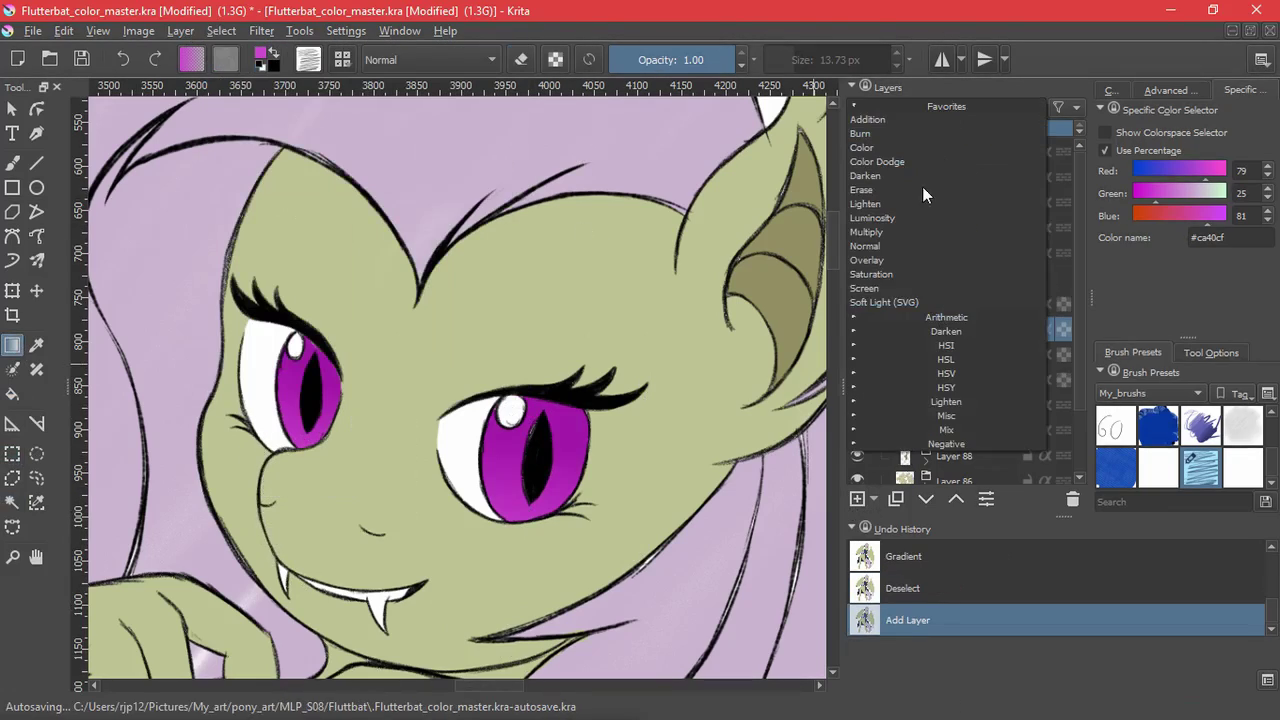
{"action": "left_click", "coordinate": [936, 153]}
{"action": "left_click_drag", "start_coordinate": [295, 462], "coordinate": [312, 380]}
{"action": "key", "text": "ctrl+z"}
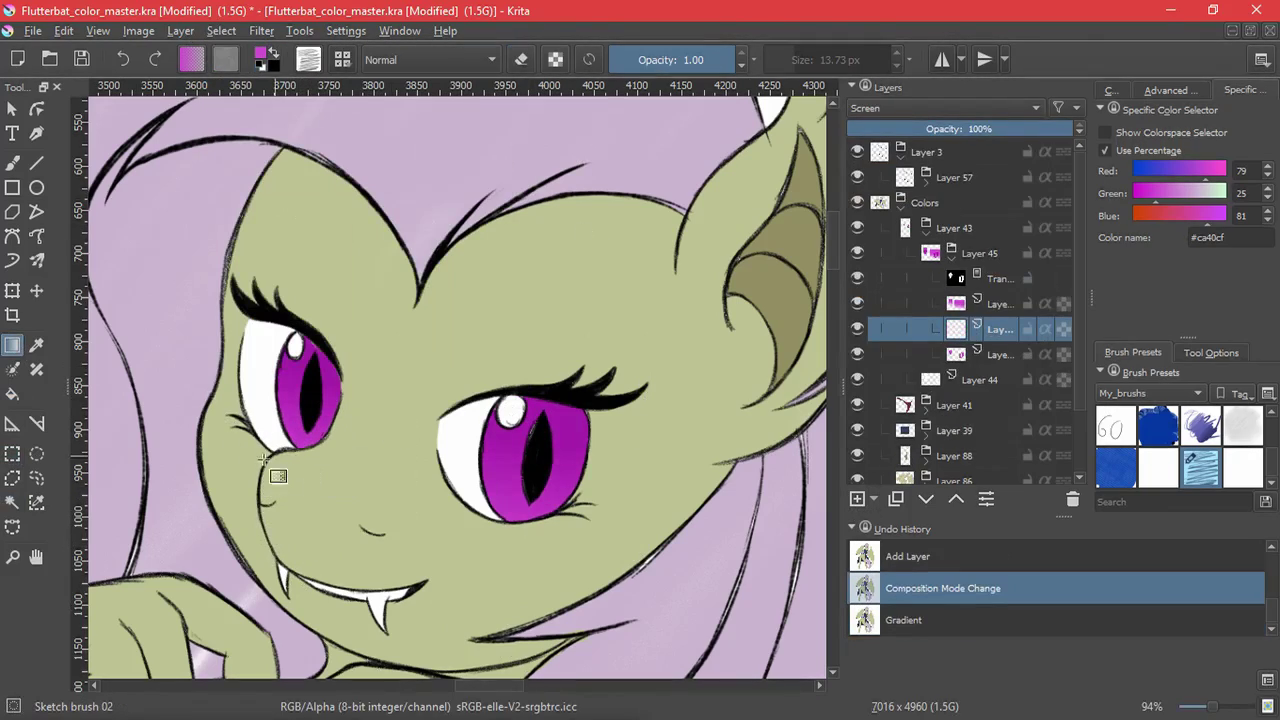
- Lighten the left-hand iris from below with a magenta gradient inside a rectangular selection on the Screen layer
{"action": "left_click", "coordinate": [12, 454]}
{"action": "left_click_drag", "start_coordinate": [252, 294], "coordinate": [361, 491]}
{"action": "left_click", "coordinate": [12, 345]}
{"action": "left_click_drag", "start_coordinate": [300, 455], "coordinate": [375, 358]}
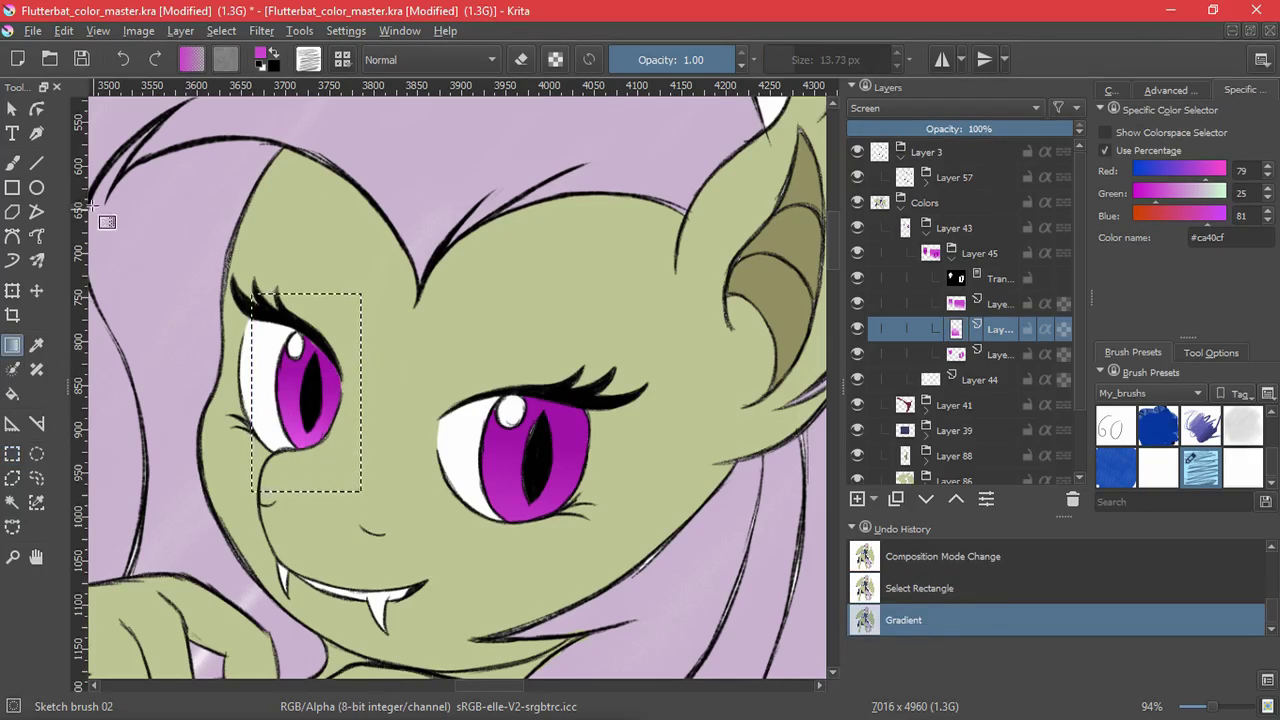
- Select a rectangle around the right-hand eye, lighten its iris with an upward magenta gradient on the Screen layer, and deselect
{"action": "left_click", "coordinate": [12, 453]}
{"action": "left_click_drag", "start_coordinate": [461, 369], "coordinate": [617, 545]}
{"action": "key", "text": "g"}
{"action": "left_click_drag", "start_coordinate": [581, 586], "coordinate": [568, 436]}
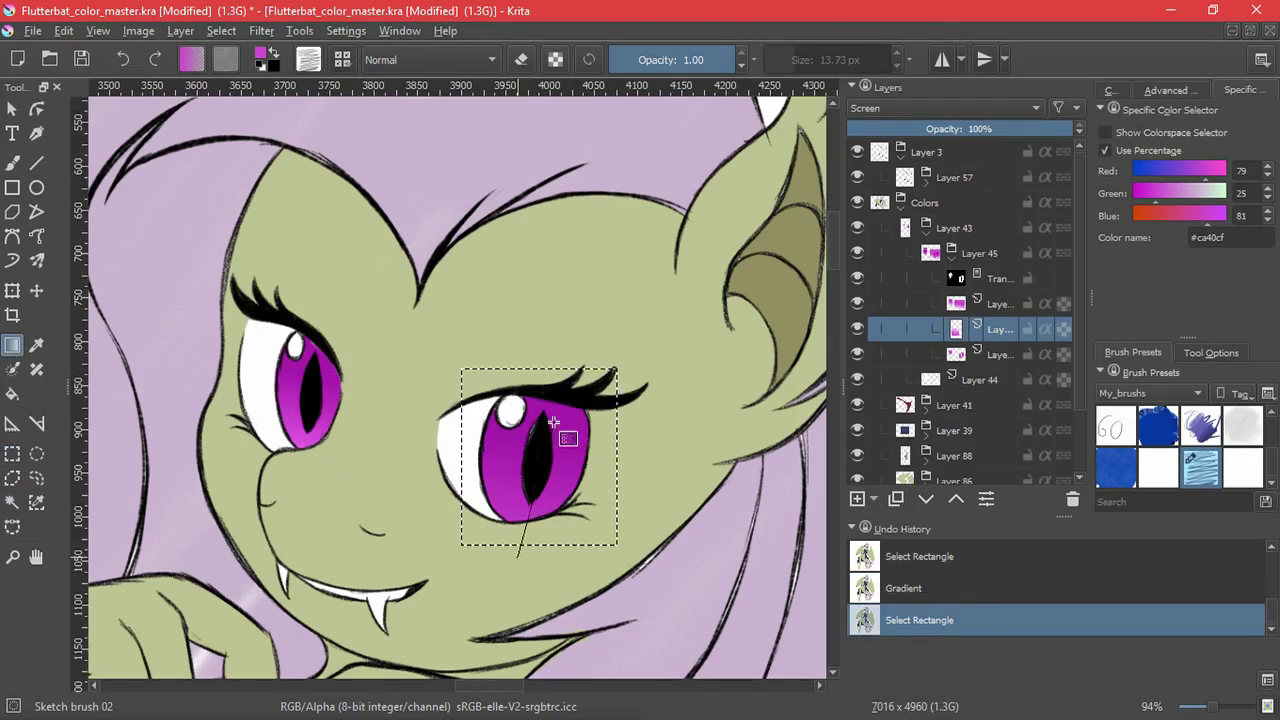
{"action": "left_click", "coordinate": [221, 31]}
{"action": "left_click", "coordinate": [240, 75]}
- Expand the Layer 86 body group and add a Screen layer directly above Layer 81
{"action": "scroll", "coordinate": [614, 406], "scroll_direction": "down", "scroll_amount": 5}
{"action": "left_click_drag", "start_coordinate": [620, 568], "coordinate": [573, 494]}
{"action": "left_click_drag", "start_coordinate": [623, 294], "coordinate": [606, 209]}
{"action": "scroll", "coordinate": [927, 435], "scroll_direction": "down", "scroll_amount": 3}
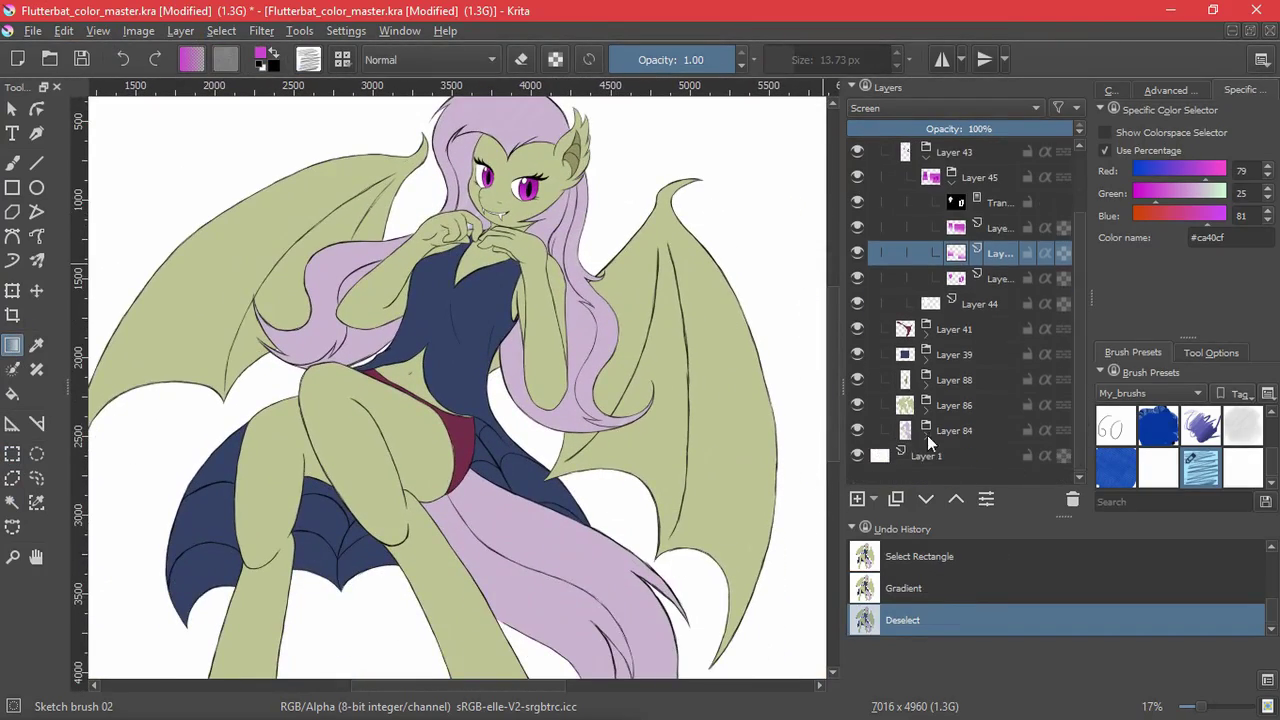
{"action": "left_click", "coordinate": [926, 412]}
{"action": "scroll", "coordinate": [960, 437], "scroll_direction": "down", "scroll_amount": 1}
{"action": "left_click", "coordinate": [960, 435]}
{"action": "key", "text": "Insert"}
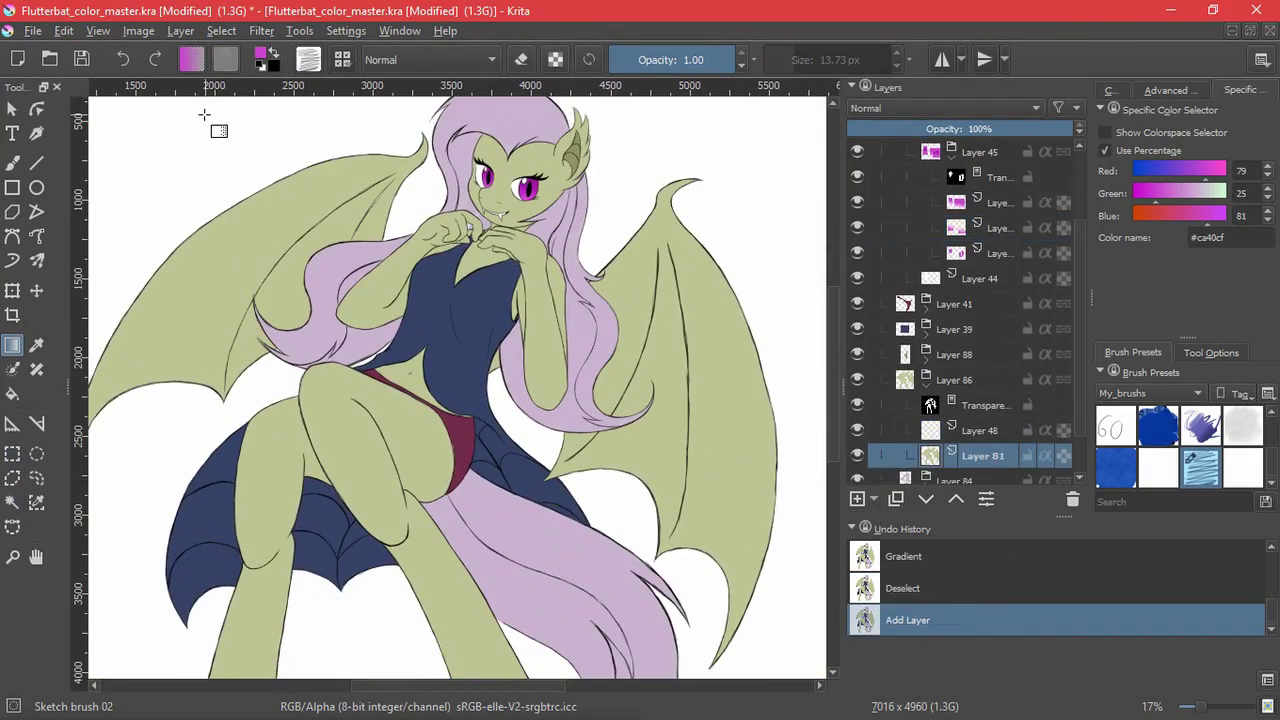
{"action": "left_click", "coordinate": [940, 108]}
{"action": "left_click", "coordinate": [935, 287]}
- Select a rectangle around the whole character and apply a diagonal gradient from the upper left on Layer 48 in the sampled green #bdc594
{"action": "left_click", "coordinate": [308, 271], "text": "ctrl"}
{"action": "mouse_move", "coordinate": [588, 276]}
{"action": "left_mouse_down"}
{"action": "mouse_move", "coordinate": [568, 346]}
{"action": "mouse_move", "coordinate": [589, 300]}
{"action": "left_mouse_up"}
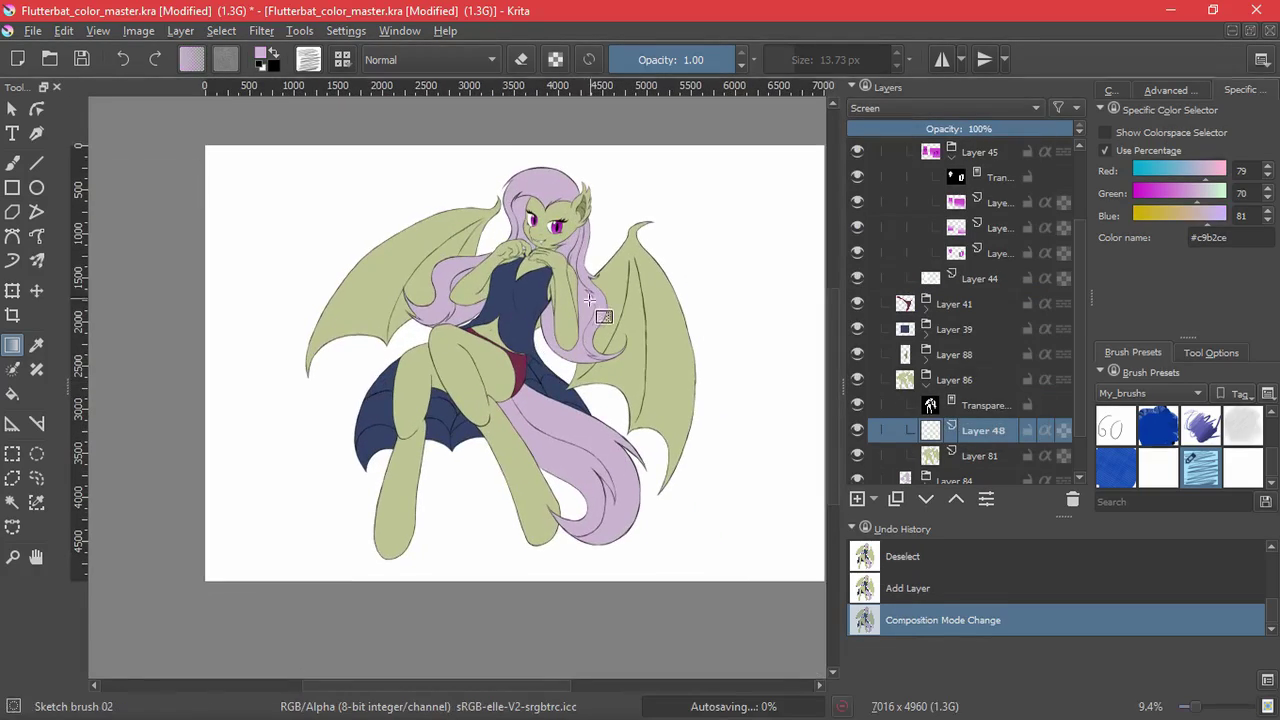
{"action": "left_click_drag", "start_coordinate": [269, 183], "coordinate": [690, 600]}
{"action": "left_click", "coordinate": [392, 268], "text": "ctrl"}
{"action": "left_click_drag", "start_coordinate": [287, 208], "coordinate": [704, 599]}
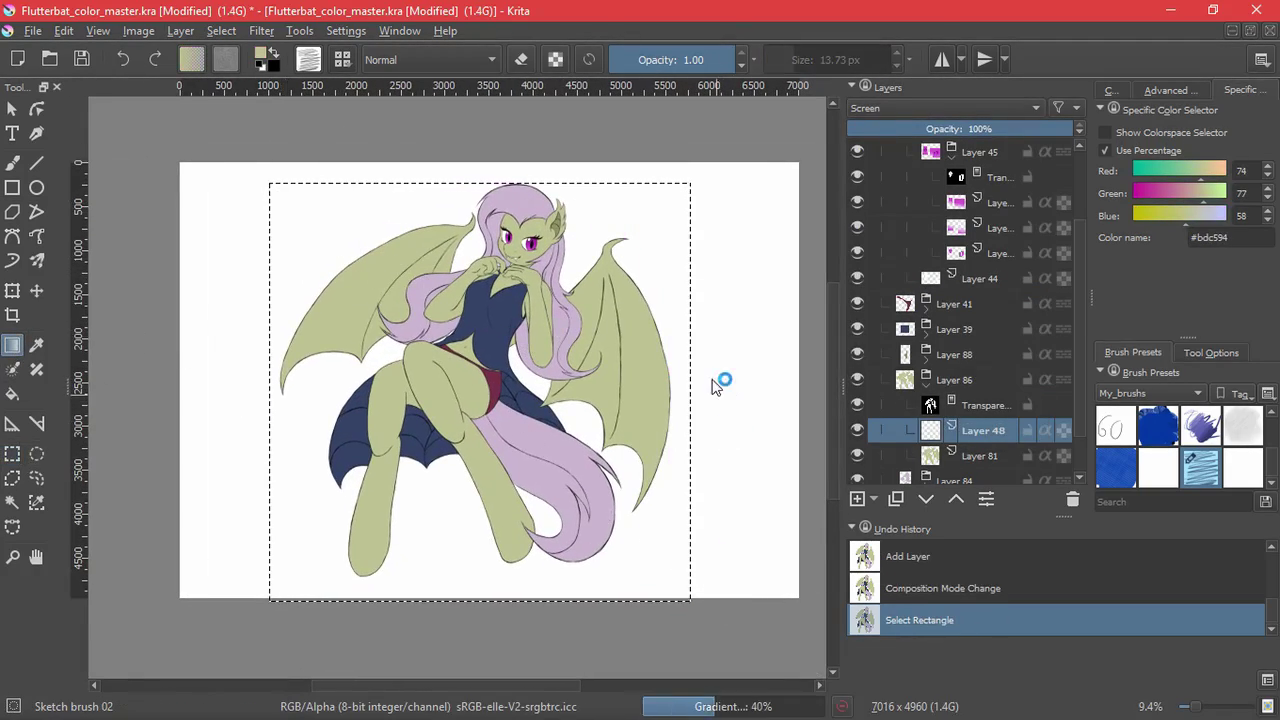
{"action": "key", "text": "ctrl+z"}
{"action": "left_click_drag", "start_coordinate": [297, 194], "coordinate": [521, 442]}
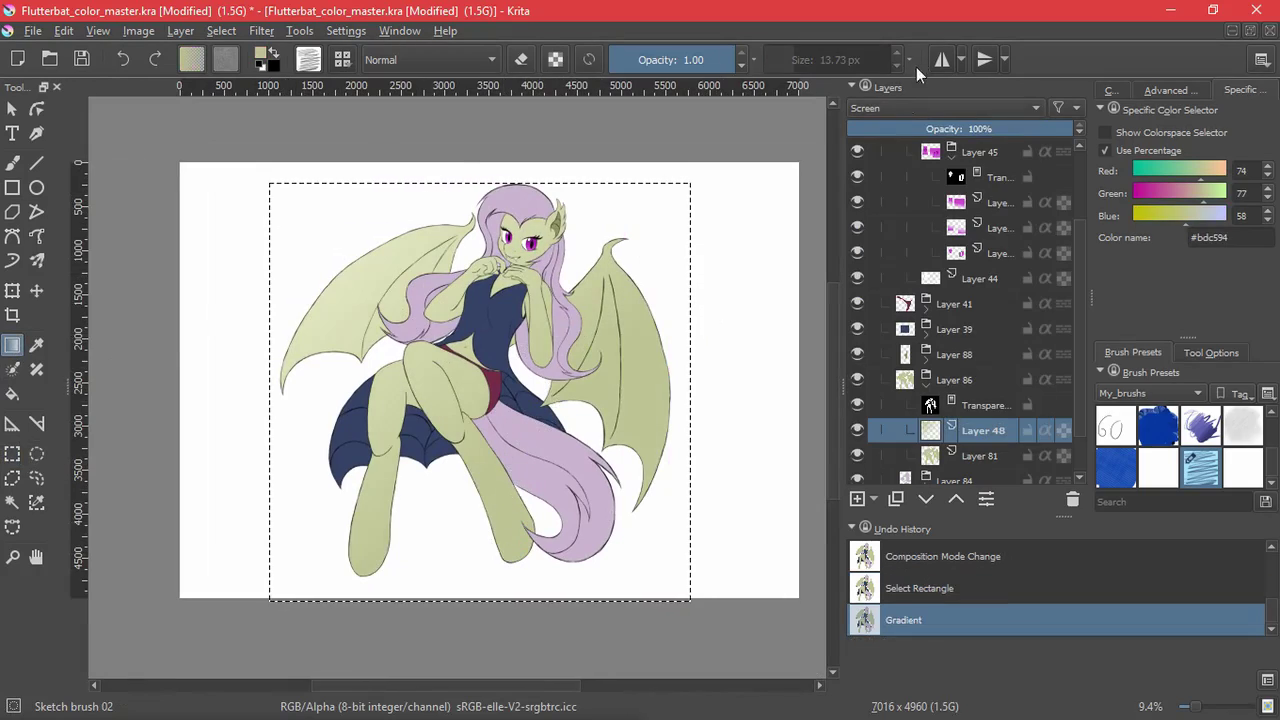
- Try Normal blending on Layer 48, compare the body with the layer hidden and shown, and set its blending mode to Overlay
{"action": "left_click", "coordinate": [945, 108]}
{"action": "left_click", "coordinate": [889, 280]}
{"action": "left_click", "coordinate": [860, 430]}
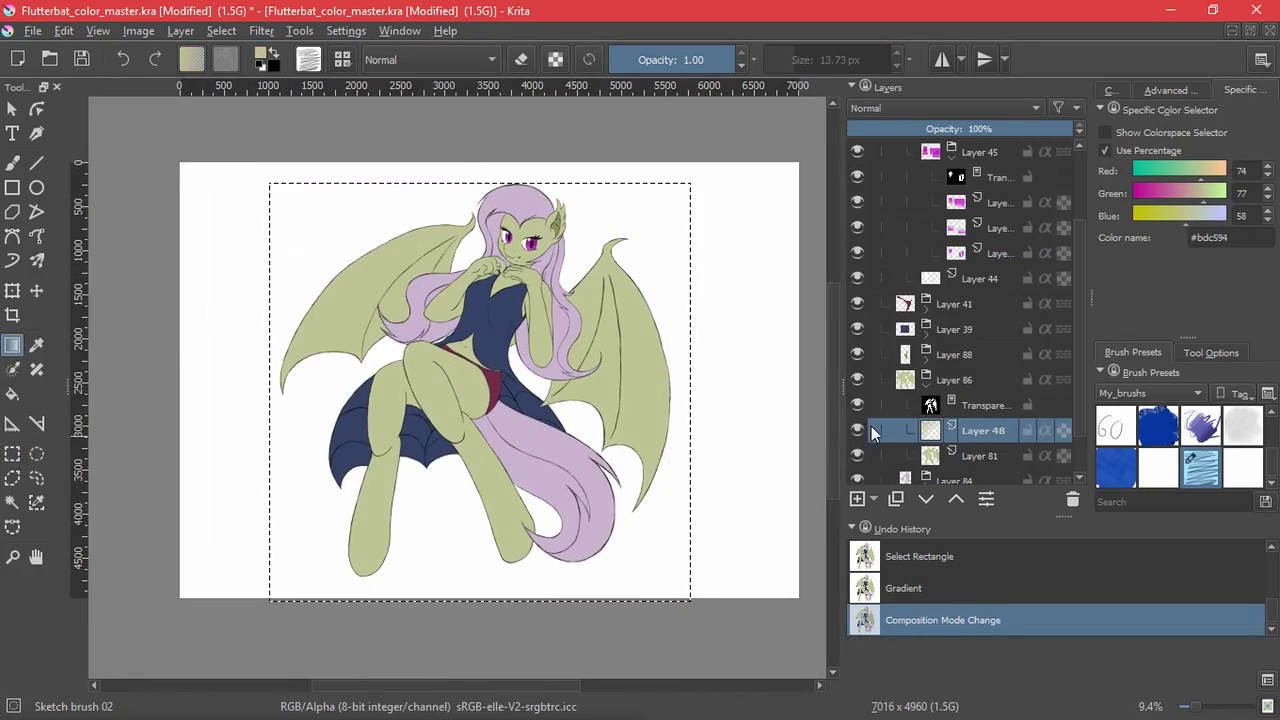
{"action": "left_click", "coordinate": [858, 431]}
{"action": "left_click", "coordinate": [858, 431]}
{"action": "left_click", "coordinate": [926, 108]}
{"action": "left_click", "coordinate": [905, 260]}
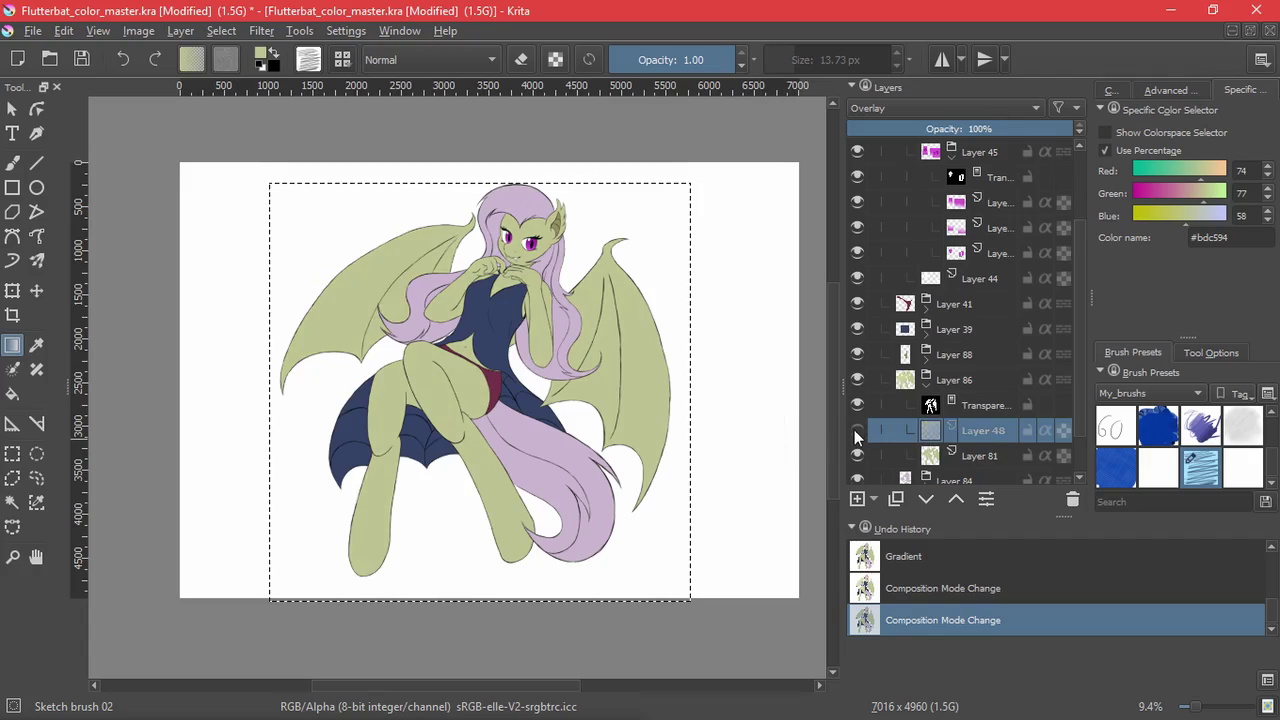
- Add a layer directly above Layer 48 in the body group and set its blending mode to Overlay
{"action": "left_click", "coordinate": [857, 498]}
{"action": "left_click", "coordinate": [945, 108]}
{"action": "left_click", "coordinate": [903, 256]}
- Brush soft light strokes over the wings and legs on Layer 49 with Sketch brush 02 enlarged to about 595 px
{"action": "left_click", "coordinate": [13, 160]}
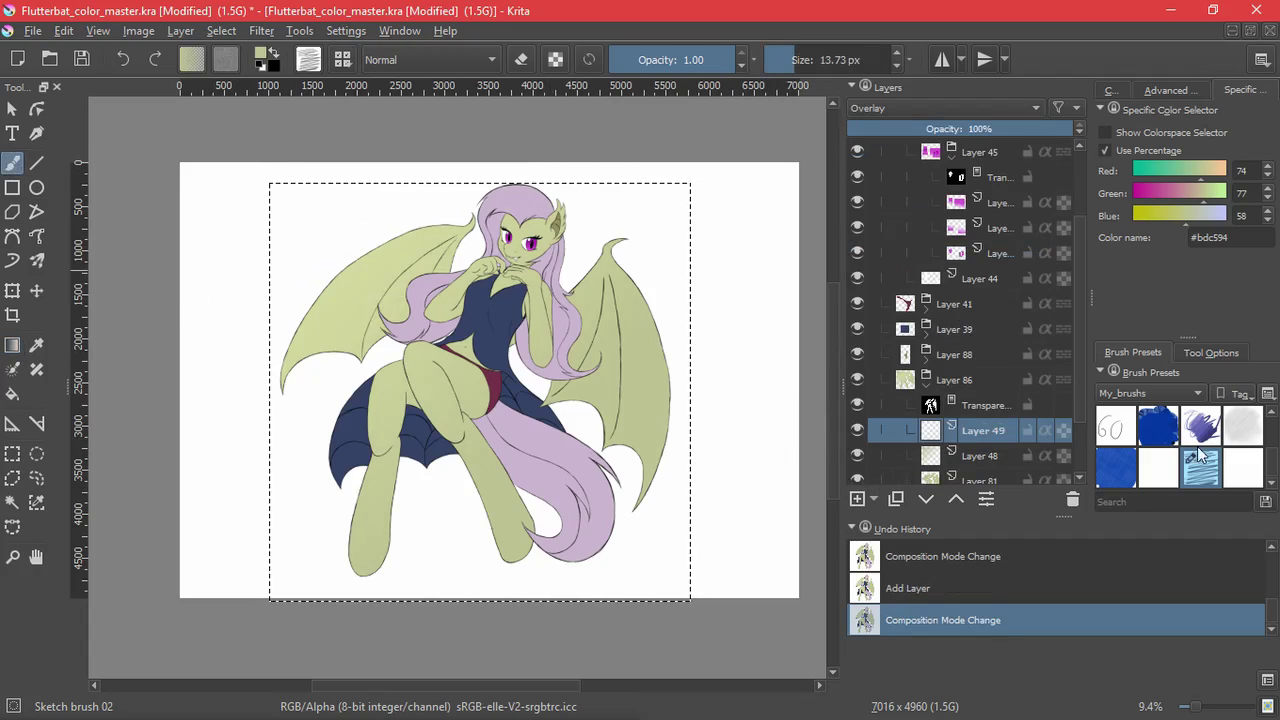
{"action": "left_click_drag", "start_coordinate": [600, 268], "coordinate": [606, 322]}
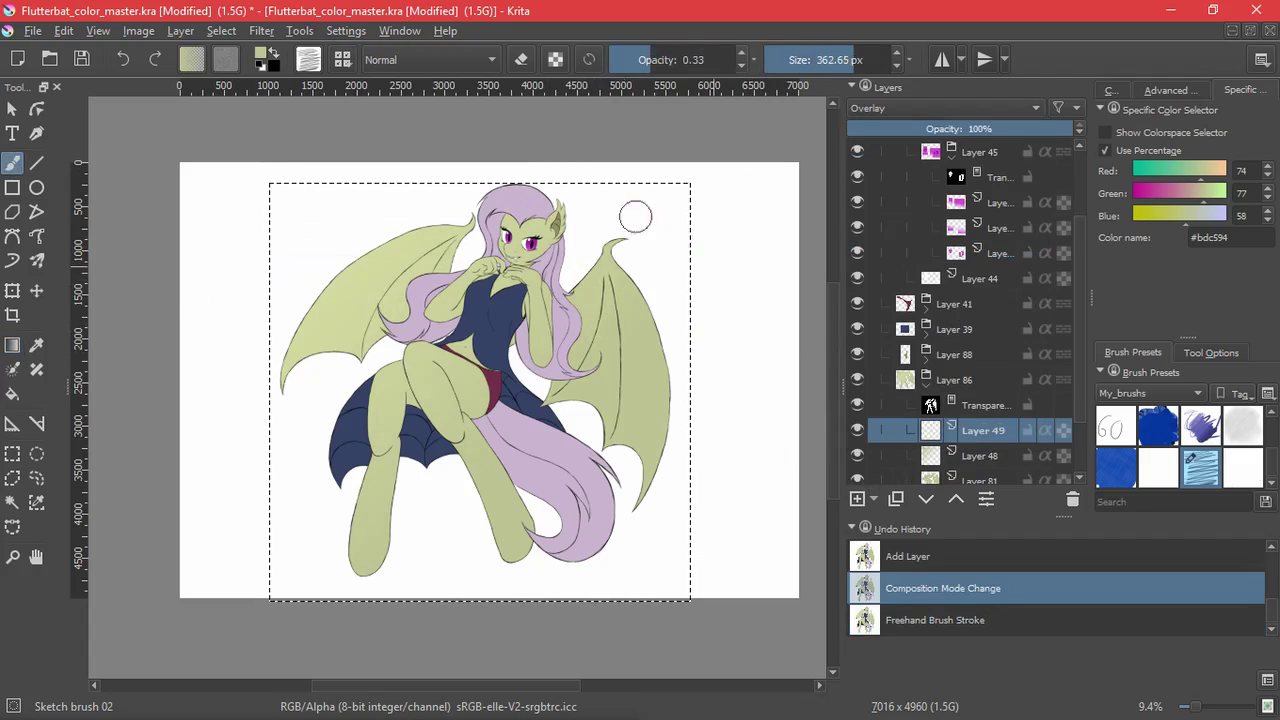
{"action": "left_click_drag", "start_coordinate": [620, 258], "coordinate": [750, 258], "text": "shift"}
{"action": "mouse_move", "coordinate": [458, 245]}
{"action": "left_mouse_down"}
{"action": "mouse_move", "coordinate": [345, 285]}
{"action": "mouse_move", "coordinate": [290, 406]}
{"action": "left_mouse_up"}
{"action": "mouse_move", "coordinate": [419, 245]}
{"action": "left_mouse_down"}
{"action": "mouse_move", "coordinate": [298, 390]}
{"action": "mouse_move", "coordinate": [261, 413]}
{"action": "left_mouse_up"}
{"action": "left_click_drag", "start_coordinate": [381, 400], "coordinate": [385, 550]}
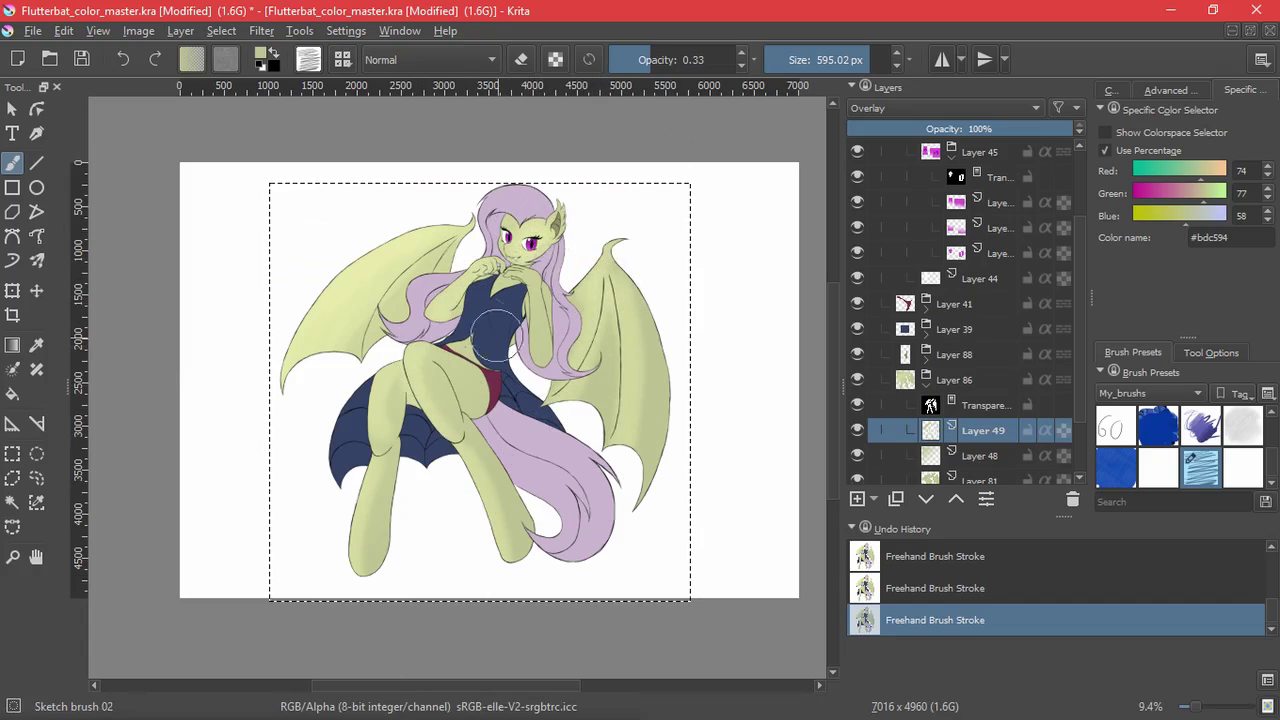
- Show all brush presets instead of only the My_brushes set and browse them for a shading brush
{"action": "left_click", "coordinate": [1243, 466]}
{"action": "left_click", "coordinate": [1158, 467]}
{"action": "scroll", "coordinate": [1175, 446], "scroll_direction": "up", "scroll_amount": 2}
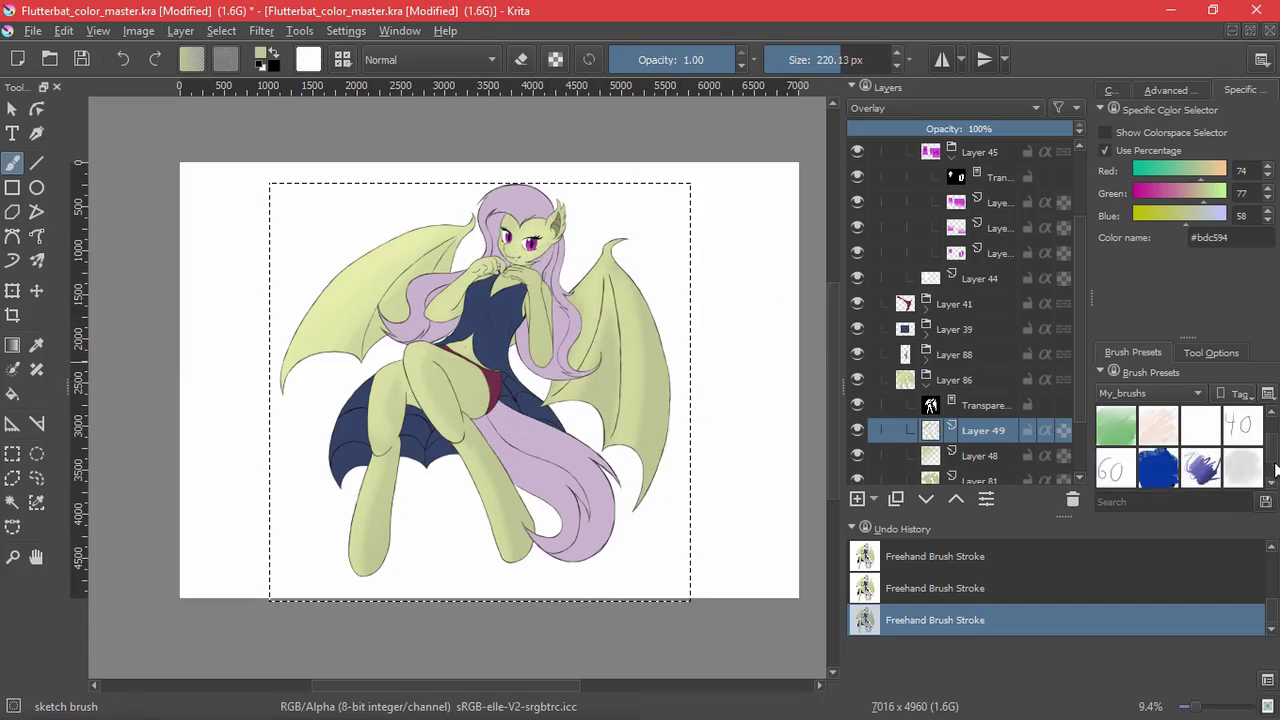
{"action": "left_click", "coordinate": [1150, 393]}
{"action": "left_click", "coordinate": [1138, 245]}
{"action": "scroll", "coordinate": [1270, 440], "scroll_direction": "down", "scroll_amount": 8}
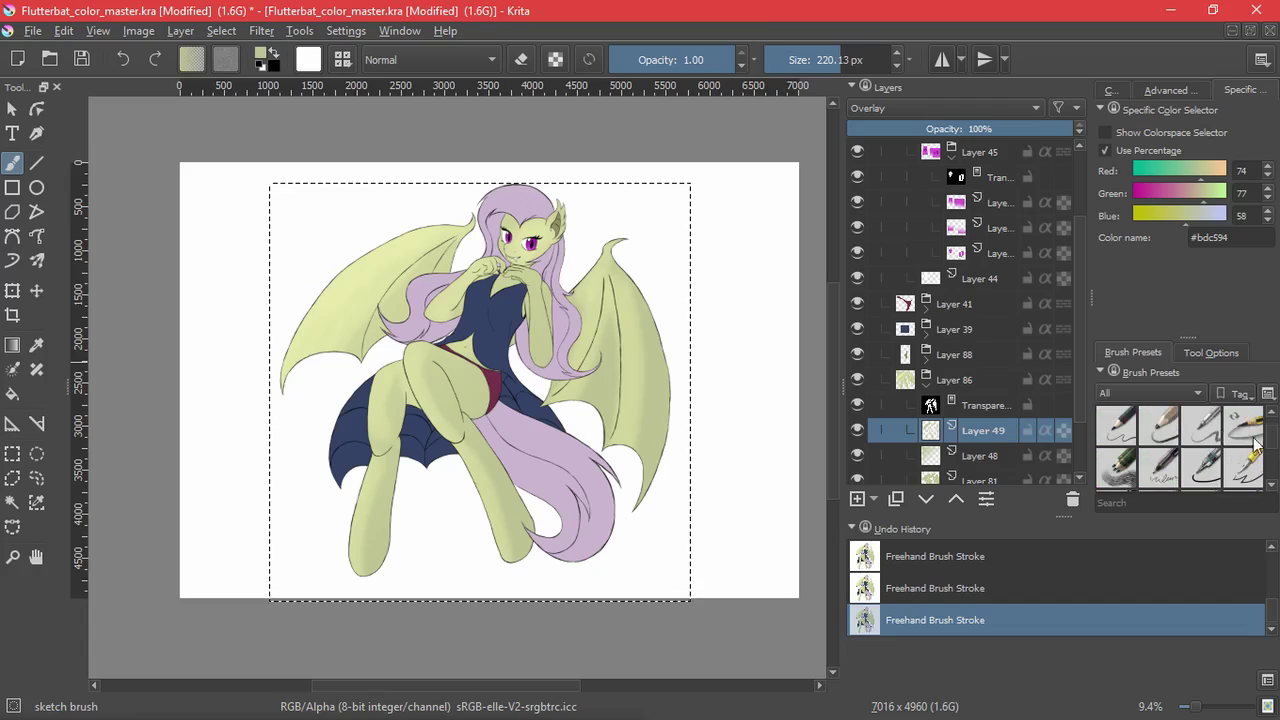
- Try the nose brush at 25 px with a stroke on the right-hand wing
{"action": "scroll", "coordinate": [1260, 483], "scroll_direction": "up", "scroll_amount": 1}
{"action": "left_click", "coordinate": [1118, 432]}
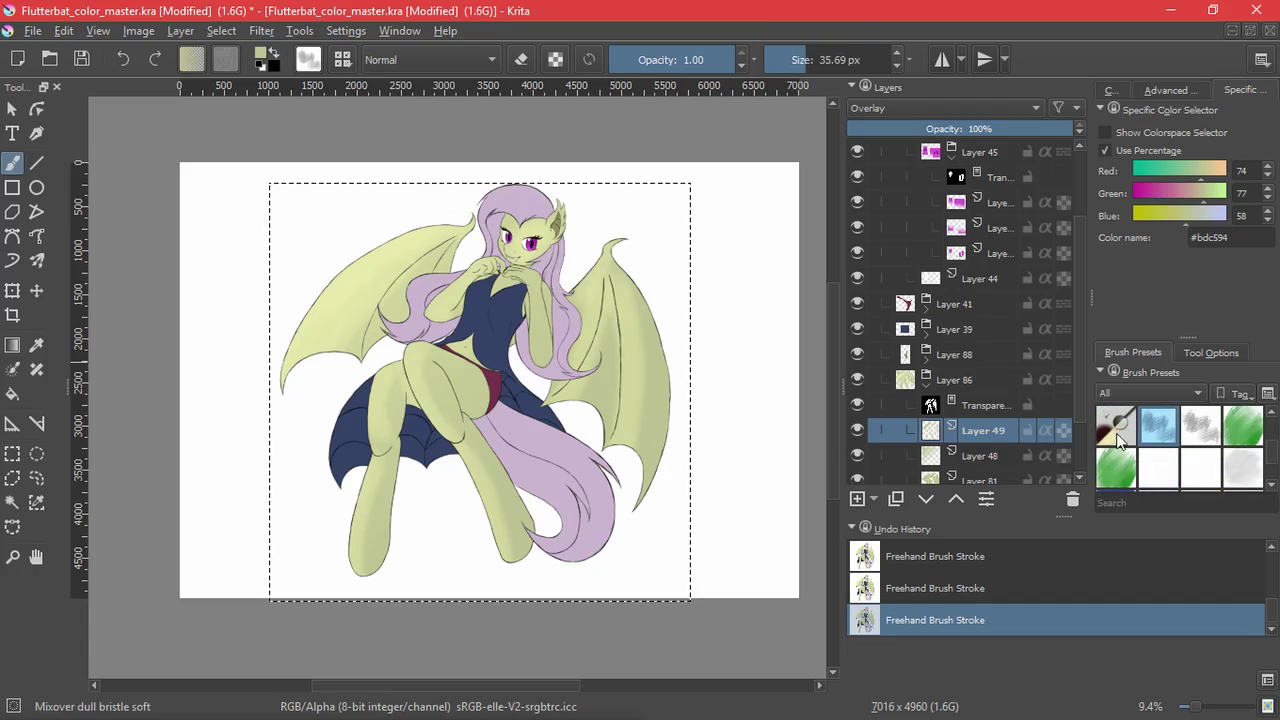
{"action": "scroll", "coordinate": [1252, 465], "scroll_direction": "down", "scroll_amount": 1}
{"action": "scroll", "coordinate": [1250, 466], "scroll_direction": "up", "scroll_amount": 1}
{"action": "left_click", "coordinate": [1242, 467]}
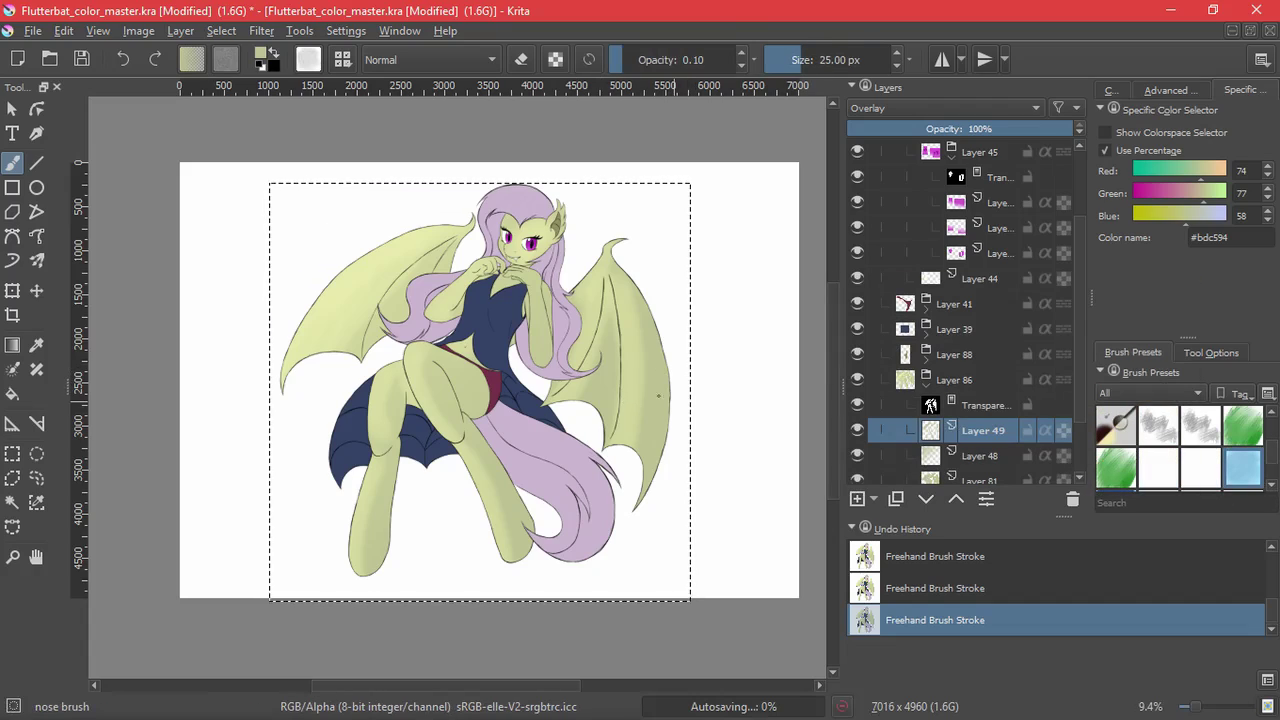
{"action": "mouse_move", "coordinate": [610, 339]}
{"action": "left_mouse_down"}
{"action": "mouse_move", "coordinate": [628, 339]}
{"action": "mouse_move", "coordinate": [659, 440]}
{"action": "left_mouse_up"}
{"action": "left_click", "coordinate": [1206, 463]}
{"action": "key", "text": "ctrl+z"}
- Try the My Bristles hairy and Mixover dull bristle soft brushes on the right-hand wing
{"action": "left_click", "coordinate": [1160, 467]}
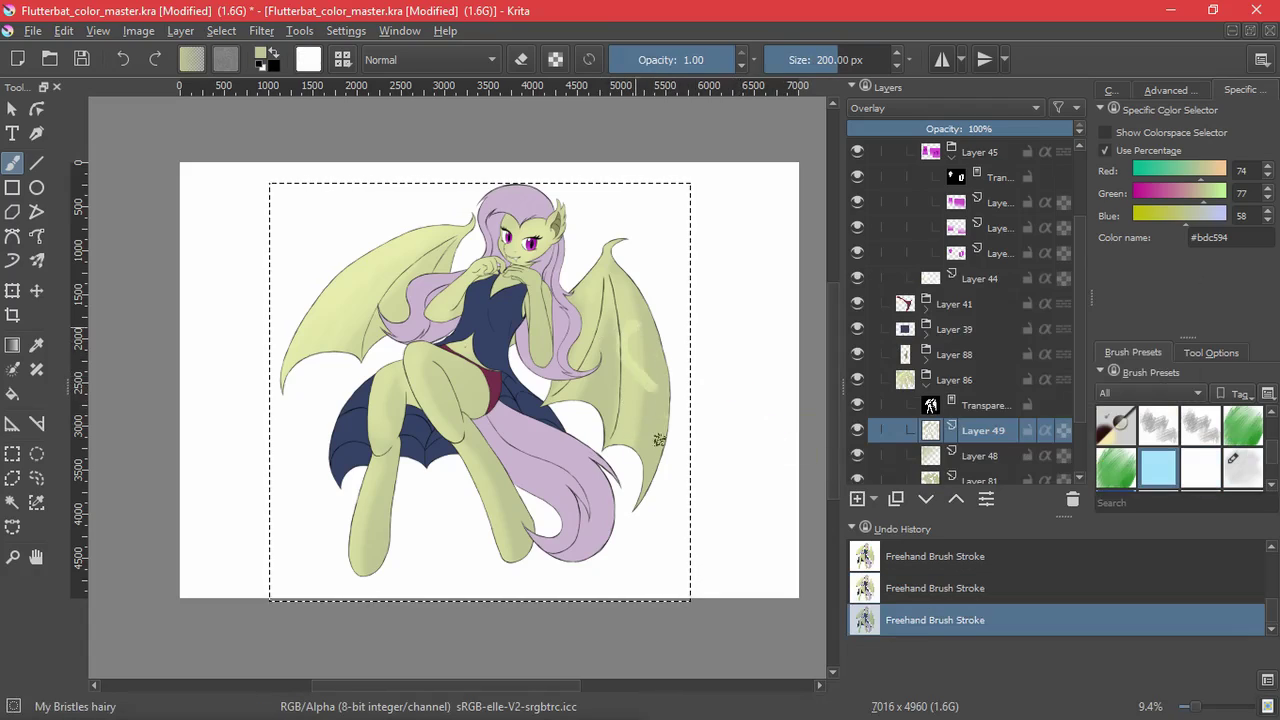
{"action": "key", "text": "ctrl+z"}
{"action": "left_click", "coordinate": [1158, 428]}
{"action": "left_click_drag", "start_coordinate": [637, 332], "coordinate": [662, 430]}
{"action": "key", "text": "ctrl+z"}
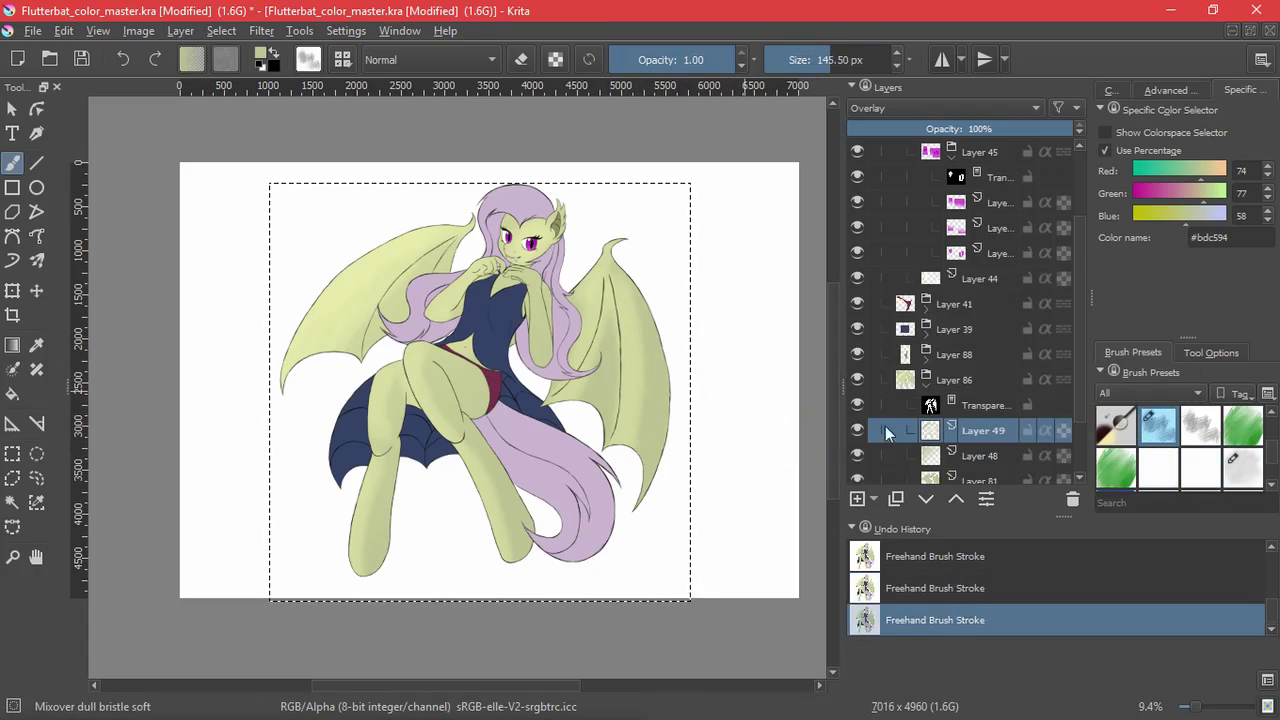
- Try the other Mixover dull bristle soft variant on the right-hand wing at about 122 px
{"action": "key", "text": "/"}
{"action": "key", "text": "ctrl+z"}
{"action": "left_click_drag", "start_coordinate": [638, 350], "coordinate": [651, 350]}
{"action": "left_click_drag", "start_coordinate": [638, 340], "coordinate": [652, 415]}
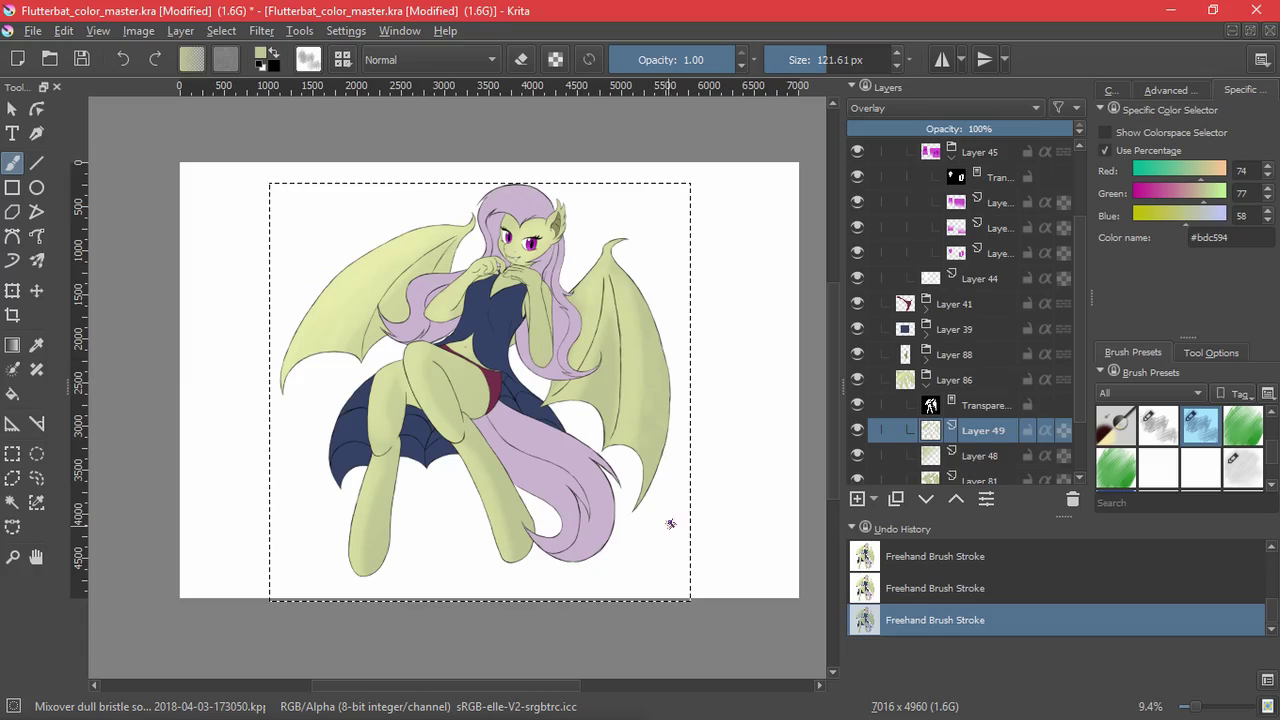
{"action": "key", "text": "ctrl+z"}
{"action": "key", "text": "ctrl+z"}
- Try Sketch brush 03 at about 156 px and bristle soft skater at about 244 px on the right-hand wing
{"action": "scroll", "coordinate": [1270, 476], "scroll_direction": "down", "scroll_amount": 2}
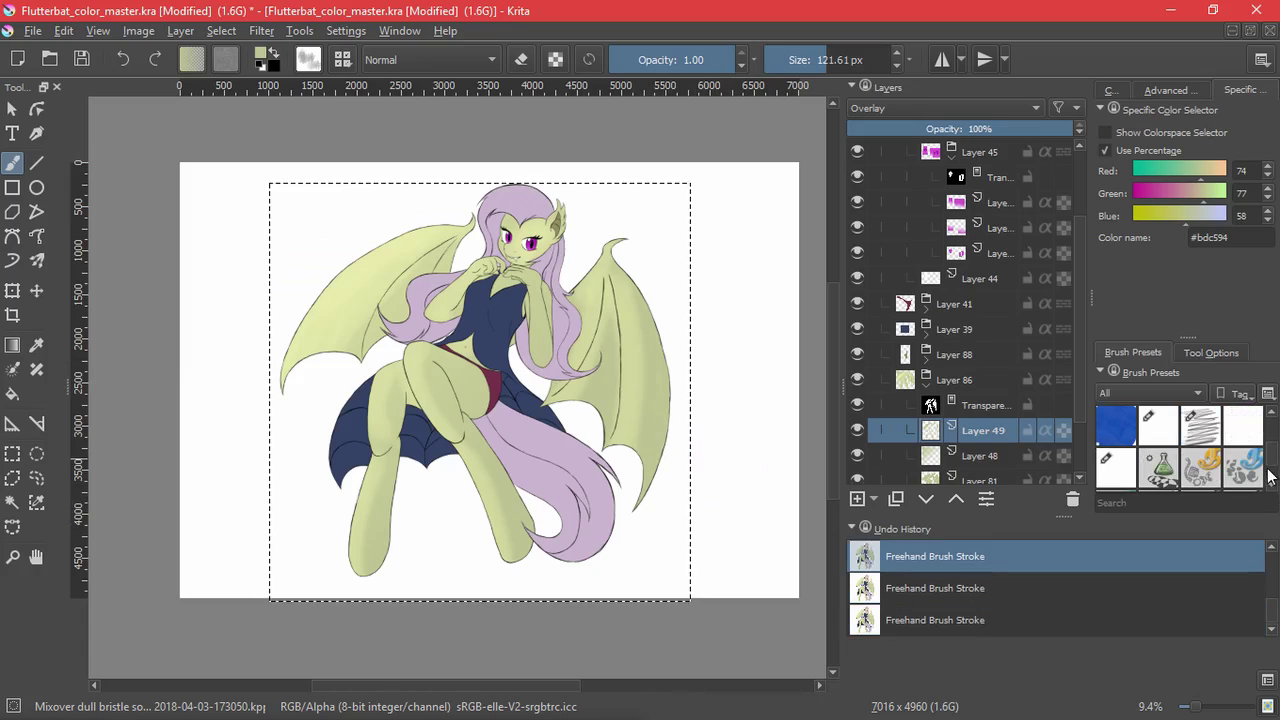
{"action": "left_click", "coordinate": [1243, 427]}
{"action": "left_click_drag", "start_coordinate": [626, 370], "coordinate": [700, 370]}
{"action": "mouse_move", "coordinate": [1273, 476]}
{"action": "left_mouse_down"}
{"action": "mouse_move", "coordinate": [1272, 488]}
{"action": "mouse_move", "coordinate": [1274, 413]}
{"action": "left_mouse_up"}
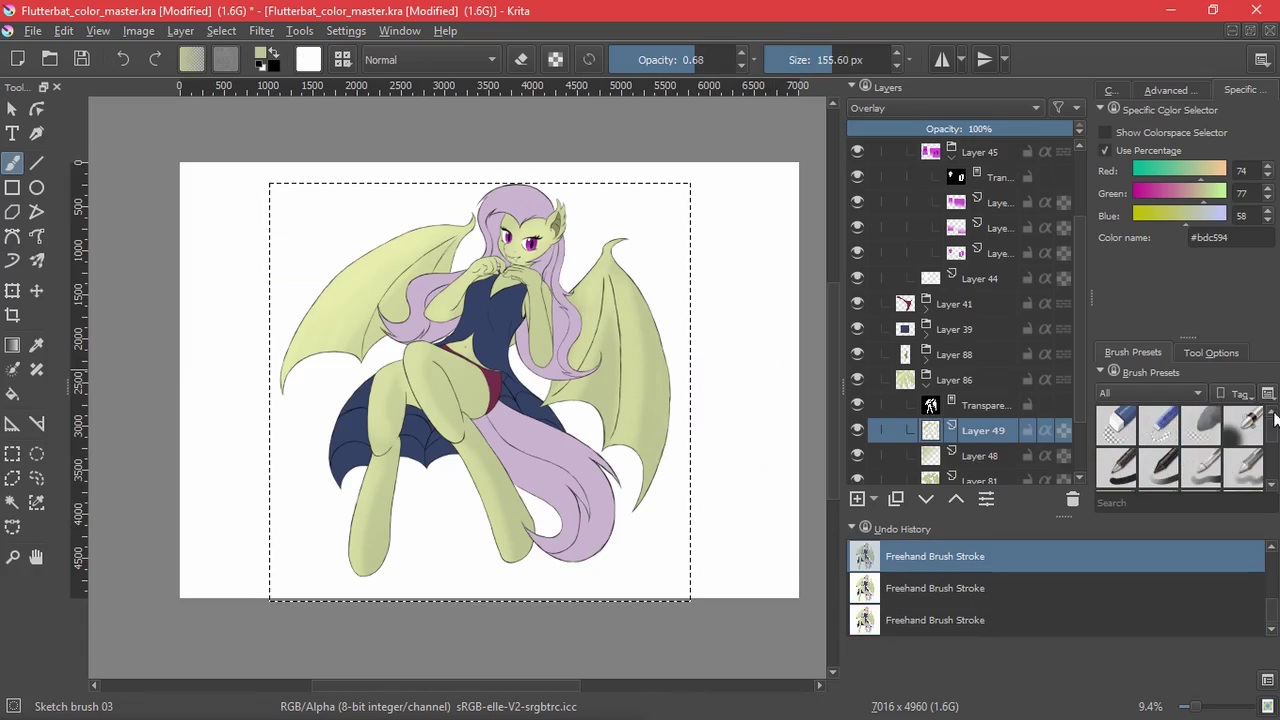
{"action": "scroll", "coordinate": [1250, 430], "scroll_direction": "down", "scroll_amount": 2}
{"action": "left_click", "coordinate": [1116, 425]}
{"action": "left_click_drag", "start_coordinate": [640, 375], "coordinate": [648, 308]}
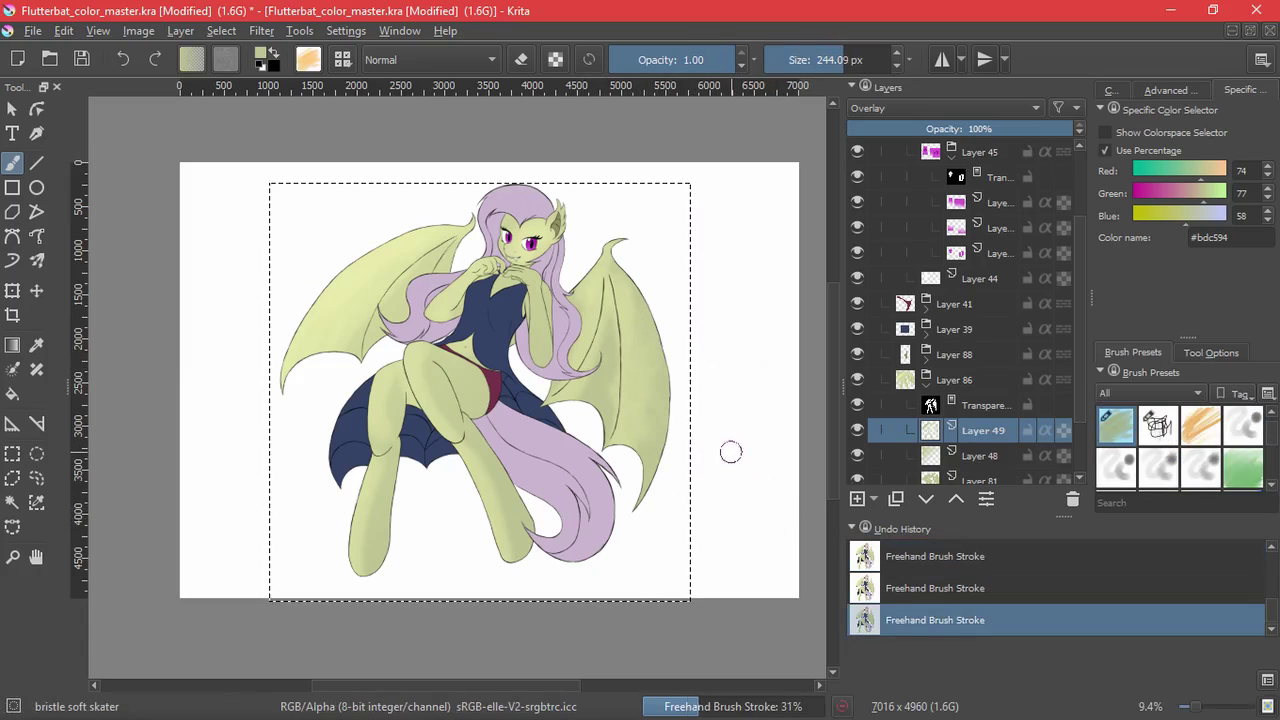
{"action": "key", "text": "ctrl+z"}
{"action": "key", "text": "ctrl+z"}
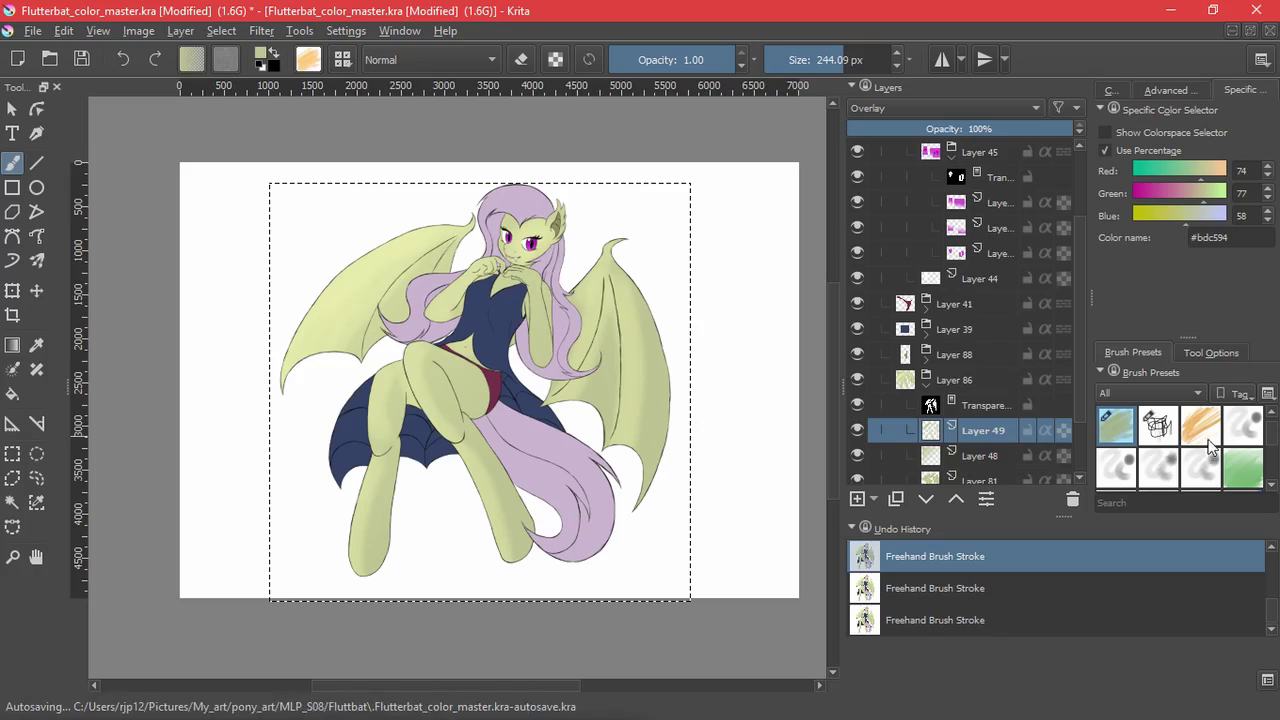
- Try the bristle soft Smug size brush at about 203 px and the Bristles pencil smug brush on the right-hand wing
{"action": "left_click", "coordinate": [1207, 440]}
{"action": "left_click_drag", "start_coordinate": [660, 388], "coordinate": [645, 408]}
{"action": "key", "text": "ctrl+z"}
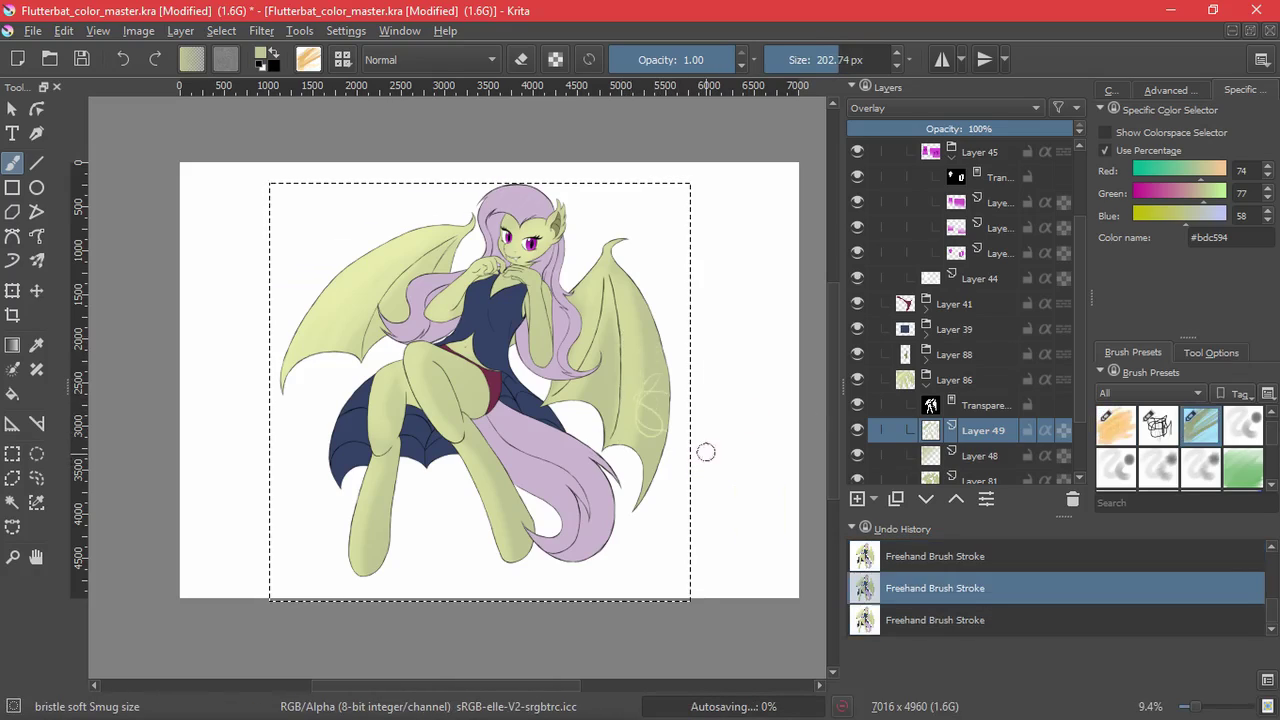
{"action": "key", "text": "ctrl+z"}
{"action": "left_click", "coordinate": [1190, 474]}
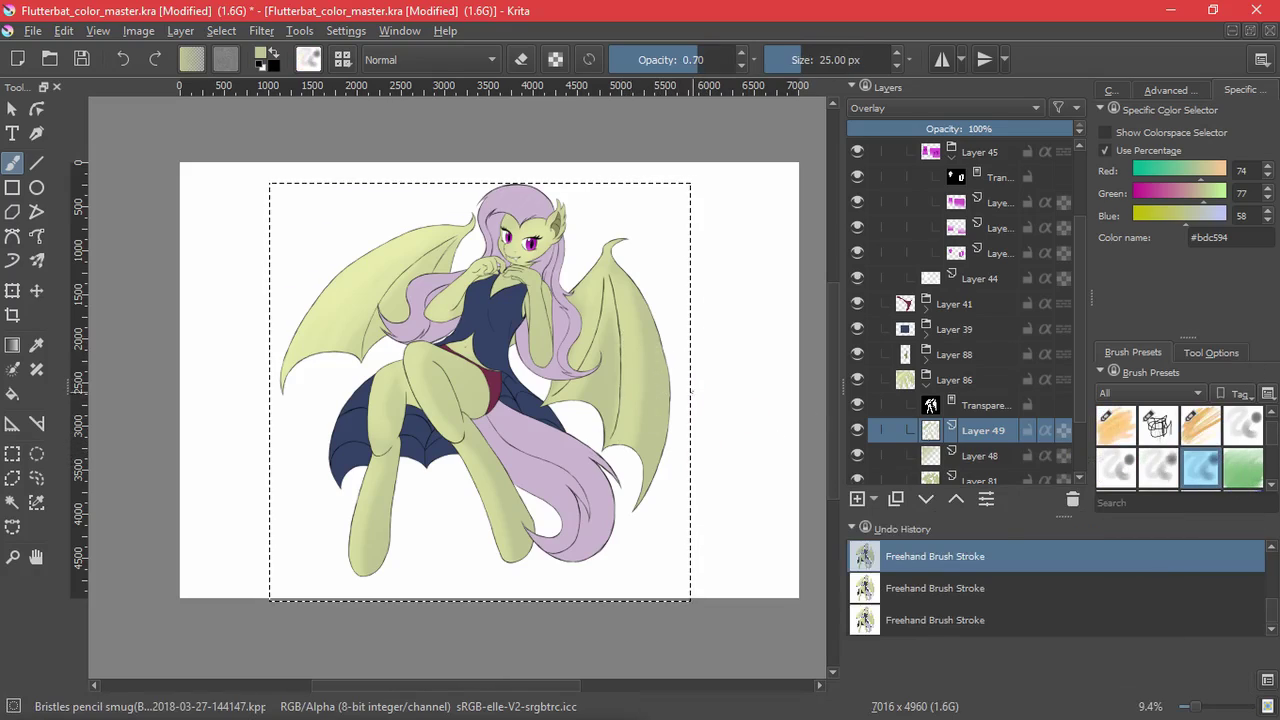
{"action": "left_click_drag", "start_coordinate": [632, 362], "coordinate": [642, 368]}
{"action": "key", "text": "ctrl+z"}
- Try the Bristles pencil brush at 25 px on the right-hand wing
{"action": "left_click", "coordinate": [1162, 470]}
{"action": "key", "text": "ctrl+z"}
{"action": "key", "text": "ctrl+shift+z"}
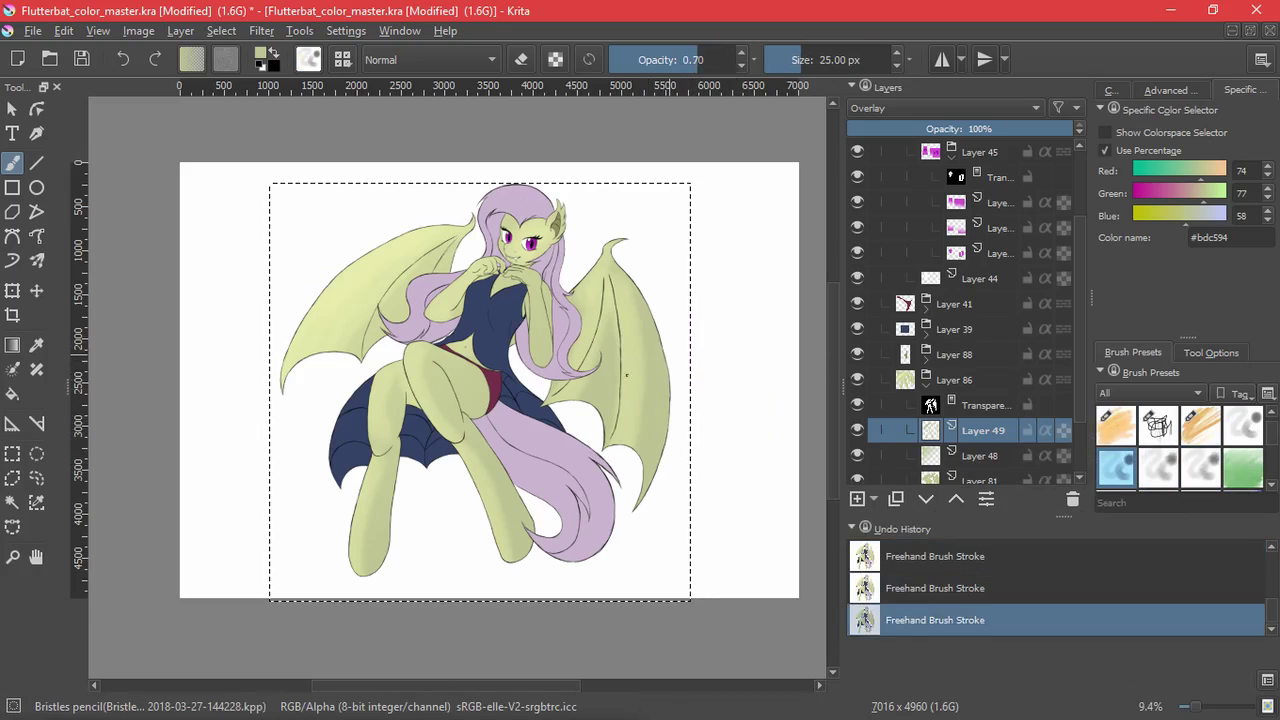
{"action": "key", "text": "ctrl+z"}
{"action": "key", "text": "/"}
{"action": "key", "text": "ctrl+shift+z"}
- Try the Bristles Sug brush and its variants at about 96 px and 256 px on the right-hand wing
{"action": "left_click_drag", "start_coordinate": [674, 421], "coordinate": [600, 275]}
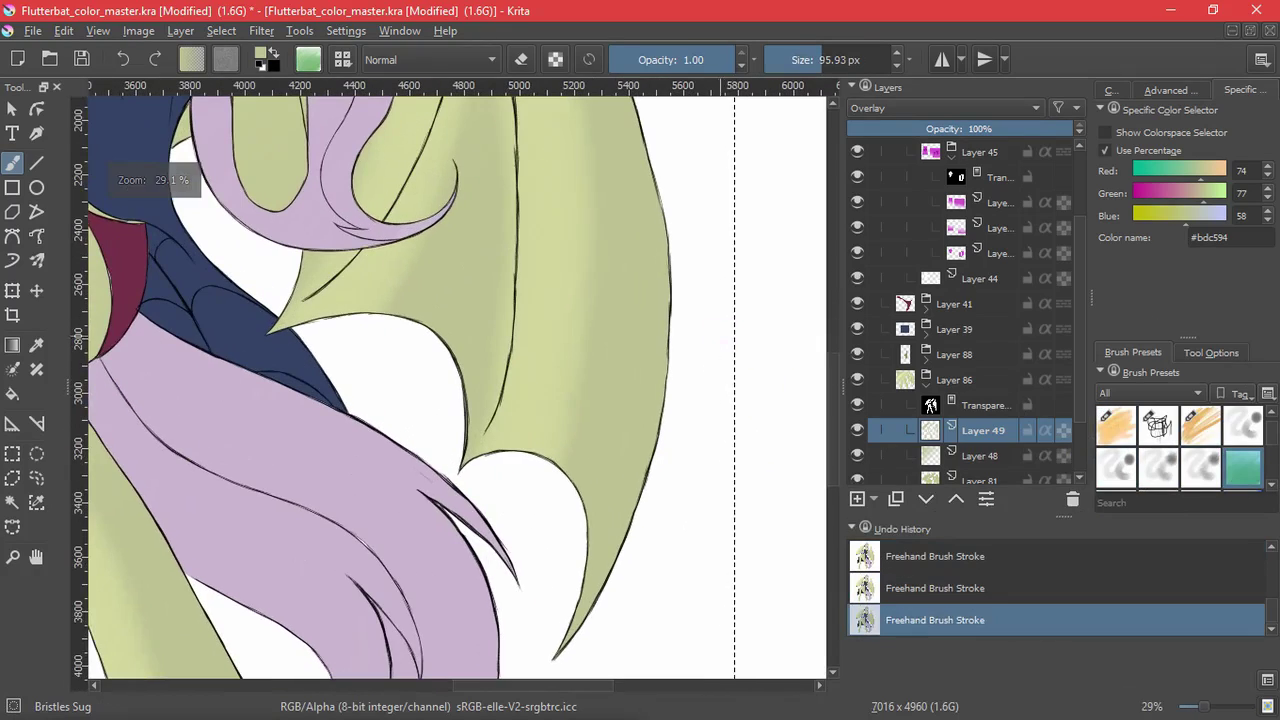
{"action": "key", "text": "ctrl+z"}
{"action": "scroll", "coordinate": [1116, 468], "scroll_direction": "down", "scroll_amount": 1}
{"action": "left_click", "coordinate": [1116, 468]}
{"action": "key", "text": "ctrl+shift+z"}
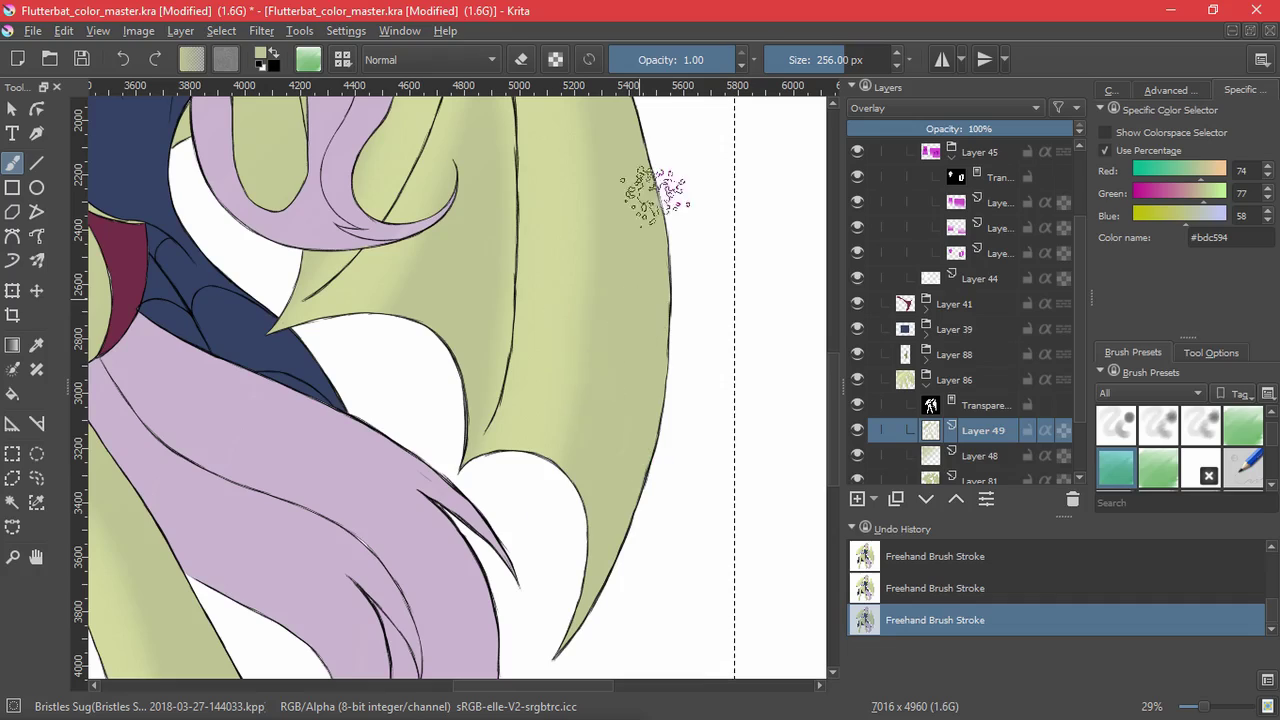
{"action": "key", "text": "ctrl+z"}
{"action": "left_click", "coordinate": [1160, 468]}
{"action": "key", "text": "ctrl+shift+z"}
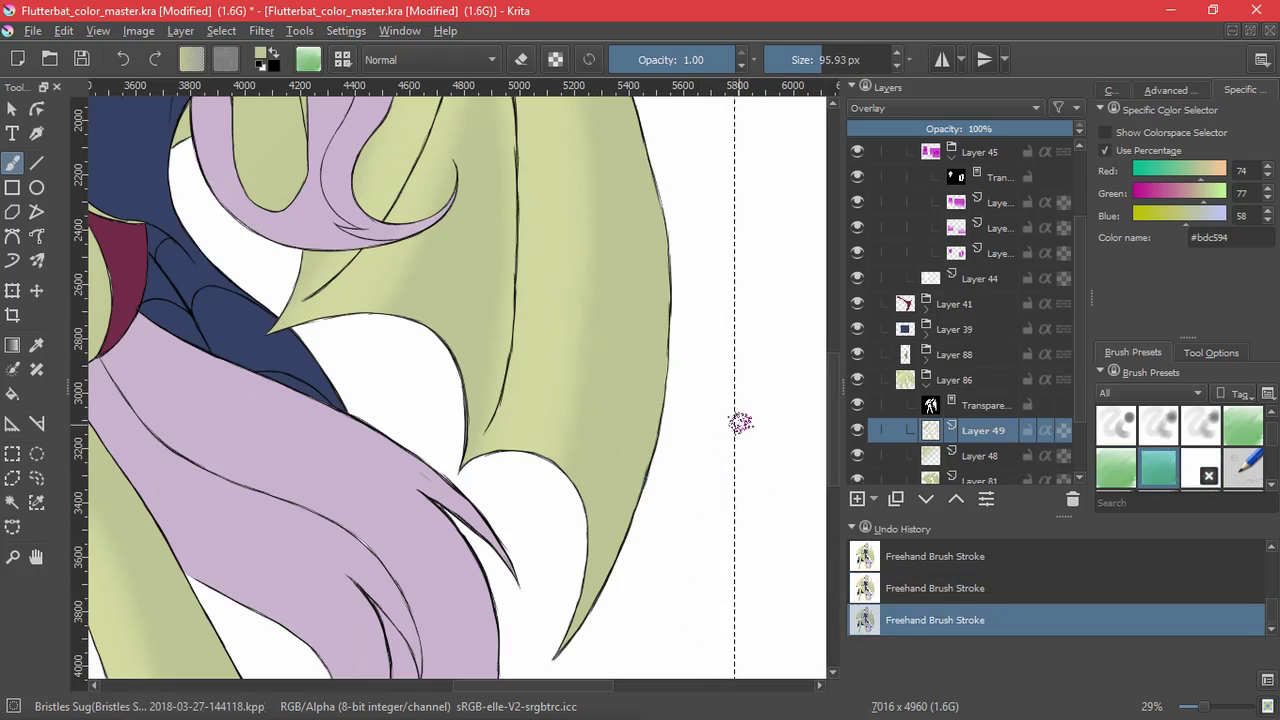
{"action": "key", "text": "ctrl+z"}
- Try the Fuzzy Hatch brush at about 83 px on the lower part of the right-hand wing
{"action": "left_click_drag", "start_coordinate": [1271, 433], "coordinate": [1271, 489]}
{"action": "left_click", "coordinate": [1271, 487]}
{"action": "left_click", "coordinate": [1271, 487]}
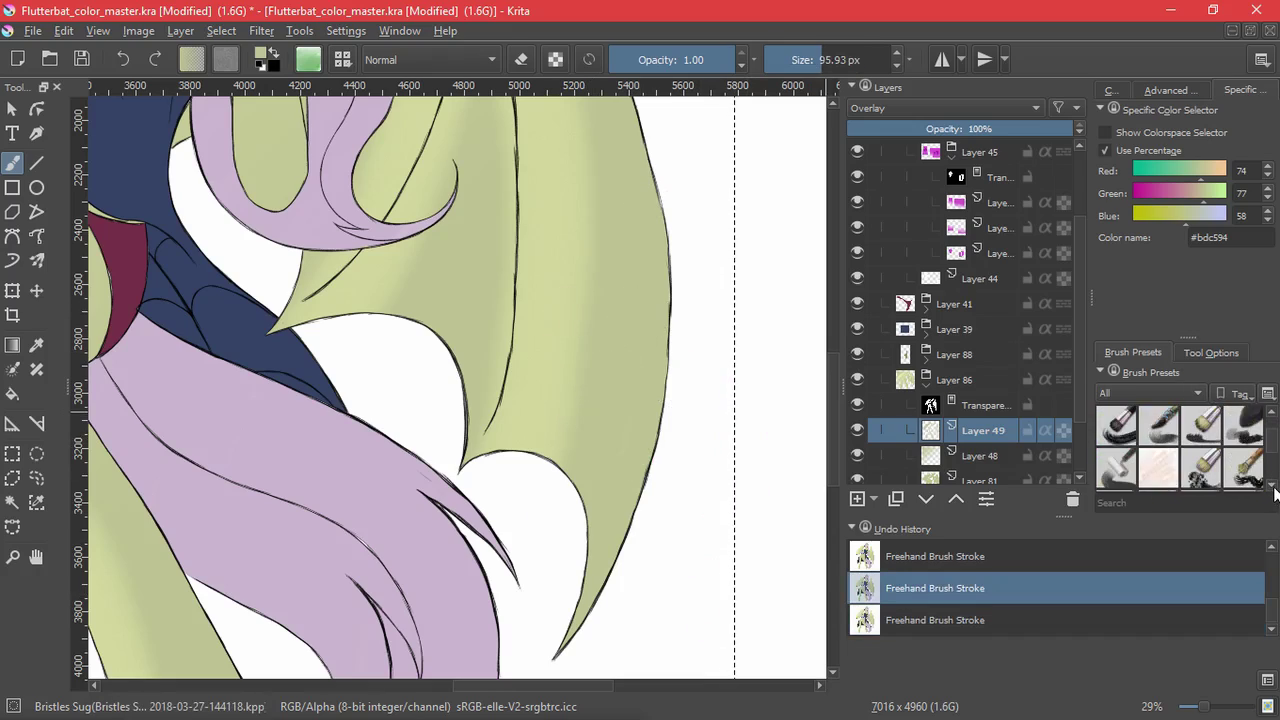
{"action": "left_click", "coordinate": [1271, 487]}
{"action": "left_click", "coordinate": [1160, 428]}
{"action": "left_click_drag", "start_coordinate": [604, 235], "coordinate": [596, 365]}
{"action": "left_click_drag", "start_coordinate": [664, 438], "coordinate": [690, 382]}
{"action": "key", "text": "ctrl+z"}
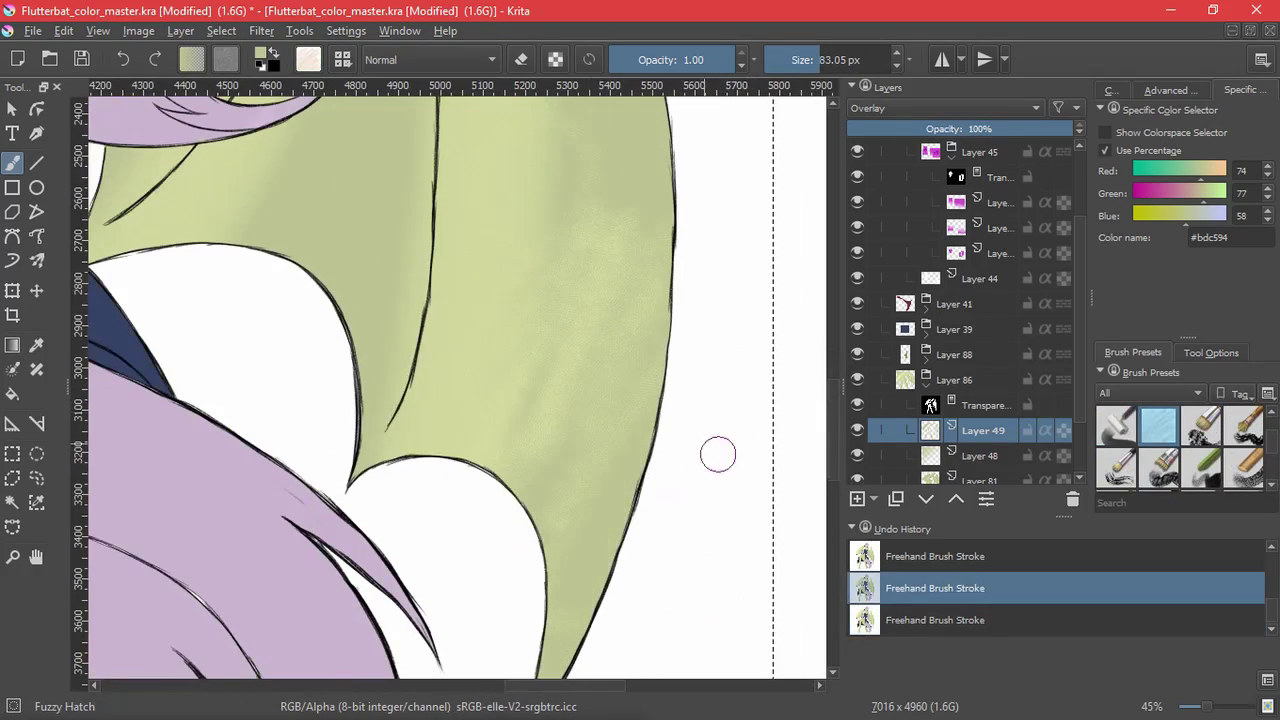
{"action": "key", "text": "ctrl+z"}
- Try the Dry Bristles brush at 130 px and neighbouring presets on the lower right-hand wing
{"action": "left_click", "coordinate": [1116, 468]}
{"action": "left_click_drag", "start_coordinate": [598, 194], "coordinate": [560, 342]}
{"action": "key", "text": "ctrl+z"}
{"action": "left_click", "coordinate": [1194, 440]}
{"action": "key", "text": "ctrl+shift+z"}
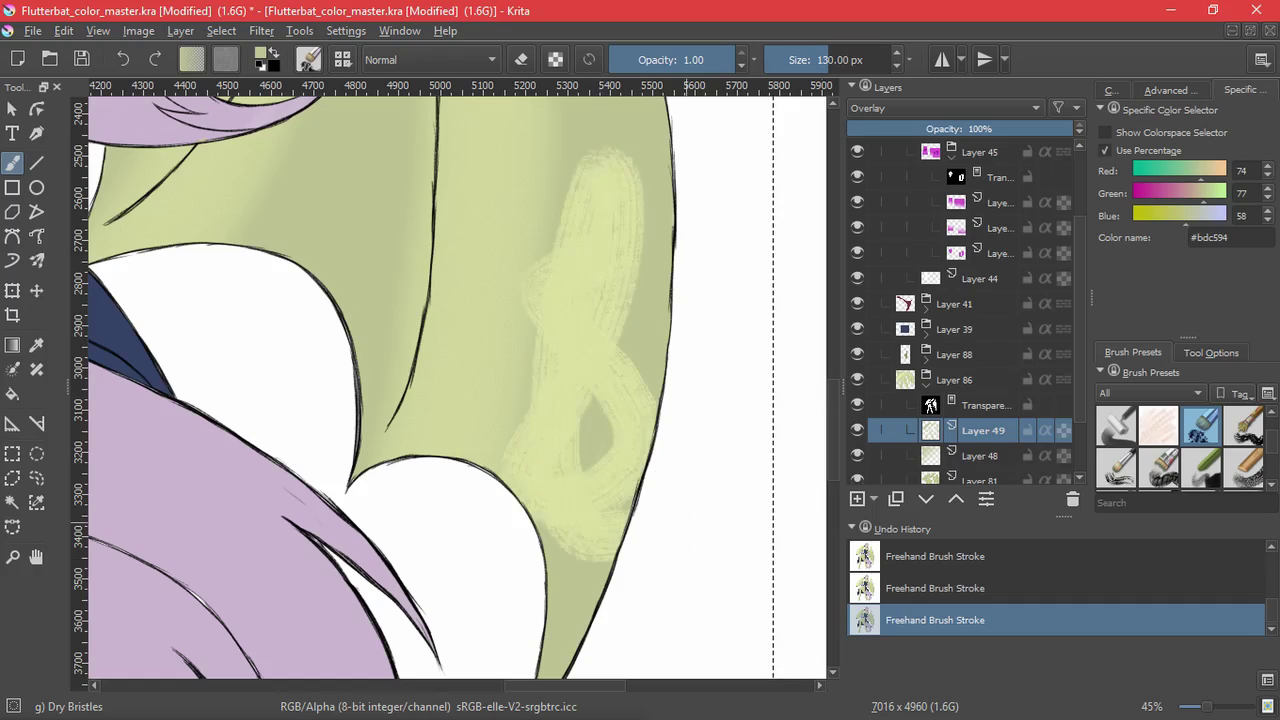
{"action": "key", "text": "ctrl+z"}
{"action": "key", "text": "slash"}
- Try the My Bristles hairy brush and its variant at 200 px on the lower right-hand wing
{"action": "scroll", "coordinate": [1270, 490], "scroll_direction": "down", "scroll_amount": 10}
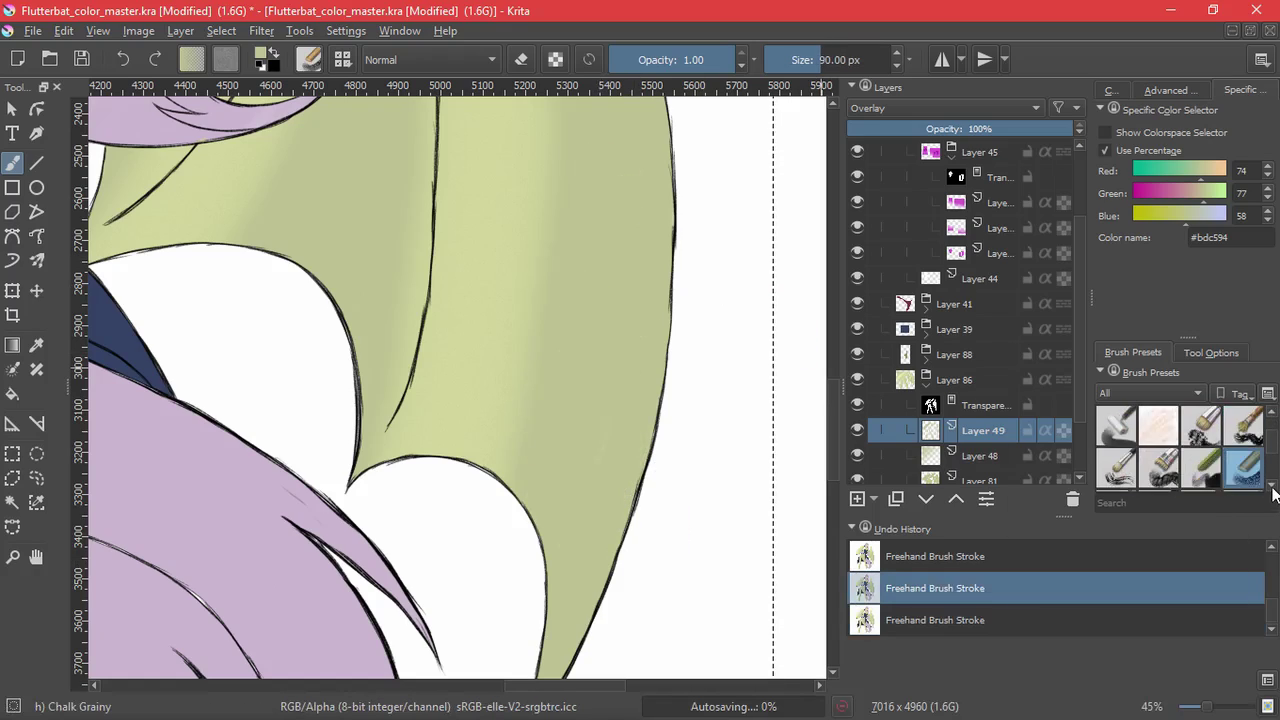
{"action": "left_click", "coordinate": [1168, 475]}
{"action": "mouse_move", "coordinate": [622, 285]}
{"action": "left_mouse_down"}
{"action": "mouse_move", "coordinate": [572, 512]}
{"action": "mouse_move", "coordinate": [602, 342]}
{"action": "left_mouse_up"}
{"action": "key", "text": "ctrl+z"}
{"action": "left_click", "coordinate": [1200, 468]}
{"action": "mouse_move", "coordinate": [586, 258]}
{"action": "left_mouse_down"}
{"action": "mouse_move", "coordinate": [580, 428]}
{"action": "mouse_move", "coordinate": [618, 213]}
{"action": "left_mouse_up"}
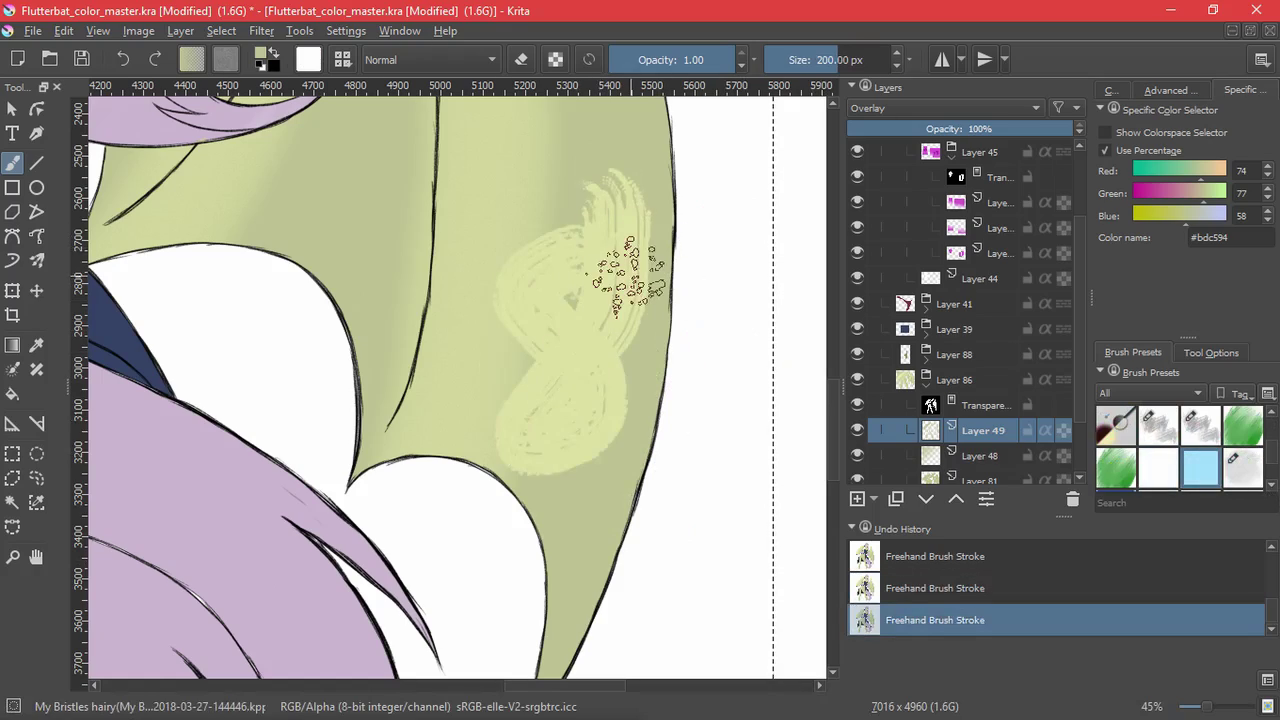
{"action": "key", "text": "minus"}
{"action": "key", "text": "ctrl+z"}
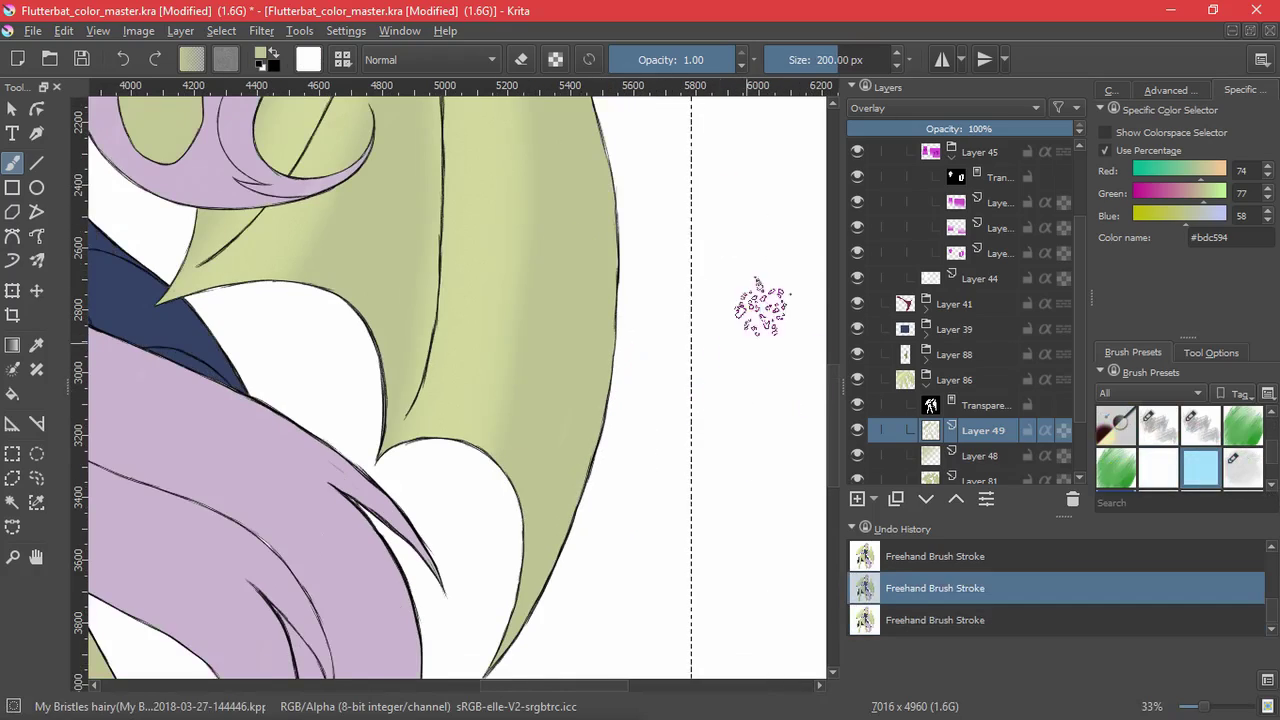
- Try the sketch brush at about 220 px and neighbouring presets on the right-hand wing
{"action": "left_click", "coordinate": [1273, 480]}
{"action": "left_click", "coordinate": [1243, 427]}
{"action": "mouse_move", "coordinate": [566, 243]}
{"action": "left_mouse_down"}
{"action": "mouse_move", "coordinate": [529, 278]}
{"action": "mouse_move", "coordinate": [548, 425]}
{"action": "mouse_move", "coordinate": [577, 258]}
{"action": "left_mouse_up"}
{"action": "key", "text": "ctrl+z"}
{"action": "left_click", "coordinate": [1243, 468]}
{"action": "key", "text": "ctrl+z"}
{"action": "left_click", "coordinate": [1158, 468]}
{"action": "left_click_drag", "start_coordinate": [520, 217], "coordinate": [560, 425]}
{"action": "key", "text": "ctrl+z"}
- Return to the Sketch brush 02 preset and try a large stroke on the right-hand wing
{"action": "left_click", "coordinate": [1271, 483]}
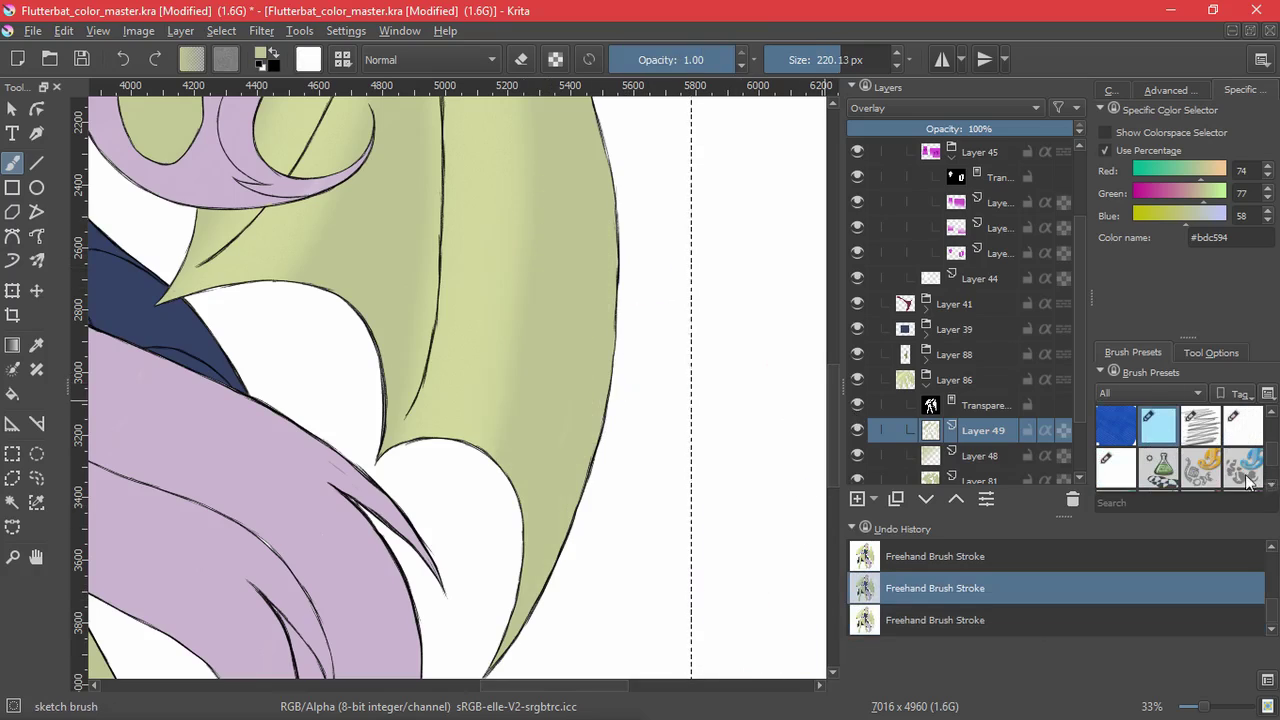
{"action": "left_click", "coordinate": [1271, 483]}
{"action": "left_click", "coordinate": [1271, 483]}
{"action": "left_click_drag", "start_coordinate": [1271, 473], "coordinate": [1272, 451]}
{"action": "left_click", "coordinate": [1202, 427]}
{"action": "left_click_drag", "start_coordinate": [551, 206], "coordinate": [588, 443]}
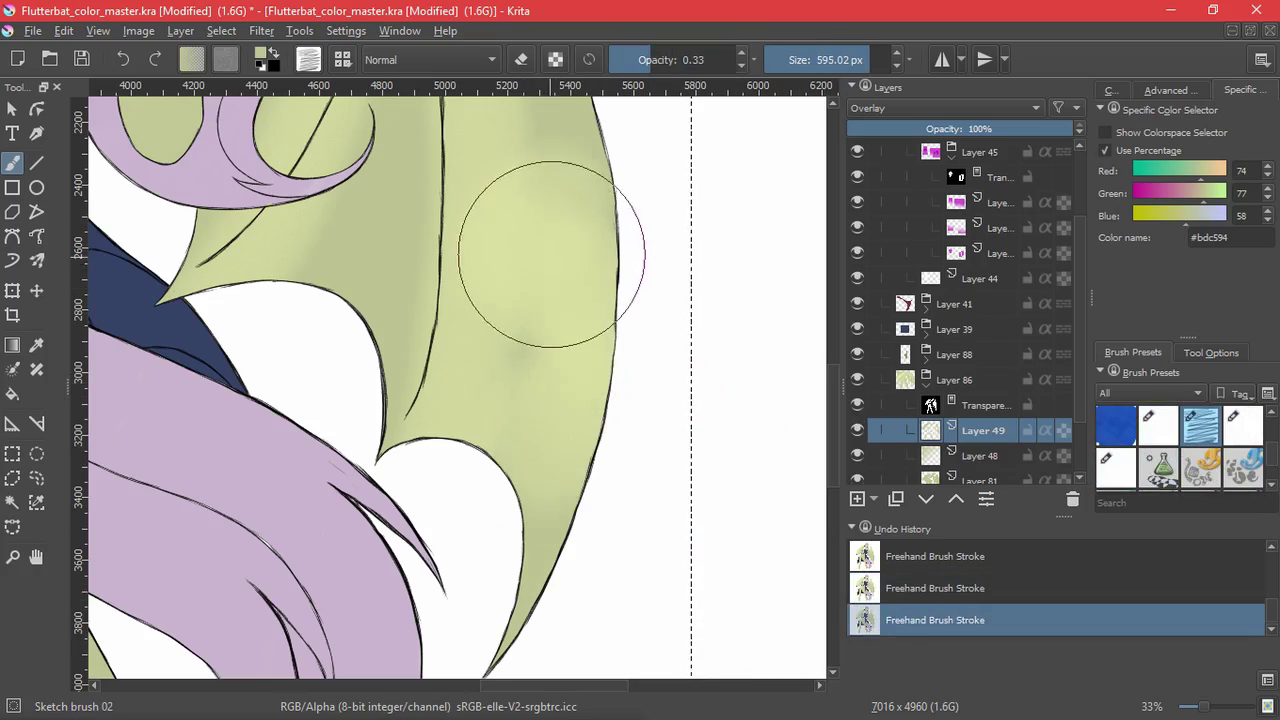
{"action": "key", "text": "ctrl+z"}
- Reduce Sketch brush 02 to about 175 px and paint soft Overlay strokes over the right-hand wing
{"action": "left_click_drag", "start_coordinate": [595, 275], "coordinate": [376, 276]}
{"action": "left_click_drag", "start_coordinate": [538, 440], "coordinate": [566, 140]}
{"action": "key", "text": "ctrl+z"}
{"action": "mouse_move", "coordinate": [630, 250]}
{"action": "left_mouse_down"}
{"action": "mouse_move", "coordinate": [600, 309]}
{"action": "mouse_move", "coordinate": [606, 545]}
{"action": "left_mouse_up"}
{"action": "mouse_move", "coordinate": [542, 325]}
{"action": "left_mouse_down"}
{"action": "mouse_move", "coordinate": [538, 262]}
{"action": "mouse_move", "coordinate": [540, 292]}
{"action": "left_mouse_up"}
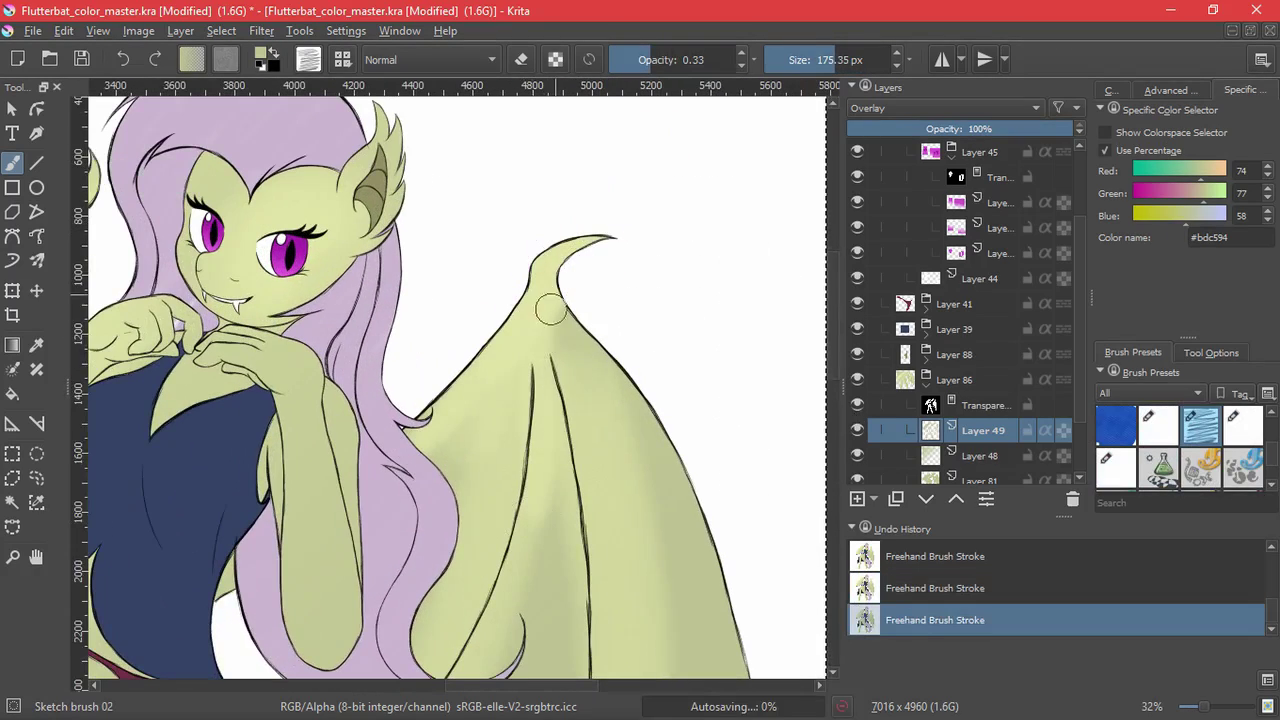
{"action": "left_click_drag", "start_coordinate": [482, 447], "coordinate": [474, 515]}
{"action": "left_click_drag", "start_coordinate": [474, 515], "coordinate": [518, 461]}
{"action": "scroll", "coordinate": [518, 461], "scroll_direction": "up", "scroll_amount": 3}
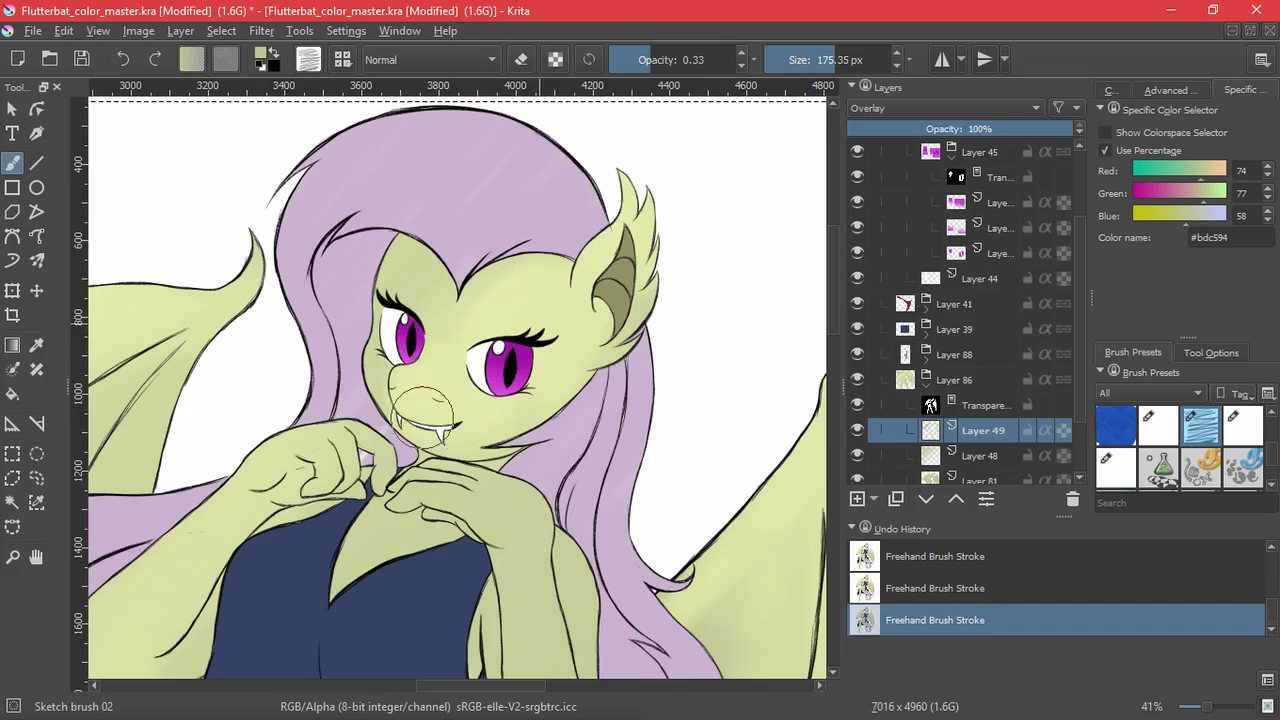
- Add a layer above Layer 49, try a face stroke in another blending mode, and set the layer to Overlay
{"action": "left_click", "coordinate": [857, 498]}
{"action": "left_click", "coordinate": [940, 108]}
{"action": "left_click", "coordinate": [900, 285]}
{"action": "mouse_move", "coordinate": [430, 350]}
{"action": "left_mouse_down"}
{"action": "mouse_move", "coordinate": [415, 400]}
{"action": "mouse_move", "coordinate": [450, 410]}
{"action": "mouse_move", "coordinate": [425, 354]}
{"action": "left_mouse_up"}
{"action": "key", "text": "ctrl+z"}
{"action": "left_click", "coordinate": [940, 108]}
{"action": "left_click", "coordinate": [905, 260]}
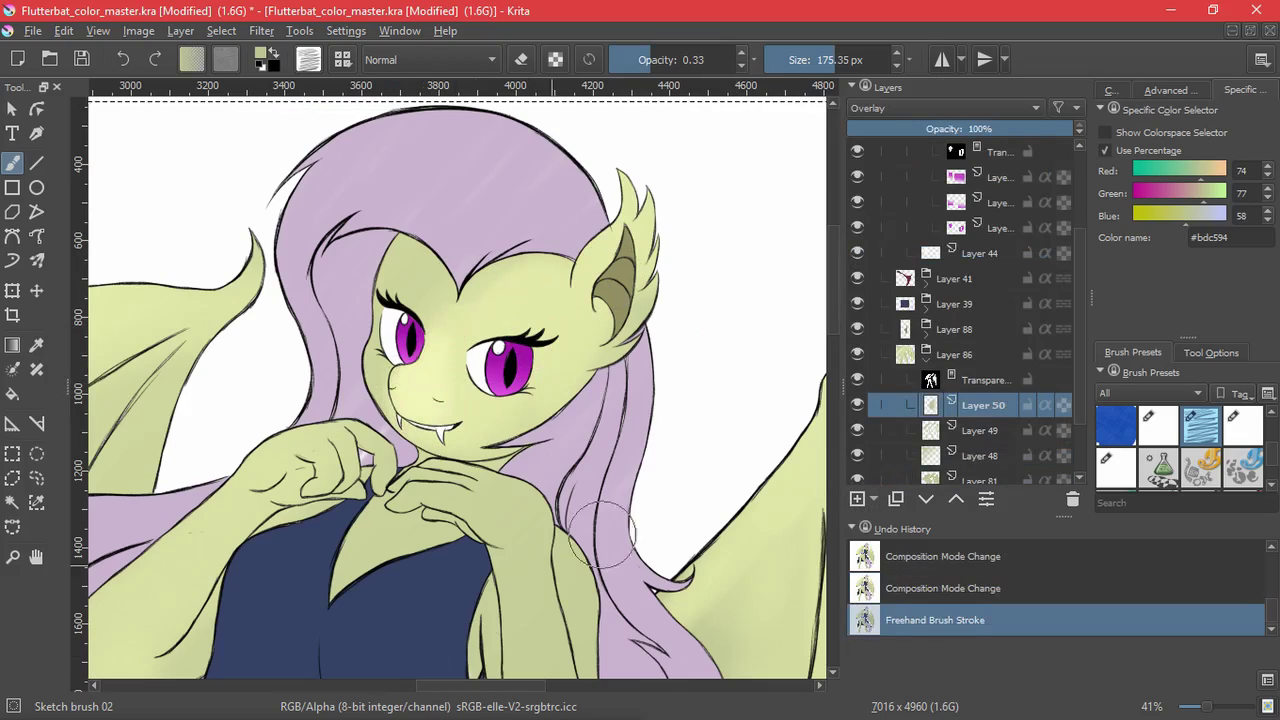
- Add a layer above Layer 50 and set its blending mode to Multiply
{"action": "key", "text": "Insert"}
{"action": "left_click", "coordinate": [905, 110]}
{"action": "left_click", "coordinate": [940, 288]}
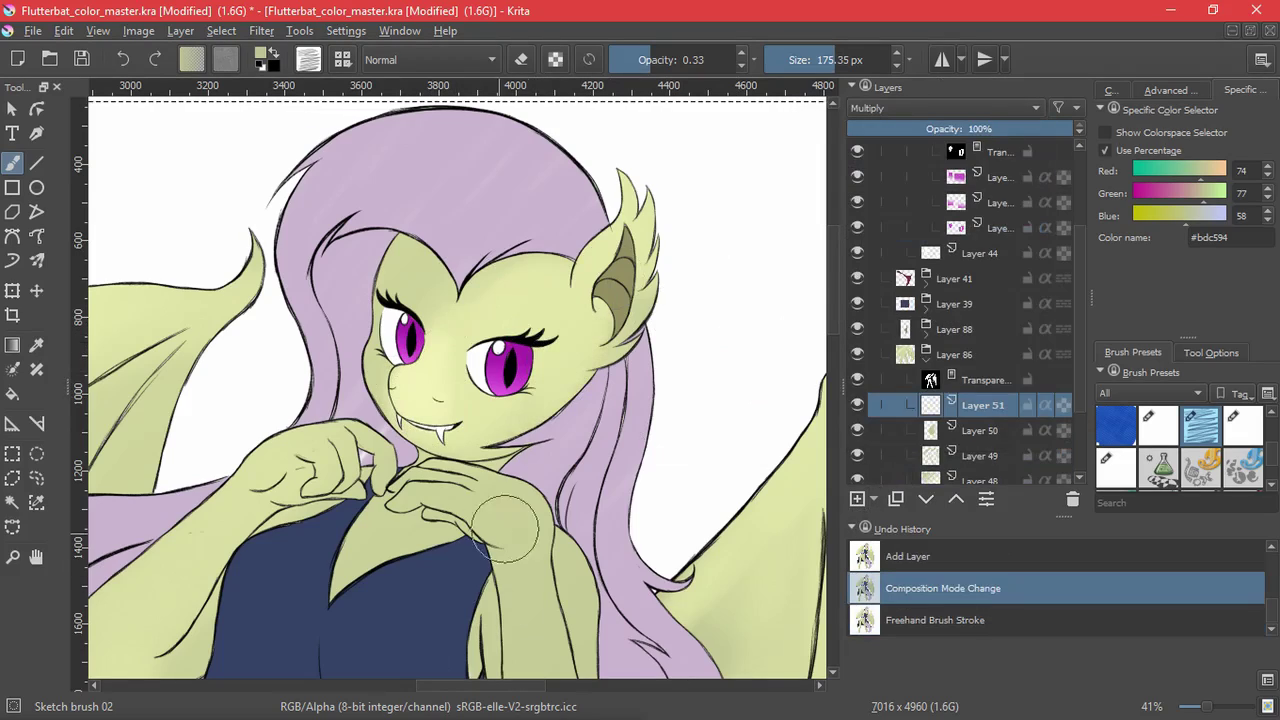
- Shade the forehead under the hair and the neck on Layer 51 with the brush at about 146 px and 0.15 opacity
{"action": "left_click_drag", "start_coordinate": [494, 465], "coordinate": [463, 465]}
{"action": "left_click_drag", "start_coordinate": [508, 457], "coordinate": [416, 468]}
{"action": "key", "text": "ctrl+z"}
{"action": "left_click", "coordinate": [627, 60]}
{"action": "mouse_move", "coordinate": [405, 243]}
{"action": "left_mouse_down"}
{"action": "mouse_move", "coordinate": [400, 265]}
{"action": "mouse_move", "coordinate": [440, 250]}
{"action": "left_mouse_up"}
{"action": "key", "text": "e"}
{"action": "key", "text": "e"}
{"action": "key", "text": "e"}
{"action": "key", "text": "e"}
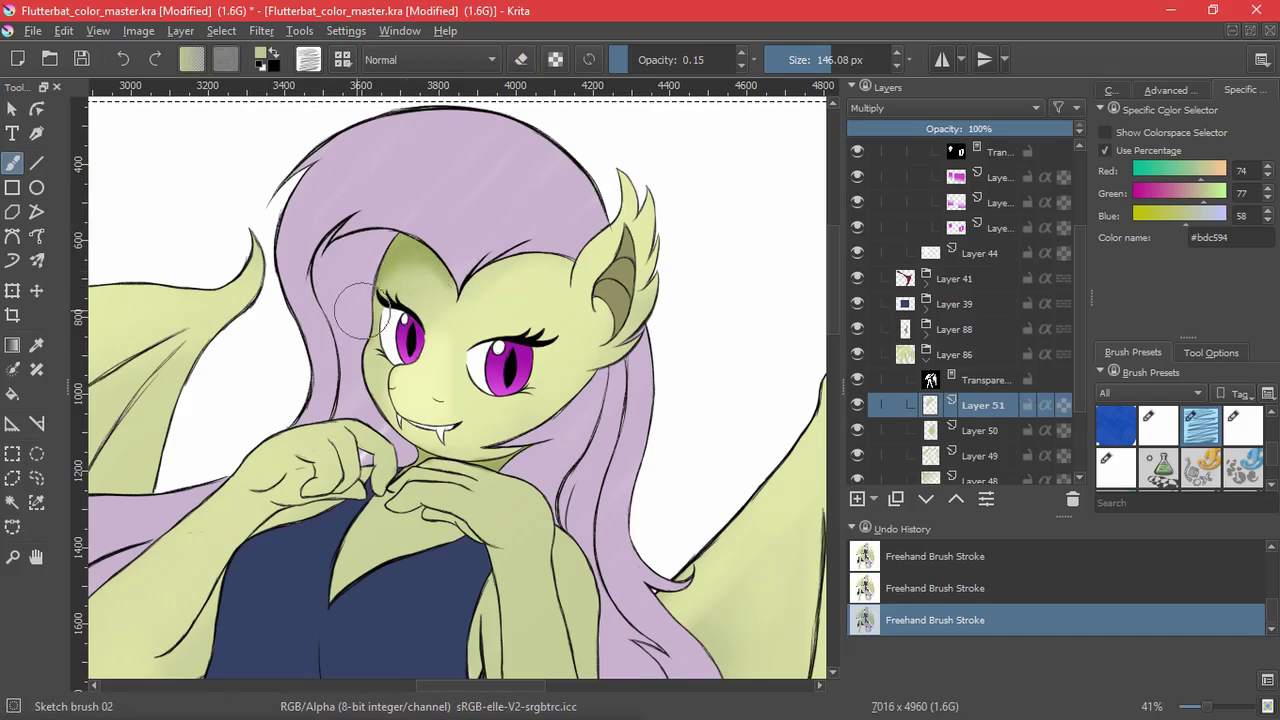
{"action": "key", "text": "e"}
- Shade the right-hand forearm and elbow on Layer 51 with the same soft brush
{"action": "left_click_drag", "start_coordinate": [590, 276], "coordinate": [586, 441]}
{"action": "left_click_drag", "start_coordinate": [586, 441], "coordinate": [563, 337]}
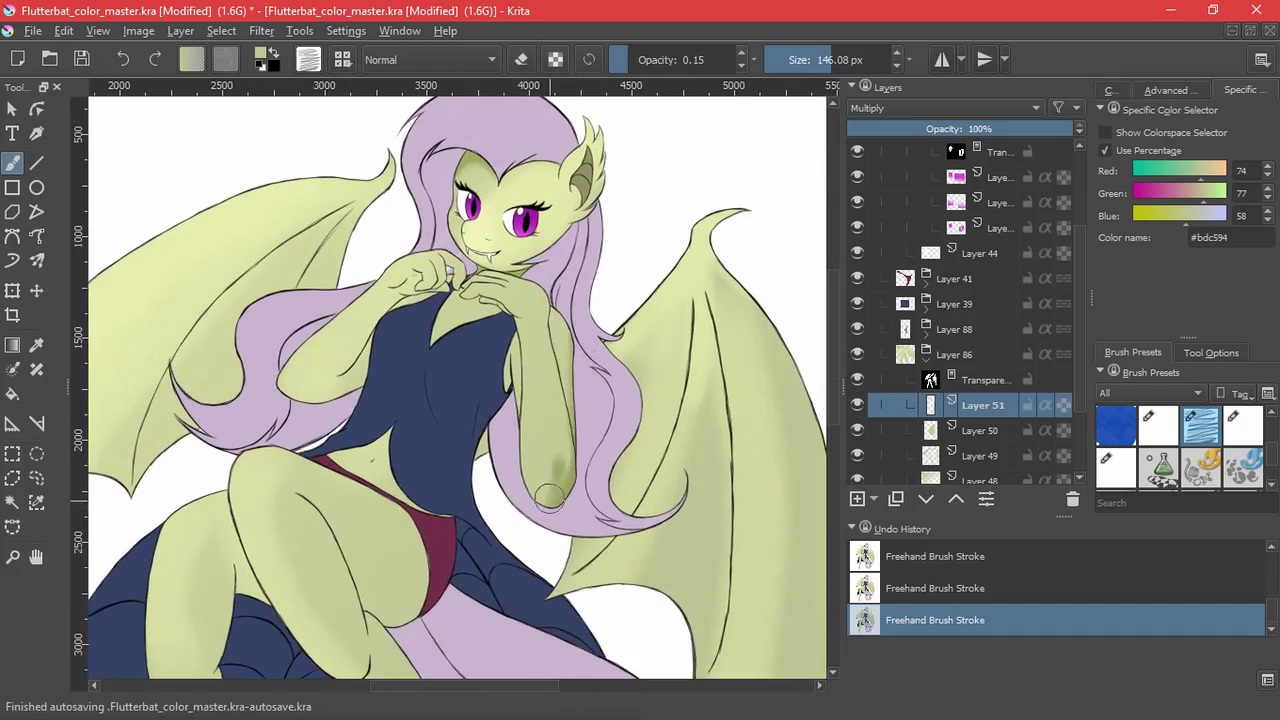
{"action": "key", "text": "e"}
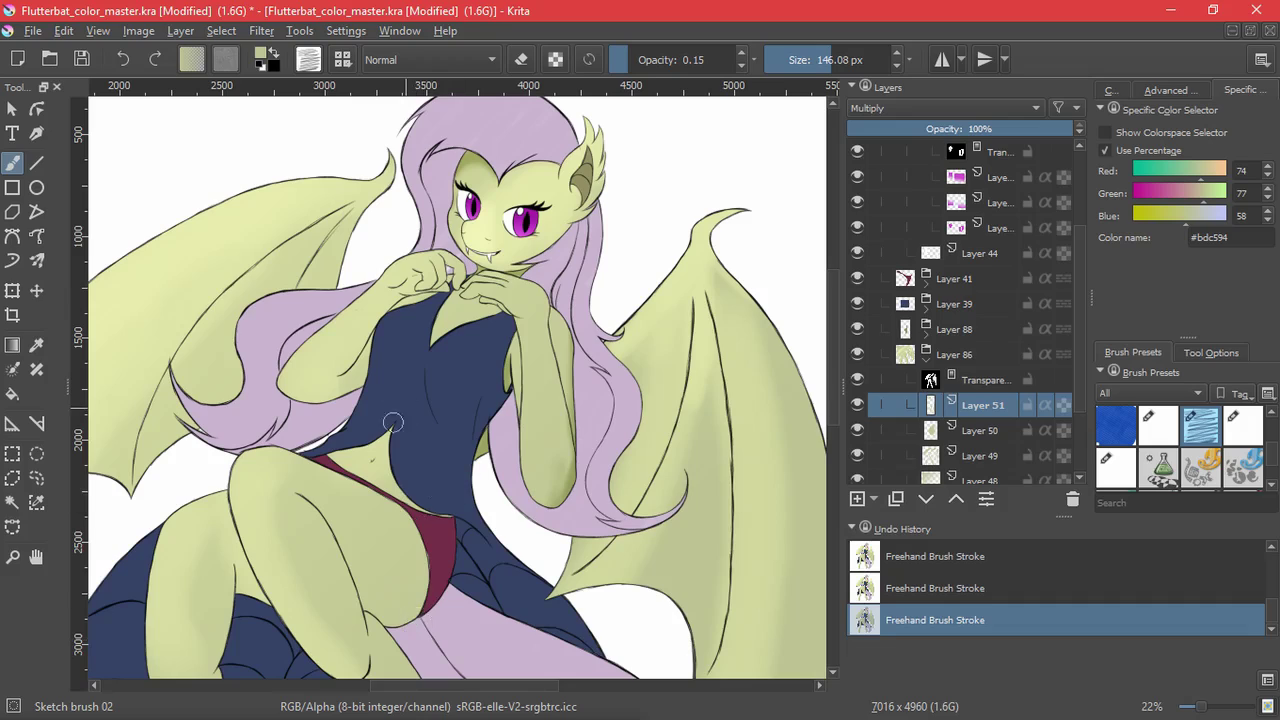
- Shade the underside of the crossed thigh on Layer 51 and soften the shading's edges in eraser mode
{"action": "mouse_move", "coordinate": [438, 542]}
{"action": "left_mouse_down"}
{"action": "mouse_move", "coordinate": [385, 600]}
{"action": "mouse_move", "coordinate": [347, 541]}
{"action": "left_mouse_up"}
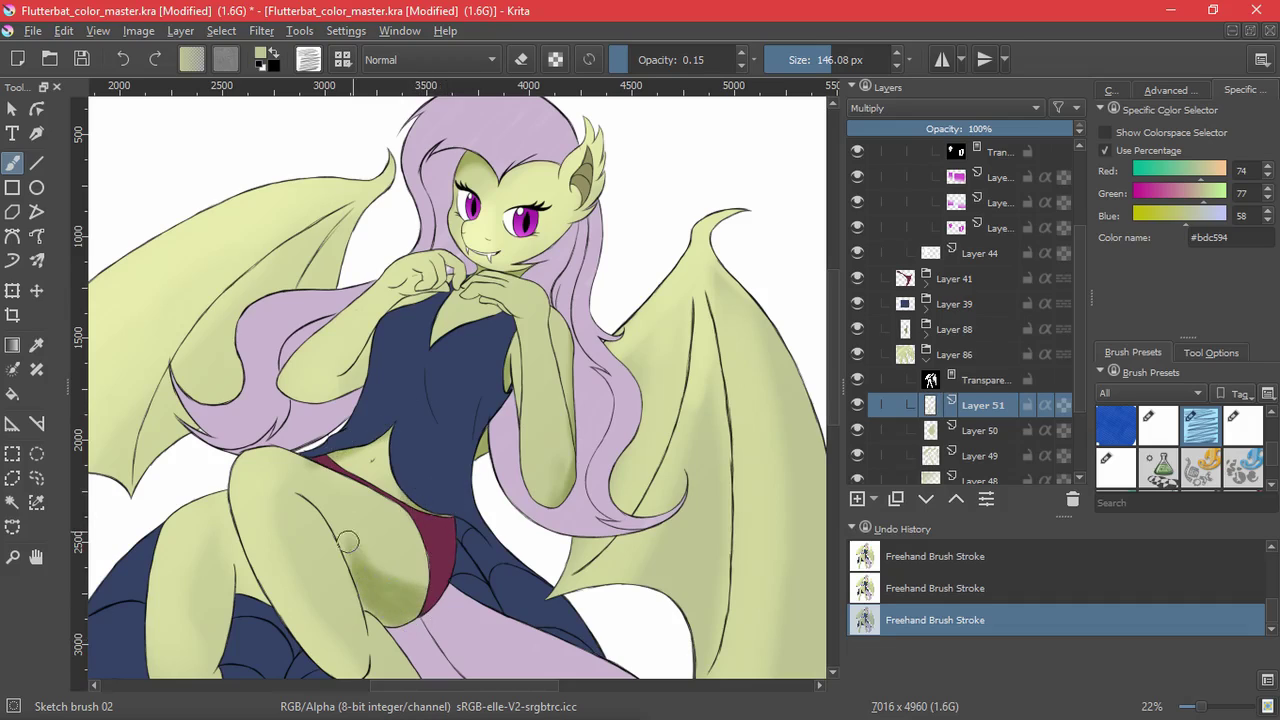
{"action": "mouse_move", "coordinate": [492, 527]}
{"action": "left_mouse_down"}
{"action": "mouse_move", "coordinate": [546, 451]}
{"action": "mouse_move", "coordinate": [640, 714]}
{"action": "left_mouse_up"}
{"action": "left_click_drag", "start_coordinate": [588, 556], "coordinate": [606, 655]}
{"action": "left_click_drag", "start_coordinate": [606, 655], "coordinate": [480, 331]}
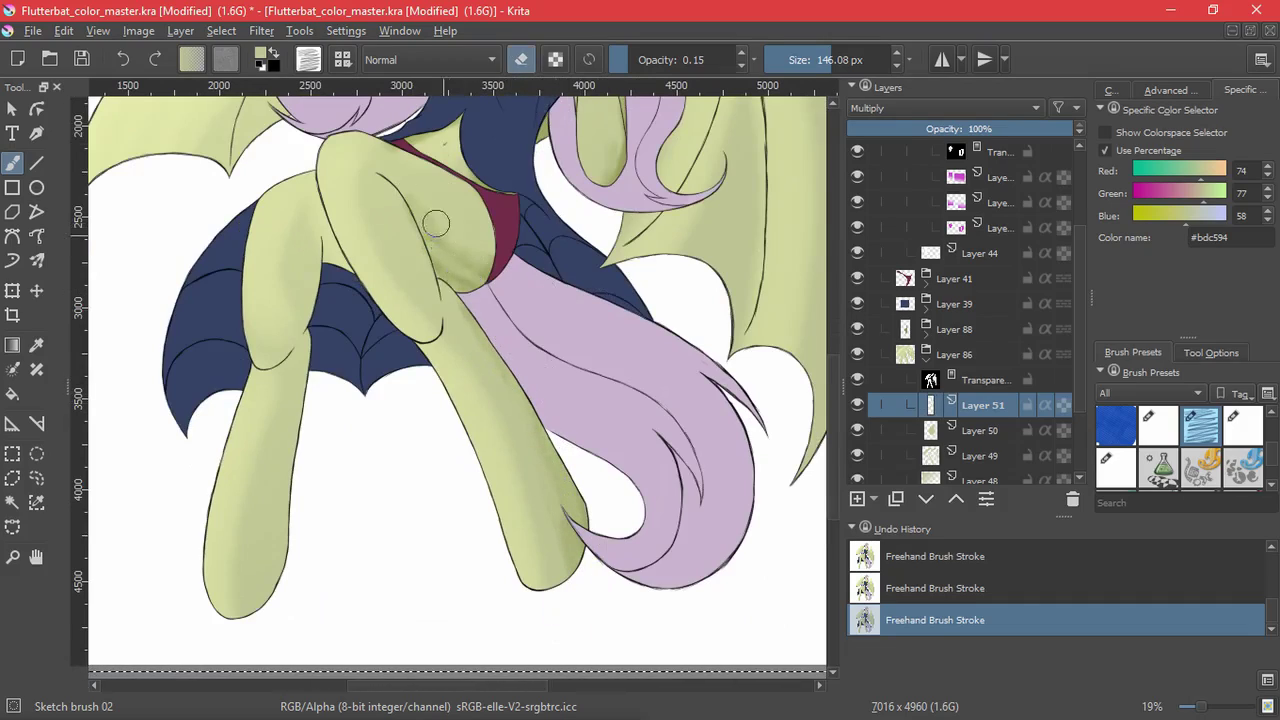
{"action": "left_click_drag", "start_coordinate": [436, 223], "coordinate": [476, 256]}
{"action": "key", "text": "e"}
{"action": "mouse_move", "coordinate": [424, 222]}
{"action": "left_mouse_down"}
{"action": "mouse_move", "coordinate": [477, 269]}
{"action": "mouse_move", "coordinate": [408, 192]}
{"action": "left_mouse_up"}
{"action": "key", "text": "e"}
{"action": "key", "text": "e"}
{"action": "mouse_move", "coordinate": [488, 228]}
{"action": "left_mouse_down"}
{"action": "mouse_move", "coordinate": [457, 246]}
{"action": "mouse_move", "coordinate": [481, 238]}
{"action": "left_mouse_up"}
{"action": "key", "text": "e"}
{"action": "key", "text": "e"}
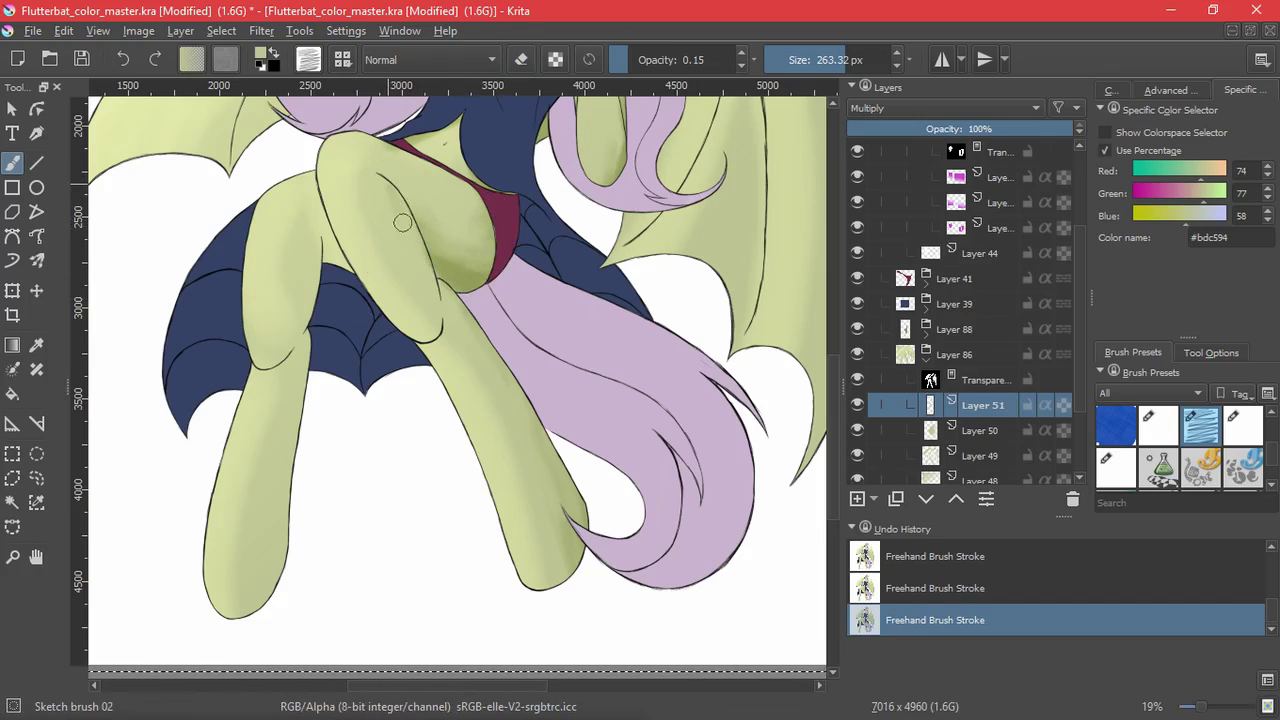
- Enlarge the brush to about 263 px and shade the crossed thigh and the inner side of the left-hand leg
{"action": "left_click_drag", "start_coordinate": [400, 216], "coordinate": [424, 276]}
{"action": "key", "text": "e"}
{"action": "key", "text": "e"}
{"action": "left_click_drag", "start_coordinate": [313, 366], "coordinate": [276, 590]}
{"action": "left_click_drag", "start_coordinate": [334, 283], "coordinate": [315, 334]}
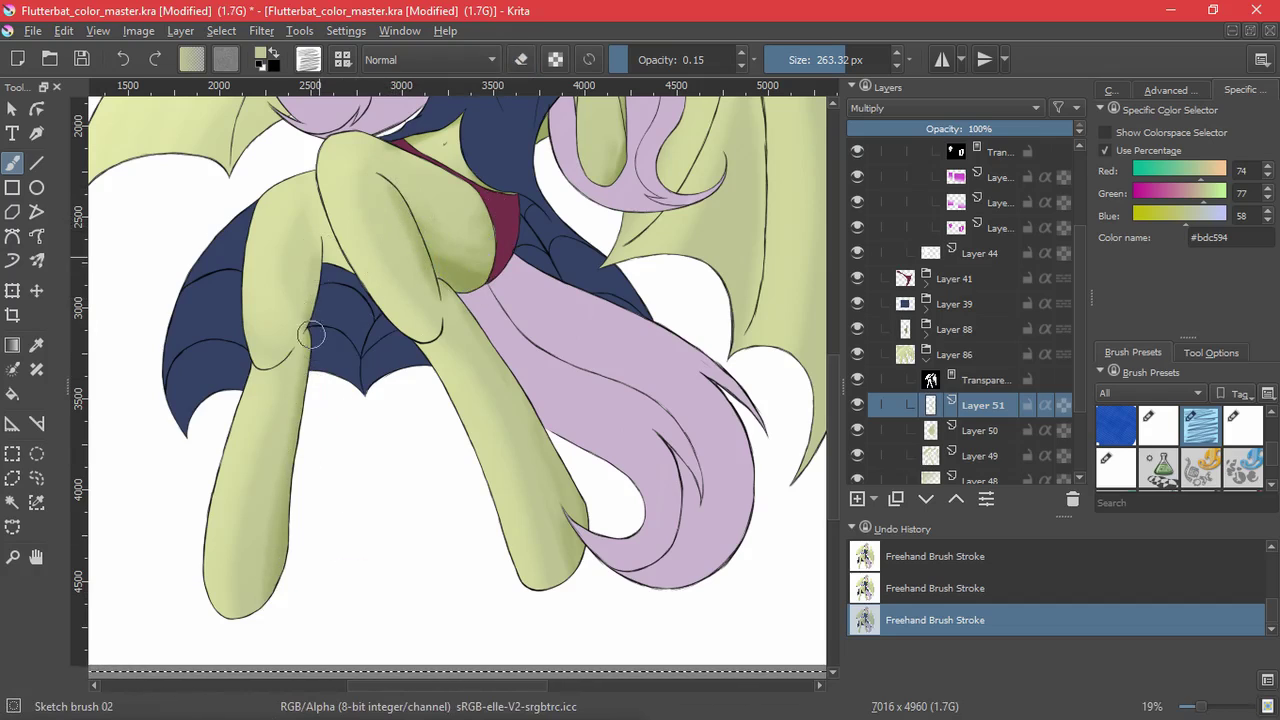
{"action": "left_click_drag", "start_coordinate": [320, 248], "coordinate": [294, 350]}
- Shade the membrane panels of the right-hand wing on Layer 51 and soften the shading in eraser mode
{"action": "scroll", "coordinate": [545, 400], "scroll_direction": "down", "scroll_amount": 2}
{"action": "scroll", "coordinate": [535, 440], "scroll_direction": "up", "scroll_amount": 2}
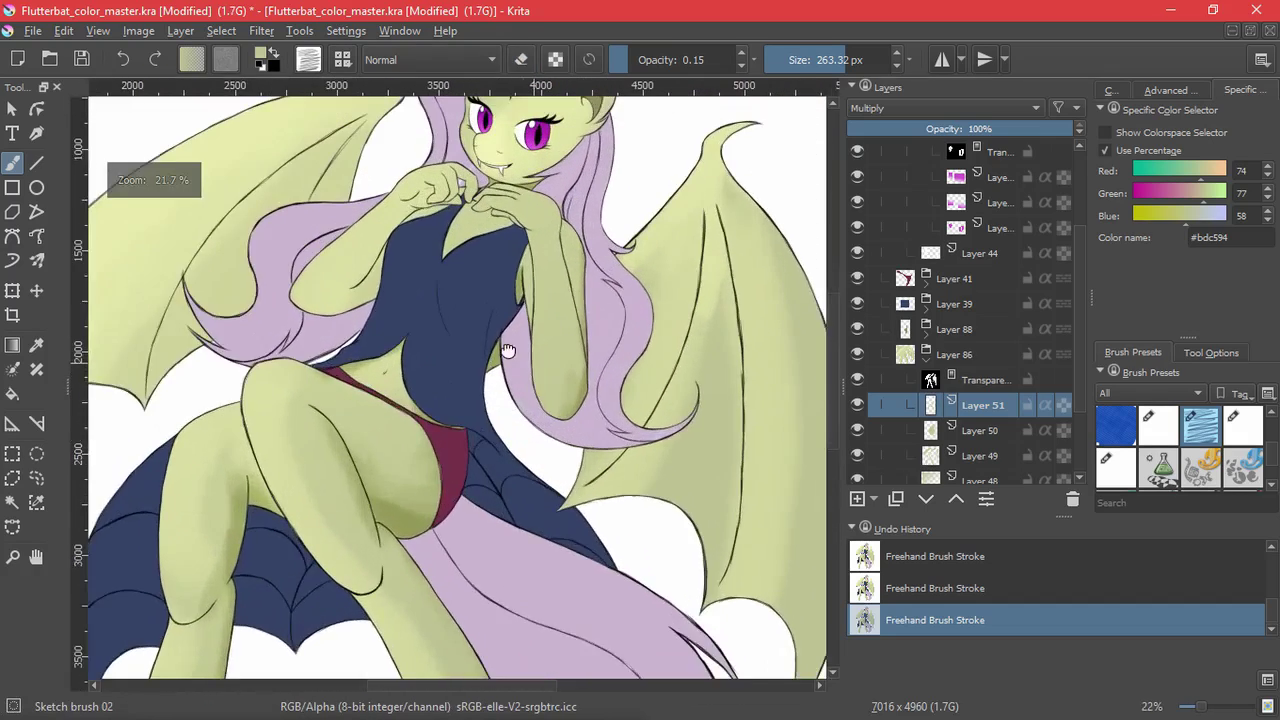
{"action": "left_click_drag", "start_coordinate": [404, 232], "coordinate": [408, 404]}
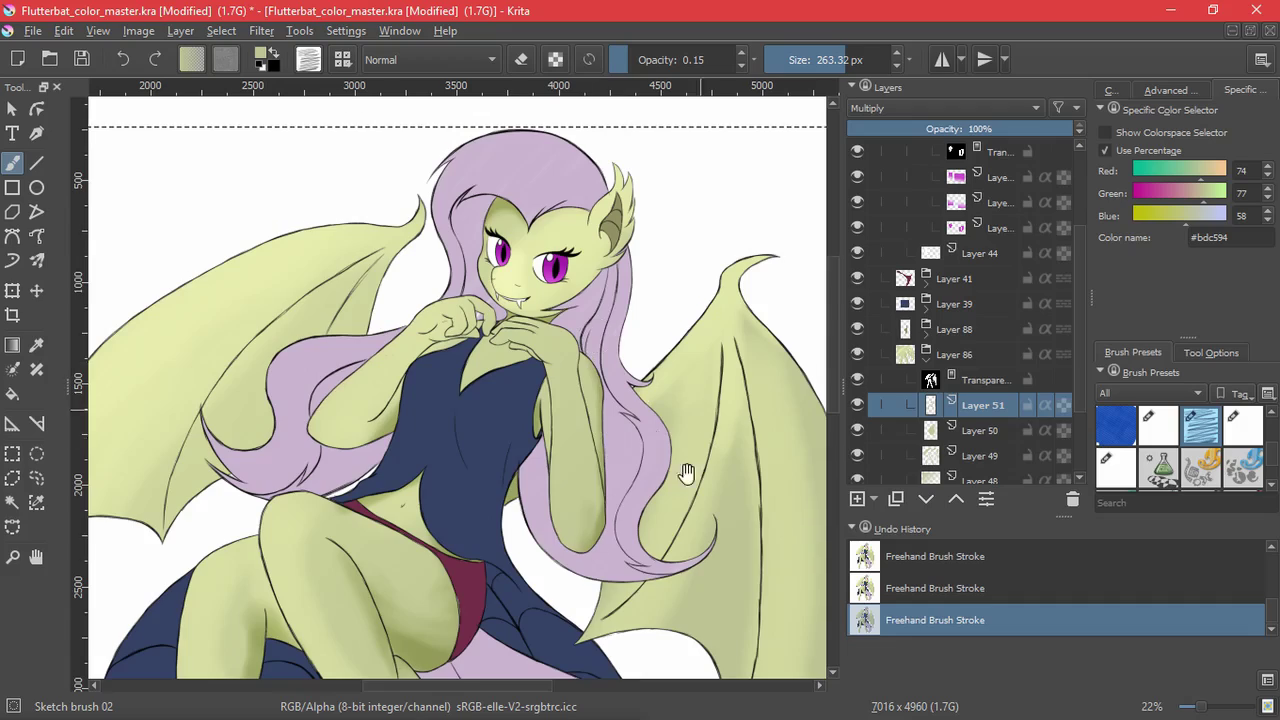
{"action": "mouse_move", "coordinate": [686, 474]}
{"action": "left_mouse_down"}
{"action": "mouse_move", "coordinate": [605, 273]}
{"action": "mouse_move", "coordinate": [637, 311]}
{"action": "mouse_move", "coordinate": [654, 291]}
{"action": "mouse_move", "coordinate": [652, 385]}
{"action": "left_mouse_up"}
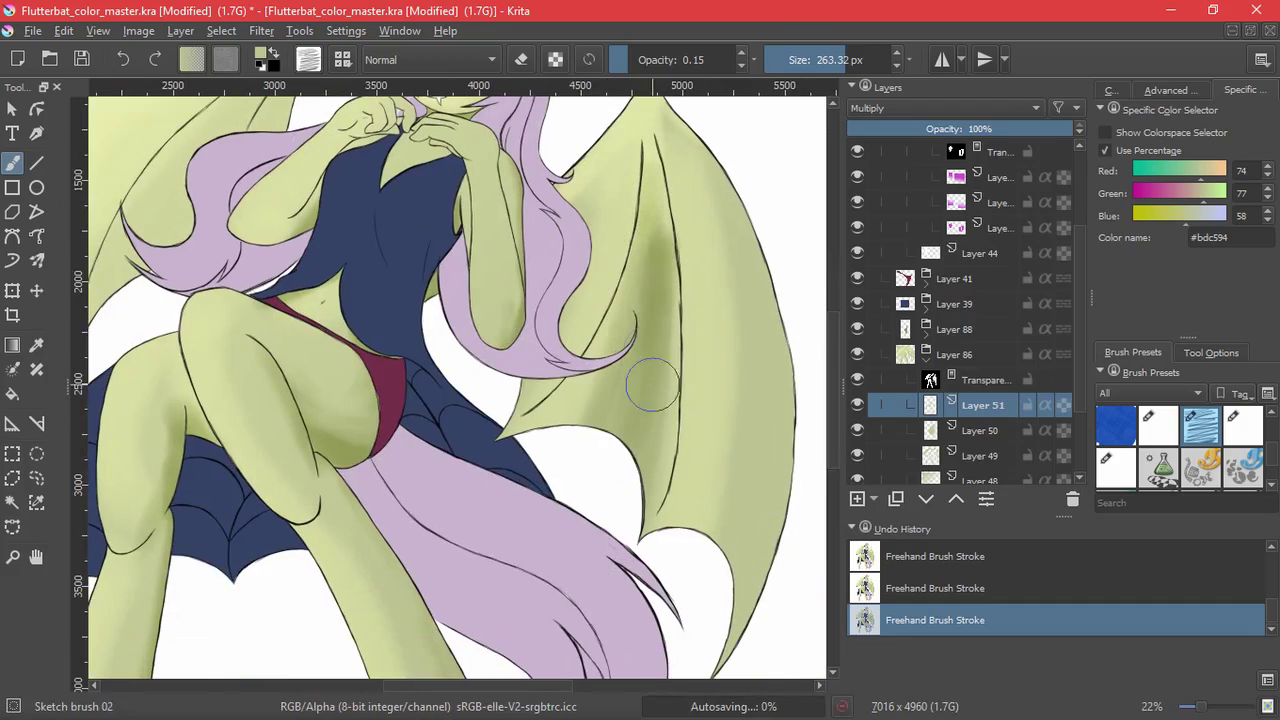
{"action": "key", "text": "e"}
{"action": "mouse_move", "coordinate": [660, 220]}
{"action": "left_mouse_down"}
{"action": "mouse_move", "coordinate": [645, 425]}
{"action": "mouse_move", "coordinate": [646, 180]}
{"action": "left_mouse_up"}
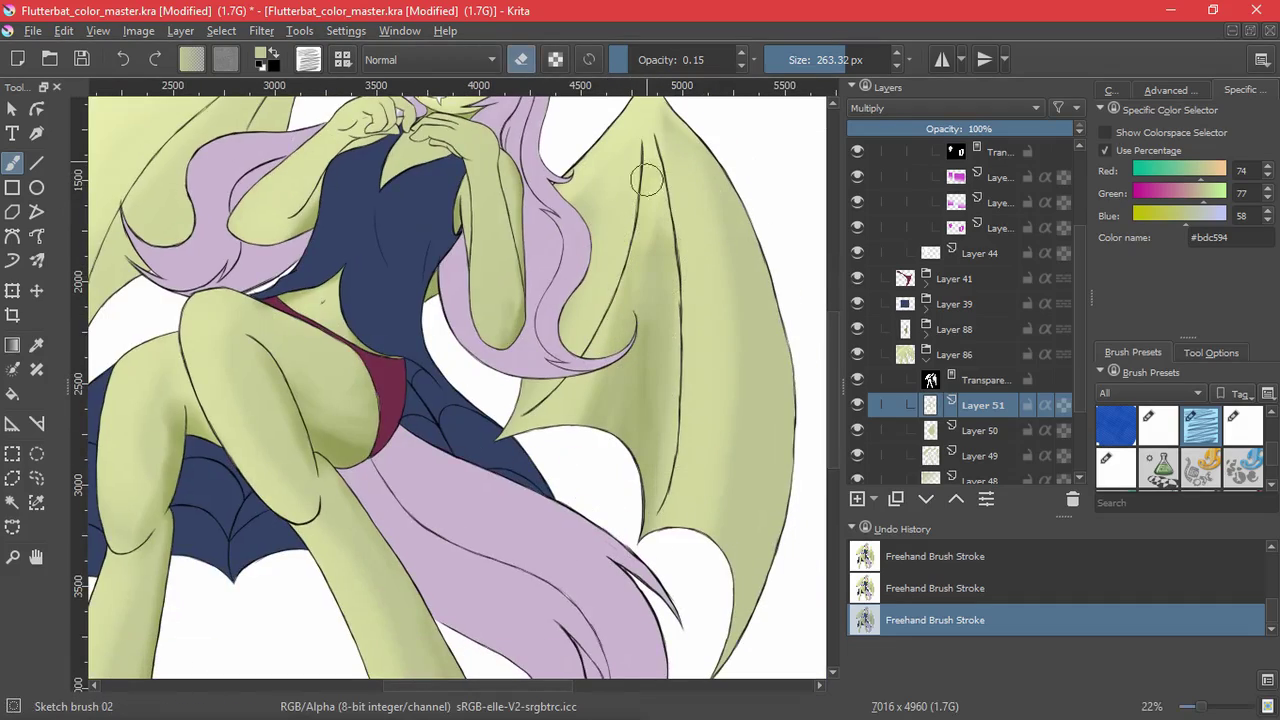
{"action": "key", "text": "e"}
{"action": "mouse_move", "coordinate": [740, 440]}
{"action": "left_mouse_down"}
{"action": "mouse_move", "coordinate": [729, 571]}
{"action": "mouse_move", "coordinate": [766, 263]}
{"action": "mouse_move", "coordinate": [745, 420]}
{"action": "mouse_move", "coordinate": [712, 208]}
{"action": "mouse_move", "coordinate": [746, 380]}
{"action": "mouse_move", "coordinate": [757, 331]}
{"action": "mouse_move", "coordinate": [739, 254]}
{"action": "left_mouse_up"}
{"action": "key", "text": "e"}
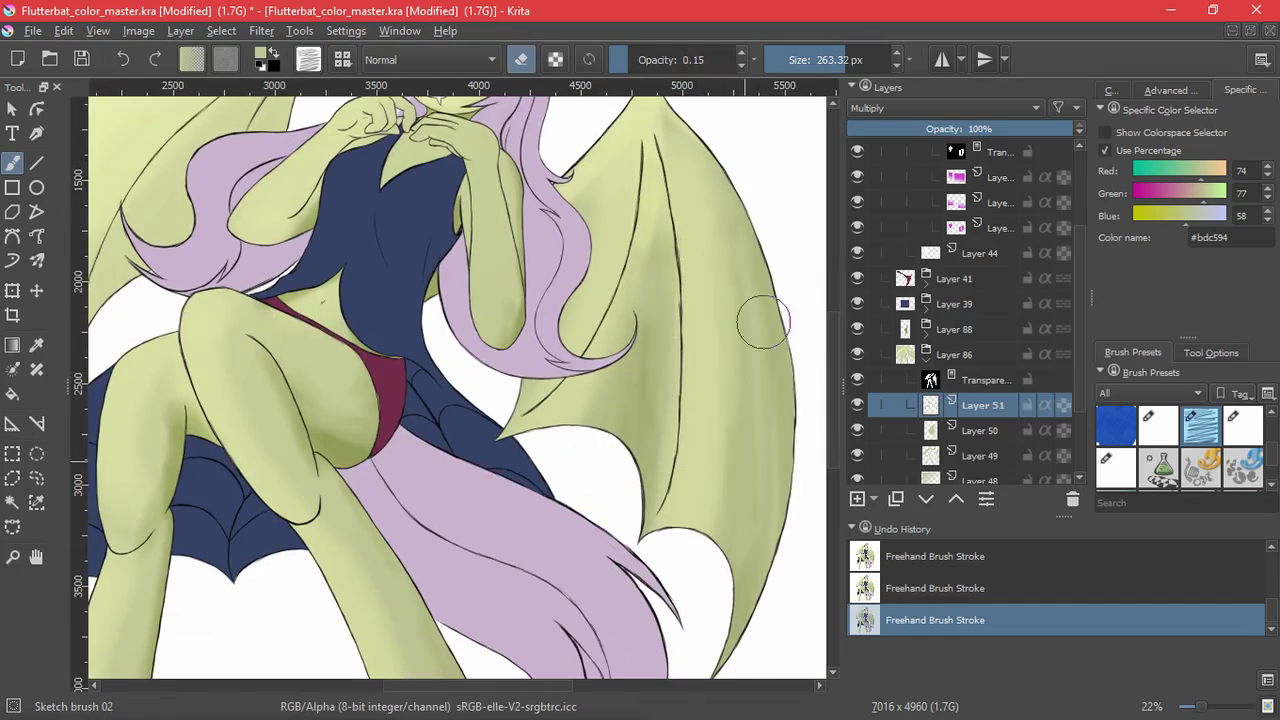
{"action": "left_click_drag", "start_coordinate": [722, 374], "coordinate": [716, 440]}
- Shade the inner membranes of the left-hand wing on Layer 51, alternating between painting and erasing
{"action": "mouse_move", "coordinate": [588, 364]}
{"action": "left_mouse_down"}
{"action": "mouse_move", "coordinate": [589, 300]}
{"action": "mouse_move", "coordinate": [508, 344]}
{"action": "mouse_move", "coordinate": [306, 652]}
{"action": "mouse_move", "coordinate": [510, 330]}
{"action": "left_mouse_up"}
{"action": "key", "text": "e"}
{"action": "key", "text": "e"}
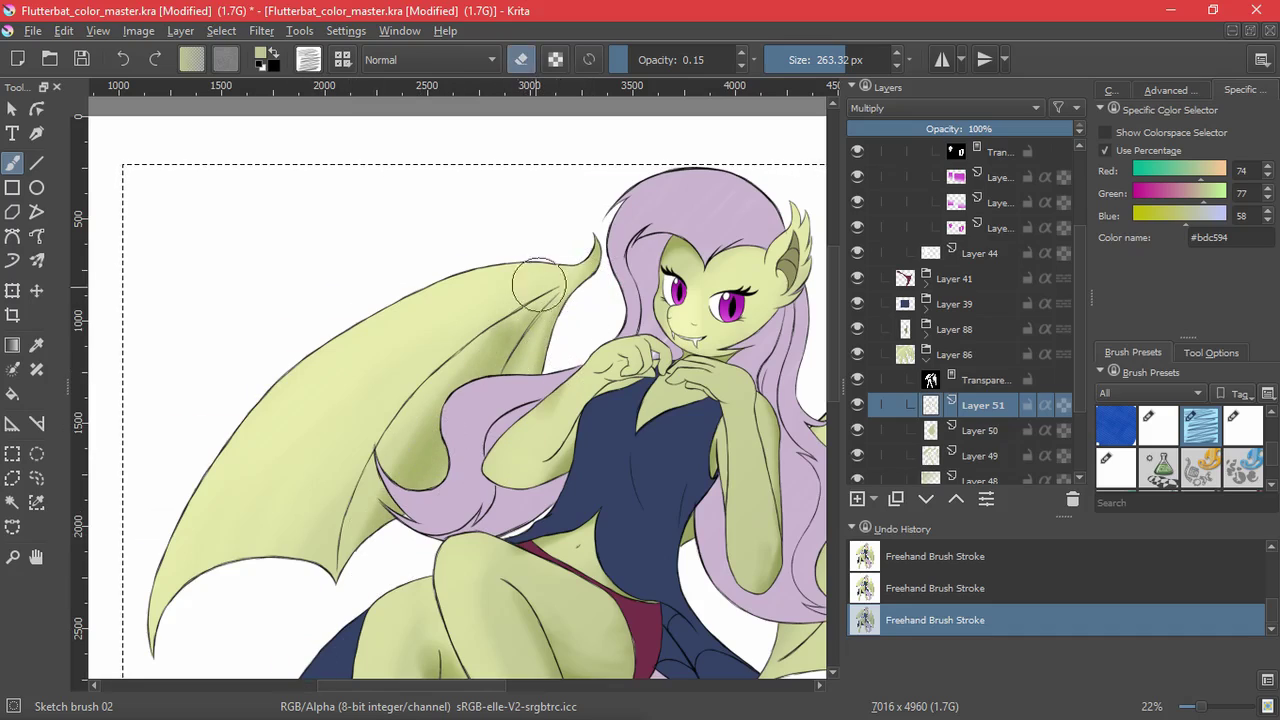
- Make Layer 50 the active layer and clear the canvas selection
{"action": "scroll", "coordinate": [320, 592], "scroll_direction": "down", "scroll_amount": 3}
{"action": "scroll", "coordinate": [463, 204], "scroll_direction": "up", "scroll_amount": 2}
{"action": "key", "text": "Page_Down"}
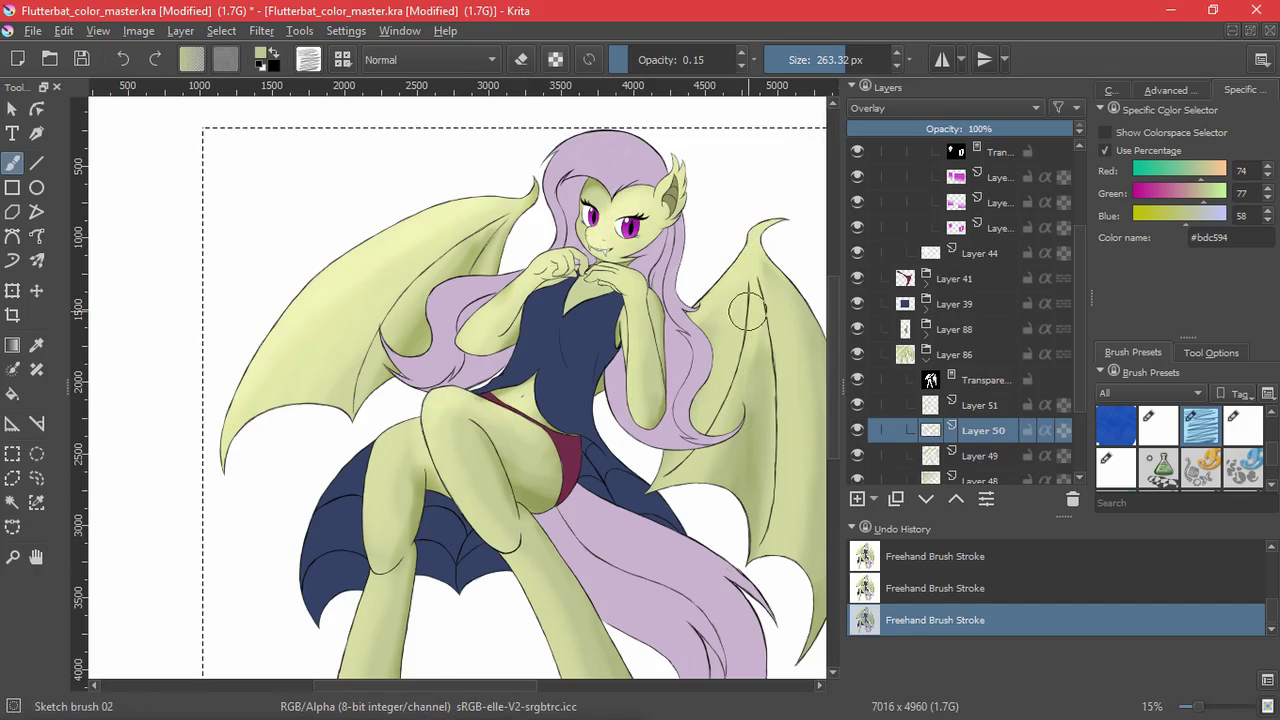
{"action": "scroll", "coordinate": [688, 437], "scroll_direction": "down", "scroll_amount": 3}
{"action": "left_click", "coordinate": [222, 31]}
{"action": "left_click", "coordinate": [242, 74]}
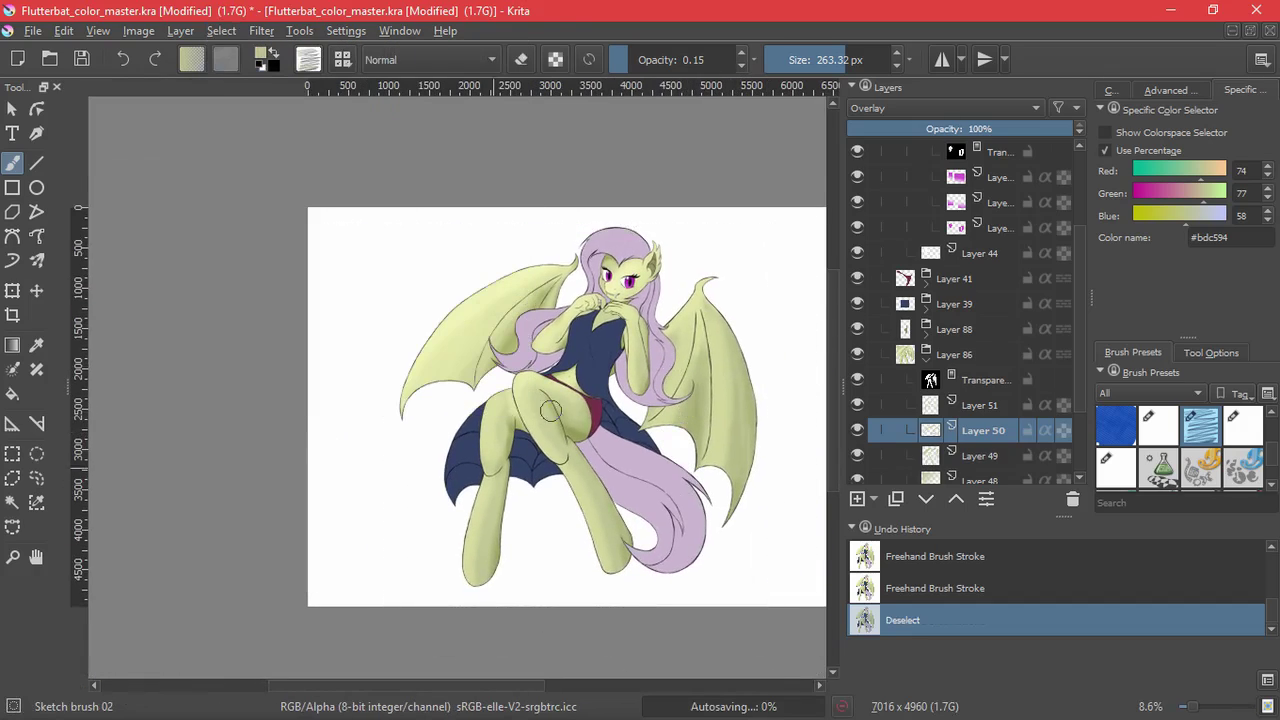
- Add a layer above Layer 38 in the Layer 39 group with Screen blending and pick the dress's blue, #354264
{"action": "scroll", "coordinate": [573, 473], "scroll_direction": "up", "scroll_amount": 4}
{"action": "left_click", "coordinate": [927, 358]}
{"action": "left_click", "coordinate": [926, 360]}
{"action": "left_click", "coordinate": [965, 405]}
{"action": "left_click", "coordinate": [857, 499]}
{"action": "left_click", "coordinate": [471, 260], "text": "ctrl"}
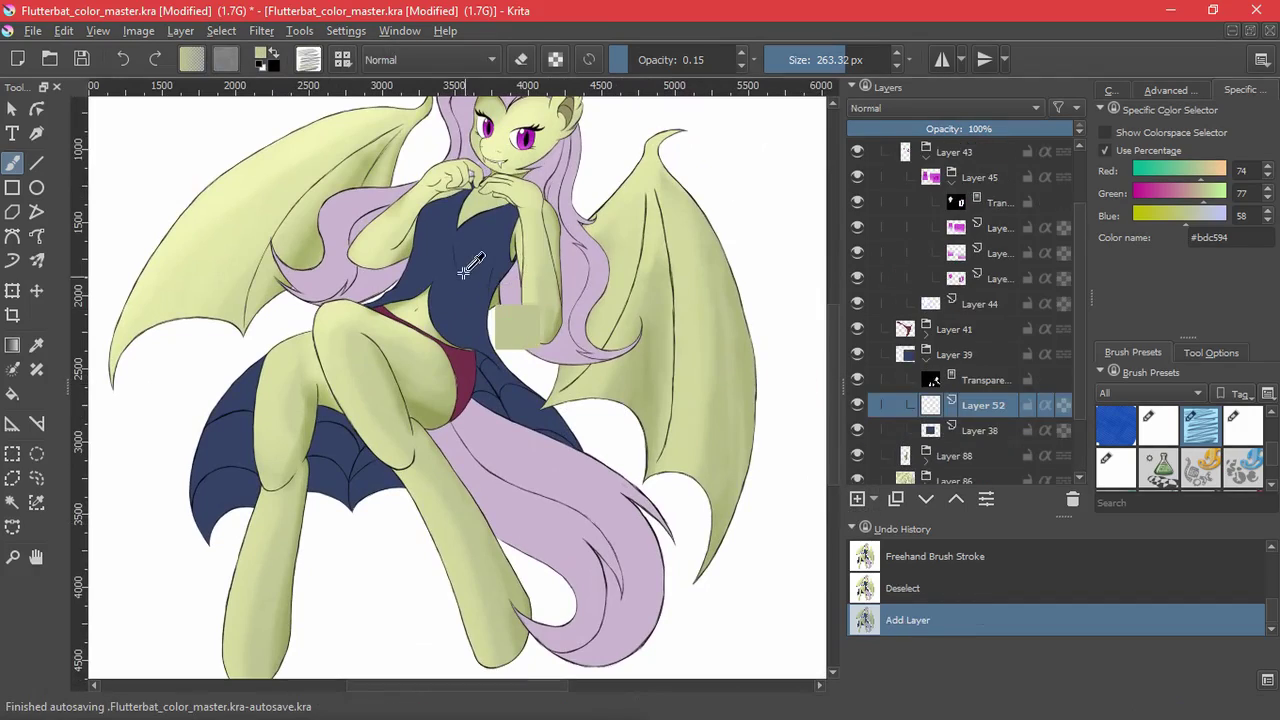
{"action": "left_click", "coordinate": [942, 108]}
{"action": "left_click", "coordinate": [935, 291]}
- Try test strokes on the dress bodice with Overlay and other blending modes, undoing each attempt
{"action": "mouse_move", "coordinate": [465, 240]}
{"action": "left_mouse_down"}
{"action": "mouse_move", "coordinate": [457, 312]}
{"action": "mouse_move", "coordinate": [472, 232]}
{"action": "left_mouse_up"}
{"action": "left_click", "coordinate": [985, 108]}
{"action": "left_click", "coordinate": [930, 260]}
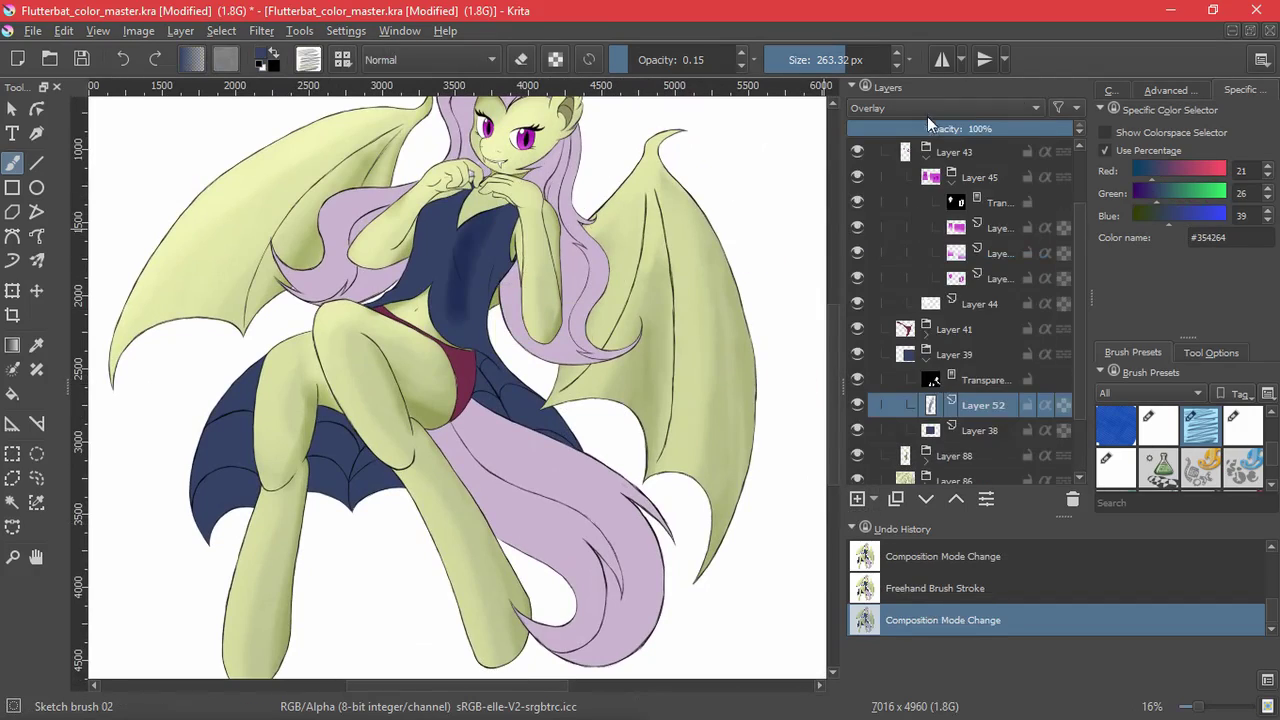
{"action": "left_click", "coordinate": [926, 109]}
{"action": "left_click", "coordinate": [906, 232]}
{"action": "left_click", "coordinate": [900, 108]}
{"action": "left_click", "coordinate": [888, 288]}
{"action": "key", "text": "ctrl+z"}
{"action": "key", "text": "ctrl+z"}
{"action": "key", "text": "ctrl+z"}
{"action": "key", "text": "ctrl+z"}
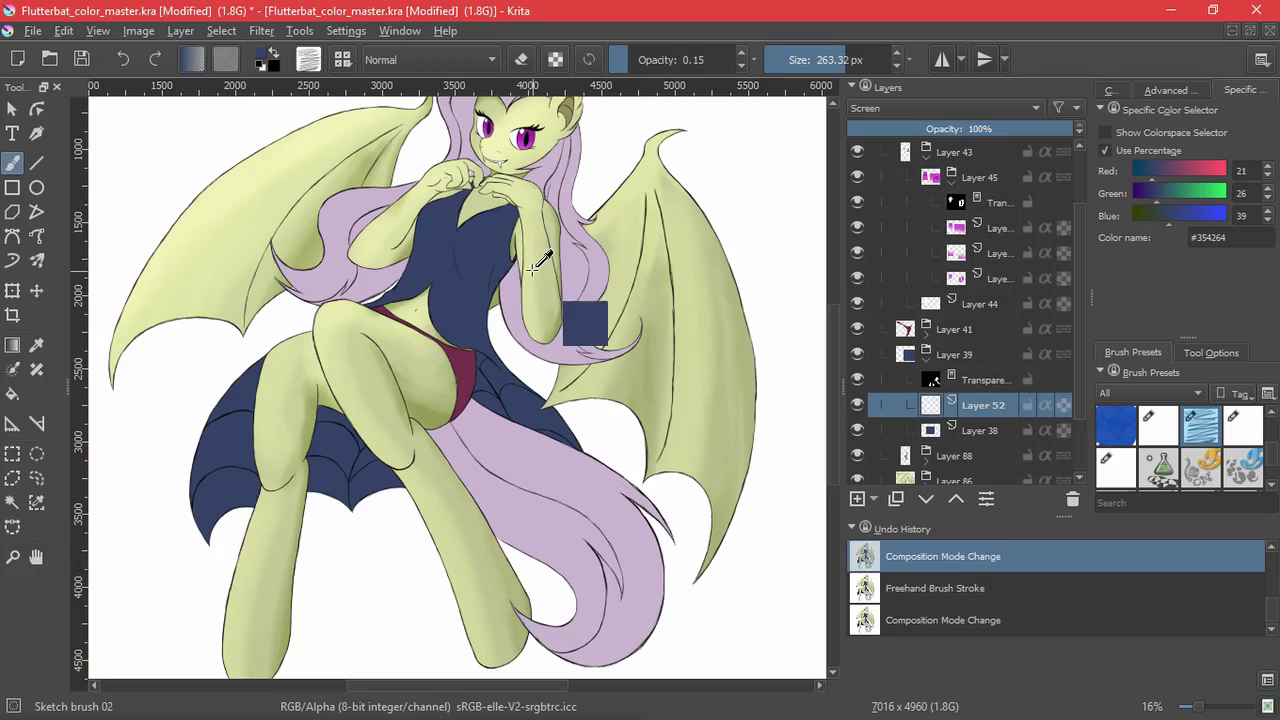
{"action": "left_click_drag", "start_coordinate": [443, 219], "coordinate": [432, 238]}
{"action": "key", "text": "ctrl+z"}
{"action": "mouse_move", "coordinate": [446, 214]}
{"action": "left_mouse_down"}
{"action": "mouse_move", "coordinate": [405, 288]}
{"action": "mouse_move", "coordinate": [436, 212]}
{"action": "mouse_move", "coordinate": [424, 250]}
{"action": "left_mouse_up"}
{"action": "key", "text": "ctrl+z"}
{"action": "key", "text": "ctrl+z"}
- Lighten the dress bodice and the left-hand part of the blue cape on Layer 52 with Sketch brush 02
{"action": "mouse_move", "coordinate": [480, 222]}
{"action": "left_mouse_down"}
{"action": "mouse_move", "coordinate": [464, 258]}
{"action": "mouse_move", "coordinate": [401, 273]}
{"action": "mouse_move", "coordinate": [471, 360]}
{"action": "left_mouse_up"}
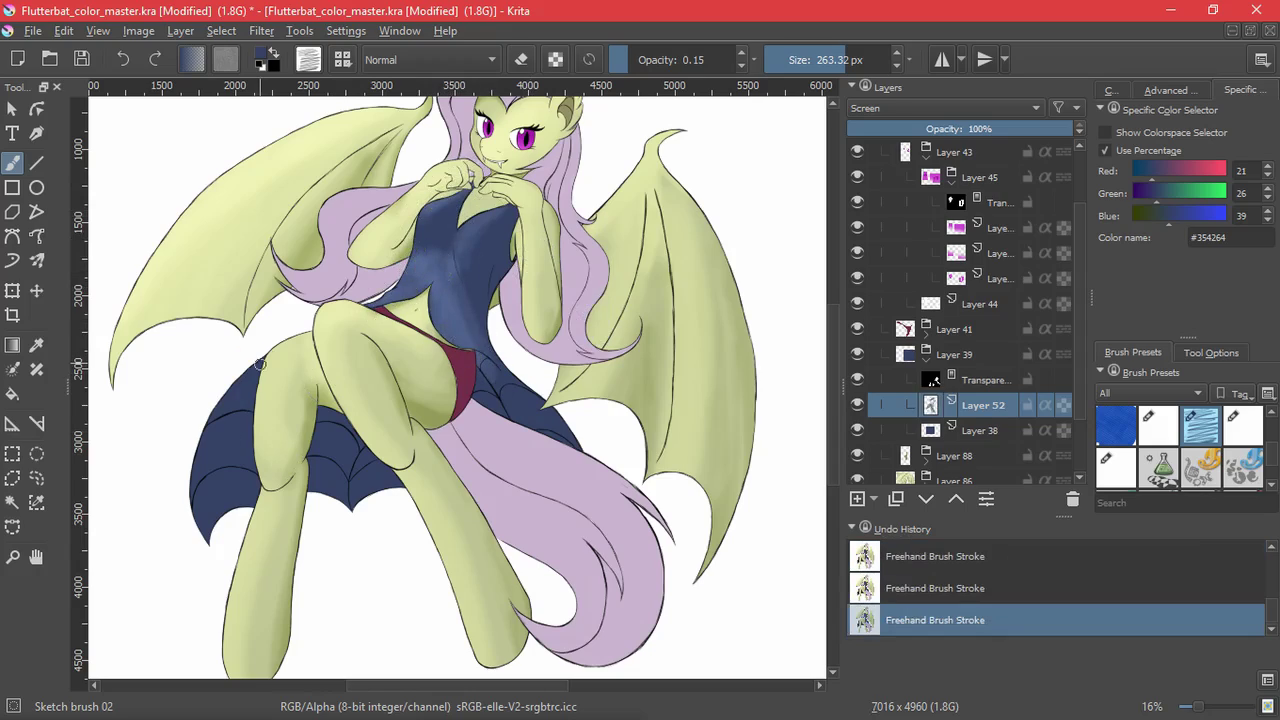
{"action": "left_click_drag", "start_coordinate": [260, 364], "coordinate": [203, 530]}
{"action": "left_click_drag", "start_coordinate": [248, 398], "coordinate": [208, 510]}
{"action": "left_click_drag", "start_coordinate": [250, 375], "coordinate": [199, 478]}
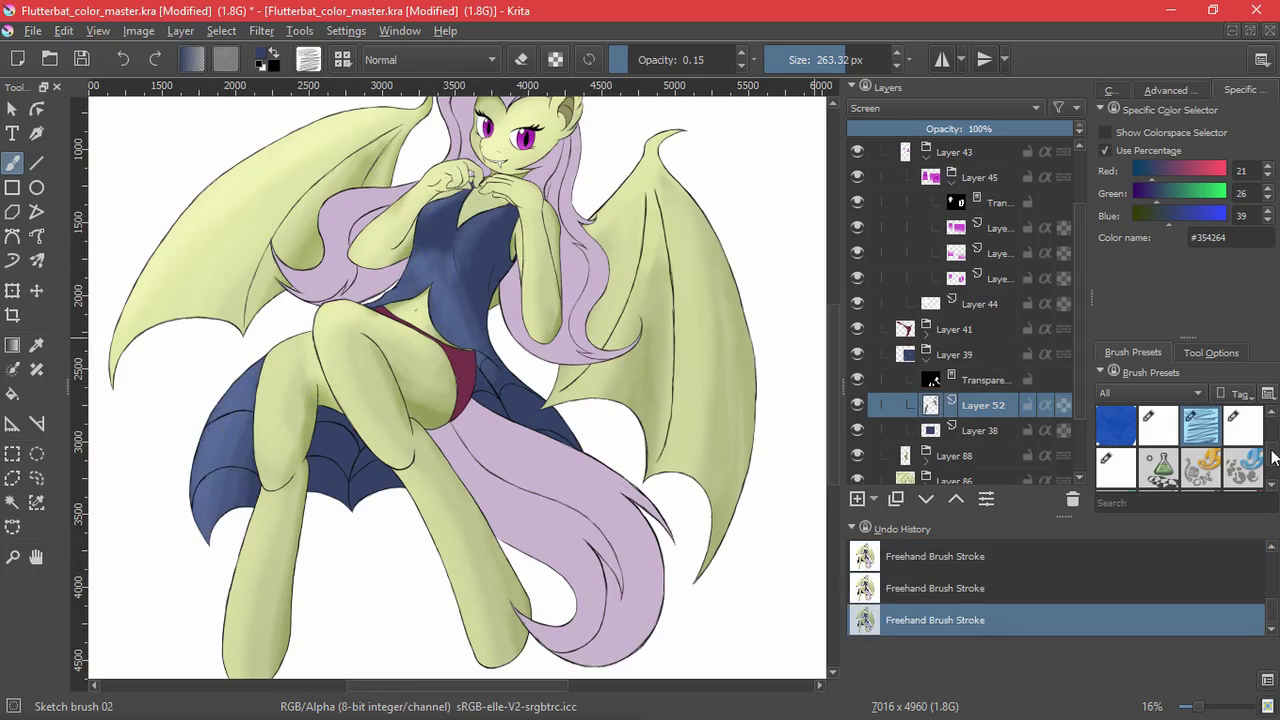
- Filter the brush presets by the My_brushes tag and try nose brush and sketch brush noses on the bodice
{"action": "left_click", "coordinate": [1150, 393]}
{"action": "left_click", "coordinate": [1140, 456]}
{"action": "left_click", "coordinate": [1243, 427]}
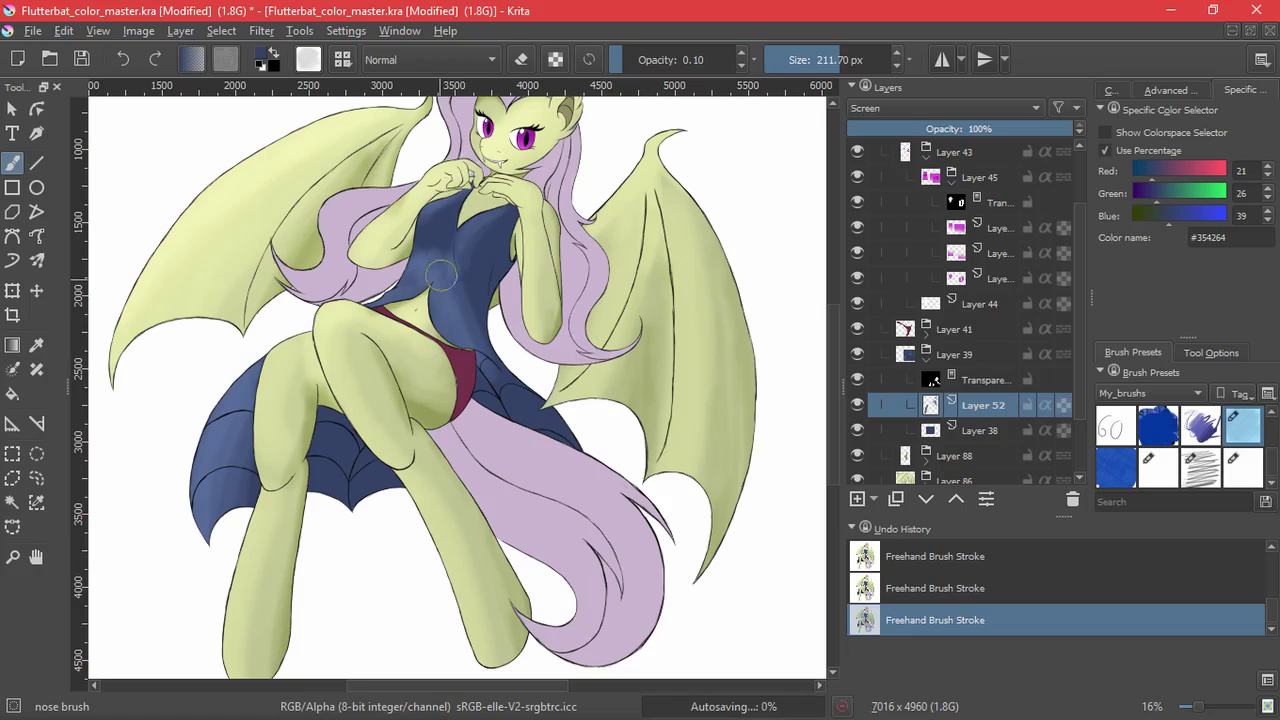
{"action": "key", "text": "ctrl+z"}
{"action": "left_click", "coordinate": [1243, 465]}
{"action": "key", "text": "ctrl+shift+z"}
{"action": "key", "text": "ctrl+z"}
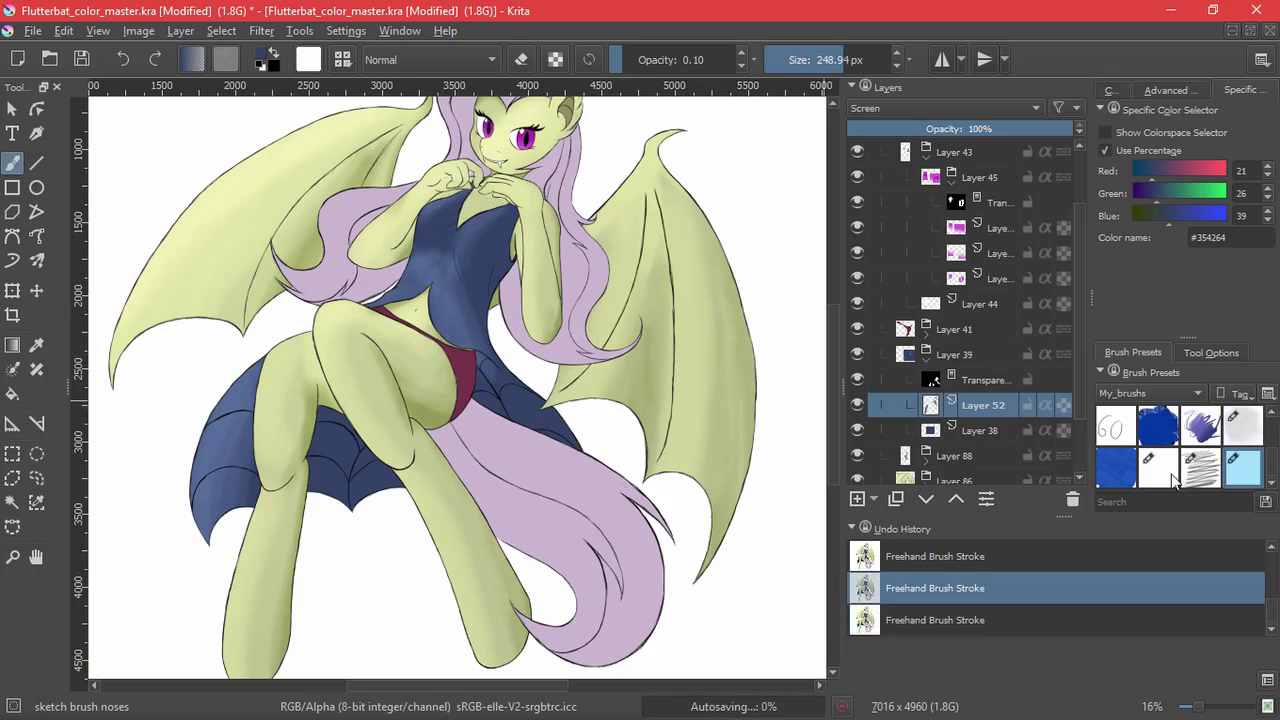
- Try further presets on the bodice, undo their strokes, and blend the dress highlights with the Bristles Sug brush
{"action": "left_click", "coordinate": [1171, 474]}
{"action": "left_click_drag", "start_coordinate": [438, 250], "coordinate": [446, 290]}
{"action": "key", "text": "ctrl+z"}
{"action": "scroll", "coordinate": [1170, 424], "scroll_direction": "up", "scroll_amount": 1}
{"action": "left_click", "coordinate": [1169, 423]}
{"action": "mouse_move", "coordinate": [436, 241]}
{"action": "left_mouse_down"}
{"action": "mouse_move", "coordinate": [443, 277]}
{"action": "mouse_move", "coordinate": [438, 237]}
{"action": "left_mouse_up"}
{"action": "key", "text": "ctrl+z"}
{"action": "left_click", "coordinate": [1201, 427]}
{"action": "key", "text": "ctrl+z"}
{"action": "left_click", "coordinate": [1117, 427]}
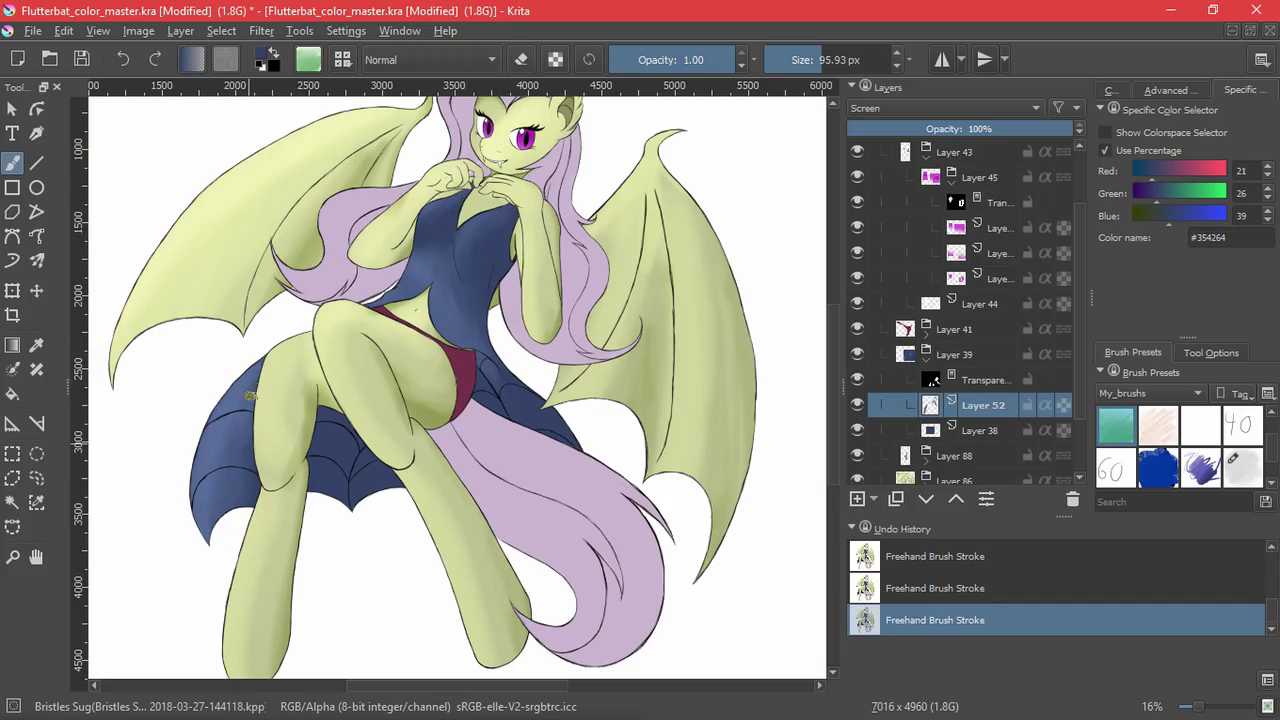
- Add a layer above Layer 52 and set its blending mode to Overlay
{"action": "left_click", "coordinate": [857, 499]}
{"action": "left_click", "coordinate": [893, 109]}
{"action": "left_click", "coordinate": [900, 300]}
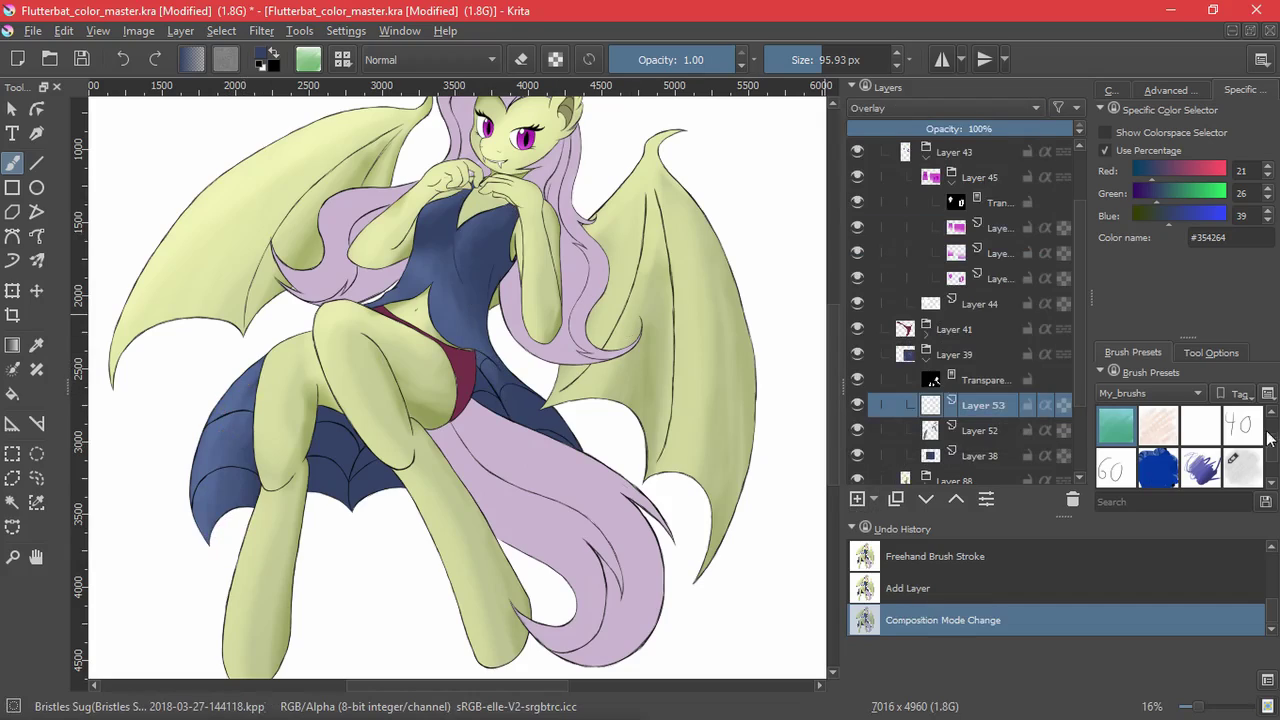
- Darken the dress's side and the folds of the blue cape on Layer 53 with Sketch brush 02 at 0.15 opacity
{"action": "scroll", "coordinate": [1190, 455], "scroll_direction": "down", "scroll_amount": 1}
{"action": "left_click", "coordinate": [1200, 467]}
{"action": "left_click_drag", "start_coordinate": [508, 215], "coordinate": [503, 265]}
{"action": "mouse_move", "coordinate": [482, 365]}
{"action": "left_mouse_down"}
{"action": "mouse_move", "coordinate": [549, 438]}
{"action": "mouse_move", "coordinate": [511, 407]}
{"action": "mouse_move", "coordinate": [555, 427]}
{"action": "left_mouse_up"}
{"action": "left_click_drag", "start_coordinate": [371, 455], "coordinate": [400, 480]}
{"action": "left_click_drag", "start_coordinate": [340, 425], "coordinate": [325, 483]}
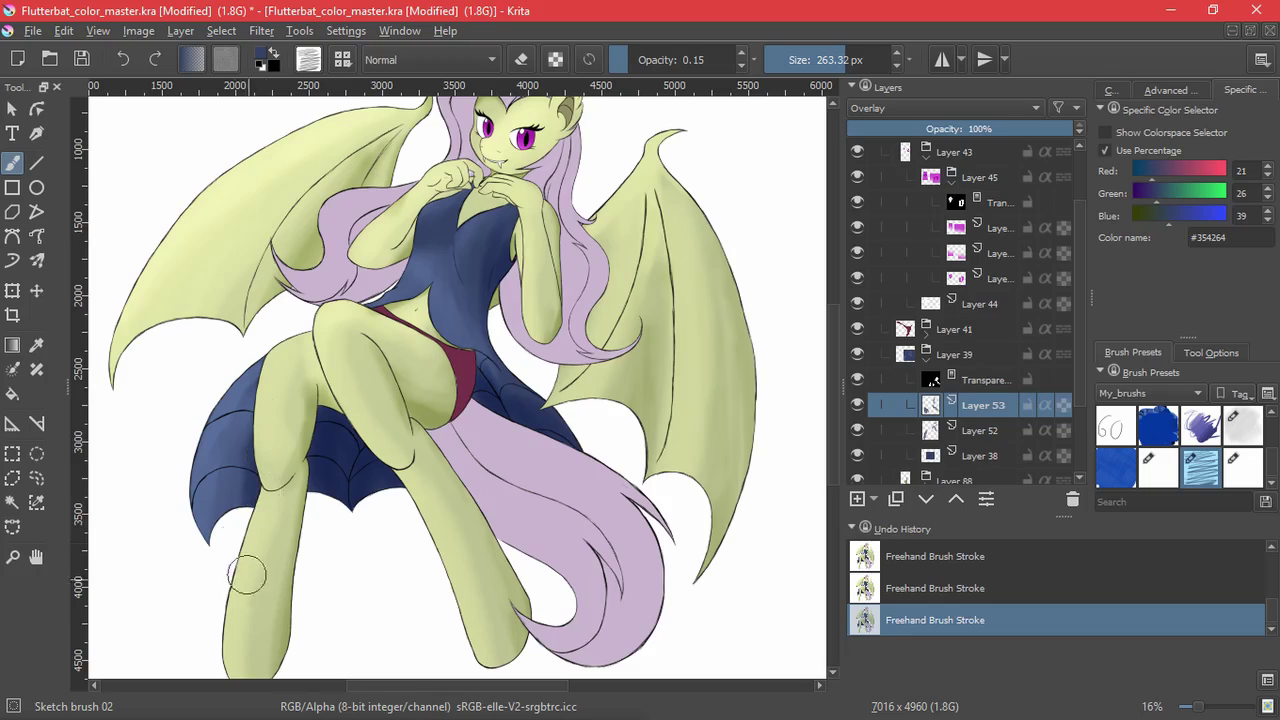
{"action": "left_click_drag", "start_coordinate": [230, 515], "coordinate": [247, 388]}
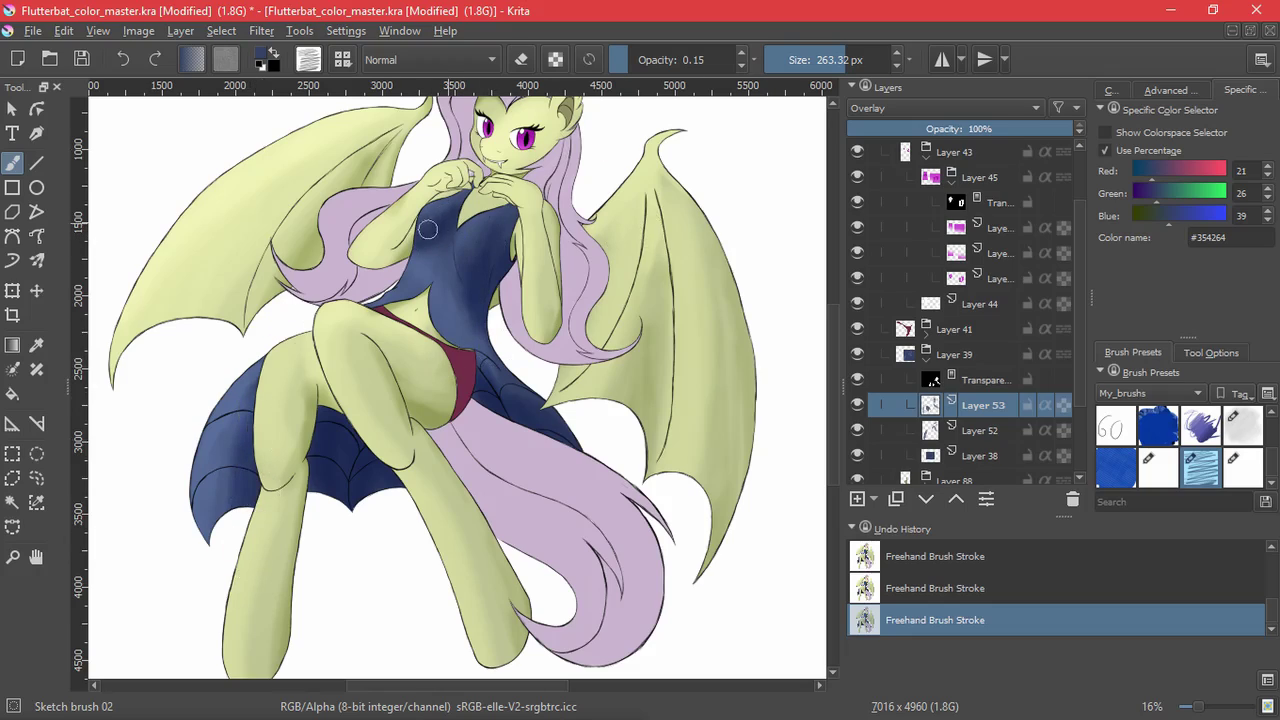
- Add a layer above Layer 83 inside the Layer 84 hair group
{"action": "scroll", "coordinate": [640, 304], "scroll_direction": "down", "scroll_amount": 2}
{"action": "left_click_drag", "start_coordinate": [640, 304], "coordinate": [610, 406]}
{"action": "left_click", "coordinate": [926, 360]}
{"action": "left_click", "coordinate": [926, 436]}
{"action": "left_click_drag", "start_coordinate": [1079, 398], "coordinate": [1079, 430]}
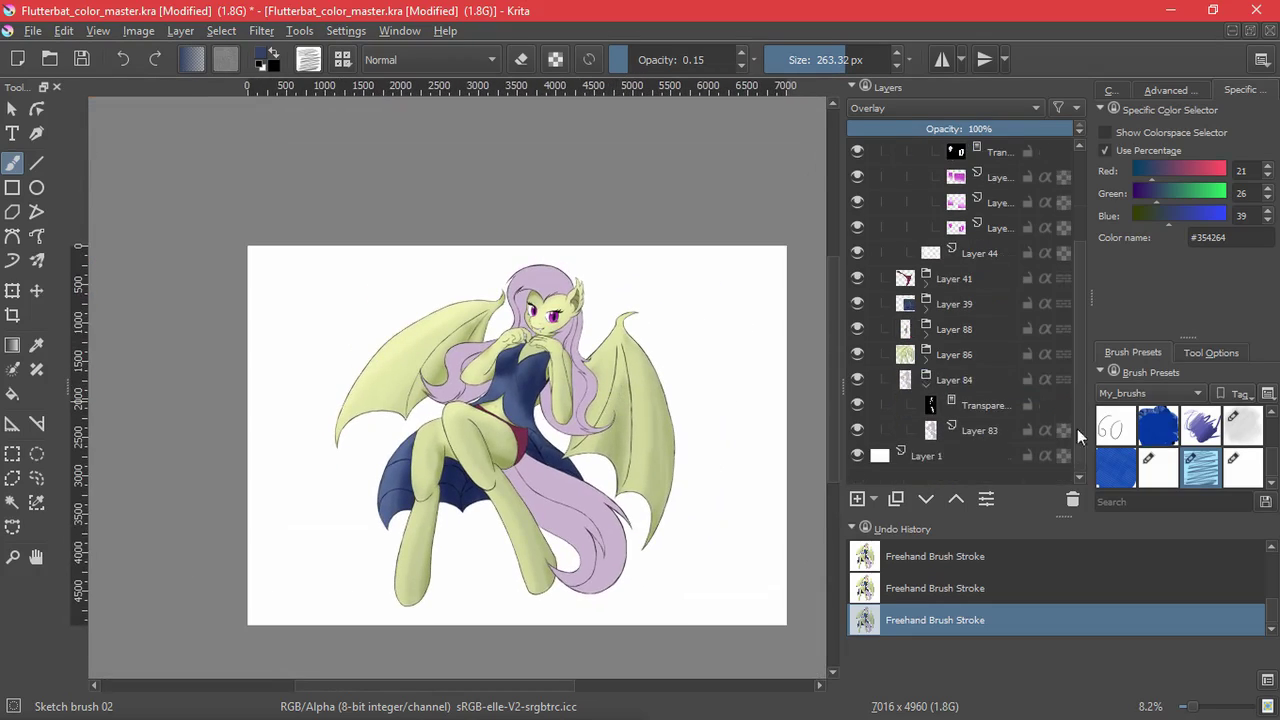
{"action": "left_click", "coordinate": [983, 431]}
{"action": "left_click", "coordinate": [859, 498]}
- Choose the Ink brush shader preset, pick the hair's lilac #cab3cf, and set Layer 54 to Overlay
{"action": "left_click", "coordinate": [1203, 428]}
{"action": "mouse_move", "coordinate": [528, 282]}
{"action": "left_mouse_down"}
{"action": "mouse_move", "coordinate": [563, 281]}
{"action": "mouse_move", "coordinate": [474, 276]}
{"action": "mouse_move", "coordinate": [538, 305]}
{"action": "left_mouse_up"}
{"action": "key", "text": "ctrl+z"}
{"action": "left_click", "coordinate": [546, 274], "text": "ctrl"}
{"action": "scroll", "coordinate": [568, 278], "scroll_direction": "up", "scroll_amount": 4}
{"action": "key", "text": "ctrl+z"}
{"action": "left_click", "coordinate": [926, 111]}
{"action": "left_click", "coordinate": [876, 259]}
{"action": "key", "text": "ctrl+z"}
- Paint strand highlights on Layer 54 along the hair beside the neck and down the right-hand lock
{"action": "left_click_drag", "start_coordinate": [548, 445], "coordinate": [584, 405]}
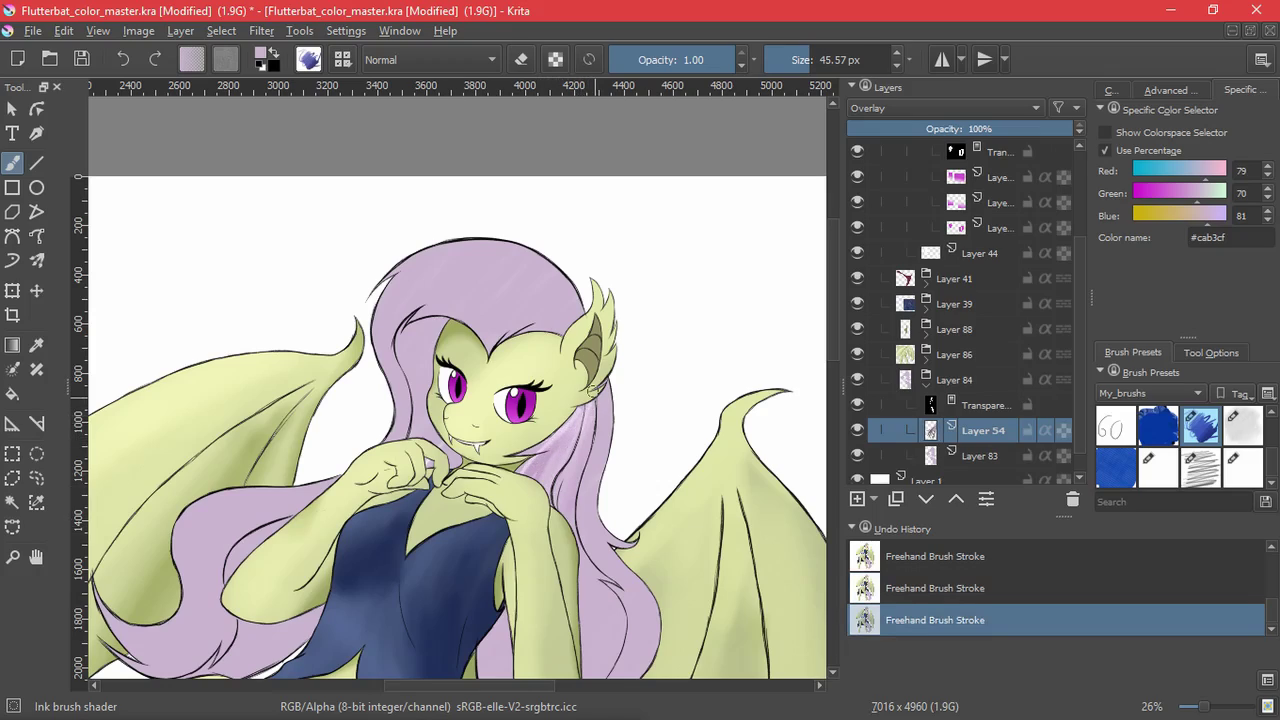
{"action": "left_click_drag", "start_coordinate": [590, 504], "coordinate": [612, 350]}
{"action": "mouse_move", "coordinate": [588, 476]}
{"action": "left_mouse_down"}
{"action": "mouse_move", "coordinate": [605, 620]}
{"action": "mouse_move", "coordinate": [593, 472]}
{"action": "left_mouse_up"}
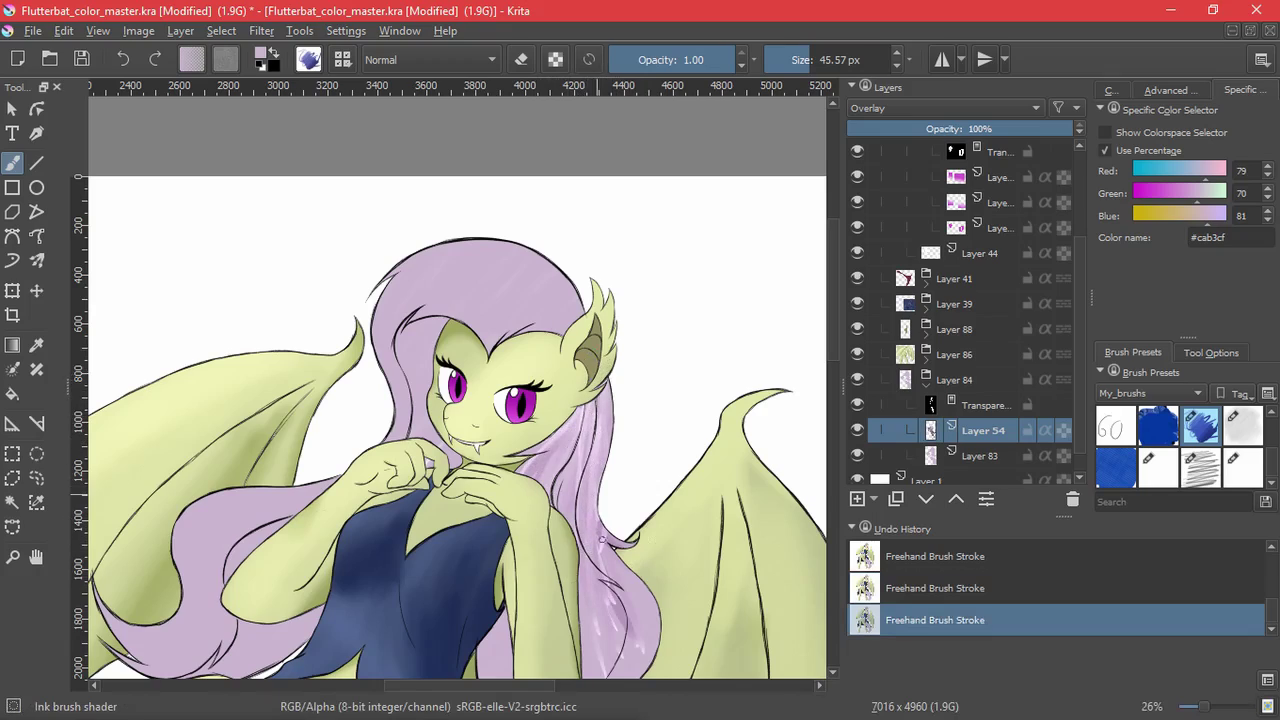
{"action": "left_click_drag", "start_coordinate": [638, 674], "coordinate": [630, 484]}
{"action": "key", "text": "ctrl+z"}
- Continue the strand highlights down the right-hand lock to its curled tip and behind the forearm
{"action": "left_click_drag", "start_coordinate": [594, 387], "coordinate": [616, 445]}
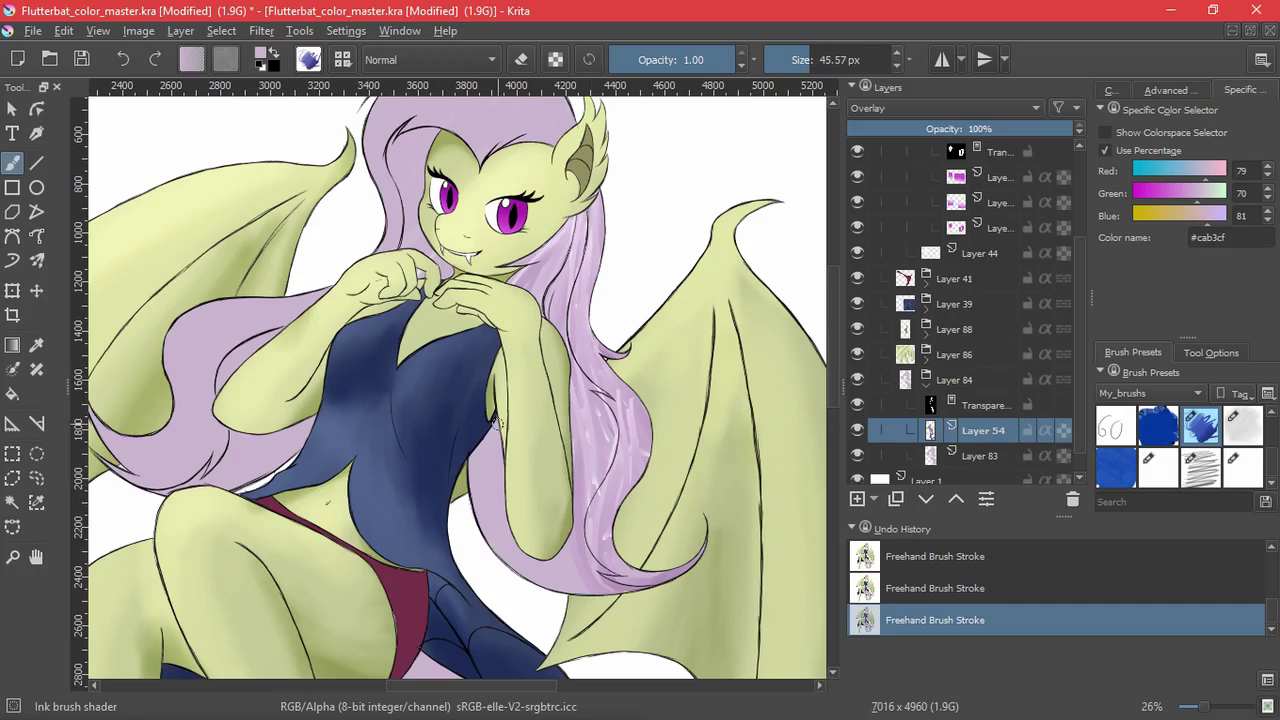
{"action": "left_click_drag", "start_coordinate": [497, 423], "coordinate": [477, 436]}
{"action": "left_click_drag", "start_coordinate": [499, 578], "coordinate": [476, 459]}
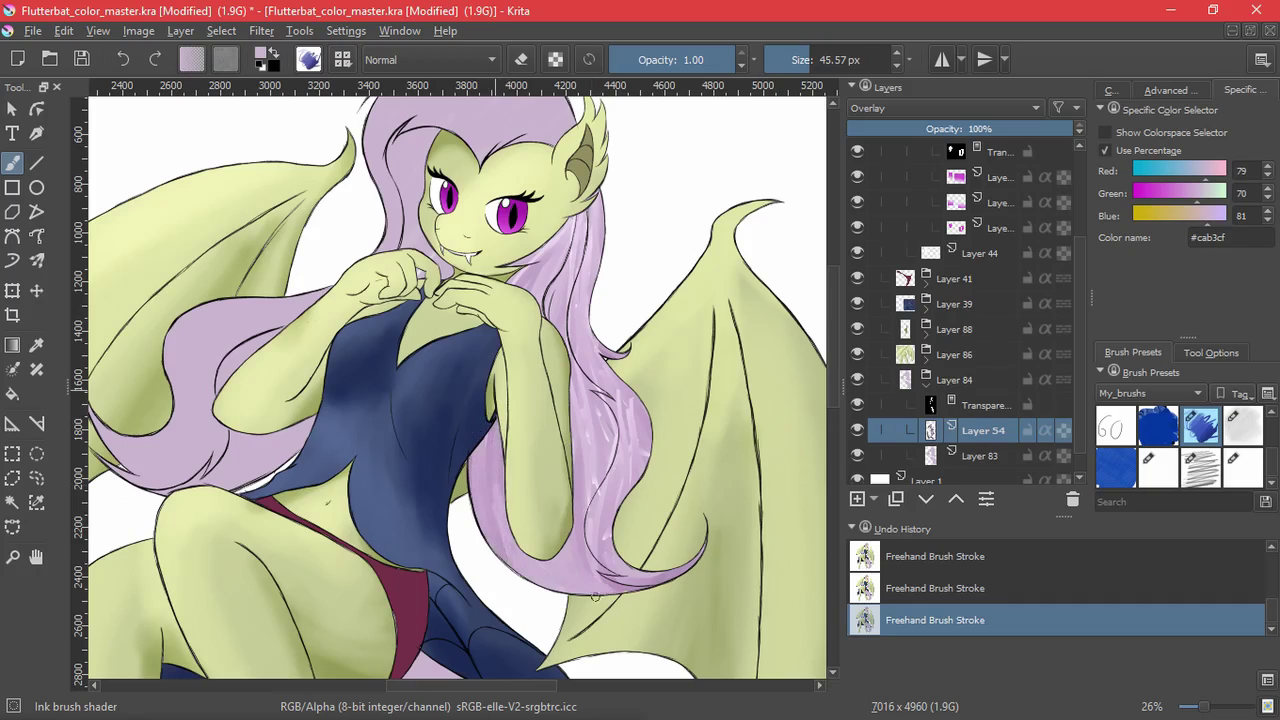
{"action": "scroll", "coordinate": [430, 178], "scroll_direction": "up", "scroll_amount": 2}
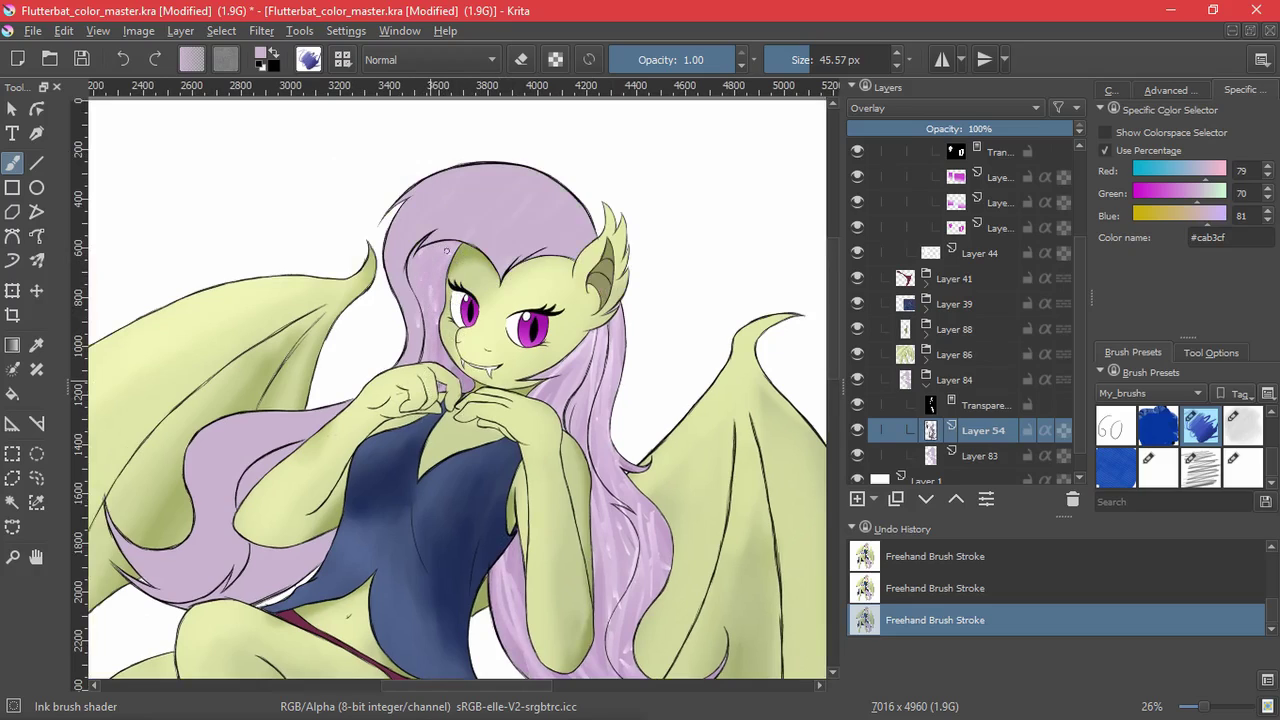
- Paint strand highlights on the fringe and crown in a rotated view, and reset the canvas rotation
{"action": "left_click_drag", "start_coordinate": [436, 266], "coordinate": [430, 360]}
{"action": "mouse_move", "coordinate": [455, 232]}
{"action": "left_mouse_down"}
{"action": "mouse_move", "coordinate": [340, 495]}
{"action": "mouse_move", "coordinate": [426, 346]}
{"action": "left_mouse_up"}
{"action": "left_click_drag", "start_coordinate": [386, 260], "coordinate": [374, 364]}
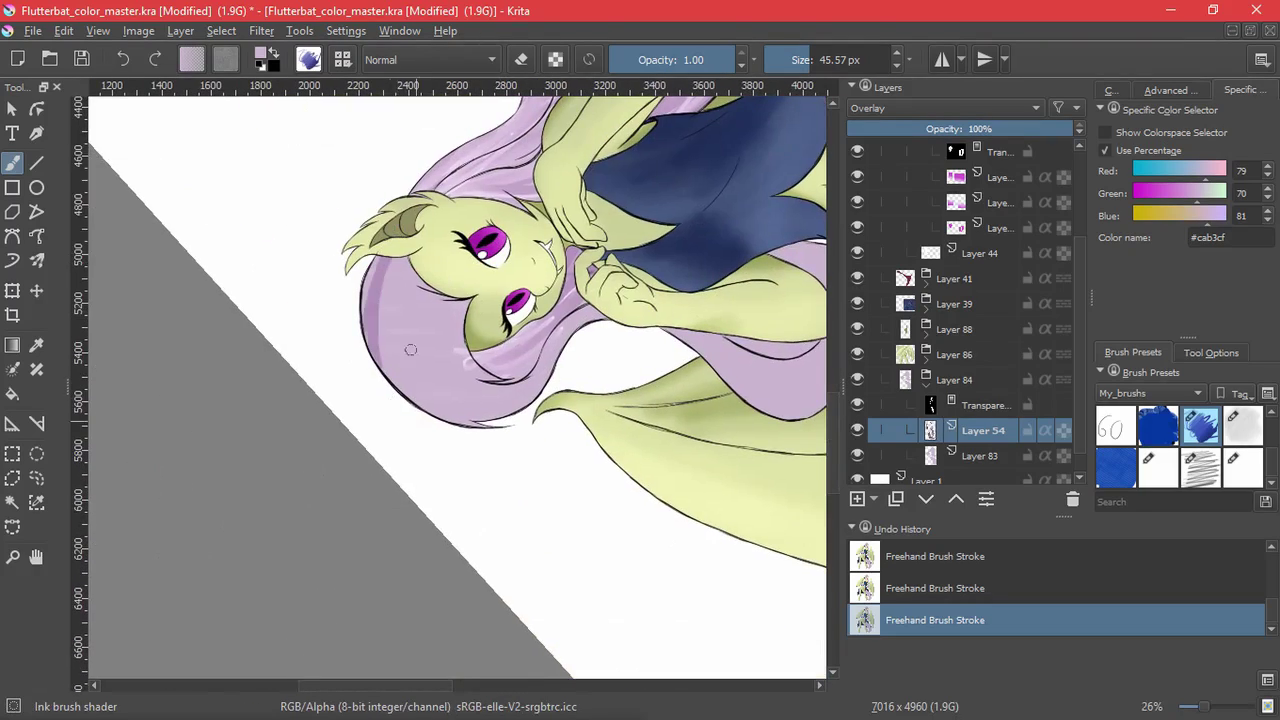
{"action": "mouse_move", "coordinate": [400, 392]}
{"action": "left_mouse_down"}
{"action": "mouse_move", "coordinate": [392, 262]}
{"action": "mouse_move", "coordinate": [403, 260]}
{"action": "left_mouse_up"}
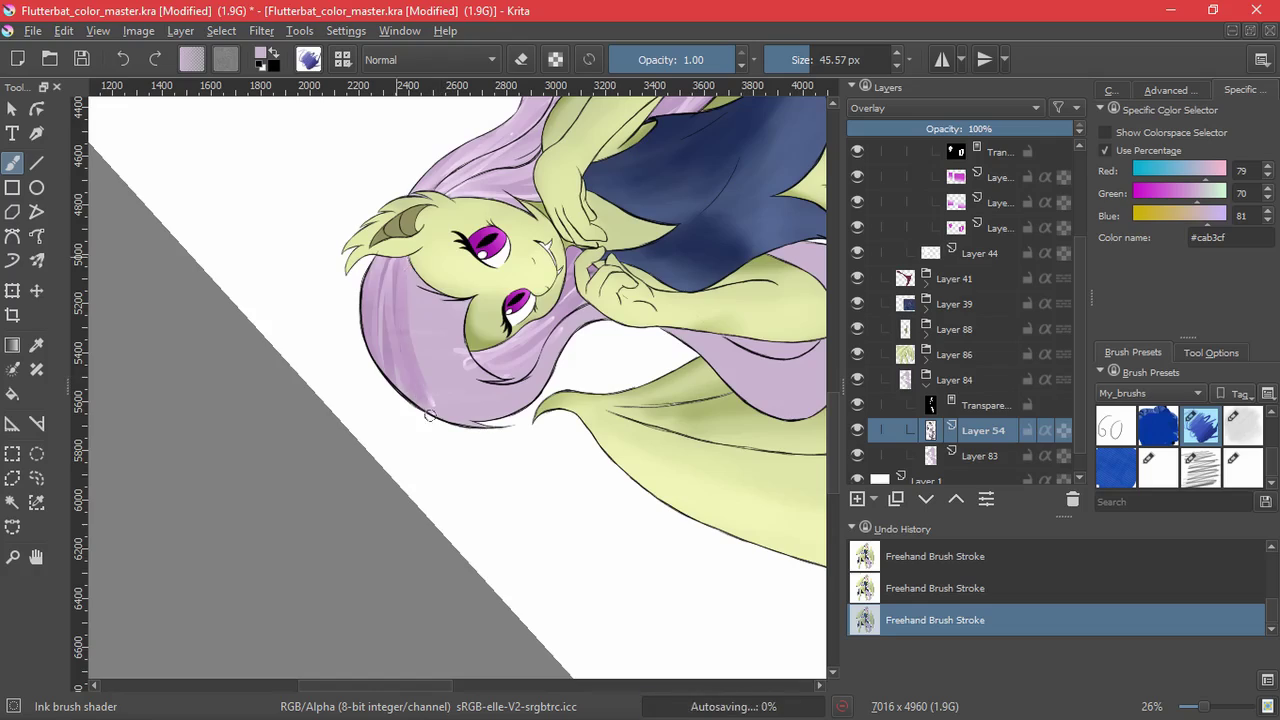
{"action": "left_click_drag", "start_coordinate": [380, 440], "coordinate": [370, 360]}
{"action": "left_click_drag", "start_coordinate": [460, 375], "coordinate": [525, 268]}
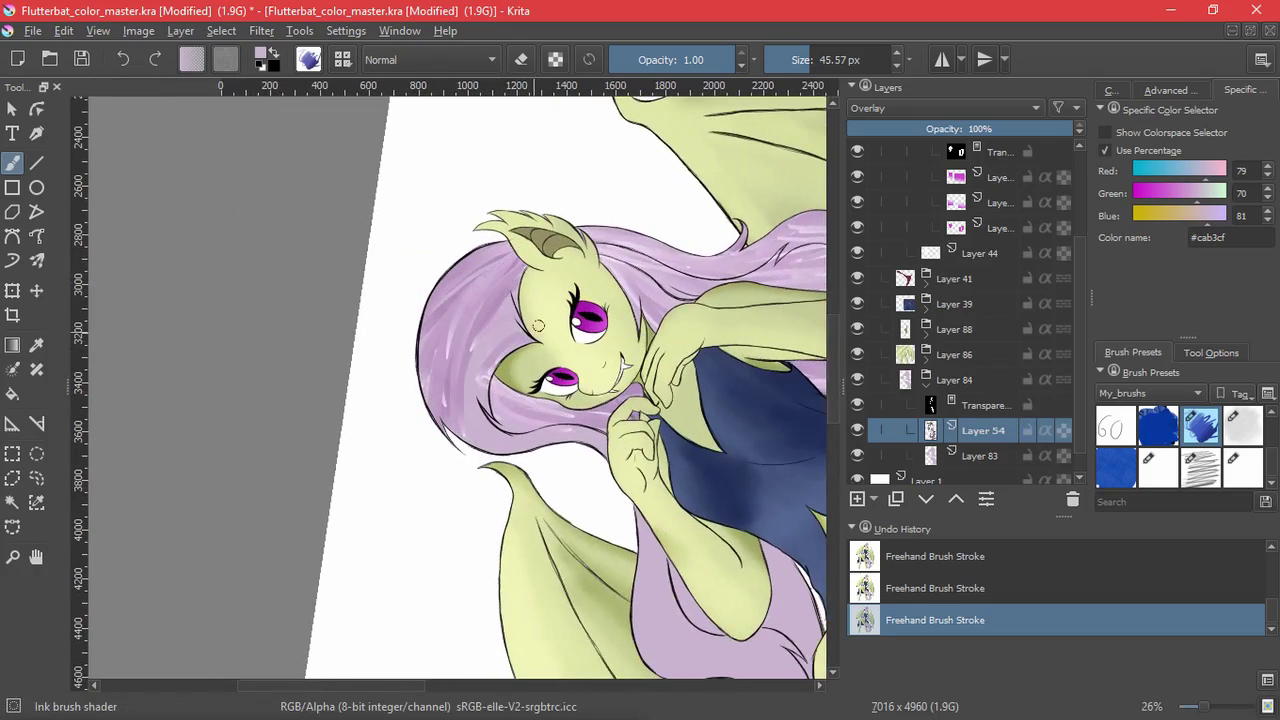
{"action": "key", "text": "5"}
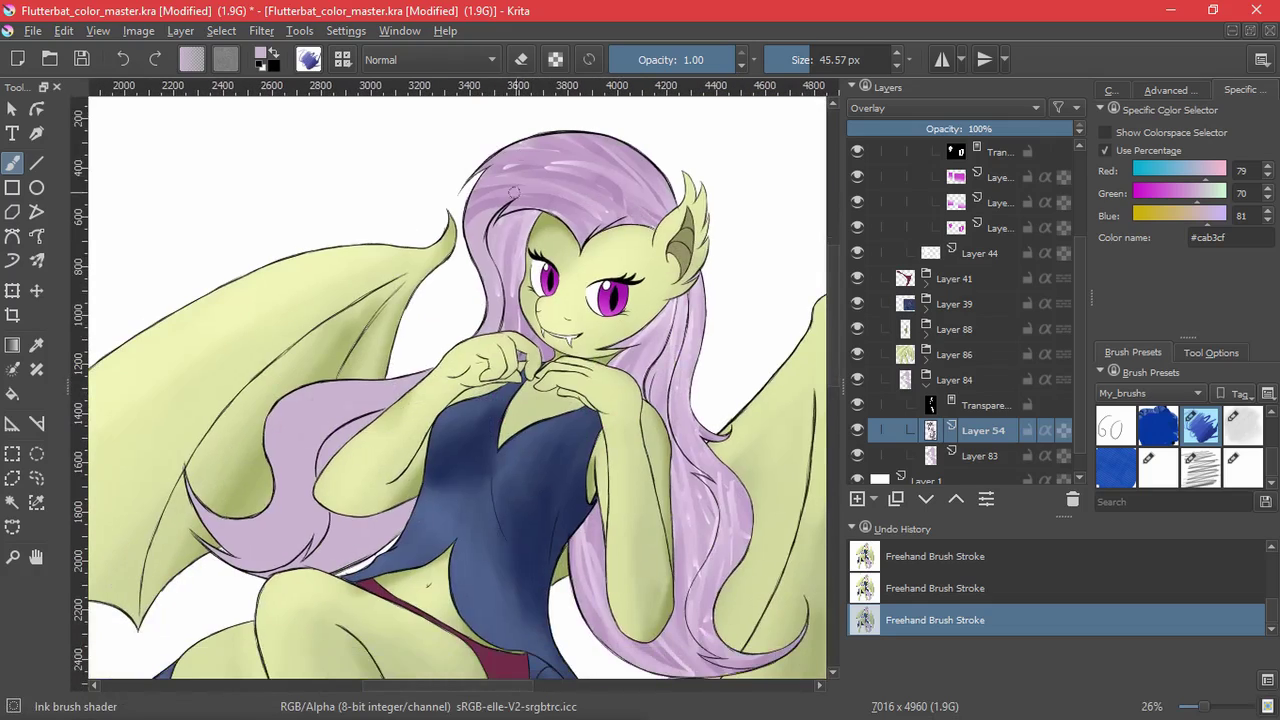
- Paint strand highlights along the left-hand lock sweeping behind the arm, down to its curled end
{"action": "left_click_drag", "start_coordinate": [482, 358], "coordinate": [601, 188]}
{"action": "mouse_move", "coordinate": [534, 211]}
{"action": "left_mouse_down"}
{"action": "mouse_move", "coordinate": [446, 216]}
{"action": "mouse_move", "coordinate": [390, 268]}
{"action": "left_mouse_up"}
{"action": "left_click_drag", "start_coordinate": [474, 230], "coordinate": [404, 292]}
{"action": "left_click_drag", "start_coordinate": [514, 226], "coordinate": [394, 338]}
{"action": "left_click_drag", "start_coordinate": [432, 298], "coordinate": [346, 384]}
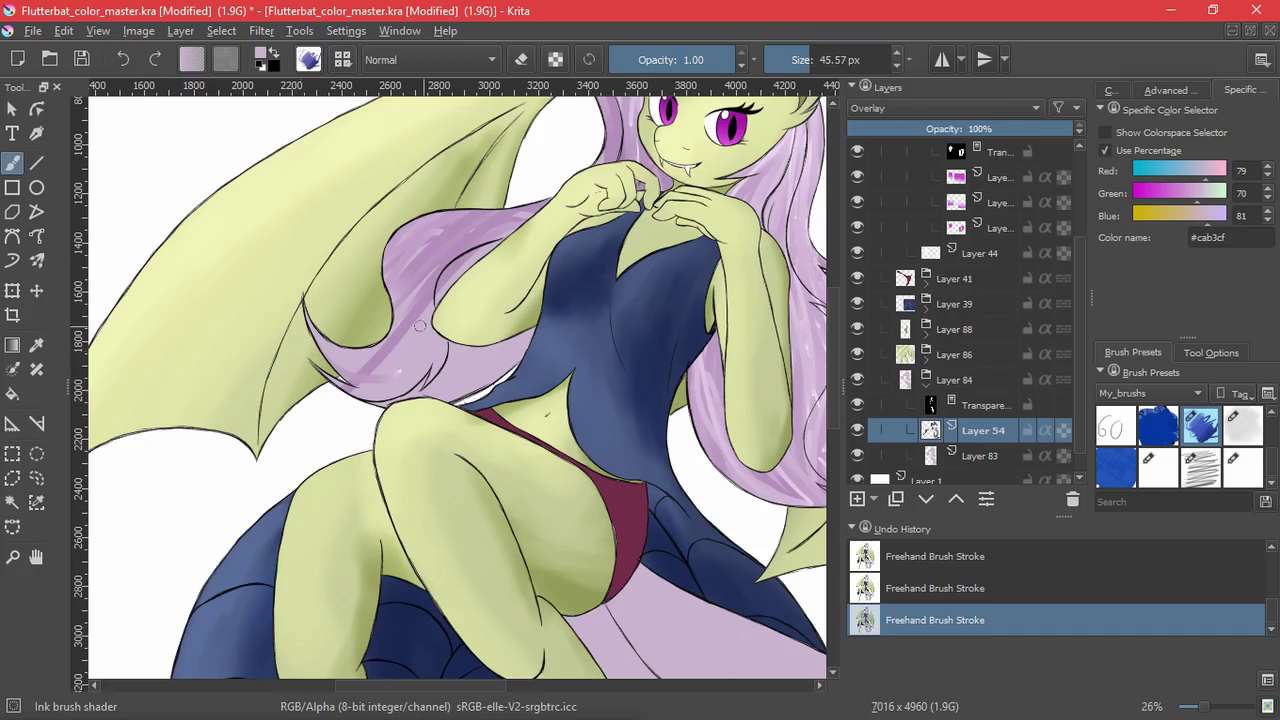
{"action": "left_click_drag", "start_coordinate": [318, 338], "coordinate": [362, 372]}
{"action": "mouse_move", "coordinate": [458, 348]}
{"action": "left_mouse_down"}
{"action": "mouse_move", "coordinate": [362, 400]}
{"action": "mouse_move", "coordinate": [388, 380]}
{"action": "left_mouse_up"}
{"action": "left_click_drag", "start_coordinate": [468, 262], "coordinate": [394, 350]}
{"action": "left_click_drag", "start_coordinate": [514, 226], "coordinate": [468, 268]}
{"action": "left_click_drag", "start_coordinate": [532, 332], "coordinate": [450, 394]}
{"action": "mouse_move", "coordinate": [394, 429]}
{"action": "left_mouse_down"}
{"action": "mouse_move", "coordinate": [470, 360]}
{"action": "mouse_move", "coordinate": [449, 338]}
{"action": "left_mouse_up"}
{"action": "left_click_drag", "start_coordinate": [645, 305], "coordinate": [437, 374]}
{"action": "scroll", "coordinate": [532, 467], "scroll_direction": "down", "scroll_amount": 2}
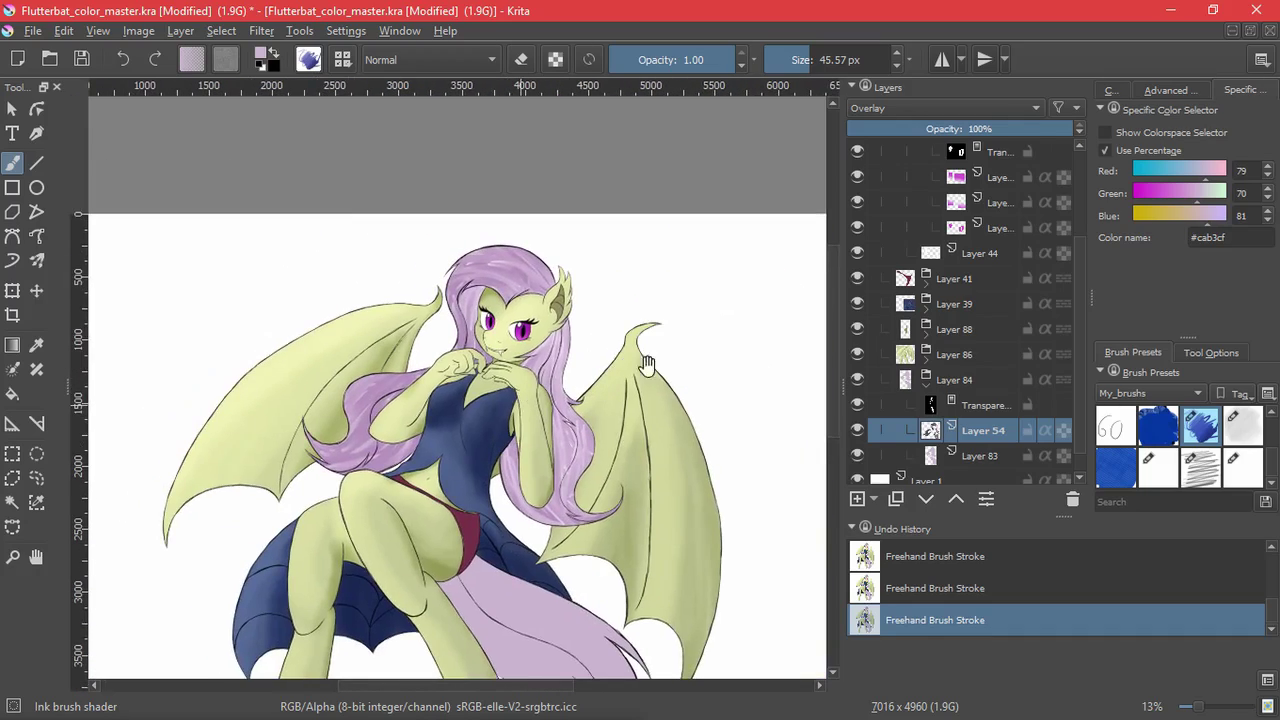
- Paint strand highlights along the tail on Layer 54 from its base to the curled tip in a rotated view, and reset the rotation
{"action": "mouse_move", "coordinate": [547, 558]}
{"action": "left_mouse_down"}
{"action": "mouse_move", "coordinate": [549, 317]}
{"action": "mouse_move", "coordinate": [573, 384]}
{"action": "left_mouse_up"}
{"action": "mouse_move", "coordinate": [573, 384]}
{"action": "left_mouse_down"}
{"action": "mouse_move", "coordinate": [533, 324]}
{"action": "mouse_move", "coordinate": [511, 402]}
{"action": "left_mouse_up"}
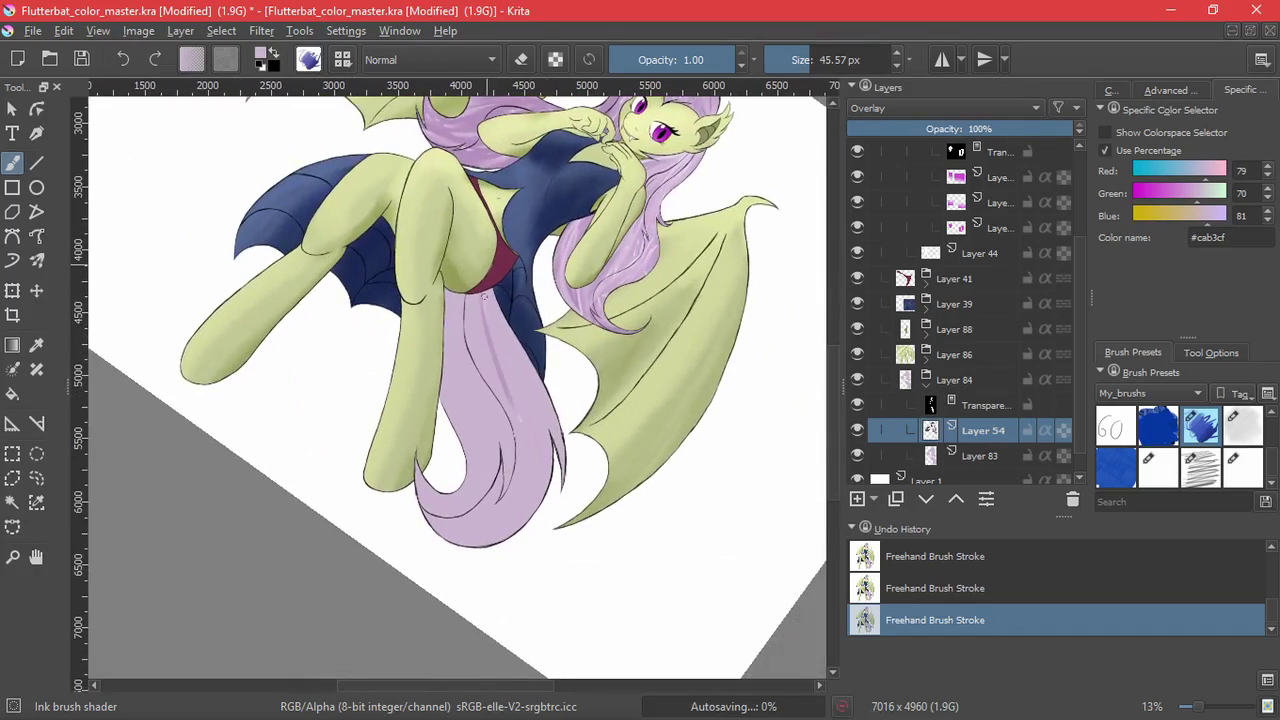
{"action": "left_click_drag", "start_coordinate": [484, 292], "coordinate": [534, 482]}
{"action": "left_click_drag", "start_coordinate": [500, 342], "coordinate": [531, 520]}
{"action": "mouse_move", "coordinate": [488, 294]}
{"action": "left_mouse_down"}
{"action": "mouse_move", "coordinate": [503, 408]}
{"action": "mouse_move", "coordinate": [543, 483]}
{"action": "left_mouse_up"}
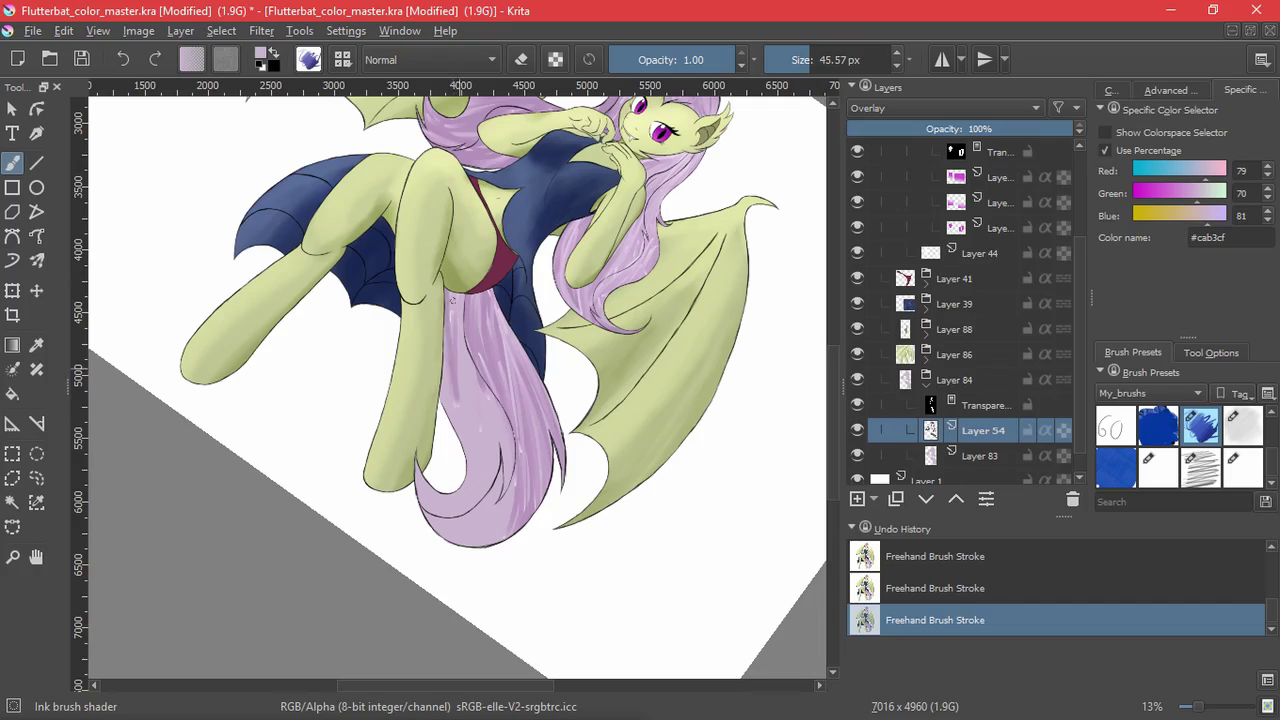
{"action": "left_click_drag", "start_coordinate": [452, 298], "coordinate": [476, 429]}
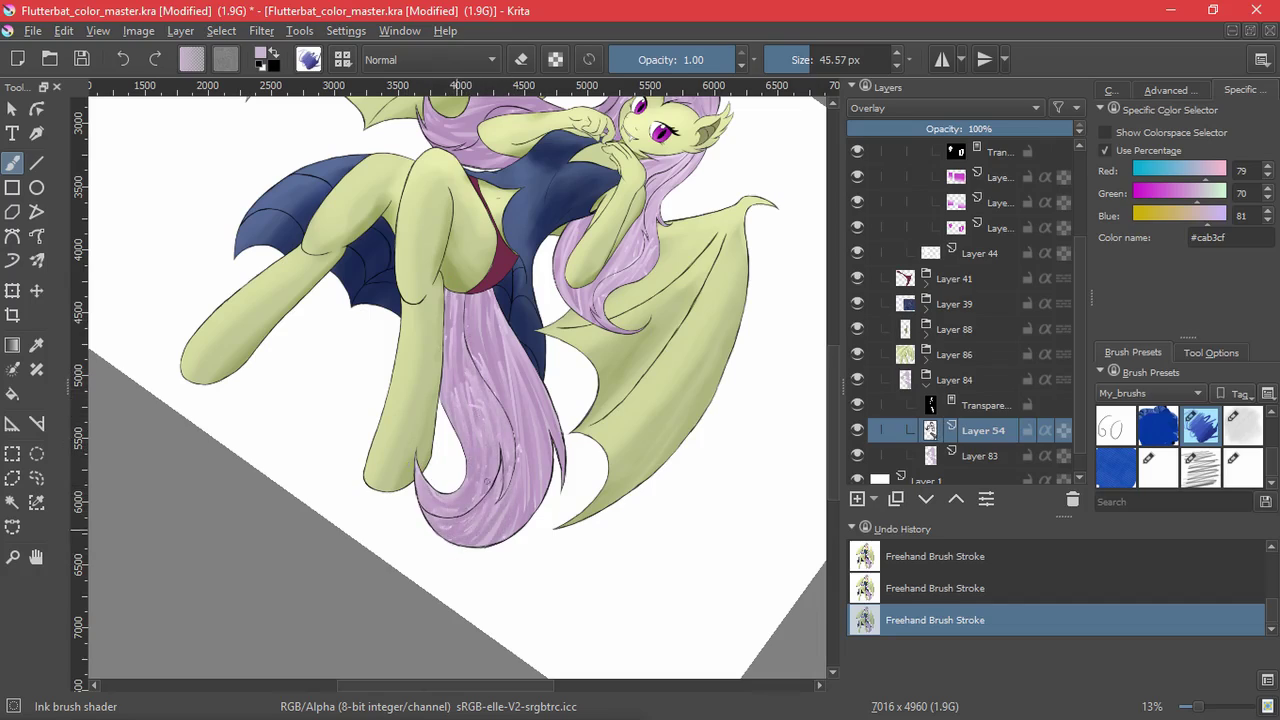
{"action": "key", "text": "5"}
{"action": "left_click_drag", "start_coordinate": [565, 309], "coordinate": [600, 463]}
- Try blending the tail highlights with the bristle soft skater preset at 244.09 px, and undo the stroke
{"action": "left_click_drag", "start_coordinate": [1271, 450], "coordinate": [1271, 417]}
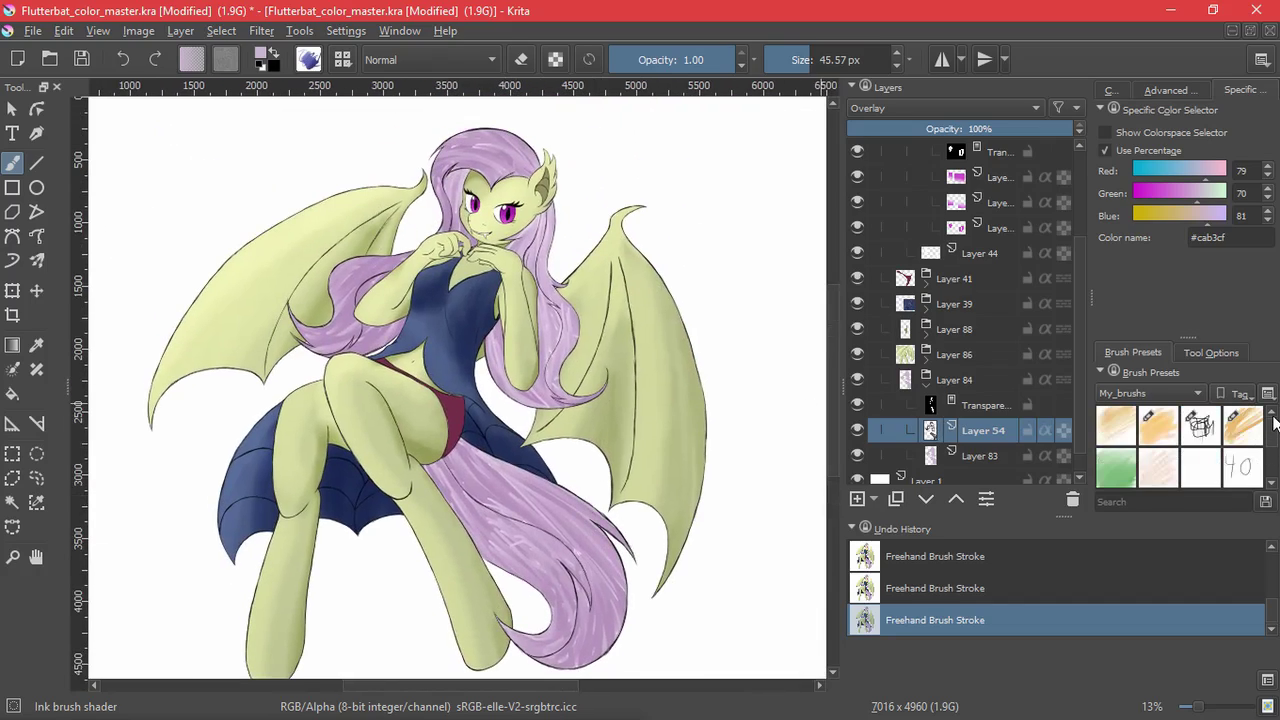
{"action": "left_click", "coordinate": [1122, 429]}
{"action": "left_click_drag", "start_coordinate": [613, 340], "coordinate": [705, 340]}
{"action": "left_click", "coordinate": [1158, 427]}
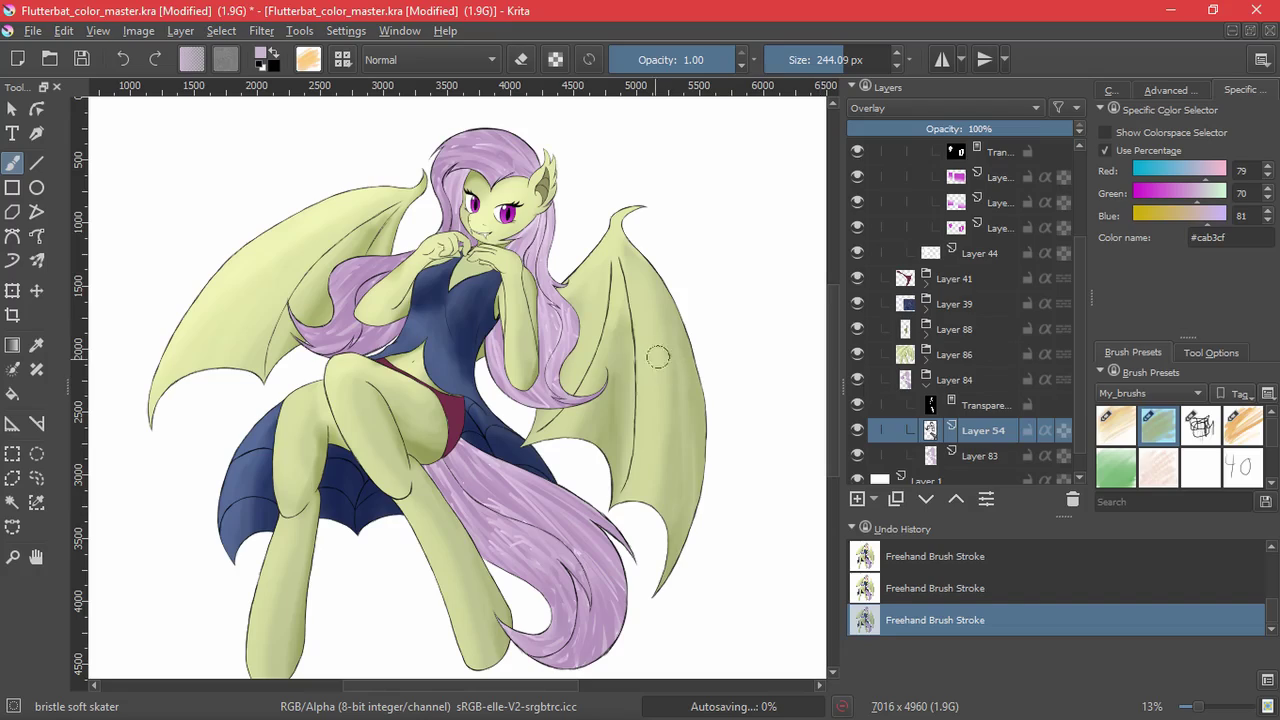
{"action": "left_click_drag", "start_coordinate": [755, 507], "coordinate": [757, 491]}
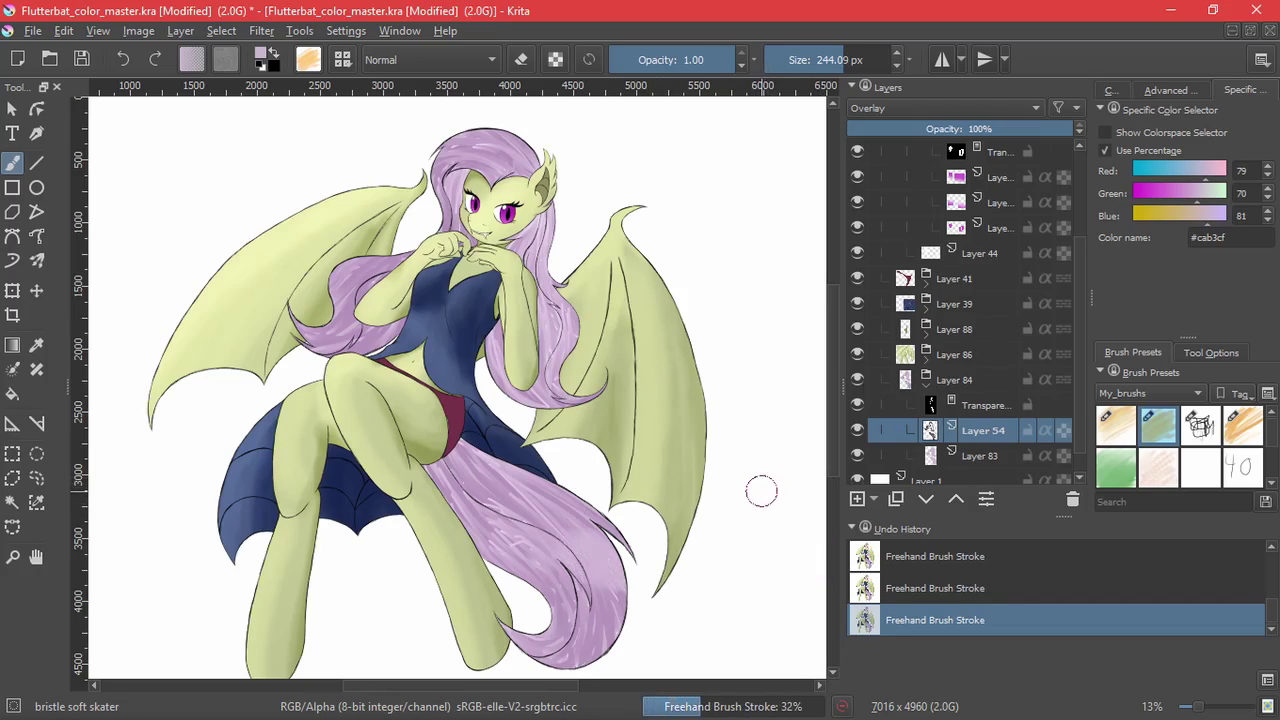
{"action": "key", "text": "ctrl+z"}
- Switch the brush preset filter from My_brushes to All
{"action": "left_click", "coordinate": [1243, 467]}
{"action": "left_click", "coordinate": [1159, 394]}
{"action": "left_click", "coordinate": [1190, 243]}
{"action": "left_click", "coordinate": [1272, 483]}
{"action": "scroll", "coordinate": [1272, 487], "scroll_direction": "down", "scroll_amount": 3}
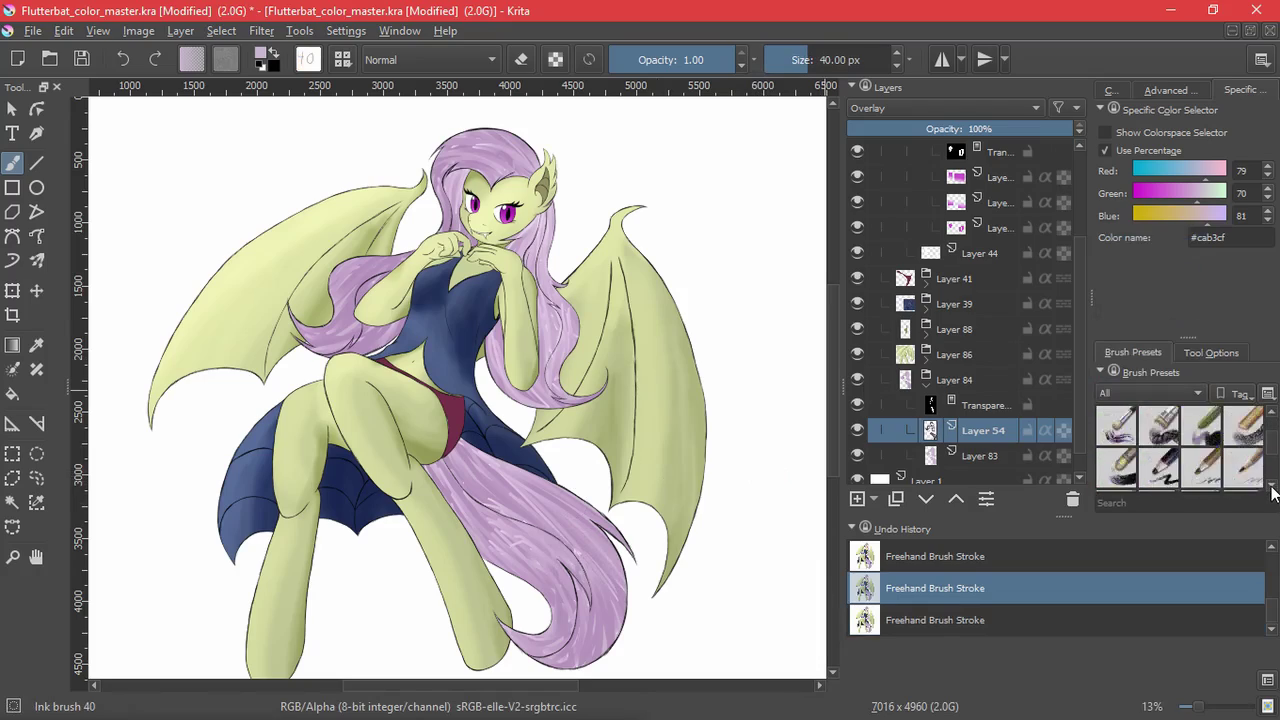
- Try blending the tail highlights with the Mixover dull bristle soft preset at 145.50 px, and undo the strokes
{"action": "left_click", "coordinate": [1159, 465]}
{"action": "left_click_drag", "start_coordinate": [490, 470], "coordinate": [465, 443]}
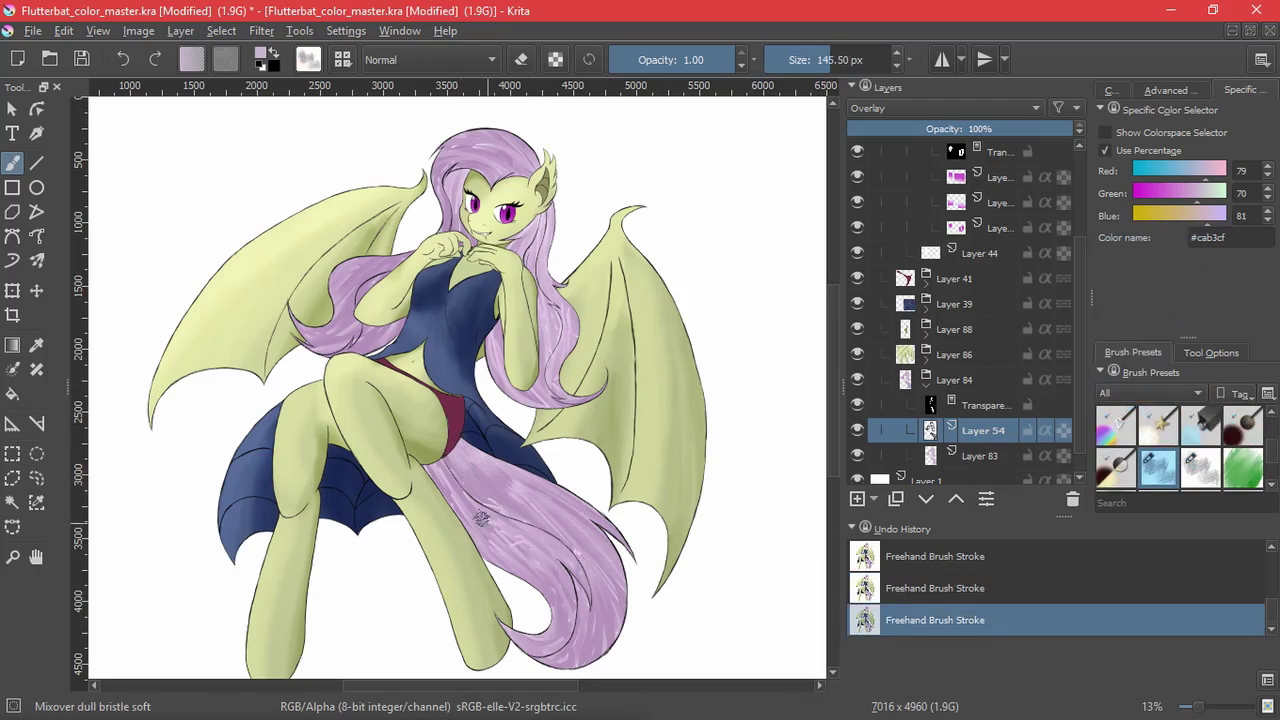
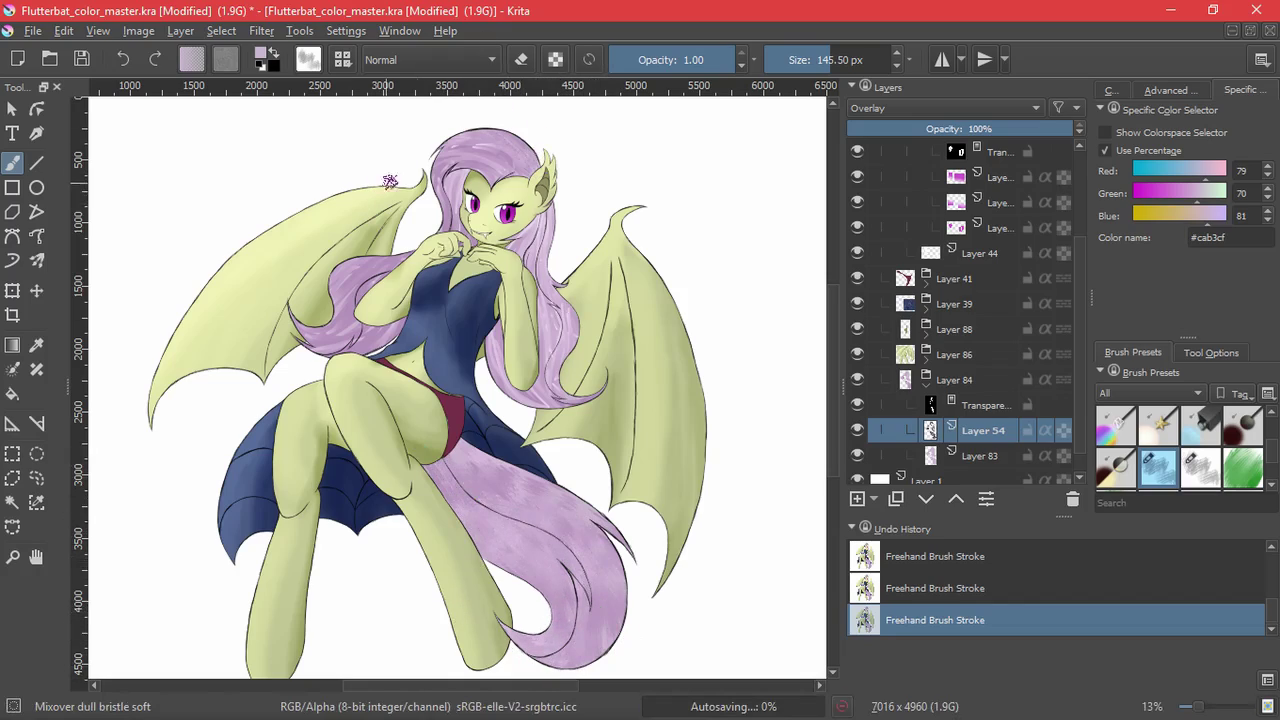
{"action": "key", "text": "ctrl+z"}
{"action": "key", "text": "ctrl+z"}
{"action": "key", "text": "ctrl+z"}
{"action": "key", "text": "ctrl+z"}
{"action": "key", "text": "ctrl+z"}
{"action": "key", "text": "ctrl+z"}
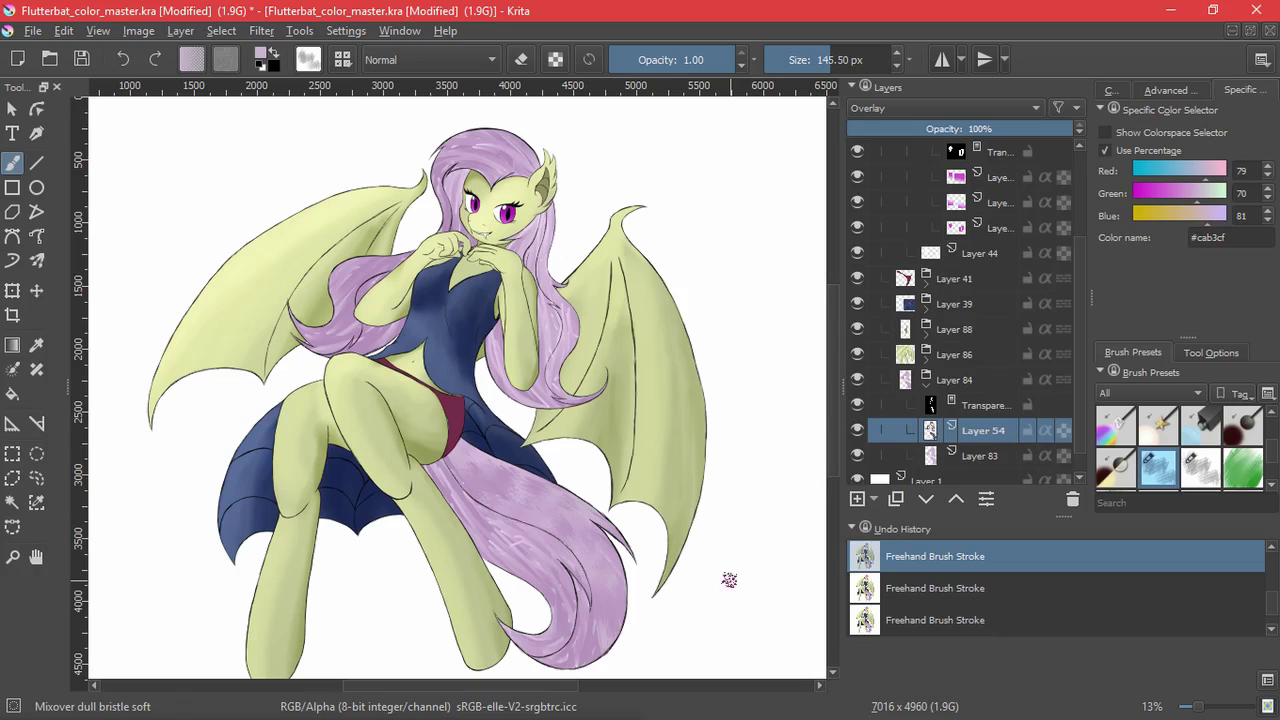
- Try the customised Mixover dull bristle soft preset on the upper tail at 121.61 and 485.66 px, undoing each attempt
{"action": "left_click", "coordinate": [1195, 466]}
{"action": "mouse_move", "coordinate": [594, 536]}
{"action": "left_mouse_down"}
{"action": "mouse_move", "coordinate": [631, 584]}
{"action": "mouse_move", "coordinate": [570, 420]}
{"action": "left_mouse_up"}
{"action": "mouse_move", "coordinate": [386, 331]}
{"action": "left_mouse_down"}
{"action": "mouse_move", "coordinate": [471, 483]}
{"action": "mouse_move", "coordinate": [500, 449]}
{"action": "mouse_move", "coordinate": [606, 400]}
{"action": "left_mouse_up"}
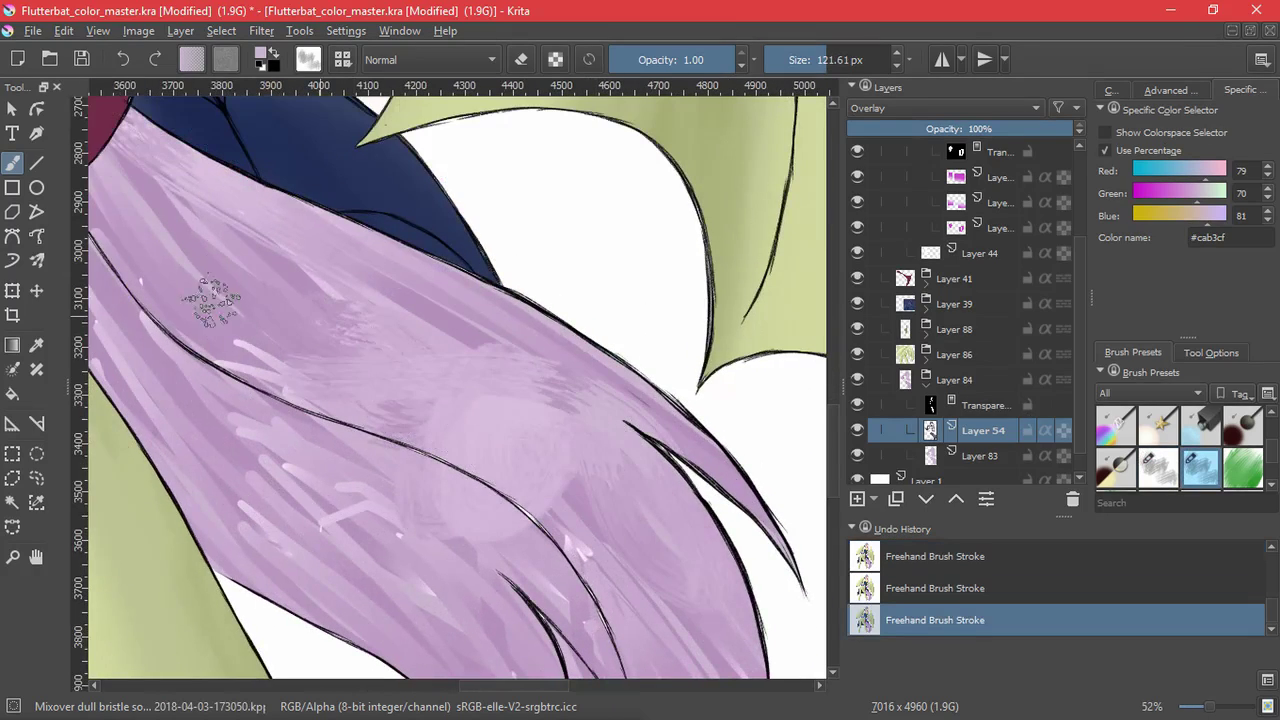
{"action": "mouse_move", "coordinate": [213, 300]}
{"action": "left_mouse_down"}
{"action": "mouse_move", "coordinate": [108, 186]}
{"action": "mouse_move", "coordinate": [168, 305]}
{"action": "left_mouse_up"}
{"action": "key", "text": "ctrl+z"}
{"action": "key", "text": "ctrl+z"}
{"action": "left_click_drag", "start_coordinate": [486, 382], "coordinate": [475, 416]}
{"action": "left_click_drag", "start_coordinate": [310, 362], "coordinate": [543, 467]}
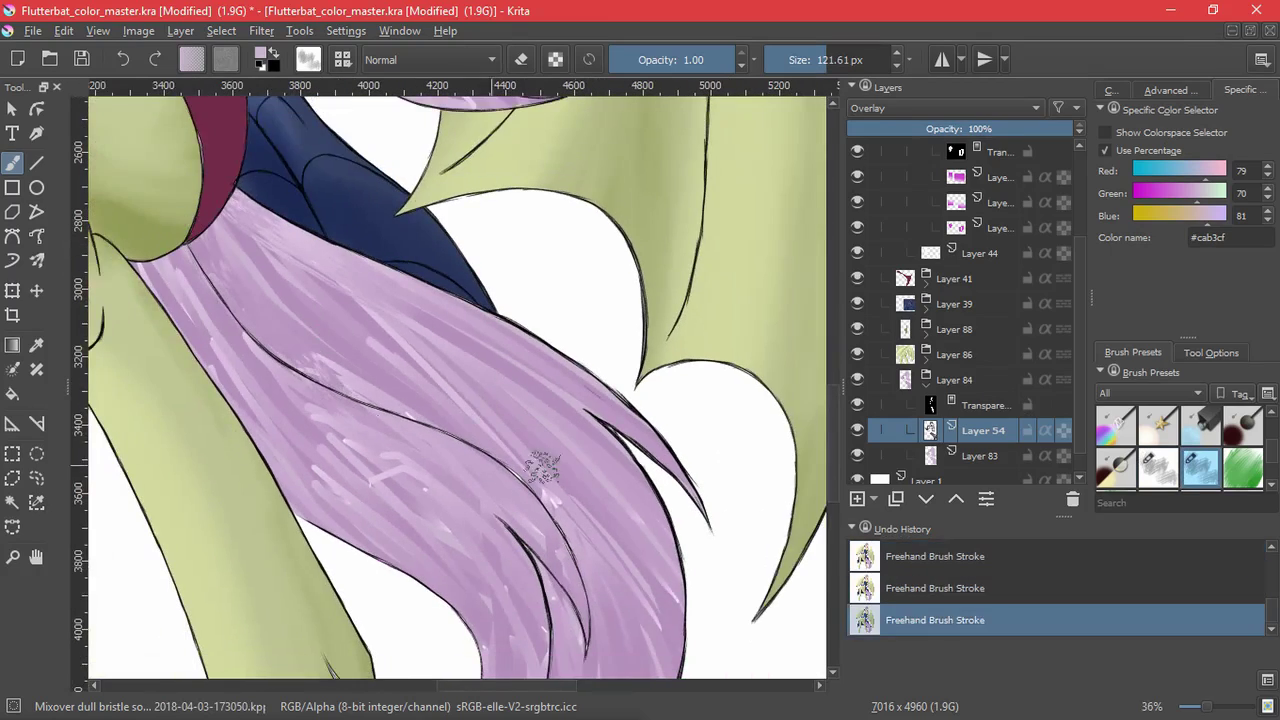
{"action": "key", "text": "ctrl+z"}
{"action": "mouse_move", "coordinate": [303, 208]}
{"action": "left_mouse_down"}
{"action": "mouse_move", "coordinate": [428, 208]}
{"action": "mouse_move", "coordinate": [582, 543]}
{"action": "left_mouse_up"}
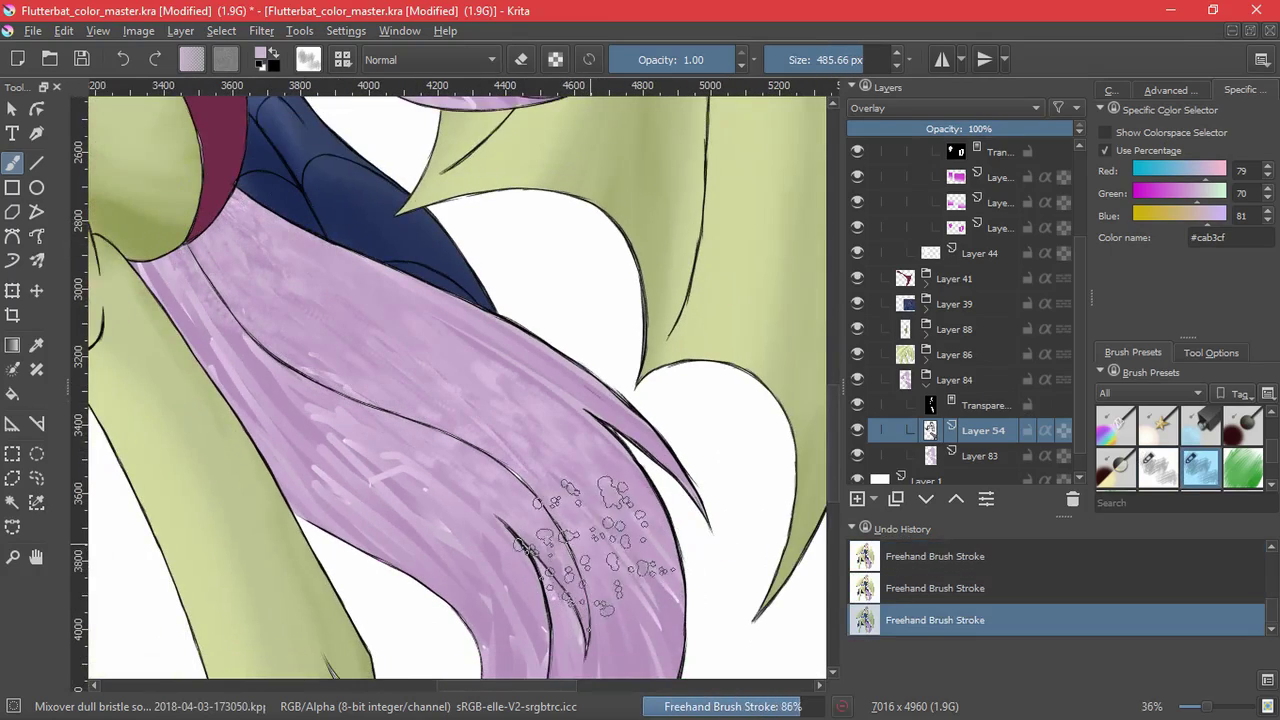
{"action": "key", "text": "ctrl+z"}
- Try blending the upper tail with the Mixover dull bristle soft sug preset at 218.70 px, and undo the strokes
{"action": "scroll", "coordinate": [1243, 448], "scroll_direction": "down", "scroll_amount": 1}
{"action": "left_click", "coordinate": [1243, 427]}
{"action": "left_click_drag", "start_coordinate": [494, 397], "coordinate": [525, 464]}
{"action": "key", "text": "ctrl+z"}
{"action": "key", "text": "ctrl+z"}
{"action": "mouse_move", "coordinate": [411, 391]}
{"action": "left_mouse_down"}
{"action": "mouse_move", "coordinate": [594, 452]}
{"action": "mouse_move", "coordinate": [454, 370]}
{"action": "left_mouse_up"}
{"action": "left_click_drag", "start_coordinate": [266, 236], "coordinate": [341, 277]}
{"action": "mouse_move", "coordinate": [223, 257]}
{"action": "left_mouse_down"}
{"action": "mouse_move", "coordinate": [334, 306]}
{"action": "mouse_move", "coordinate": [658, 501]}
{"action": "left_mouse_up"}
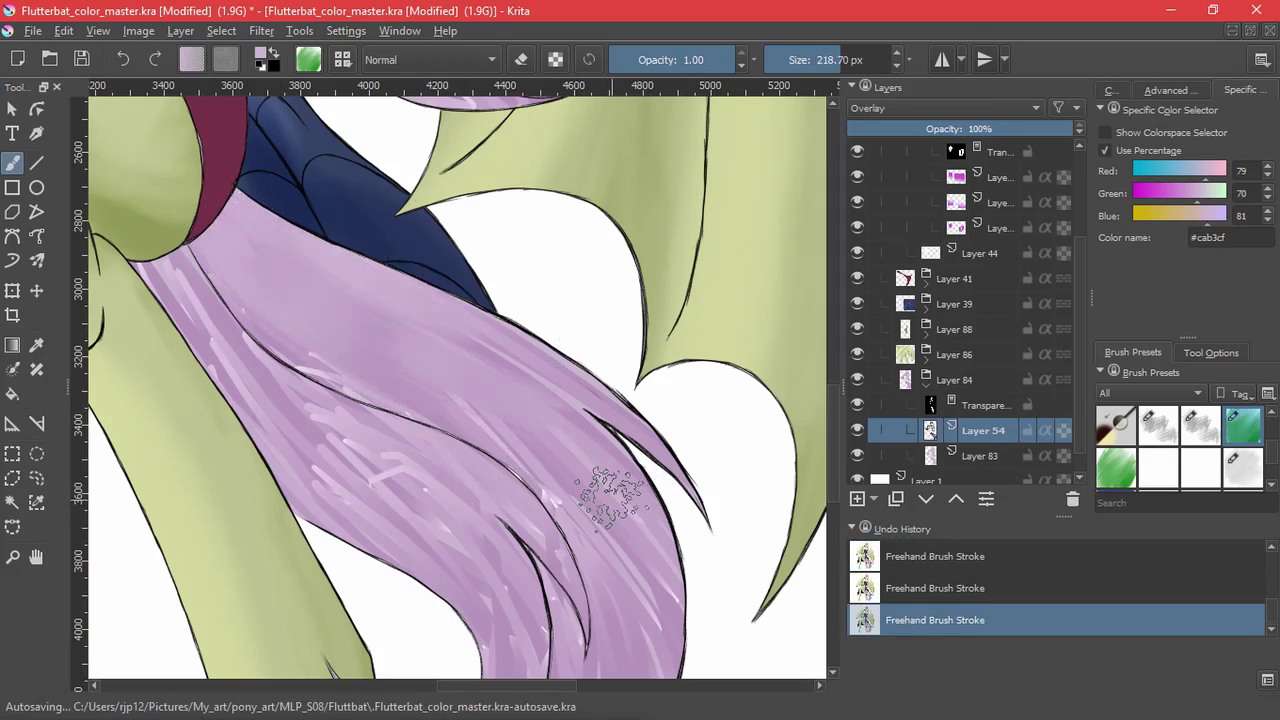
{"action": "key", "text": "ctrl+z"}
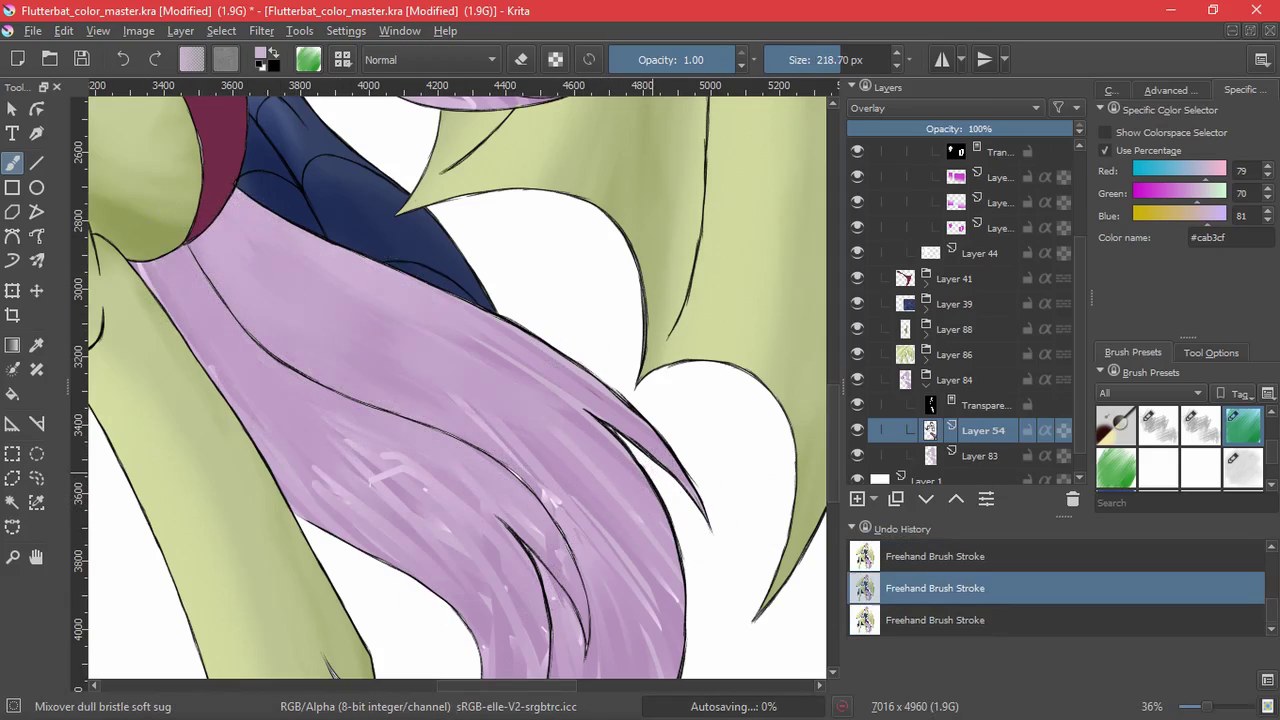
{"action": "key", "text": "ctrl+z"}
- Try the Mixover dull bristle soft sug preset on the upper tail at 0.48 opacity, and undo the strokes
{"action": "left_click", "coordinate": [669, 62]}
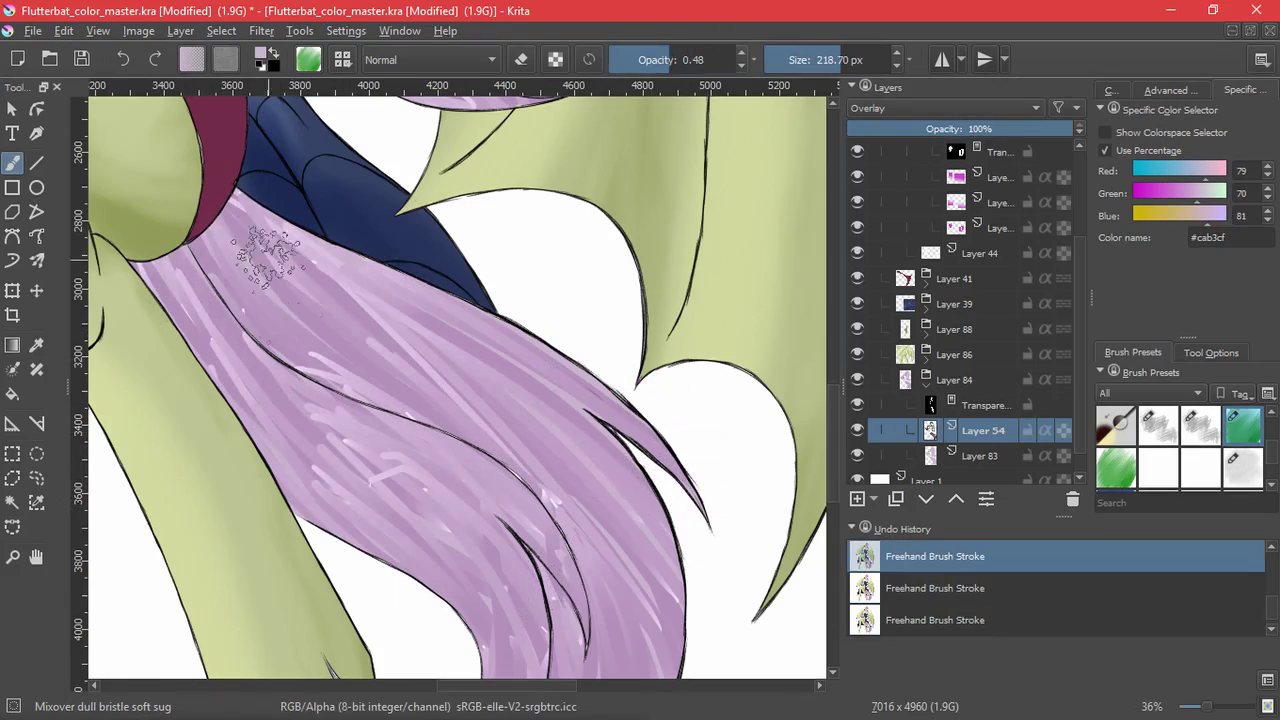
{"action": "key", "text": "ctrl+shift+z"}
{"action": "key", "text": "ctrl+shift+z"}
{"action": "key", "text": "ctrl+z"}
{"action": "key", "text": "ctrl+z"}
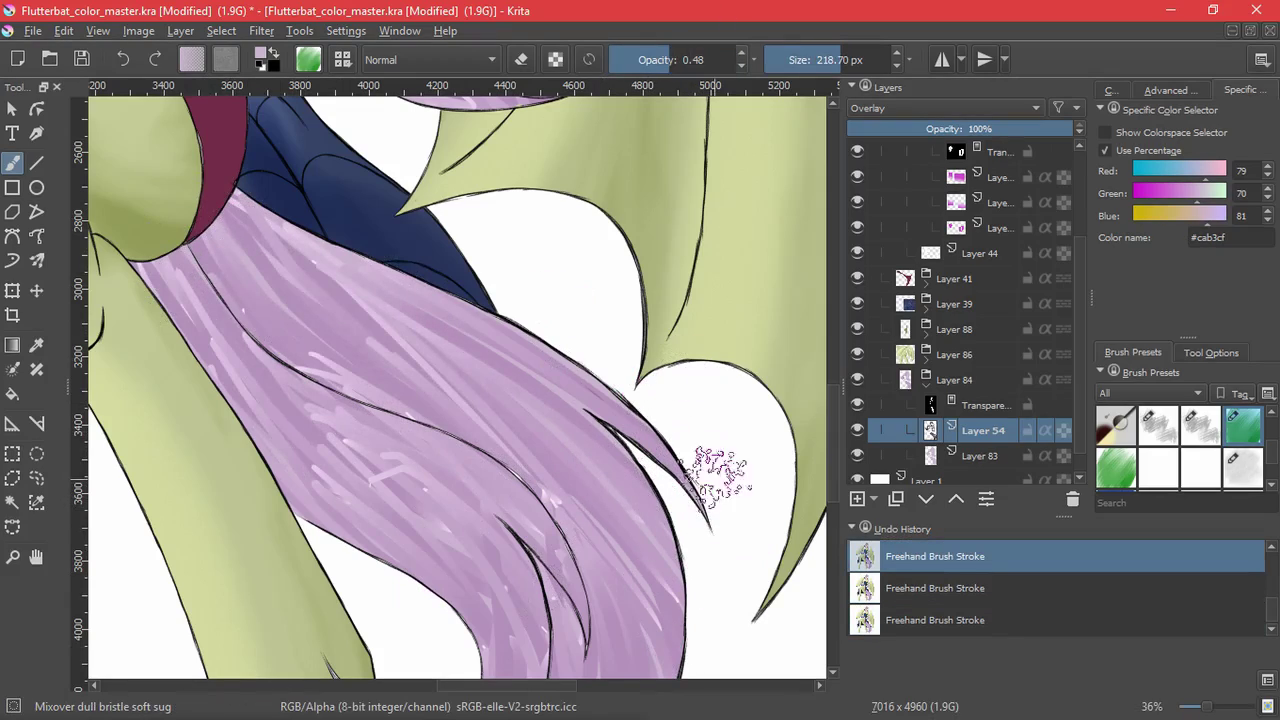
- Try blending the upper tail with the customised Mixover dull bristle smudge preset at 139.56 px, and undo the strokes
{"action": "key", "text": "/"}
{"action": "key", "text": "ctrl+shift+z"}
{"action": "key", "text": "ctrl+shift+z"}
{"action": "key", "text": "ctrl+z"}
{"action": "key", "text": "ctrl+z"}
{"action": "key", "text": "ctrl+shift+z"}
{"action": "key", "text": "ctrl+shift+z"}
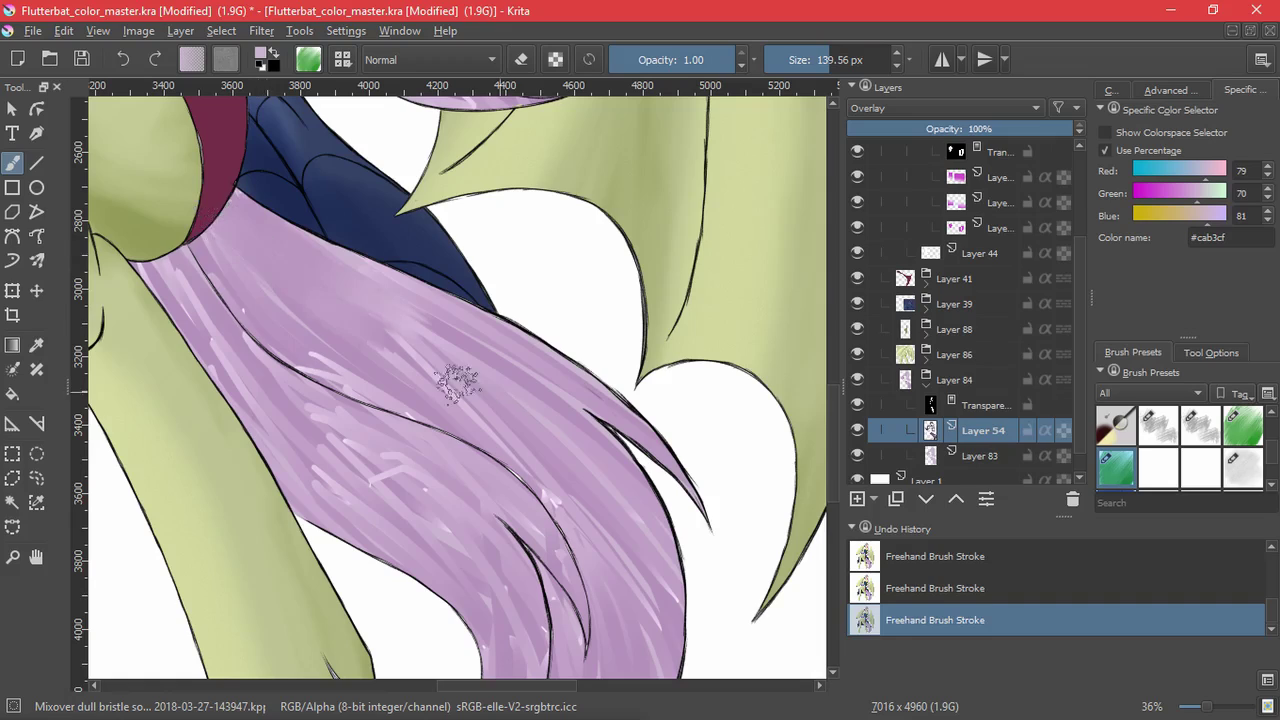
{"action": "mouse_move", "coordinate": [458, 385]}
{"action": "left_mouse_down"}
{"action": "mouse_move", "coordinate": [323, 289]}
{"action": "mouse_move", "coordinate": [584, 474]}
{"action": "mouse_move", "coordinate": [359, 277]}
{"action": "mouse_move", "coordinate": [417, 348]}
{"action": "left_mouse_up"}
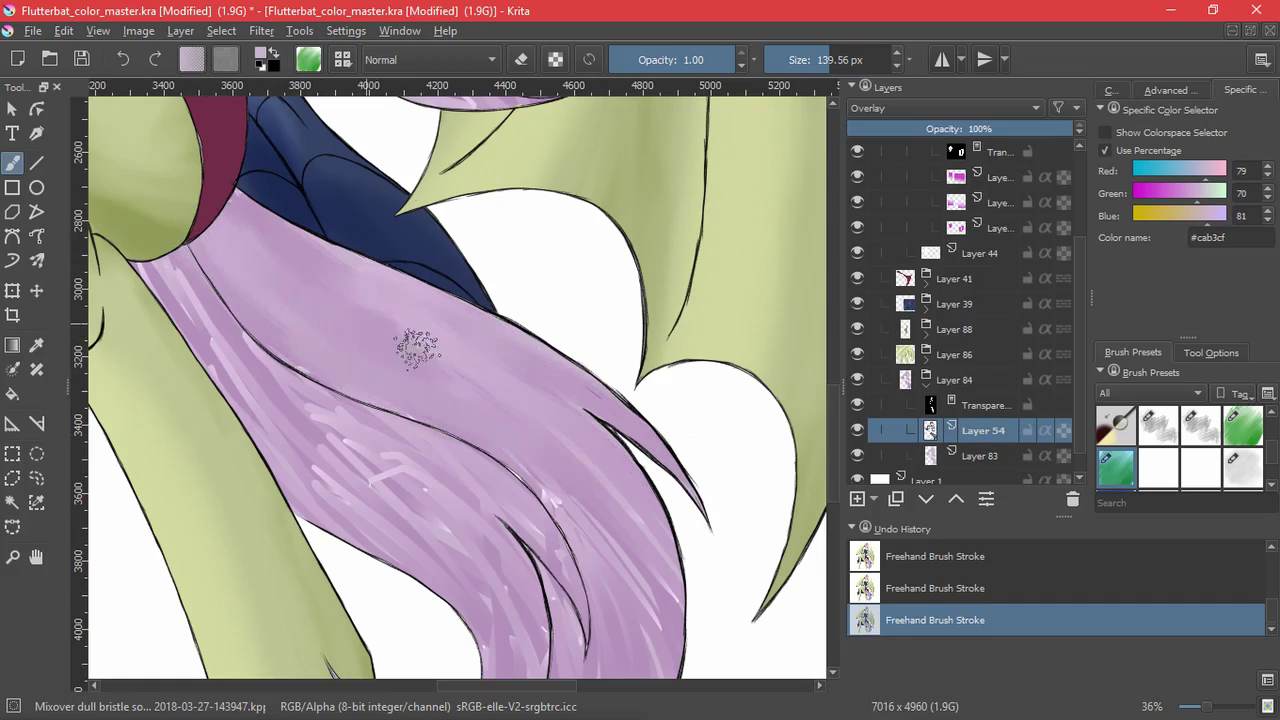
{"action": "left_click_drag", "start_coordinate": [576, 535], "coordinate": [588, 360]}
{"action": "key", "text": "ctrl+z"}
{"action": "key", "text": "ctrl+z"}
- Try the smudge preset on the highlights of the tail's lower strand, and undo the strokes
{"action": "mouse_move", "coordinate": [578, 197]}
{"action": "left_mouse_down"}
{"action": "mouse_move", "coordinate": [645, 416]}
{"action": "mouse_move", "coordinate": [657, 377]}
{"action": "mouse_move", "coordinate": [630, 372]}
{"action": "left_mouse_up"}
{"action": "key", "text": "ctrl+z"}
{"action": "key", "text": "ctrl+z"}
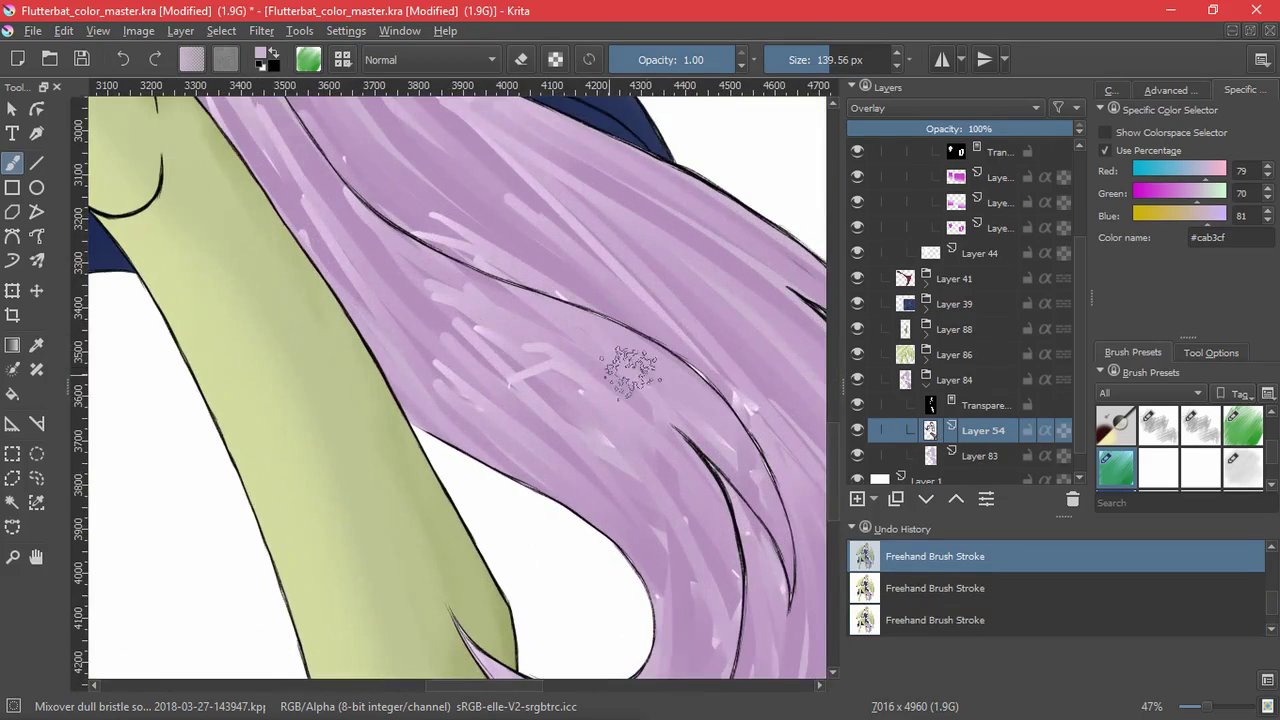
{"action": "key", "text": "slash"}
{"action": "key", "text": "ctrl+shift+z"}
{"action": "mouse_move", "coordinate": [512, 250]}
{"action": "left_mouse_down"}
{"action": "mouse_move", "coordinate": [434, 209]}
{"action": "mouse_move", "coordinate": [640, 385]}
{"action": "left_mouse_up"}
{"action": "key", "text": "ctrl+z"}
{"action": "key", "text": "ctrl+z"}
- Test several other brush presets on the tail's lower strand, including Sketch brush 02, and undo each trial stroke
{"action": "left_click", "coordinate": [1201, 468]}
{"action": "left_click_drag", "start_coordinate": [563, 214], "coordinate": [571, 363]}
{"action": "key", "text": "ctrl+z"}
{"action": "left_click", "coordinate": [1243, 468]}
{"action": "mouse_move", "coordinate": [667, 303]}
{"action": "left_mouse_down"}
{"action": "mouse_move", "coordinate": [614, 237]}
{"action": "mouse_move", "coordinate": [575, 422]}
{"action": "left_mouse_up"}
{"action": "key", "text": "ctrl+z"}
{"action": "scroll", "coordinate": [1243, 466], "scroll_direction": "down", "scroll_amount": 1}
{"action": "left_click", "coordinate": [1201, 468]}
{"action": "key", "text": "ctrl+z"}
{"action": "left_click_drag", "start_coordinate": [1271, 456], "coordinate": [1271, 449]}
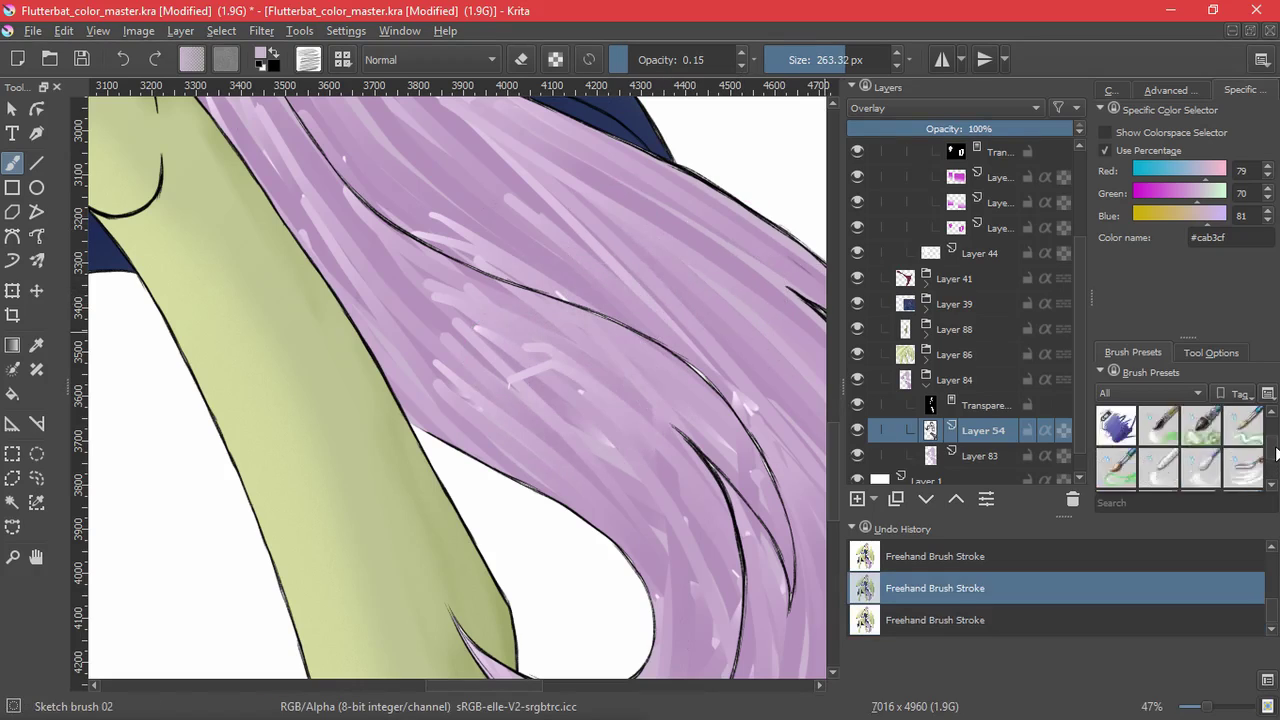
- Paint finer strand highlights on the tail's lower strand with the Ink brush shader preset at 45.57 px
{"action": "left_click", "coordinate": [1116, 427]}
{"action": "scroll", "coordinate": [596, 349], "scroll_direction": "up", "scroll_amount": 1}
{"action": "scroll", "coordinate": [596, 347], "scroll_direction": "down", "scroll_amount": 2}
{"action": "key", "text": "ctrl+shift+z"}
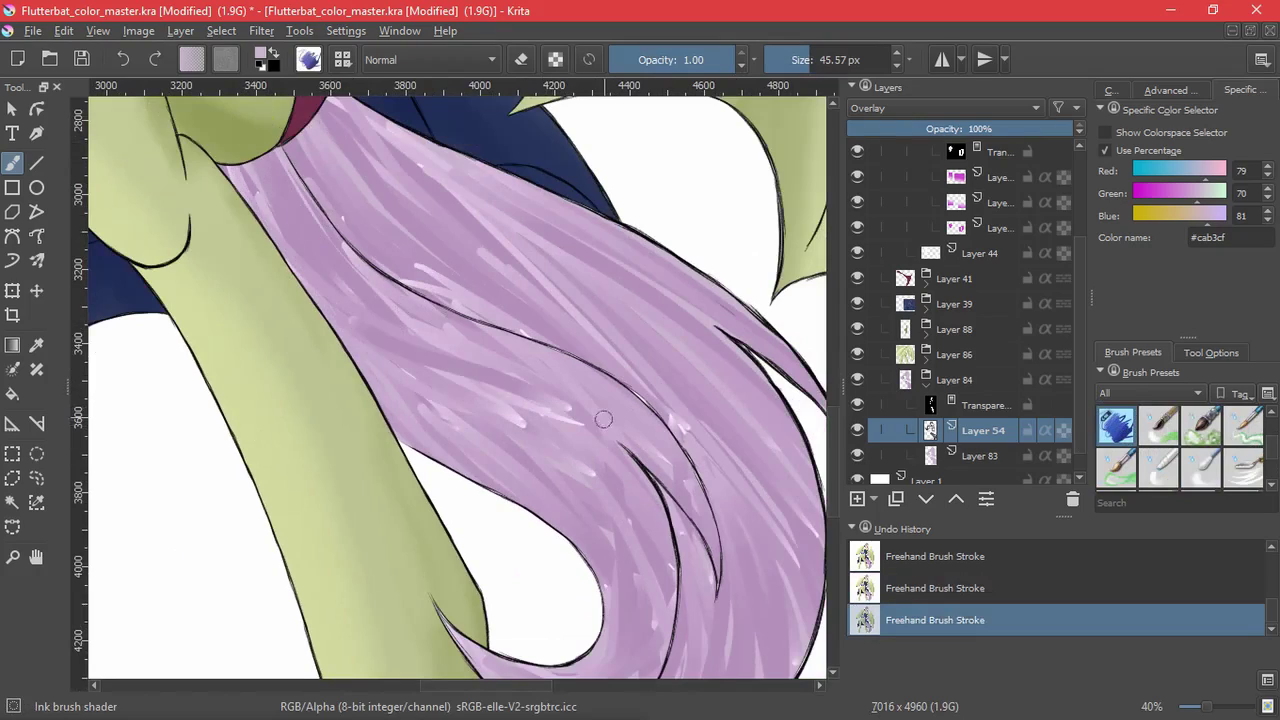
{"action": "key", "text": "ctrl+z"}
{"action": "key", "text": "ctrl+z"}
- Try the Ink brush 60 fuzzy preset and another preset on the tail, and undo the trial strokes
{"action": "scroll", "coordinate": [1260, 472], "scroll_direction": "up", "scroll_amount": 1}
{"action": "left_click", "coordinate": [1243, 427]}
{"action": "key", "text": "ctrl+shift+z"}
{"action": "key", "text": "ctrl+shift+z"}
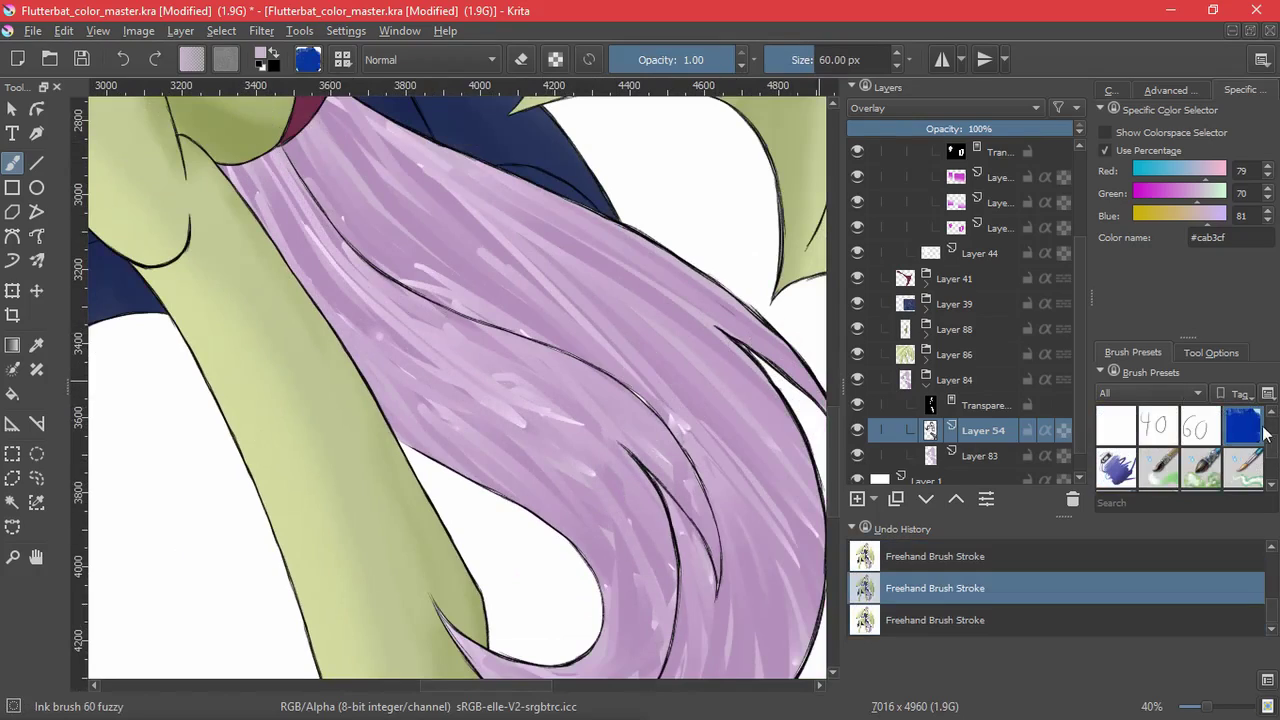
{"action": "scroll", "coordinate": [1158, 450], "scroll_direction": "down", "scroll_amount": 2}
{"action": "left_click", "coordinate": [1158, 467]}
{"action": "key", "text": "ctrl+z"}
- Try blending the tail highlights with the customised Bristles Sug preset at 256 px, and undo the strokes
{"action": "left_click_drag", "start_coordinate": [1271, 438], "coordinate": [1274, 417]}
{"action": "left_click", "coordinate": [1158, 467]}
{"action": "left_click_drag", "start_coordinate": [596, 375], "coordinate": [625, 428]}
{"action": "key", "text": "ctrl+z"}
{"action": "left_click", "coordinate": [1116, 467]}
{"action": "key", "text": "ctrl+shift+z"}
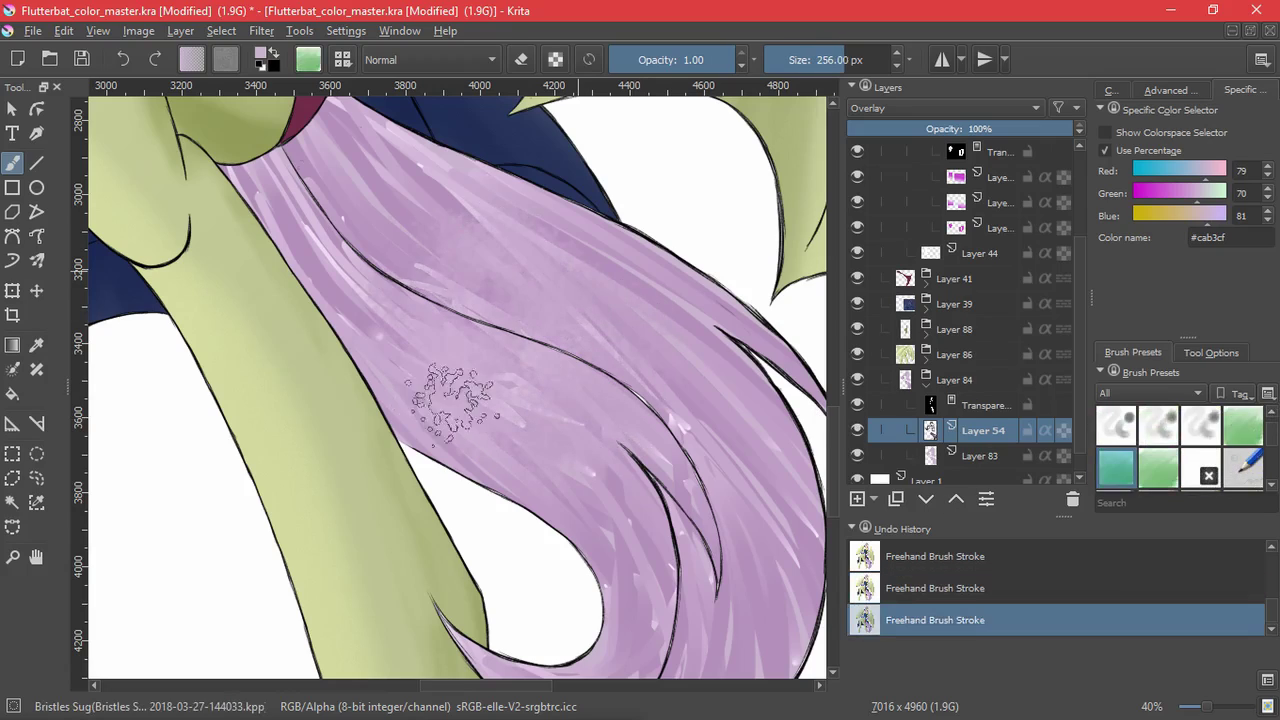
{"action": "key", "text": "ctrl+z"}
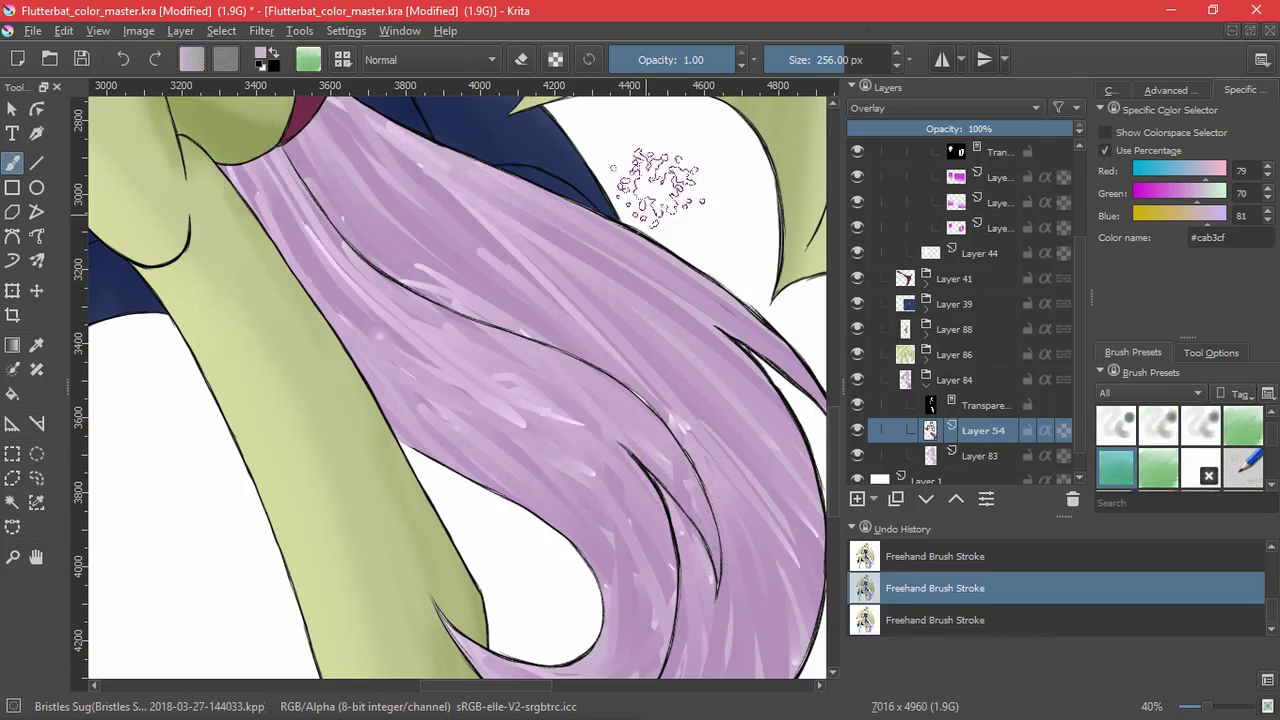
- Blend the highlights on the tail's lower strand with the Bristles Sug preset at 95.93 px
{"action": "left_click", "coordinate": [1256, 430]}
{"action": "key", "text": "ctrl+shift+z"}
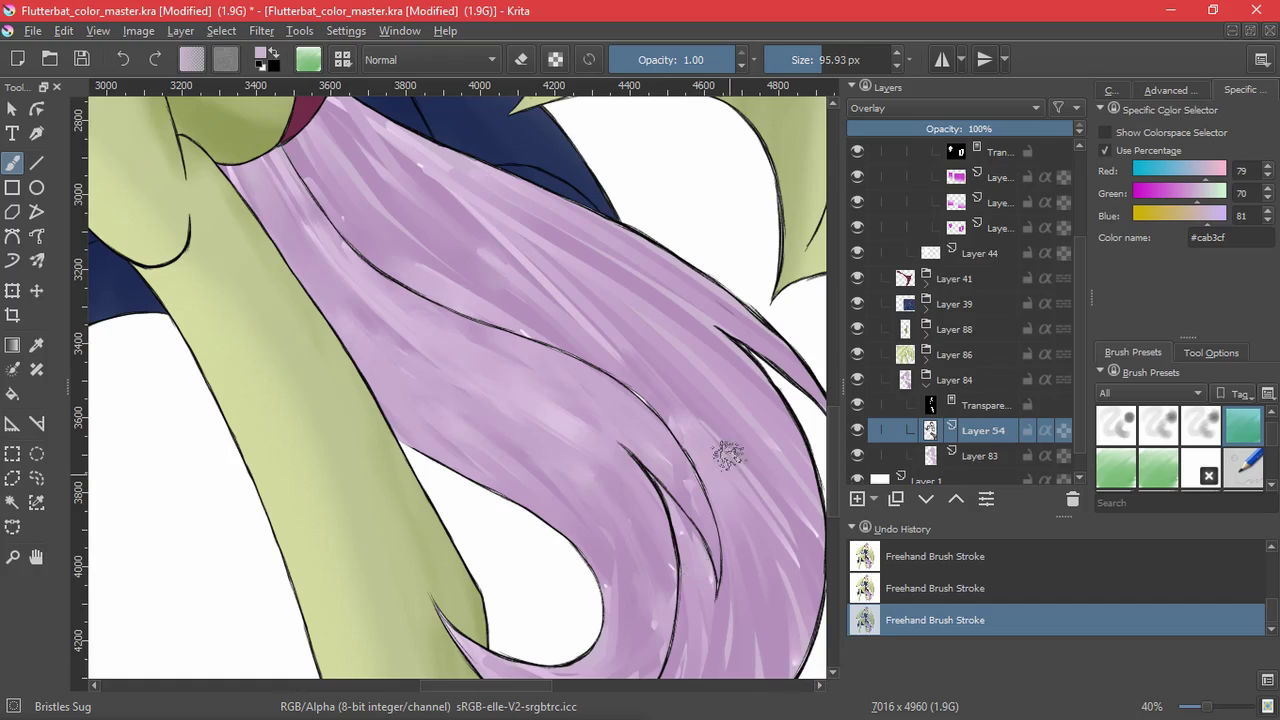
{"action": "scroll", "coordinate": [636, 394], "scroll_direction": "down", "scroll_amount": 2}
{"action": "key", "text": "ctrl+z"}
{"action": "scroll", "coordinate": [637, 410], "scroll_direction": "up", "scroll_amount": 1}
{"action": "key", "text": "ctrl+shift+z"}
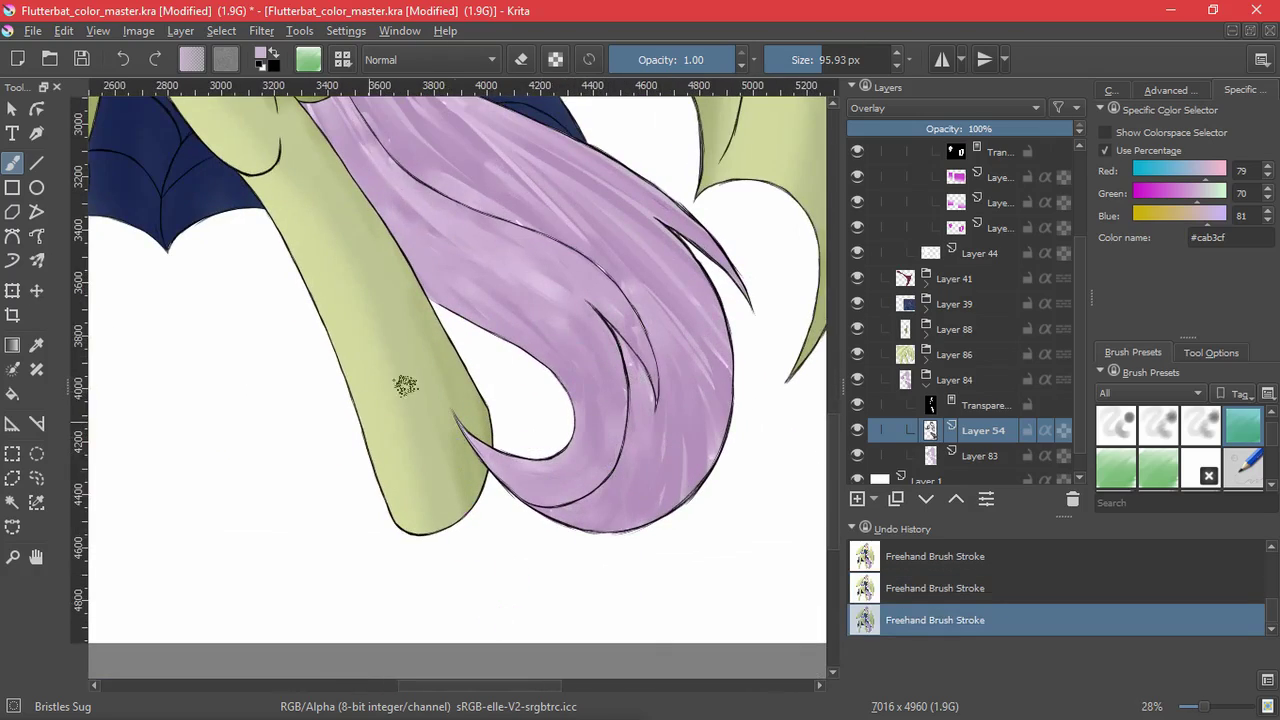
- Try blending the upper tail with Bristles Sug enlarged to 281.79 px, and undo the strokes
{"action": "left_click_drag", "start_coordinate": [614, 330], "coordinate": [565, 526]}
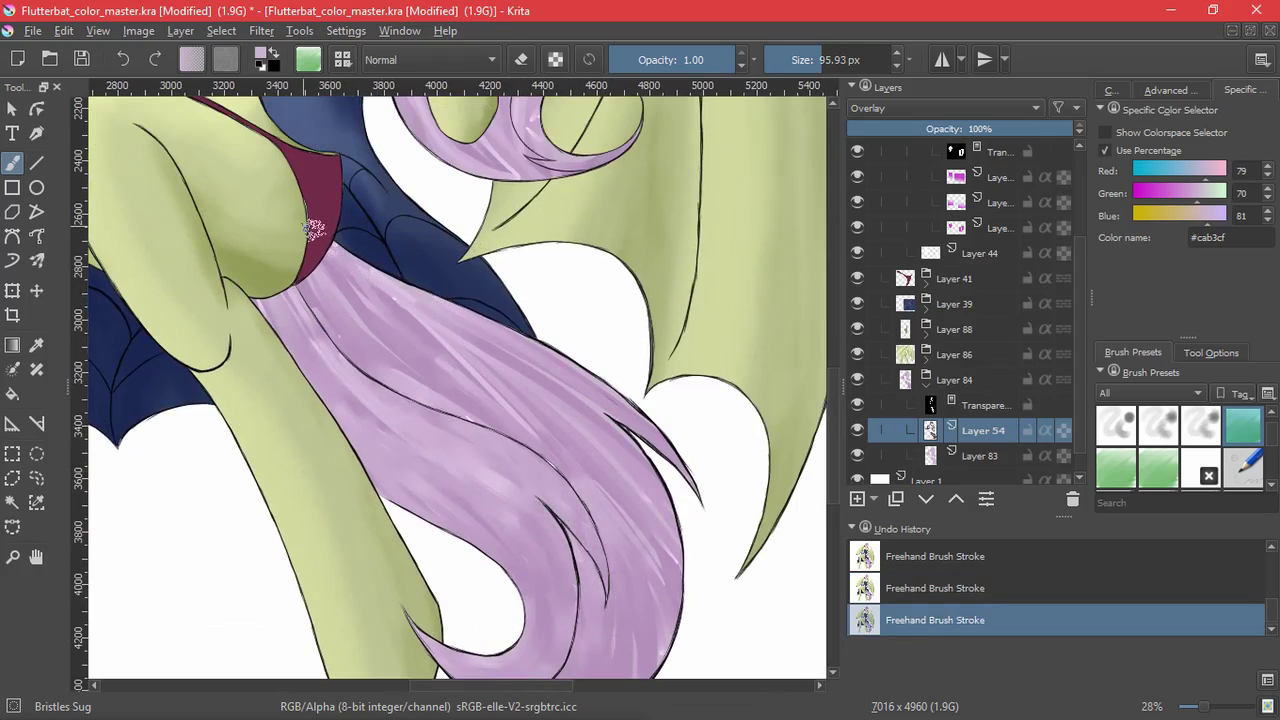
{"action": "mouse_move", "coordinate": [404, 321]}
{"action": "left_mouse_down"}
{"action": "mouse_move", "coordinate": [439, 321]}
{"action": "mouse_move", "coordinate": [606, 531]}
{"action": "left_mouse_up"}
{"action": "key", "text": "ctrl+z"}
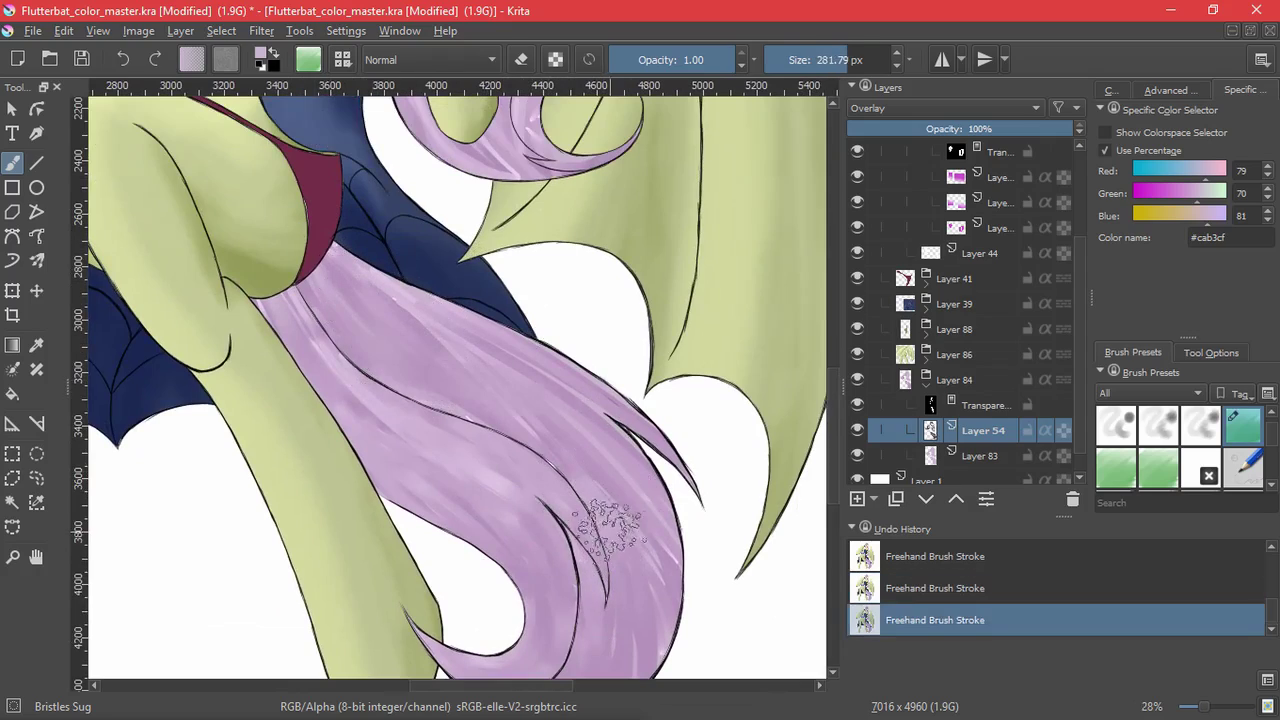
{"action": "key", "text": "ctrl+z"}
{"action": "left_click_drag", "start_coordinate": [470, 392], "coordinate": [614, 585]}
{"action": "key", "text": "ctrl+z"}
{"action": "key", "text": "ctrl+z"}
- Blend the highlights on the upper tail and the right-hand hair lock with Bristles Sug reduced to 160.23 px
{"action": "left_click_drag", "start_coordinate": [625, 464], "coordinate": [602, 465]}
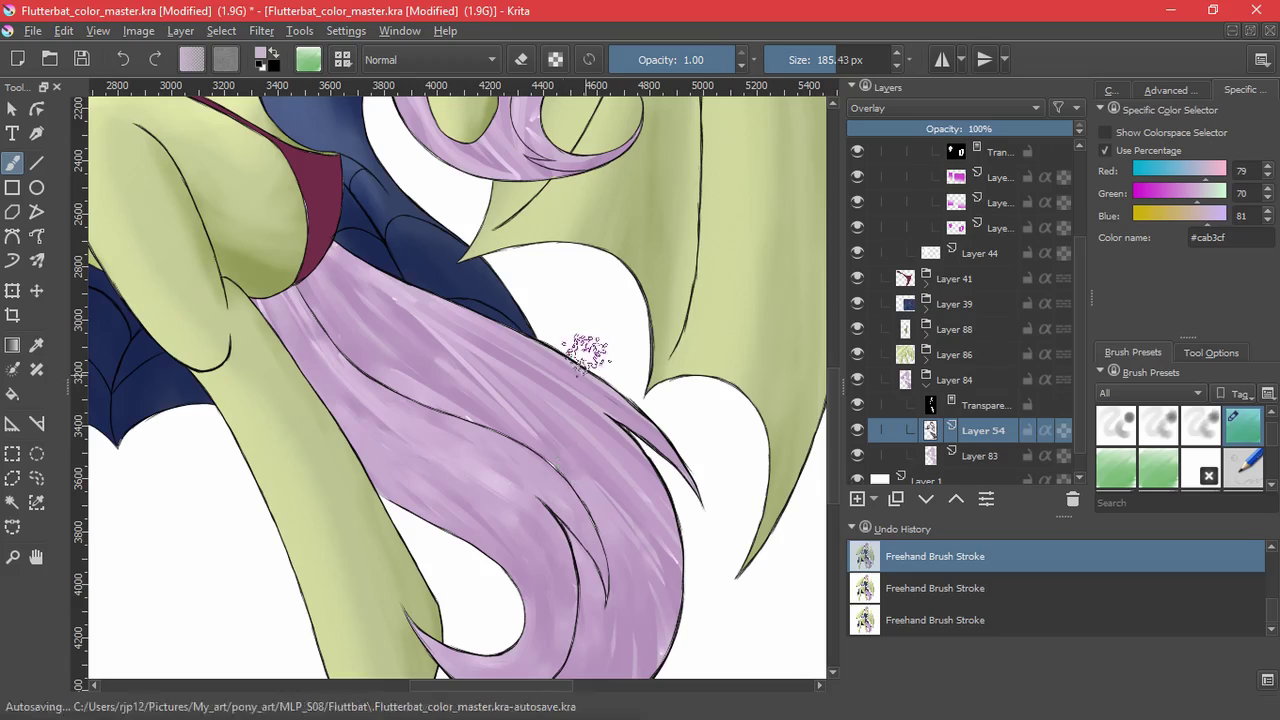
{"action": "left_click_drag", "start_coordinate": [430, 324], "coordinate": [565, 461]}
{"action": "left_click_drag", "start_coordinate": [528, 147], "coordinate": [586, 697]}
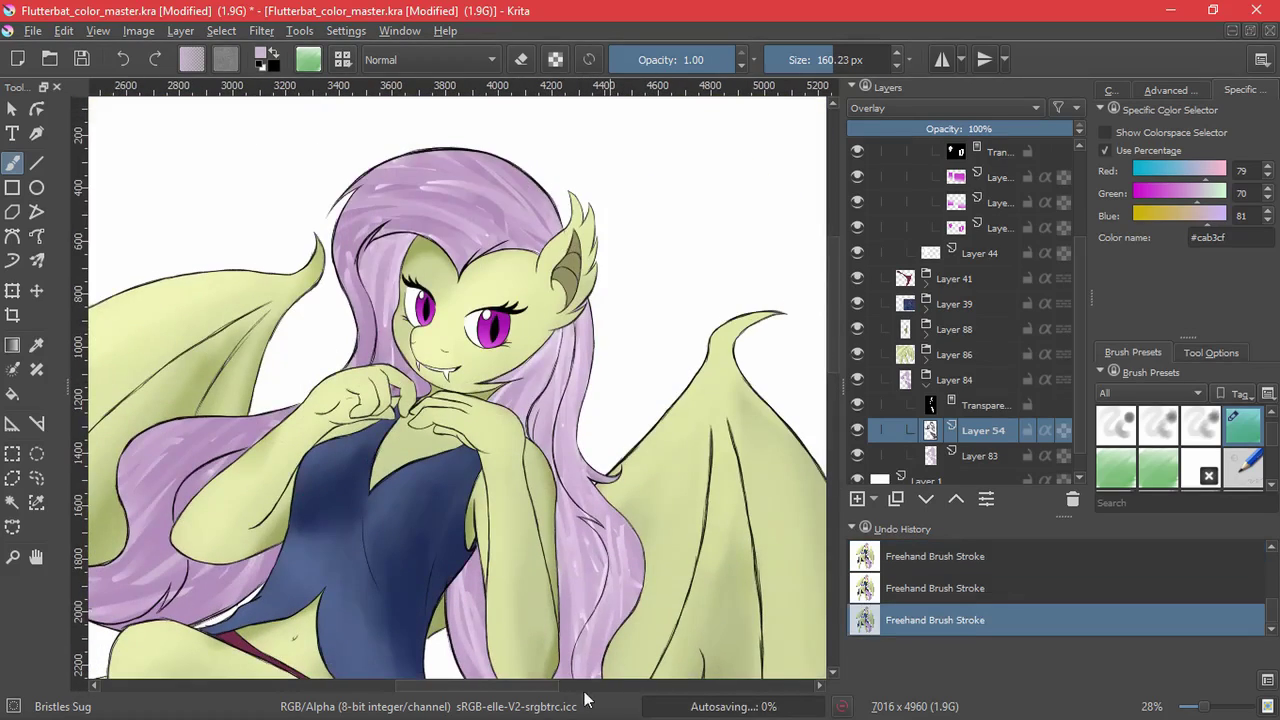
{"action": "left_click_drag", "start_coordinate": [627, 527], "coordinate": [582, 382]}
{"action": "key", "text": "ctrl+z"}
{"action": "key", "text": "ctrl+shift+z"}
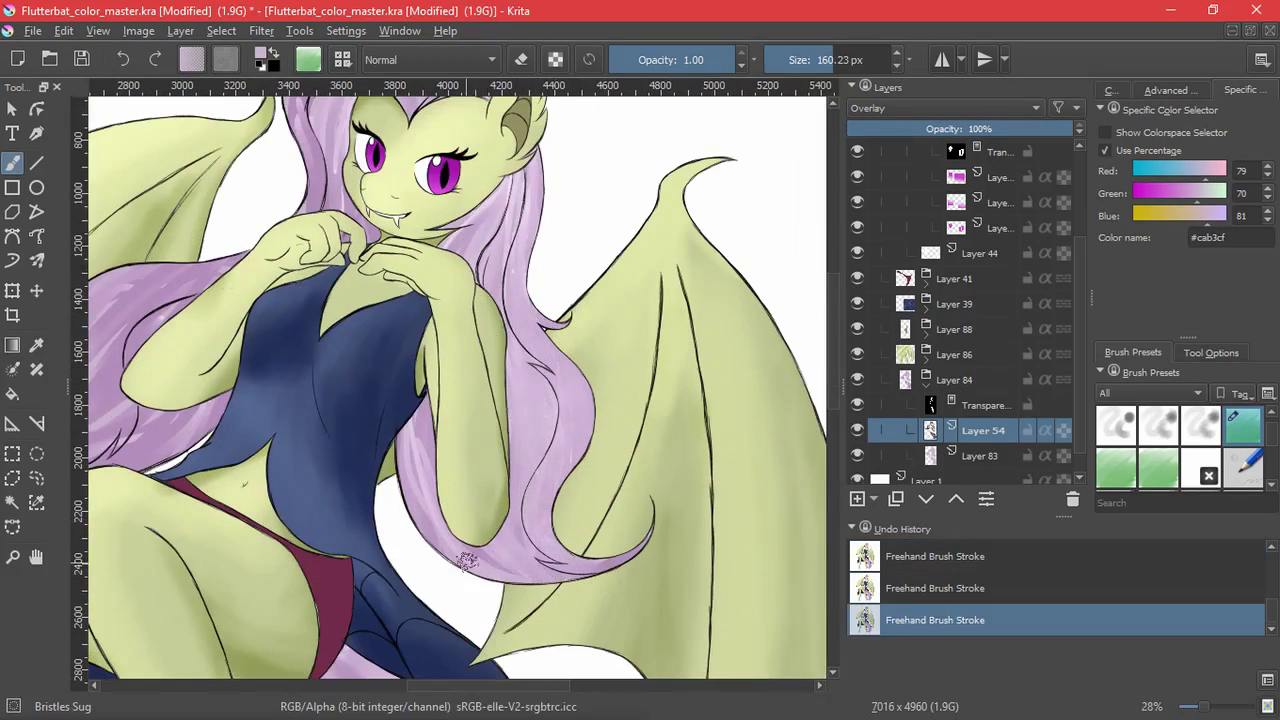
{"action": "left_click_drag", "start_coordinate": [446, 186], "coordinate": [529, 425]}
- Blend the highlights of the left-hand hair lock with Bristles Sug, and fit the whole page in view
{"action": "left_click_drag", "start_coordinate": [385, 561], "coordinate": [575, 401]}
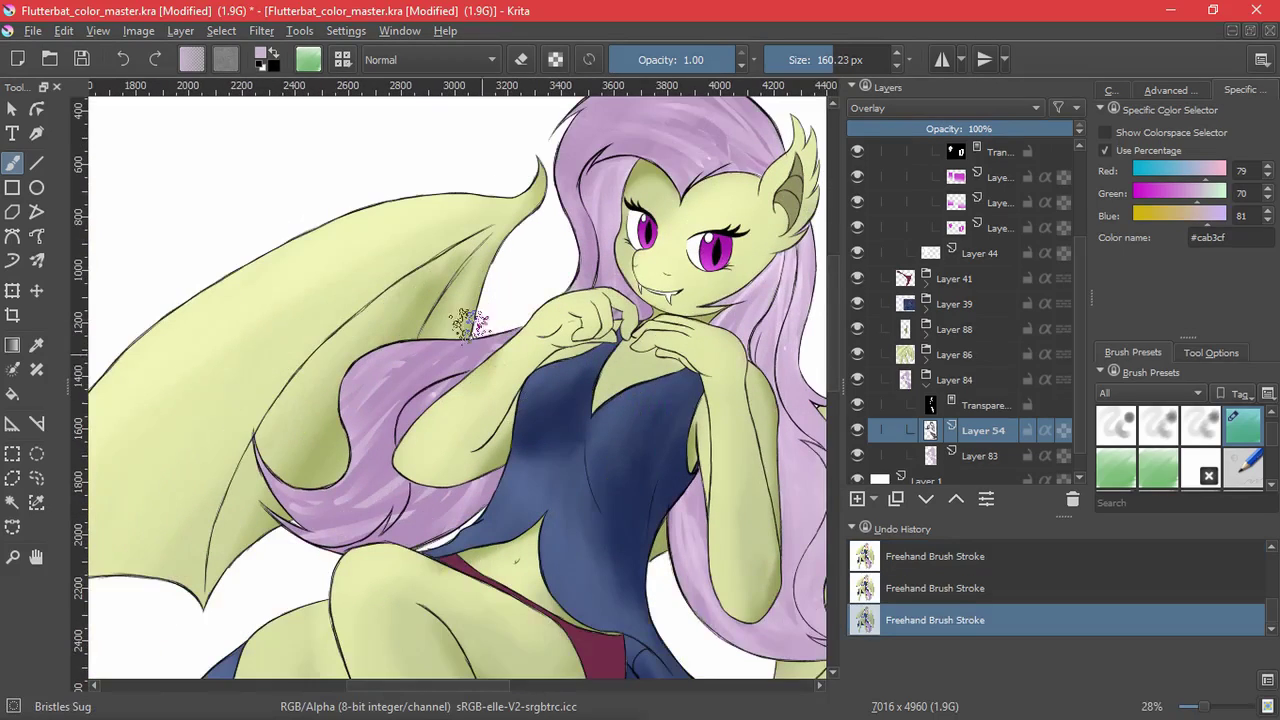
{"action": "left_click_drag", "start_coordinate": [423, 380], "coordinate": [281, 558]}
{"action": "key", "text": "m"}
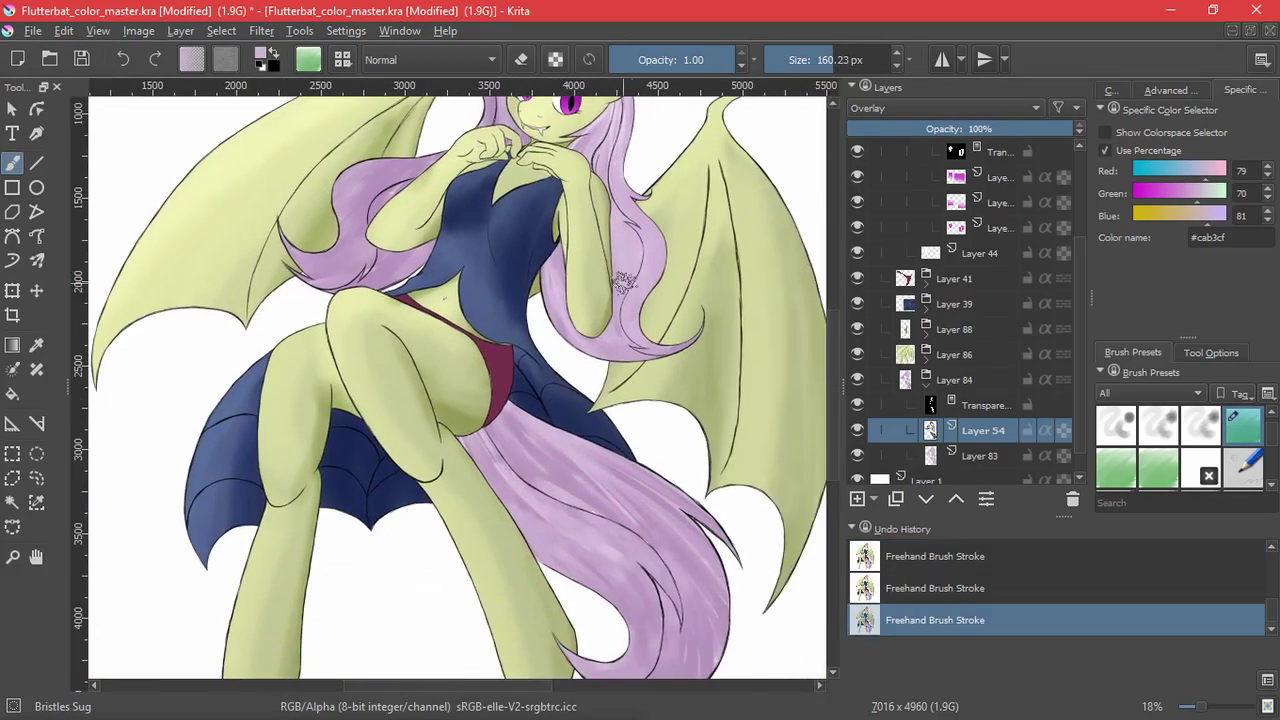
{"action": "key", "text": "2"}
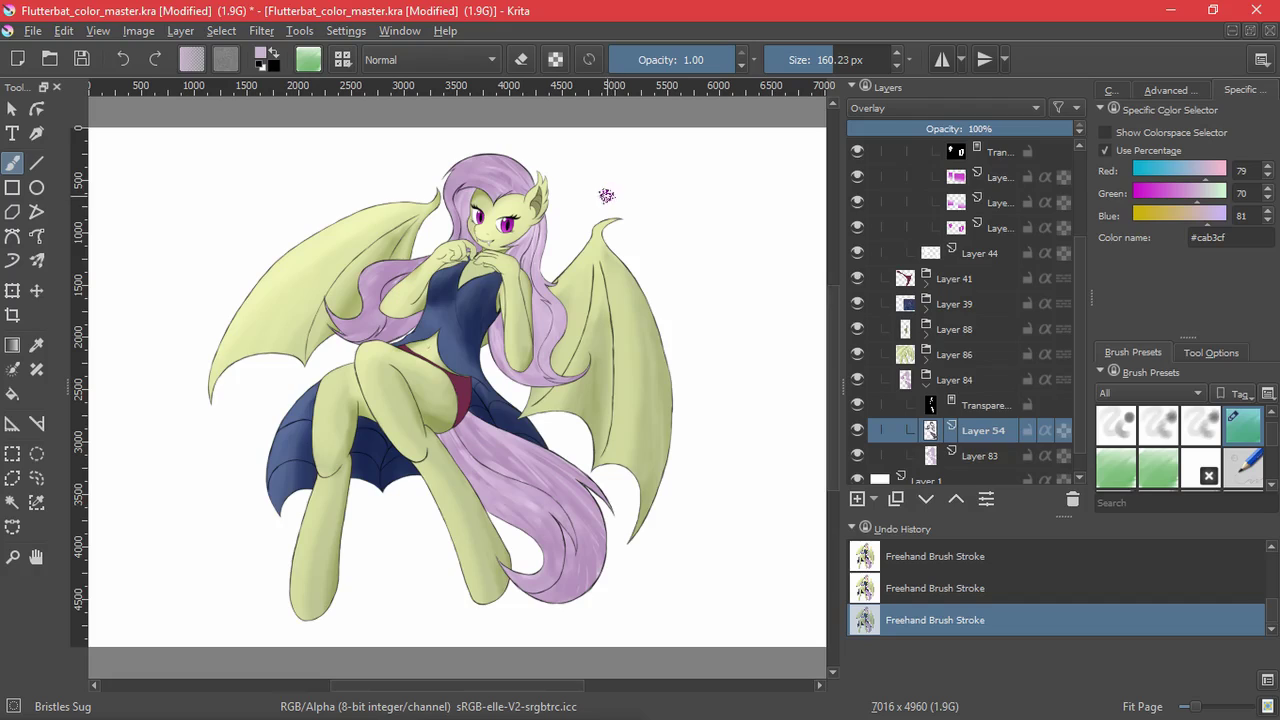
- Open the Layer 41 group, add a layer above Layer 40, and sample the underwear's dark red for the Bristles pencil smug preset
{"action": "left_click", "coordinate": [926, 384]}
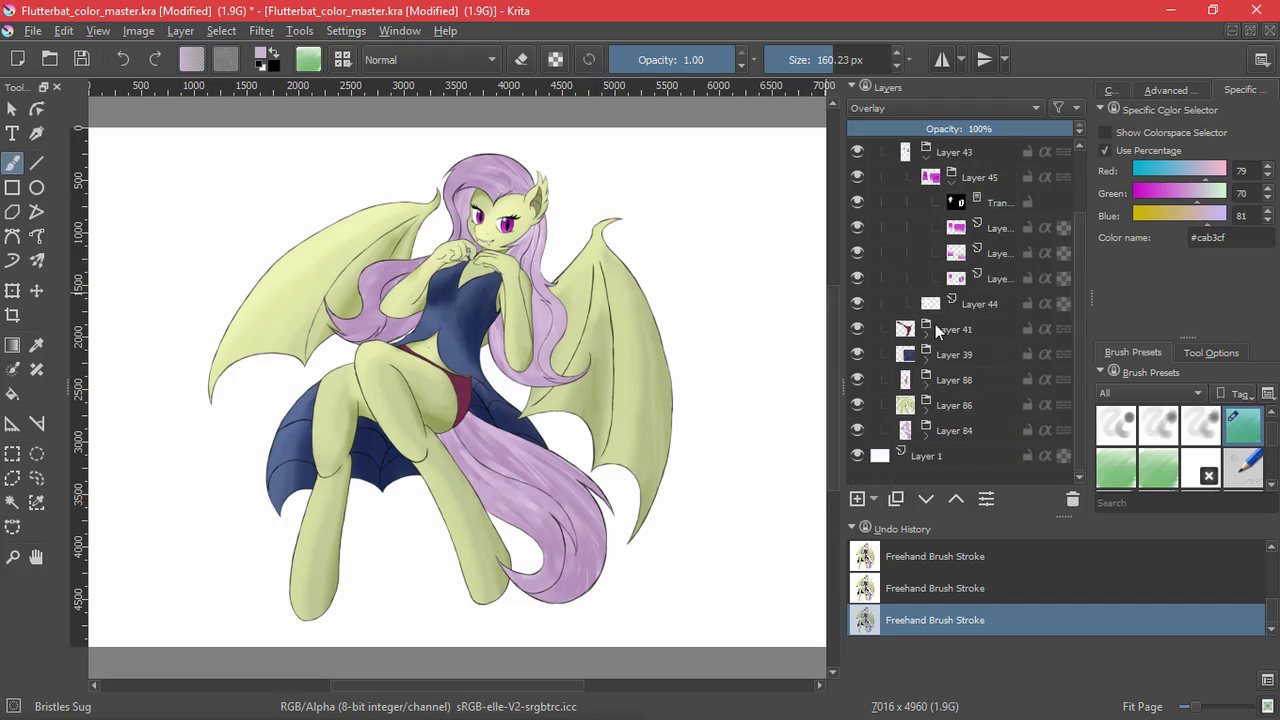
{"action": "left_click", "coordinate": [927, 333]}
{"action": "left_click", "coordinate": [950, 381]}
{"action": "left_click", "coordinate": [857, 499]}
{"action": "mouse_move", "coordinate": [461, 408]}
{"action": "left_mouse_down"}
{"action": "mouse_move", "coordinate": [470, 284]}
{"action": "mouse_move", "coordinate": [480, 340]}
{"action": "left_mouse_up"}
{"action": "left_click", "coordinate": [471, 282], "text": "ctrl"}
{"action": "left_click", "coordinate": [1206, 430]}
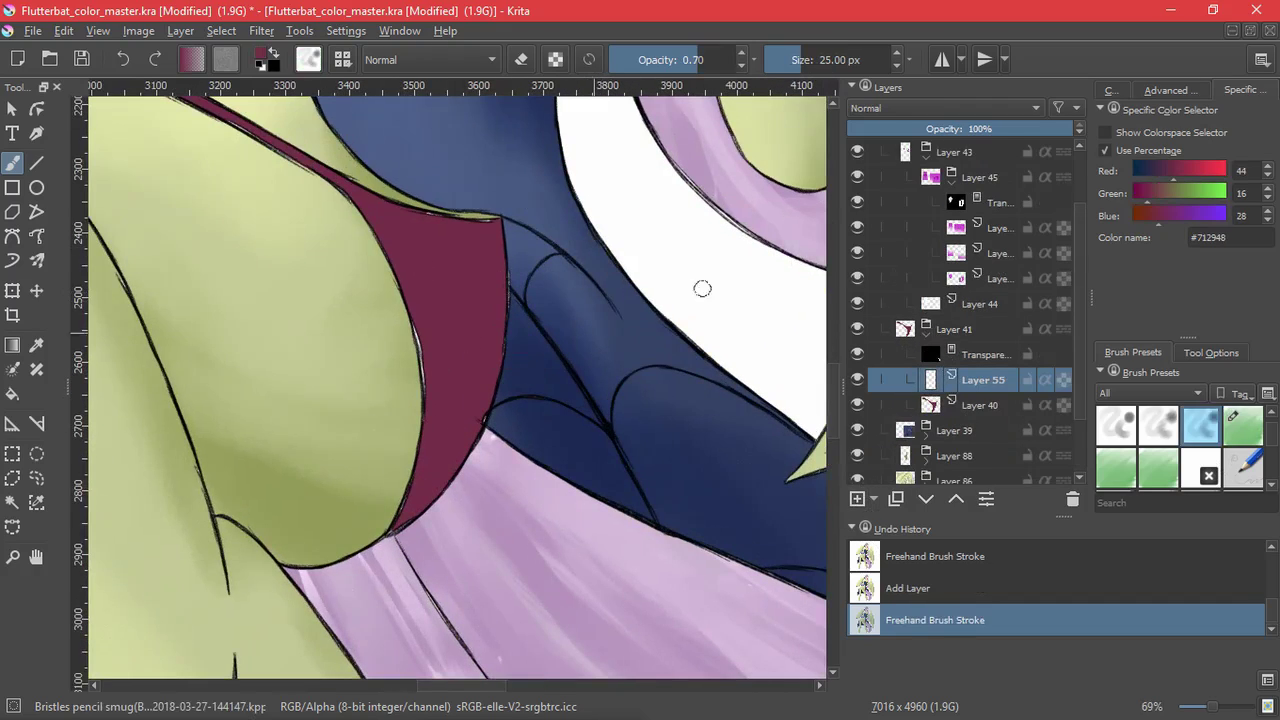
- Try another blend mode with a test stroke on the underwear, and undo back to before the layer was added
{"action": "left_click", "coordinate": [900, 108]}
{"action": "left_click", "coordinate": [871, 250]}
{"action": "left_click_drag", "start_coordinate": [485, 245], "coordinate": [480, 350]}
{"action": "key", "text": "ctrl+z"}
{"action": "key", "text": "ctrl+z"}
{"action": "key", "text": "ctrl+z"}
{"action": "key", "text": "ctrl+z"}
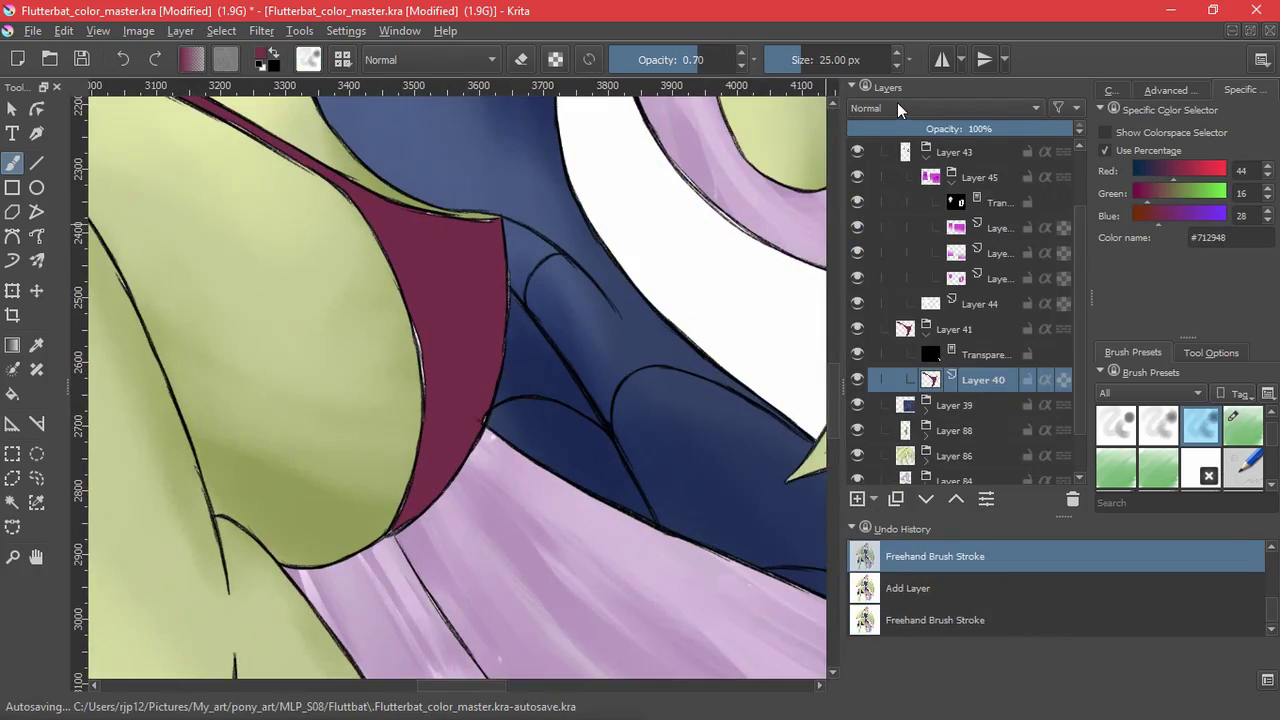
- Try the Multiply blend mode on Layer 40 with a Bristles pencil test stroke, and undo the stroke
{"action": "left_click", "coordinate": [898, 108]}
{"action": "left_click", "coordinate": [889, 232]}
{"action": "left_click", "coordinate": [1118, 430]}
{"action": "left_click_drag", "start_coordinate": [488, 245], "coordinate": [490, 320]}
{"action": "key", "text": "ctrl+z"}
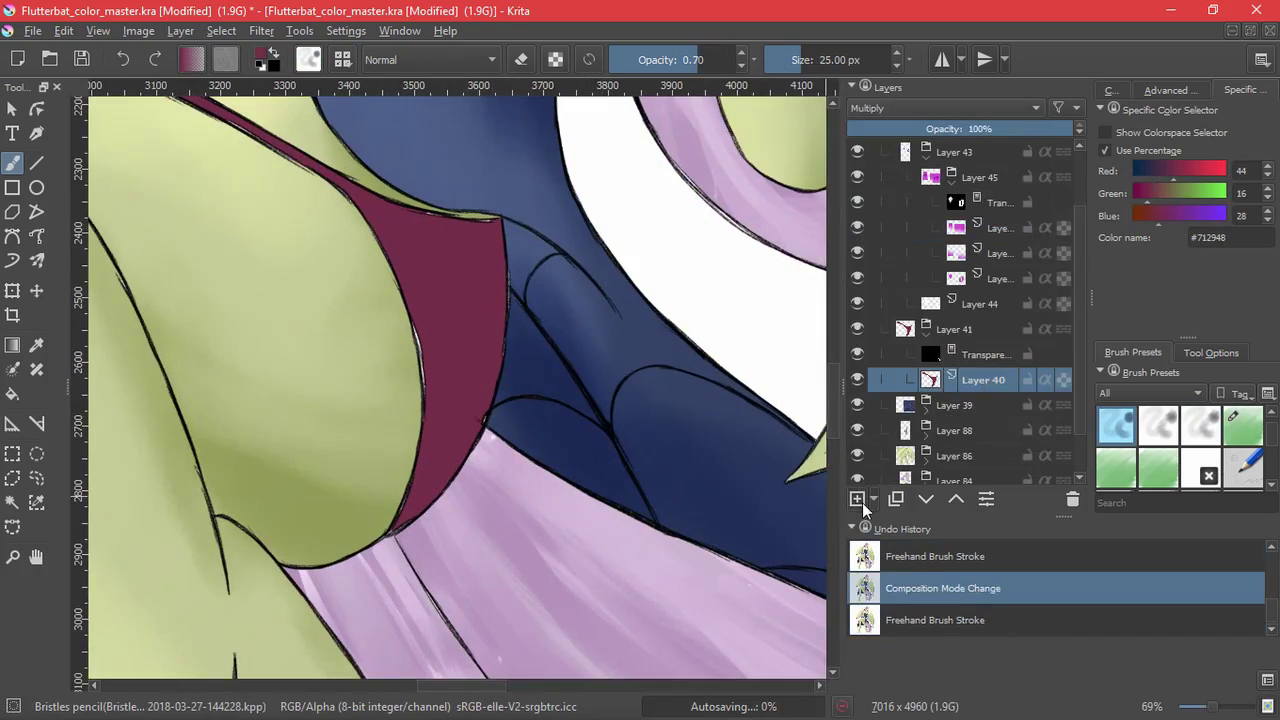
- Add a layer above Layer 40, change Layer 40's blend mode back, and set the new layer to Multiply
{"action": "left_click", "coordinate": [861, 502]}
{"action": "left_click", "coordinate": [978, 405]}
{"action": "left_click", "coordinate": [900, 108]}
{"action": "left_click", "coordinate": [889, 246]}
{"action": "left_click", "coordinate": [978, 380]}
{"action": "left_click", "coordinate": [900, 108]}
{"action": "left_click", "coordinate": [892, 233]}
- Try shading the underwear with the Bristles pencil preset at 25 px and at 194.32 px, and undo the strokes
{"action": "left_click_drag", "start_coordinate": [489, 253], "coordinate": [466, 386]}
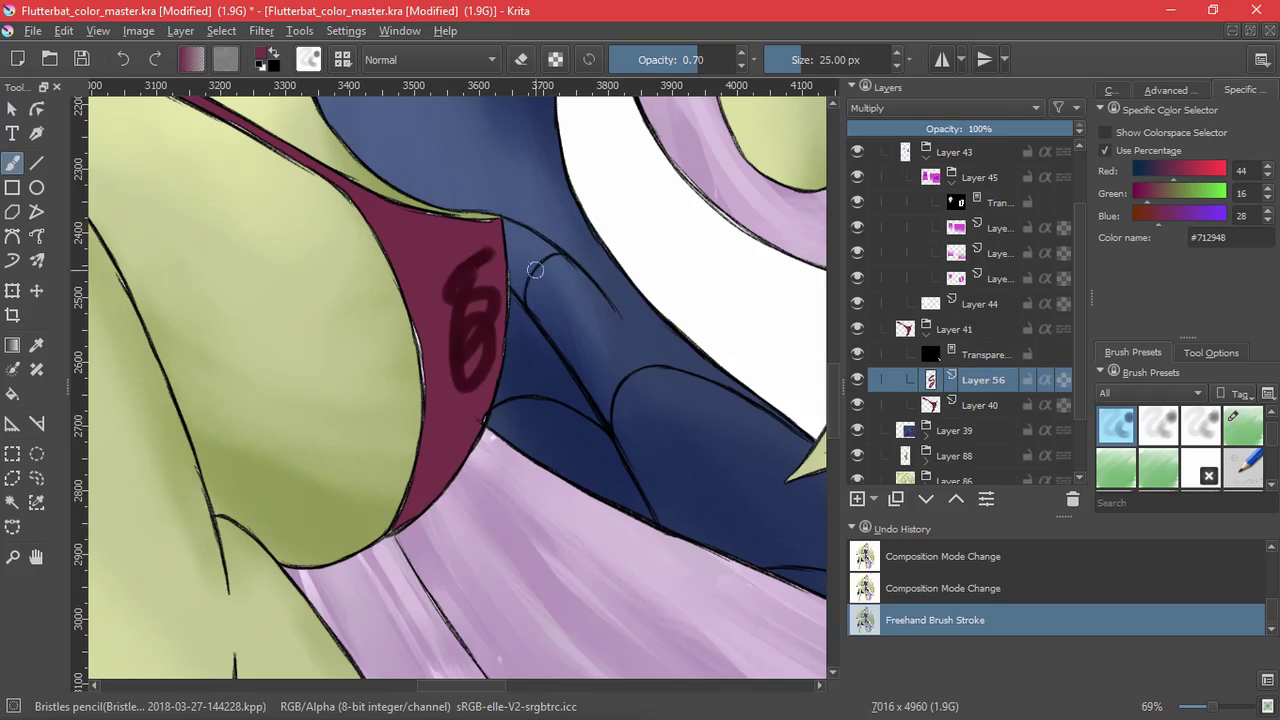
{"action": "key", "text": "ctrl+z"}
{"action": "left_click_drag", "start_coordinate": [527, 236], "coordinate": [636, 236]}
{"action": "left_click_drag", "start_coordinate": [490, 250], "coordinate": [398, 533]}
{"action": "key", "text": "ctrl+z"}
{"action": "key", "text": "ctrl+z"}
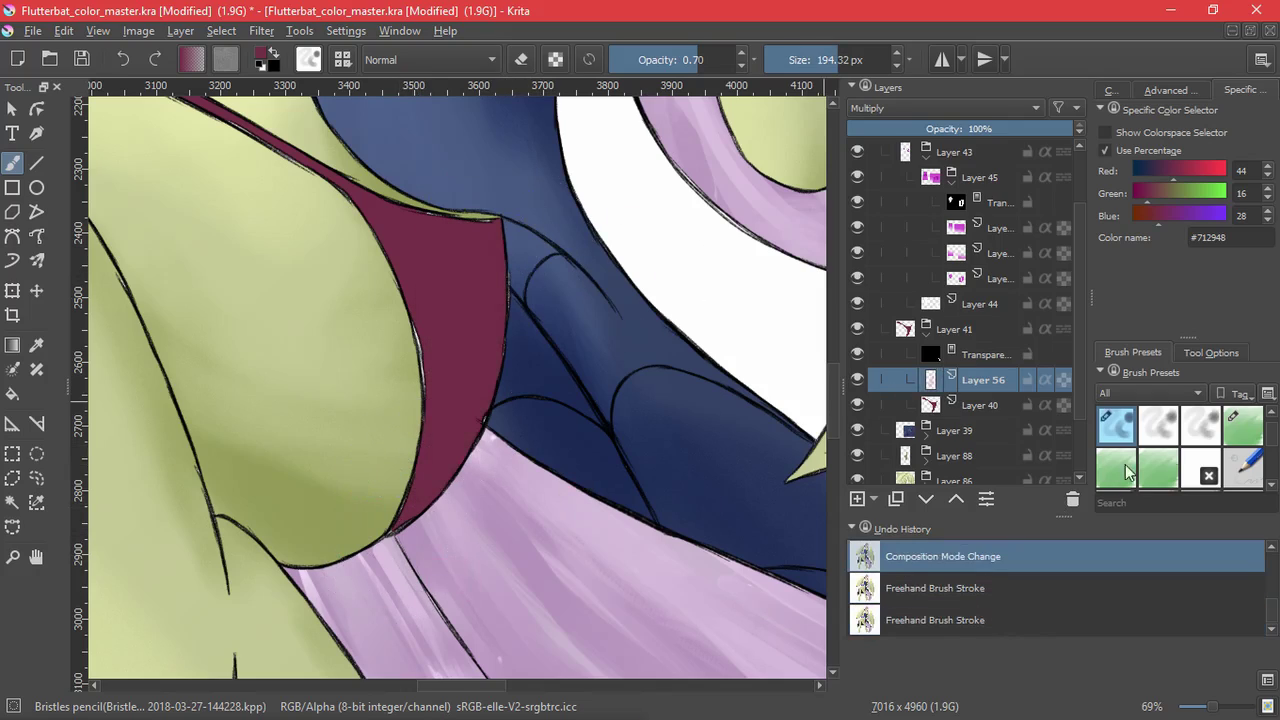
- Shade the dark red underwear on the Multiply layer with the Sketch brush 02 preset at 263.32 px
{"action": "scroll", "coordinate": [1127, 473], "scroll_direction": "down", "scroll_amount": 5}
{"action": "left_click", "coordinate": [1200, 425]}
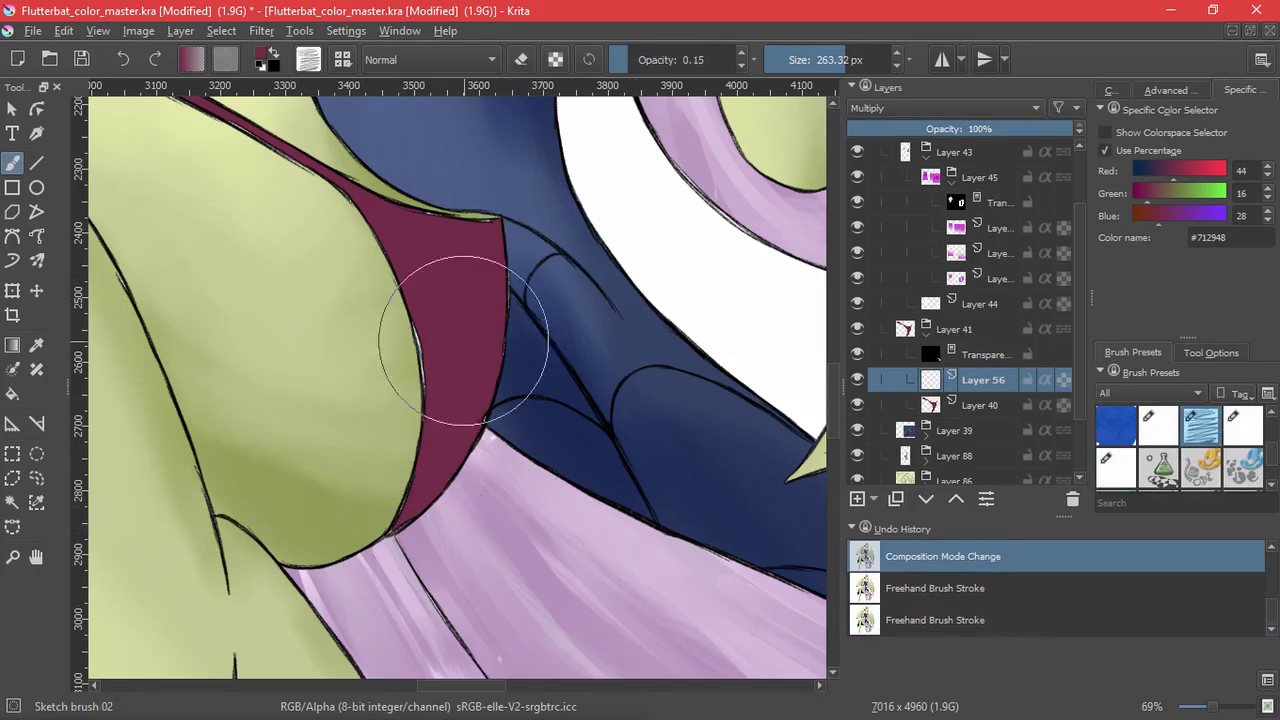
{"action": "left_click_drag", "start_coordinate": [520, 240], "coordinate": [345, 595]}
{"action": "left_click_drag", "start_coordinate": [480, 209], "coordinate": [455, 250]}
{"action": "left_click_drag", "start_coordinate": [455, 245], "coordinate": [430, 570]}
{"action": "left_click_drag", "start_coordinate": [449, 328], "coordinate": [483, 457]}
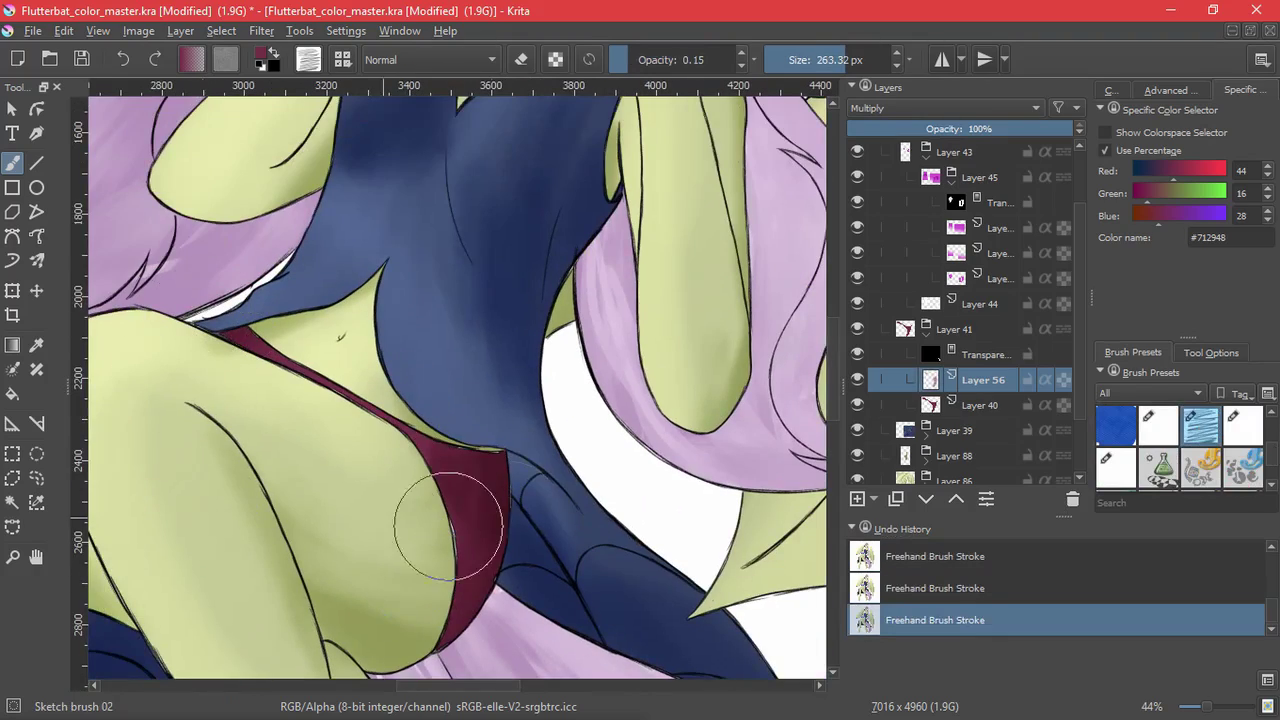
{"action": "left_click_drag", "start_coordinate": [448, 526], "coordinate": [376, 660]}
{"action": "mouse_move", "coordinate": [575, 379]}
{"action": "left_mouse_down"}
{"action": "mouse_move", "coordinate": [557, 457]}
{"action": "mouse_move", "coordinate": [538, 436]}
{"action": "mouse_move", "coordinate": [506, 483]}
{"action": "left_mouse_up"}
- Add a layer above the underwear's Multiply shading and set its blend mode to Screen
{"action": "left_click", "coordinate": [857, 499]}
{"action": "left_click", "coordinate": [900, 109]}
{"action": "left_click", "coordinate": [895, 166]}
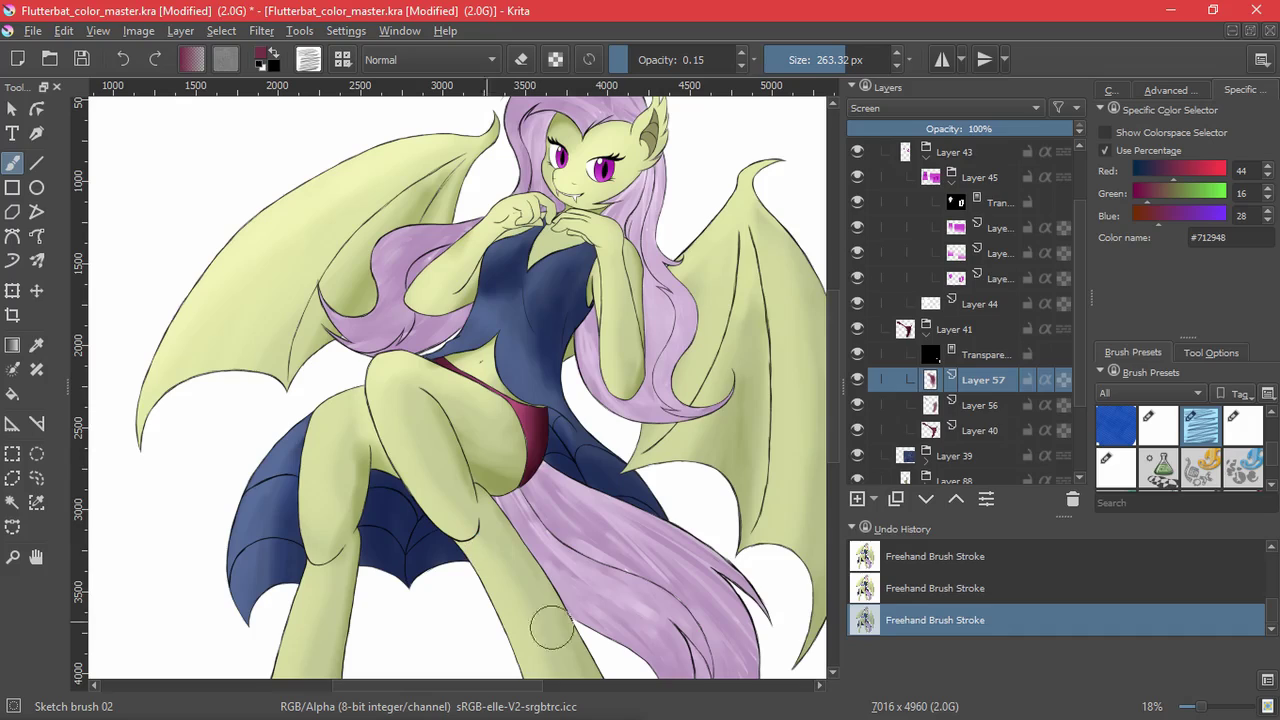
- Add a second Screen layer in the Layer 41 group and brush highlights over the underwear with Sketch brush 02
{"action": "left_click", "coordinate": [857, 499]}
{"action": "key", "text": "alt+shift+s"}
{"action": "mouse_move", "coordinate": [545, 430]}
{"action": "left_mouse_down"}
{"action": "mouse_move", "coordinate": [485, 380]}
{"action": "mouse_move", "coordinate": [487, 563]}
{"action": "left_mouse_up"}
{"action": "left_click_drag", "start_coordinate": [534, 405], "coordinate": [522, 485]}
{"action": "scroll", "coordinate": [652, 391], "scroll_direction": "down", "scroll_amount": 3}
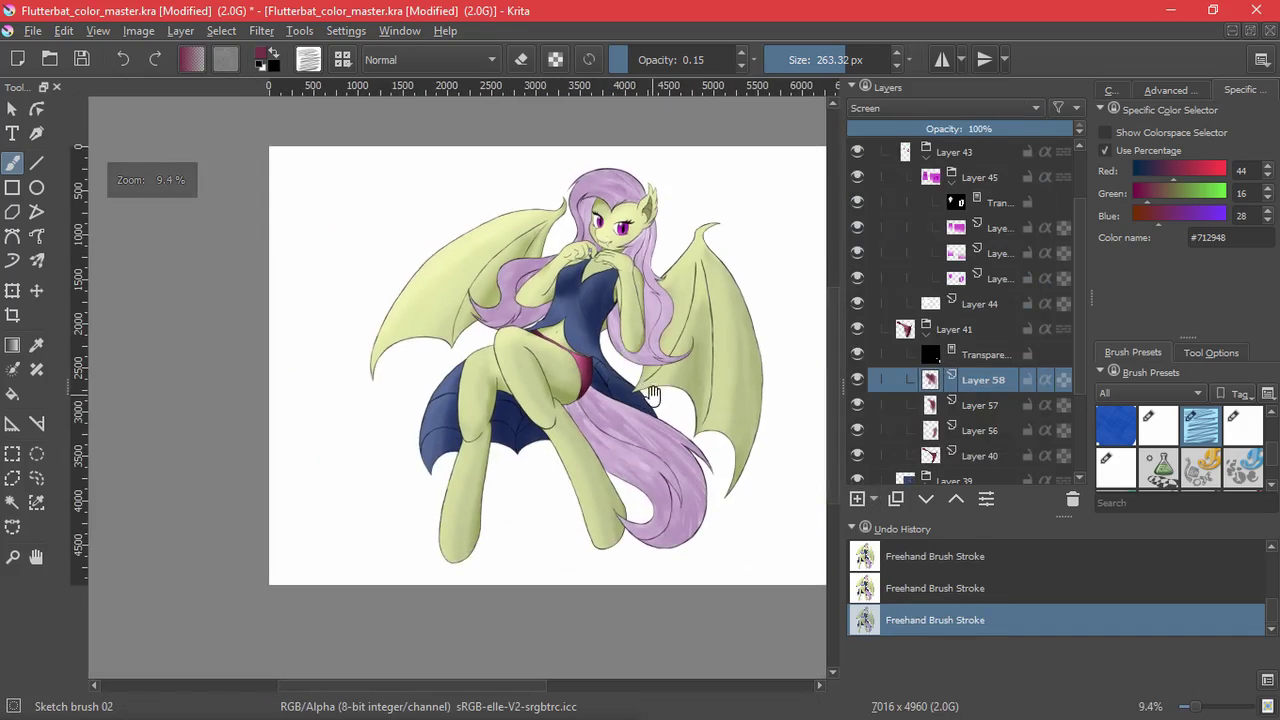